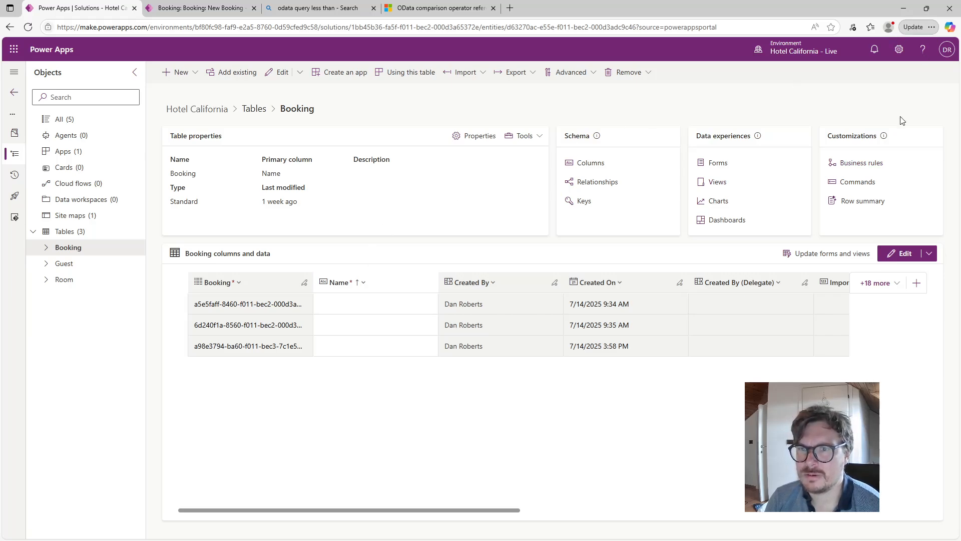
Step: Start a new column in the Booking table with the display name "Assigned Room"
key(ctrl+plus)
key(ctrl+plus)
key(ctrl+plus)
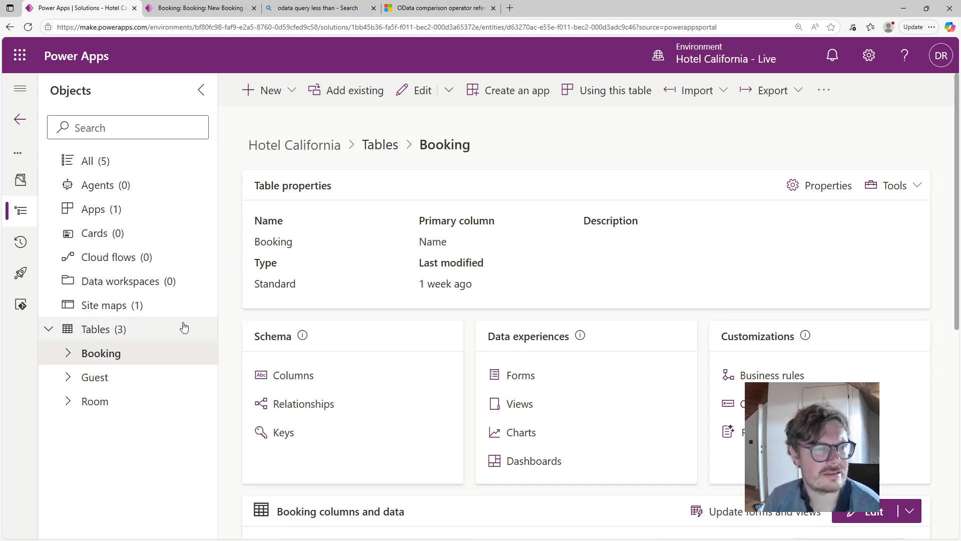
click(73, 359)
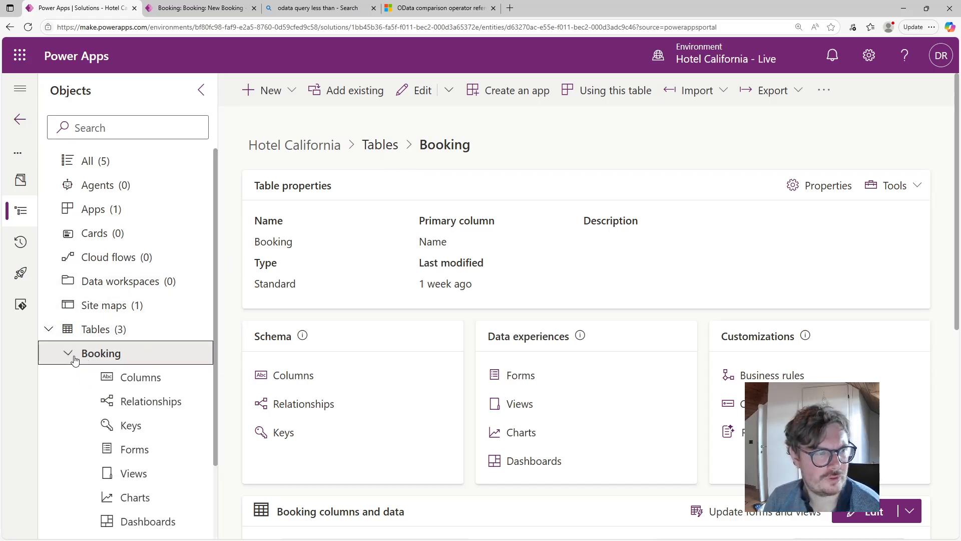
click(129, 380)
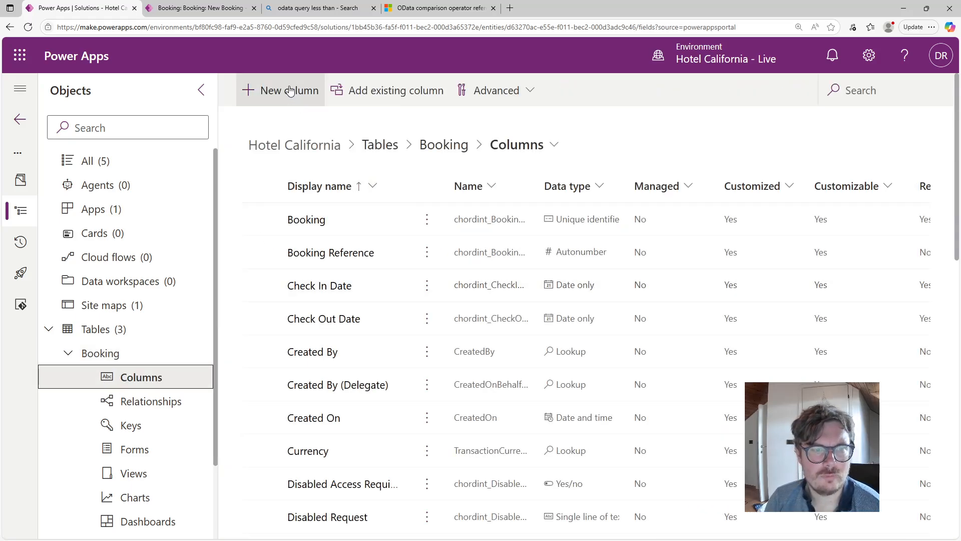
click(289, 90)
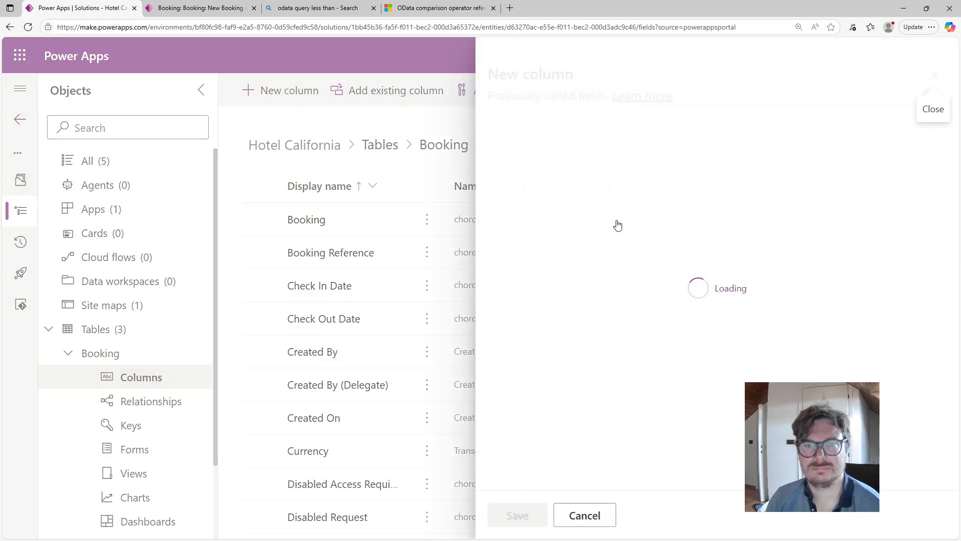
text(A)
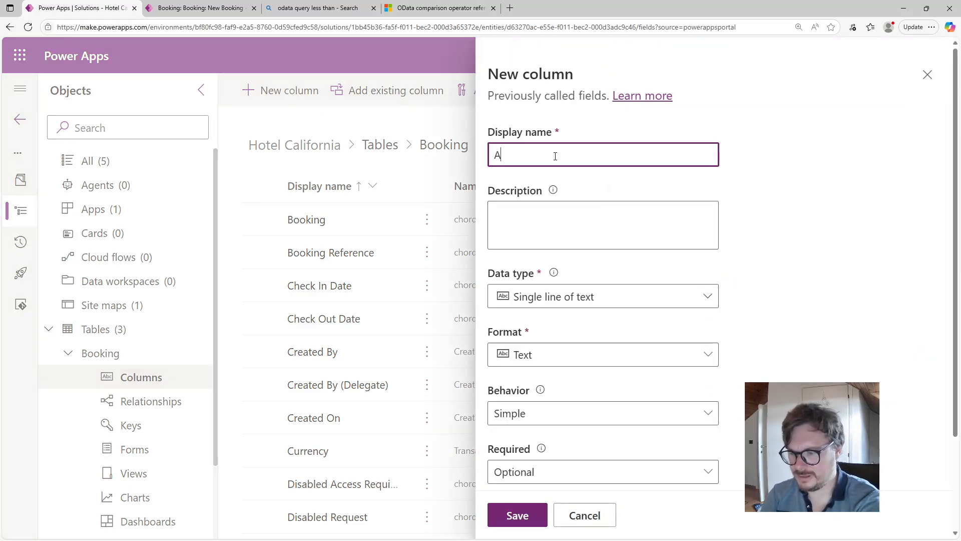
text(ssigned Room)
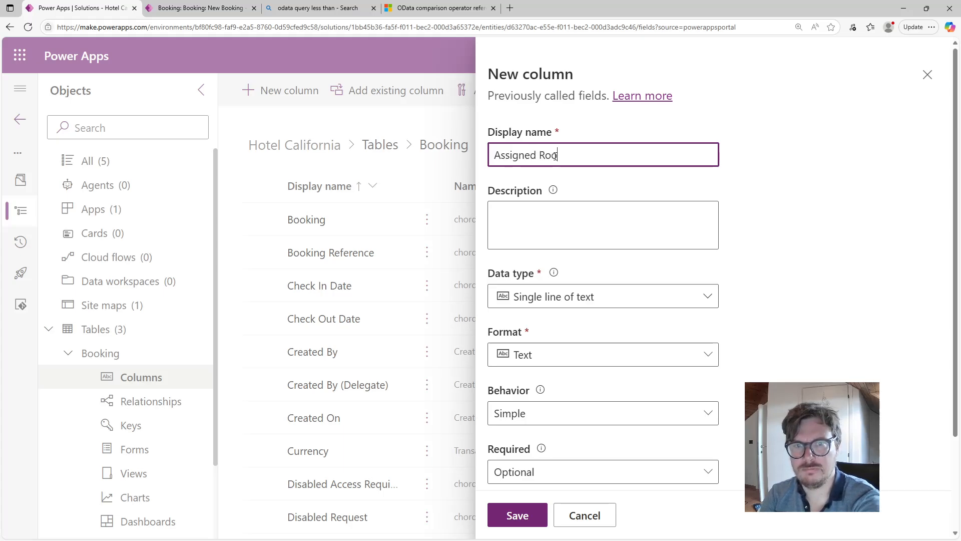
Step: Make the Assigned Room column a Lookup related to the Room table and save it
click(620, 305)
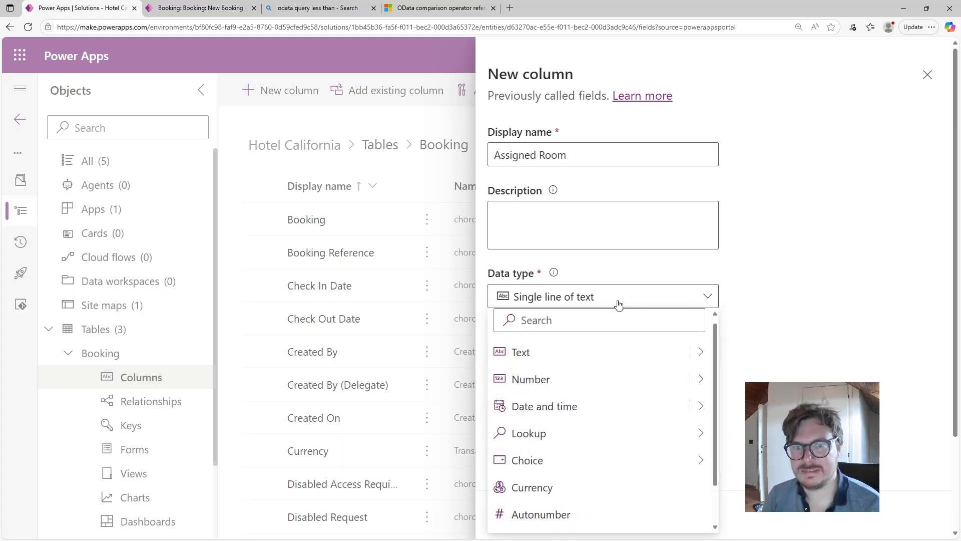
mouse_move(686, 436)
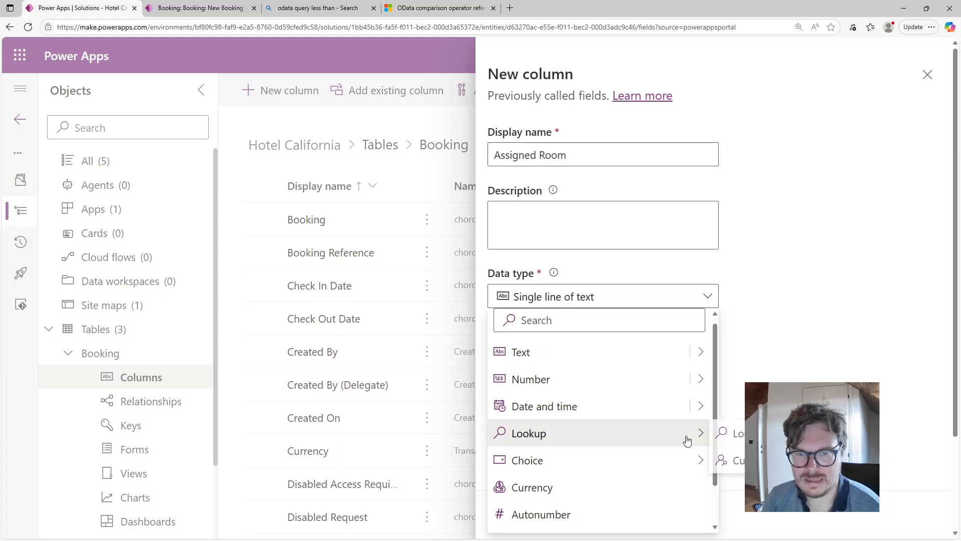
click(729, 434)
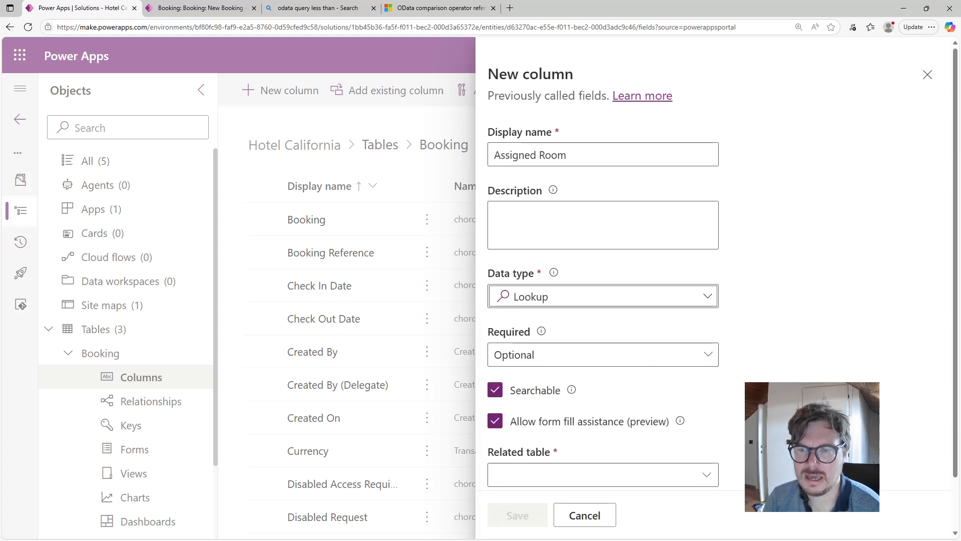
scroll(946, 187, down, 2)
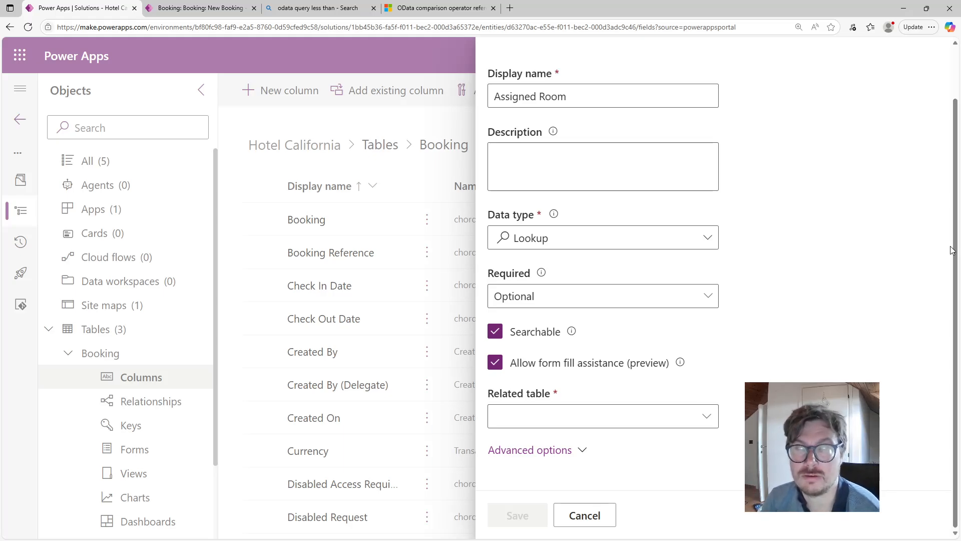
click(610, 418)
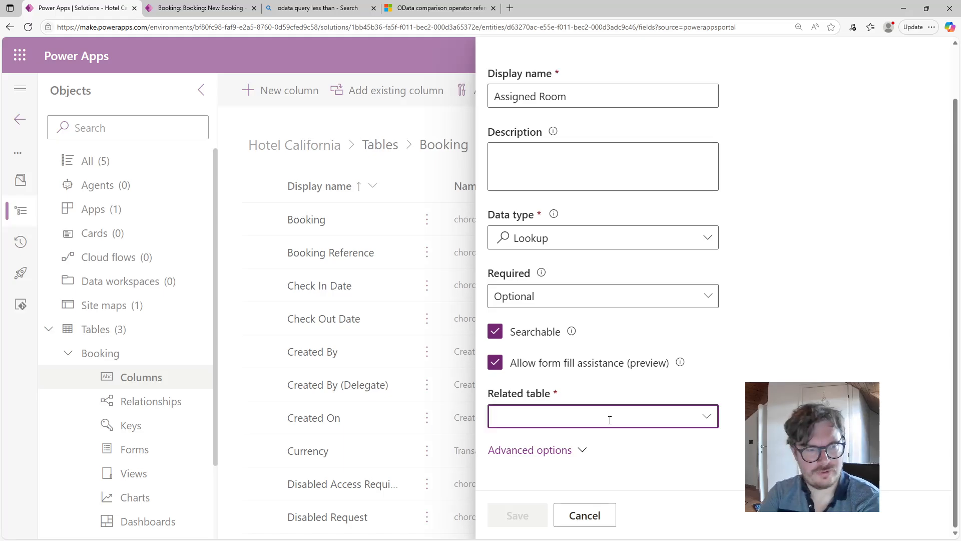
text(Room)
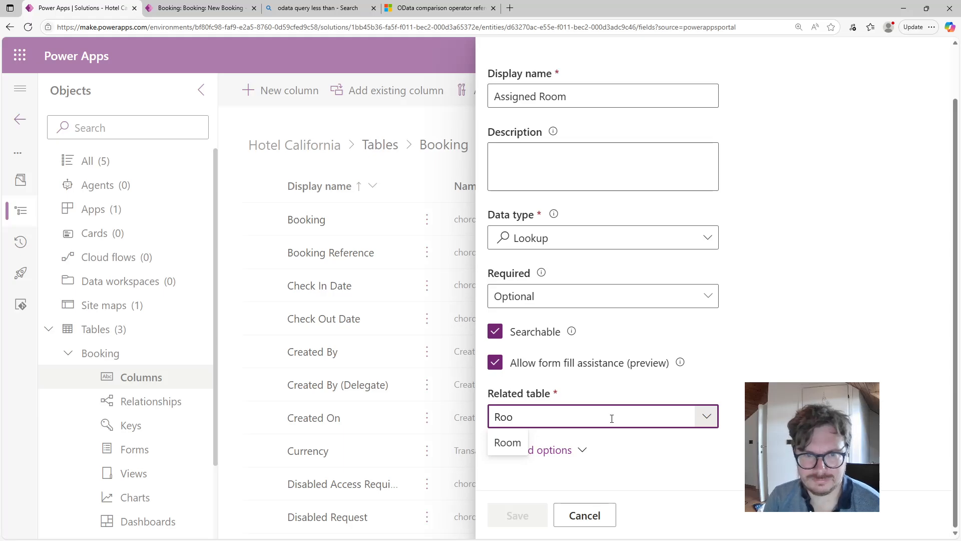
click(518, 445)
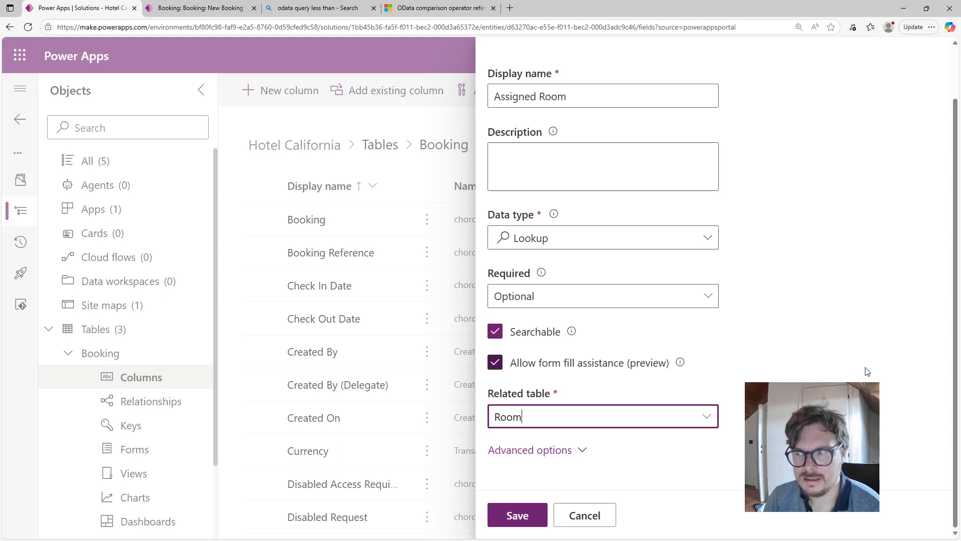
click(517, 517)
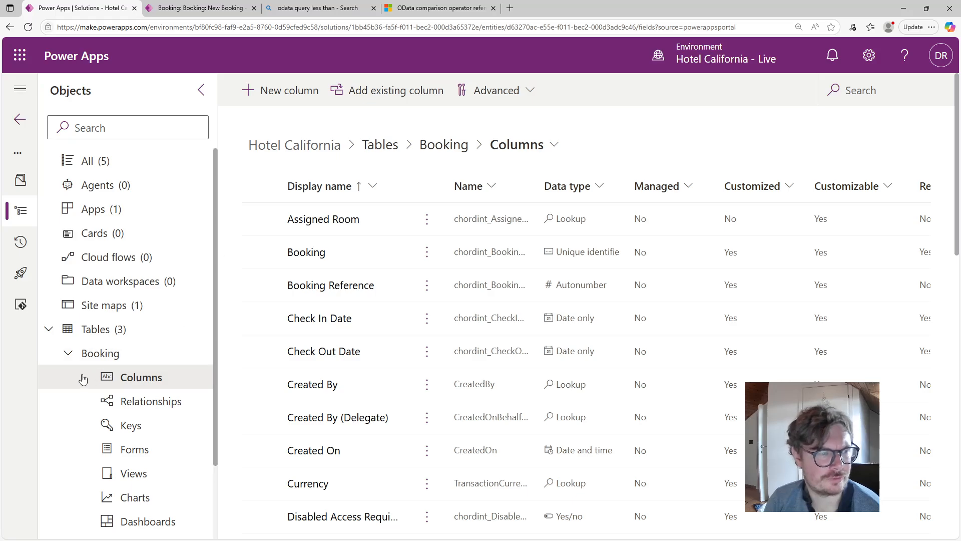
Step: Start building a new automated cloud flow from the solution's cloud flows
click(69, 353)
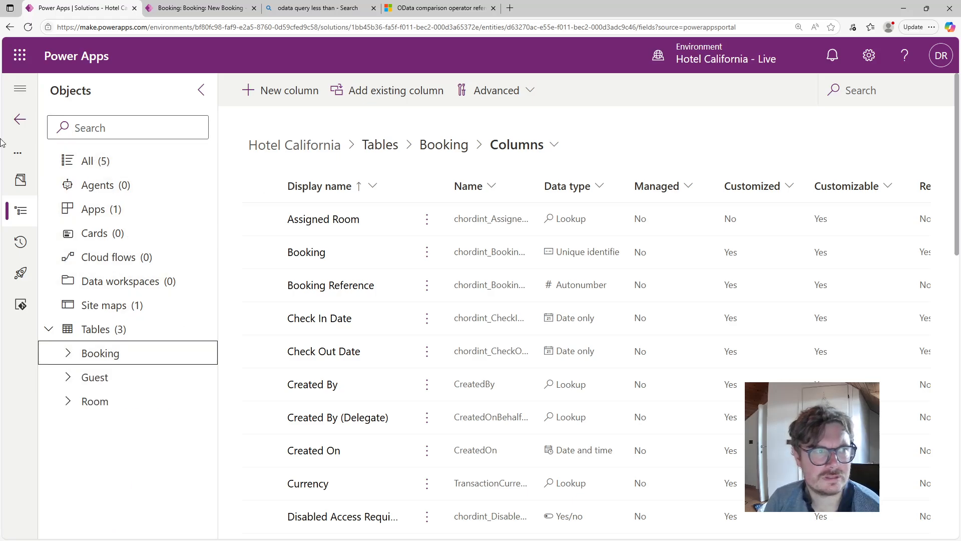
click(118, 257)
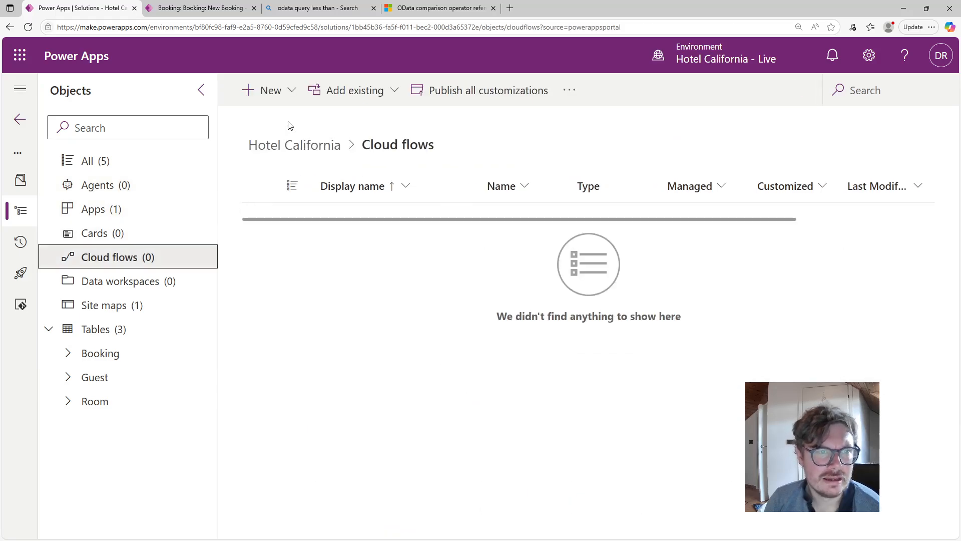
click(288, 95)
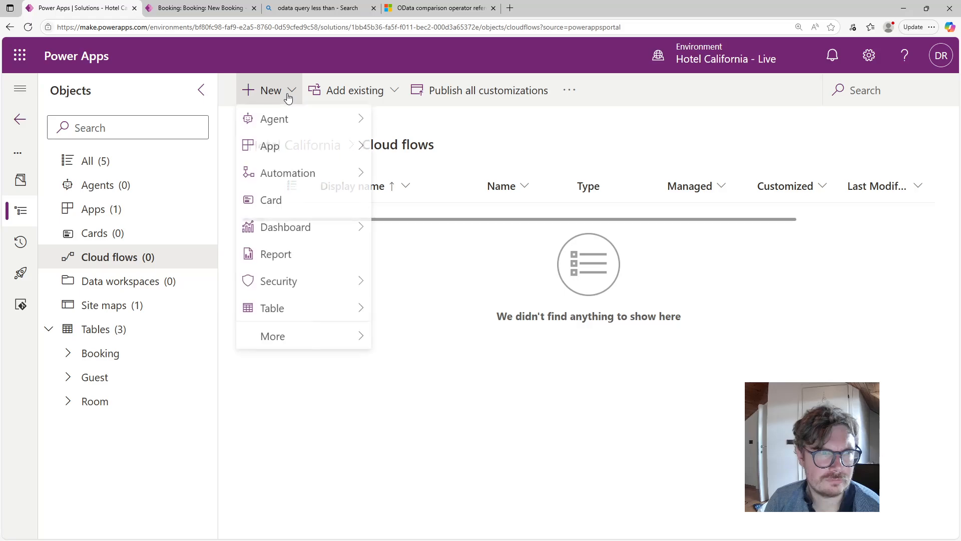
mouse_move(325, 175)
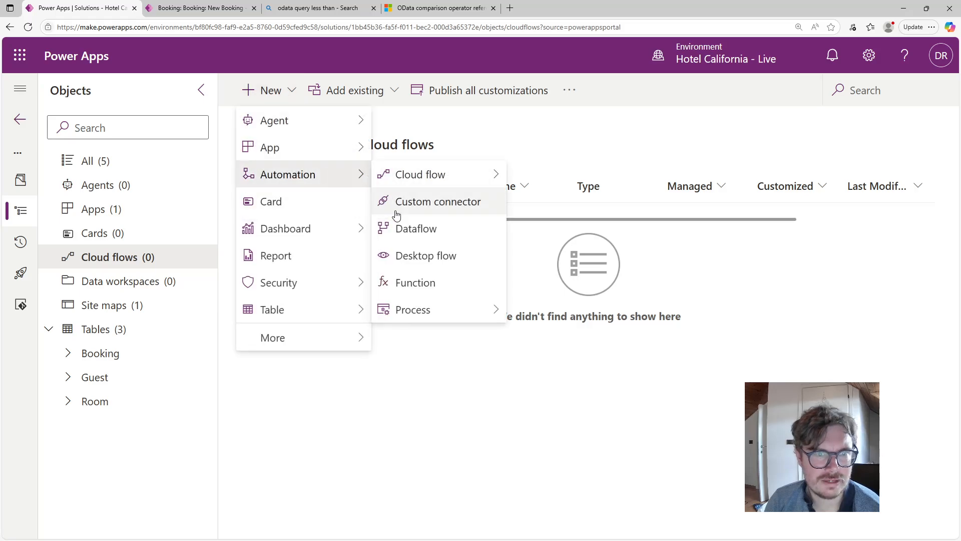
mouse_move(435, 181)
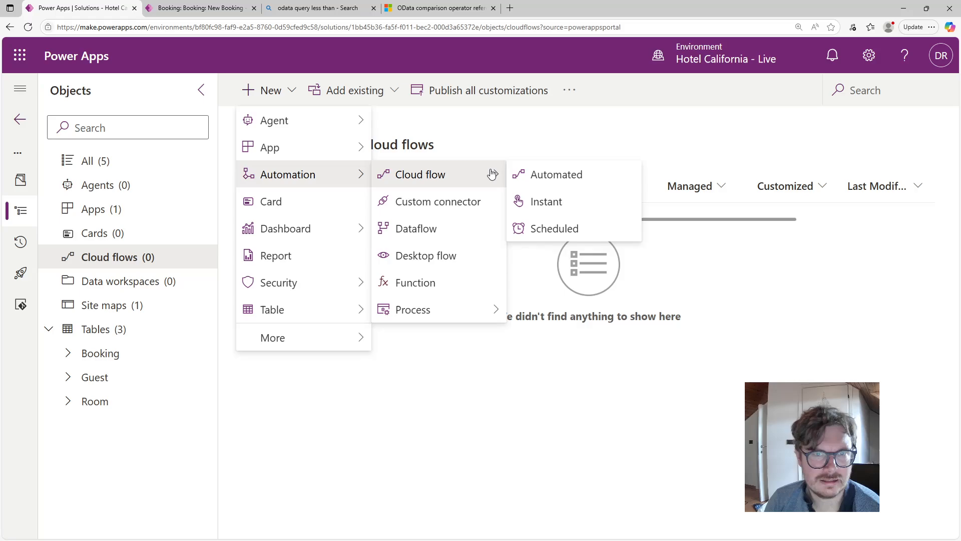
click(549, 178)
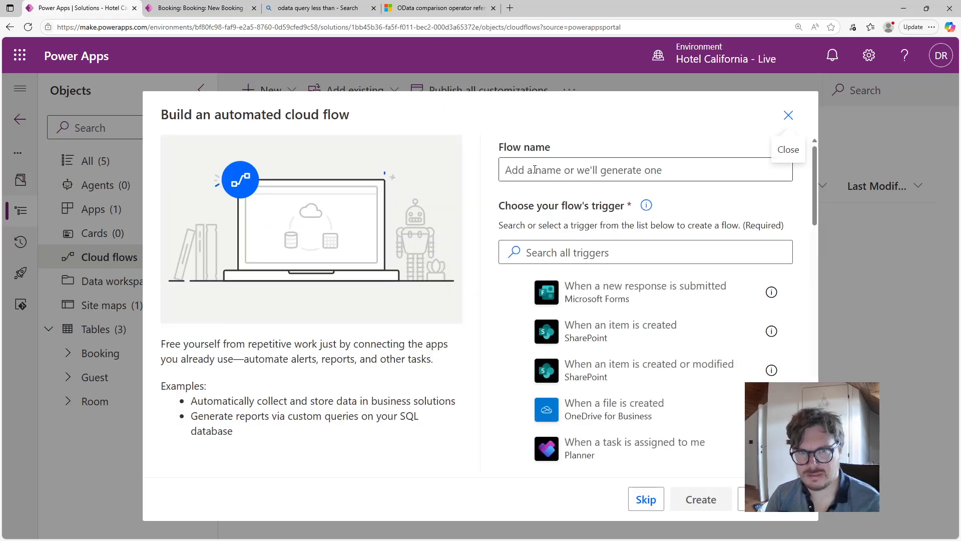
Step: Name the automated flow "Assign Room to New Booking"
click(534, 169)
text(Assign)
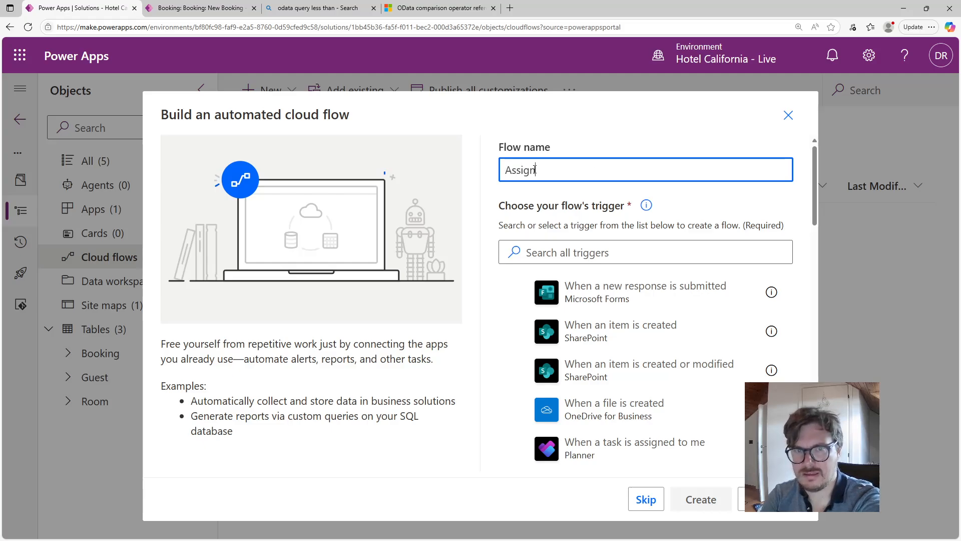
text( Room ro)
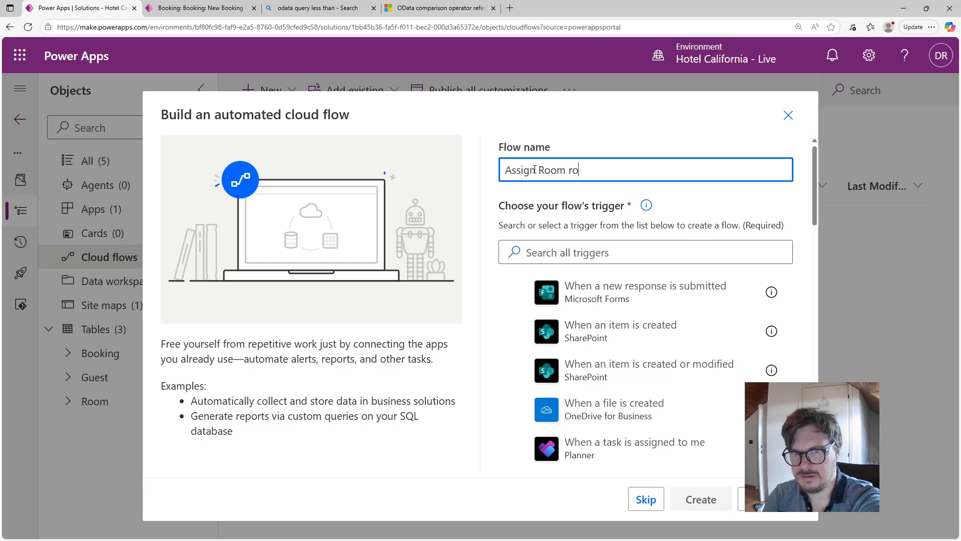
key(BackSpace)
key(BackSpace)
key(BackSpace)
text(to N)
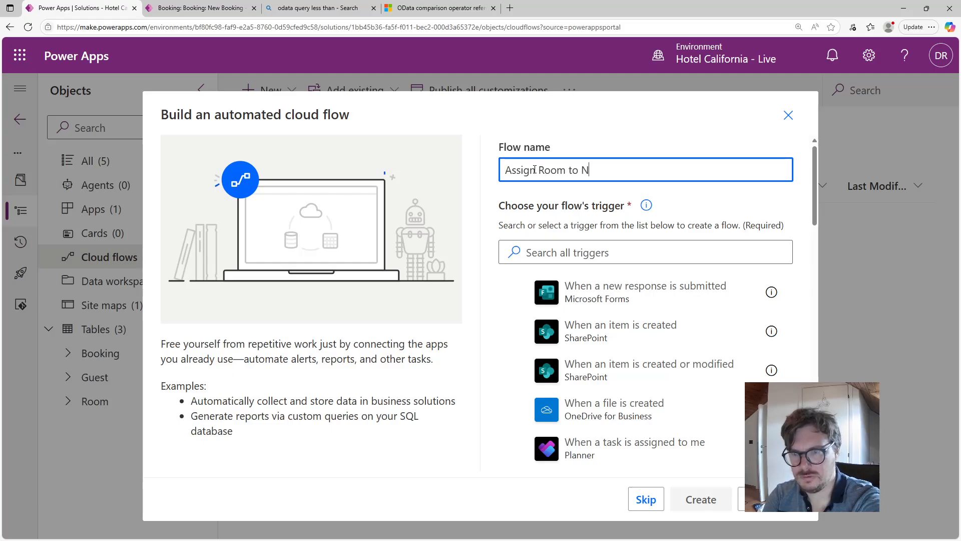
text(ew Booki)
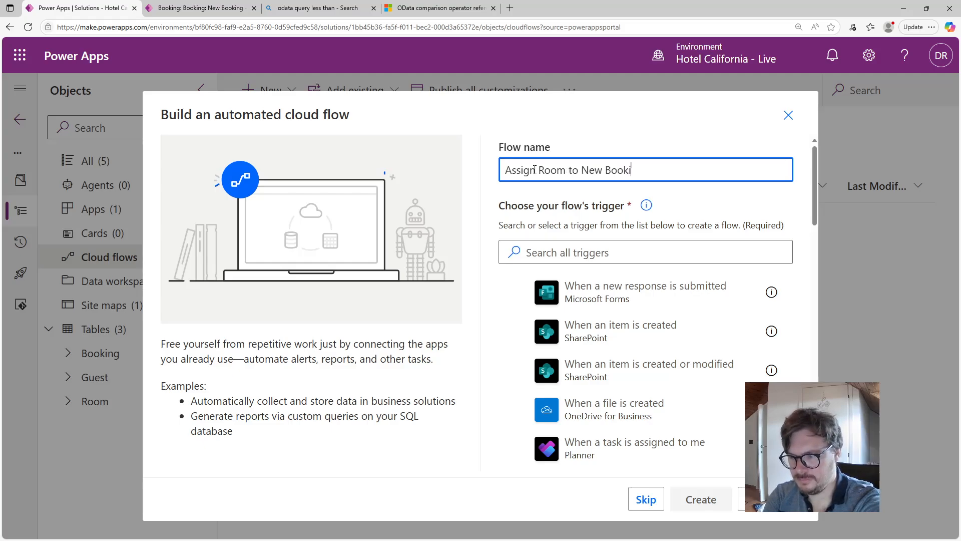
text(ng)
Step: Search the flow triggers for "When a record is created" and look through the results for a suitable one
click(551, 252)
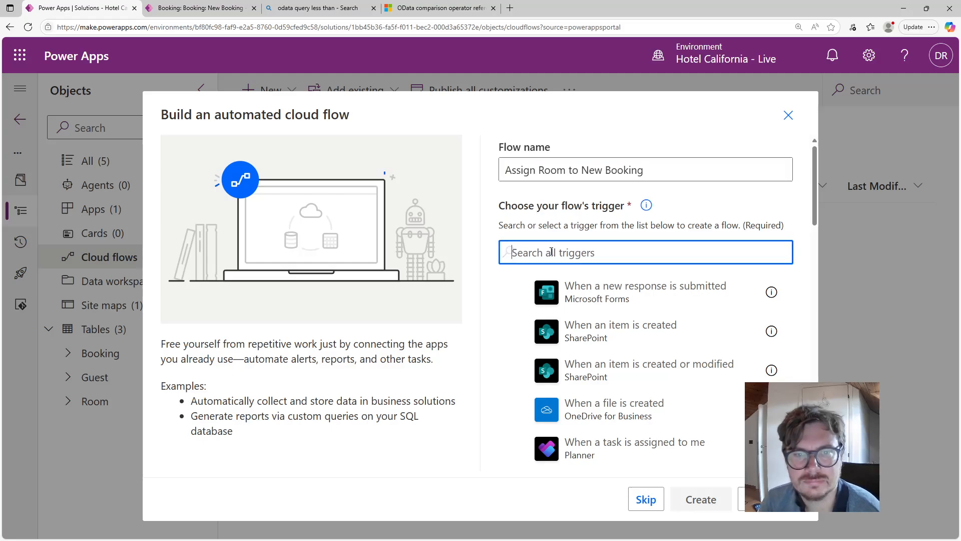
text(W)
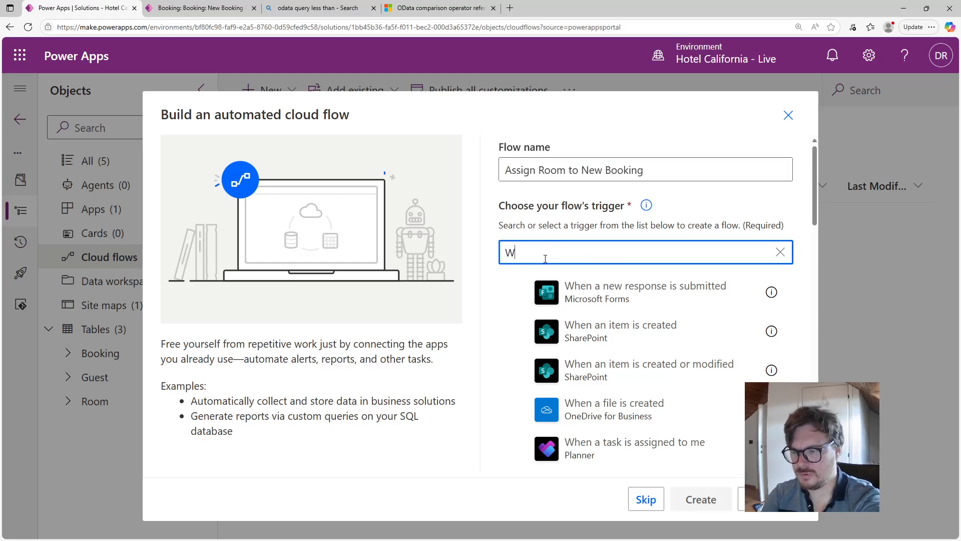
text(hen a record)
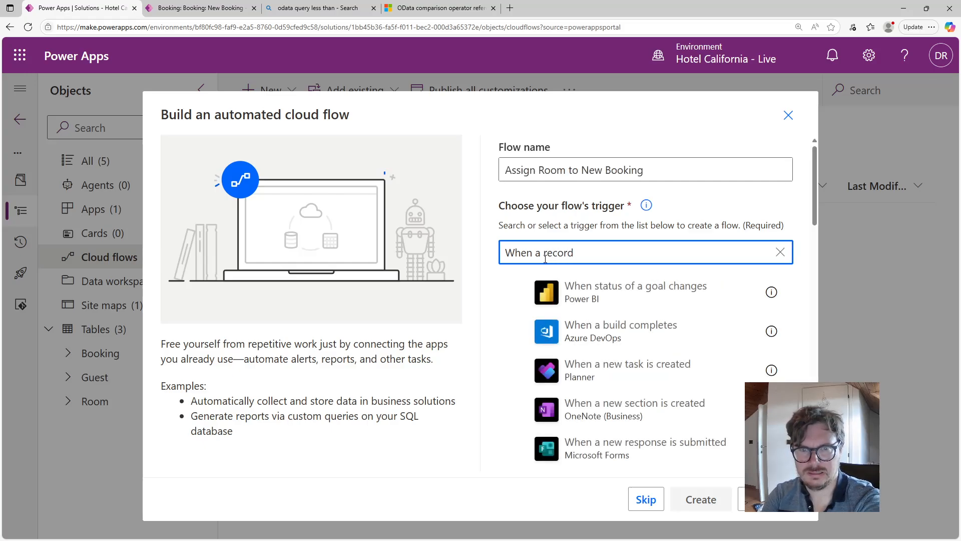
text( is )
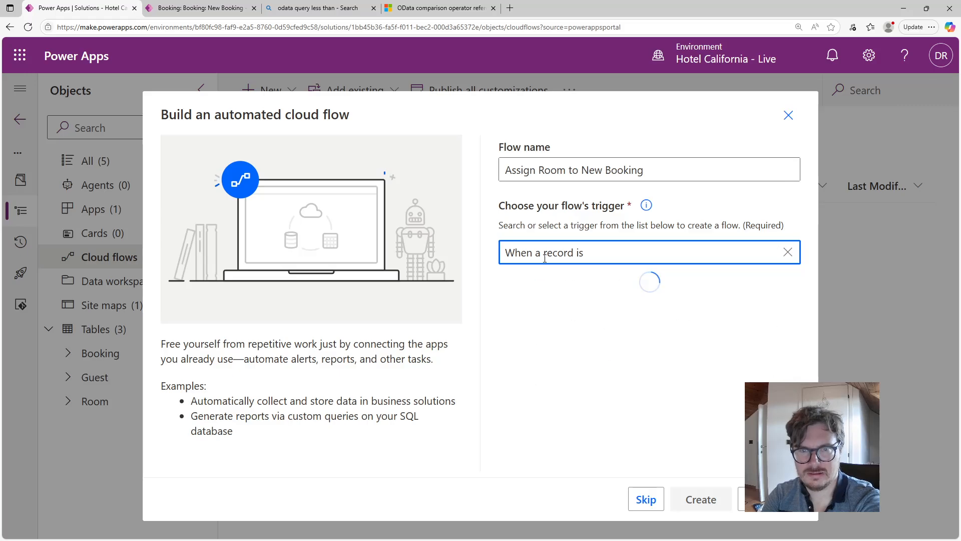
text(created)
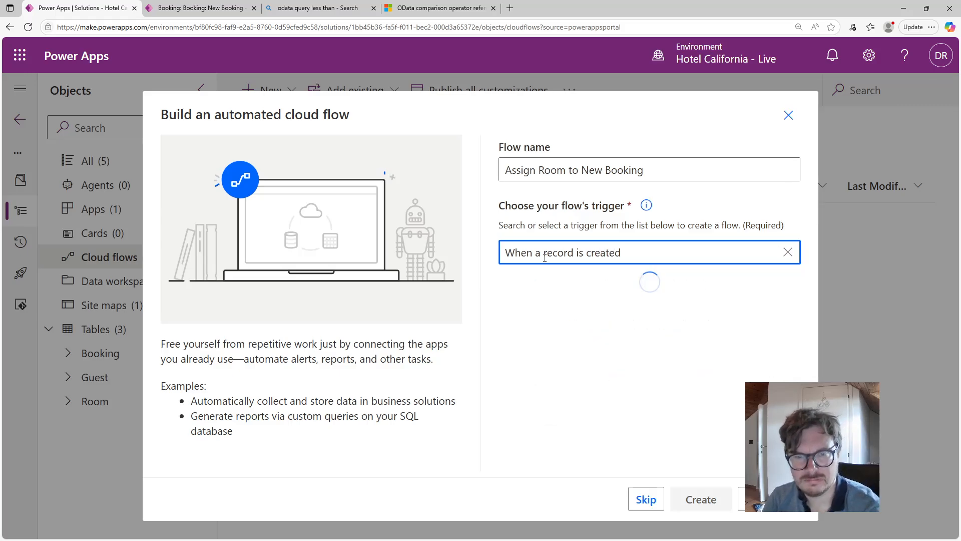
scroll(641, 350, down, 1)
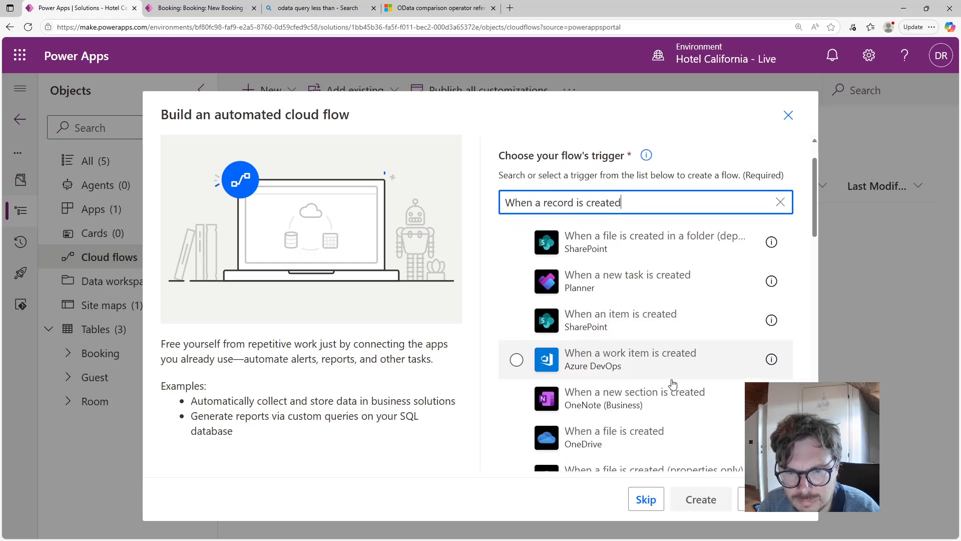
drag(812, 212, 807, 403)
scroll(636, 259, down, 3)
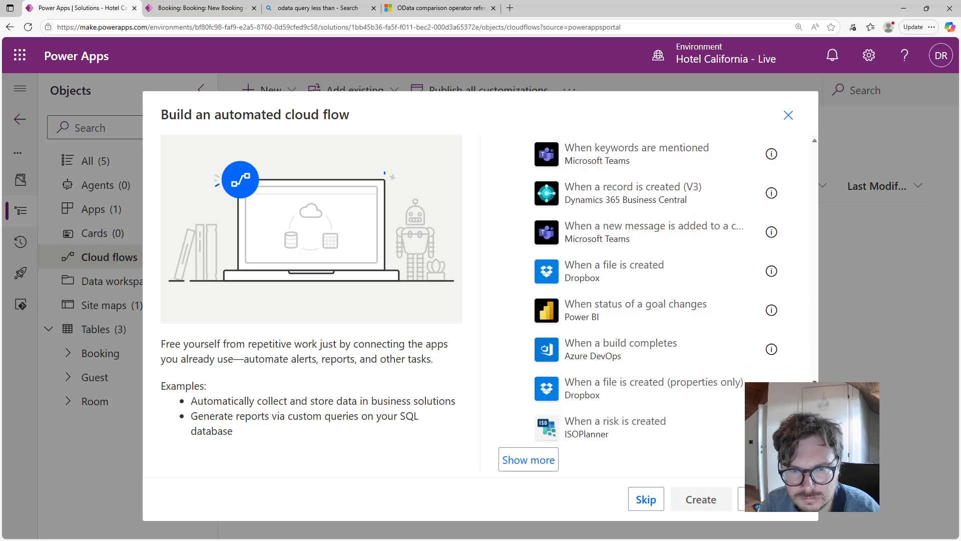
scroll(636, 259, up, 10)
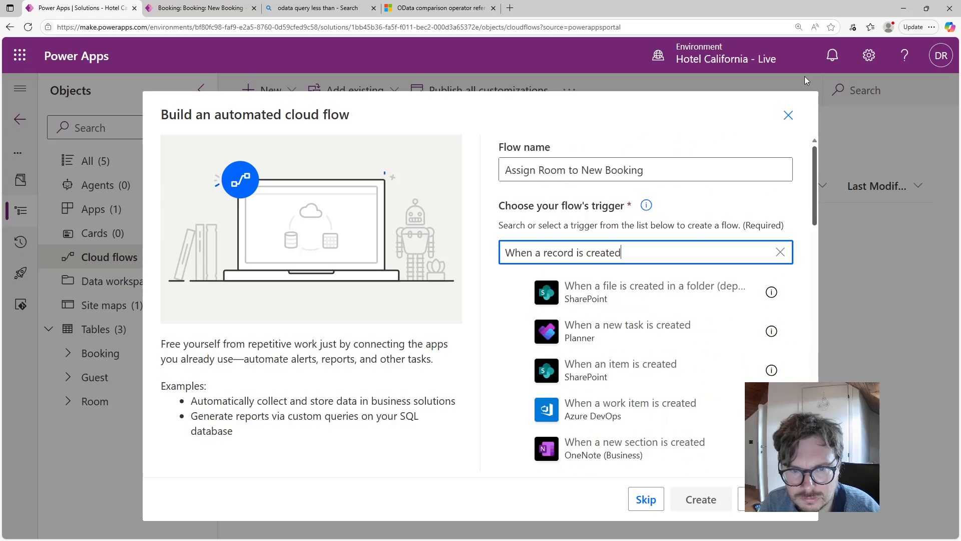
Step: Search the triggers for "dataverse" and select Microsoft Dataverse's "When a row is added, modified or deleted" as the flow's trigger
triple_click(606, 255)
text(dataverse)
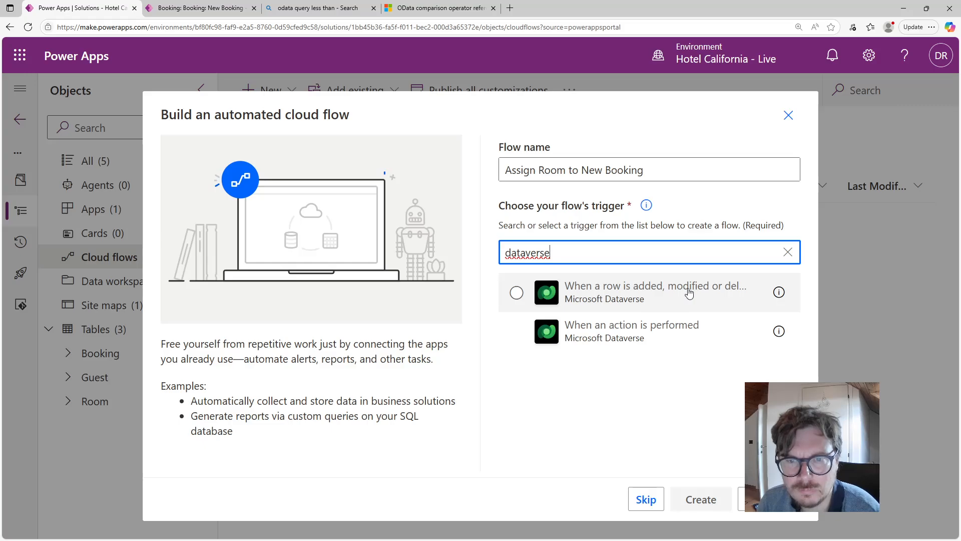
mouse_move(777, 295)
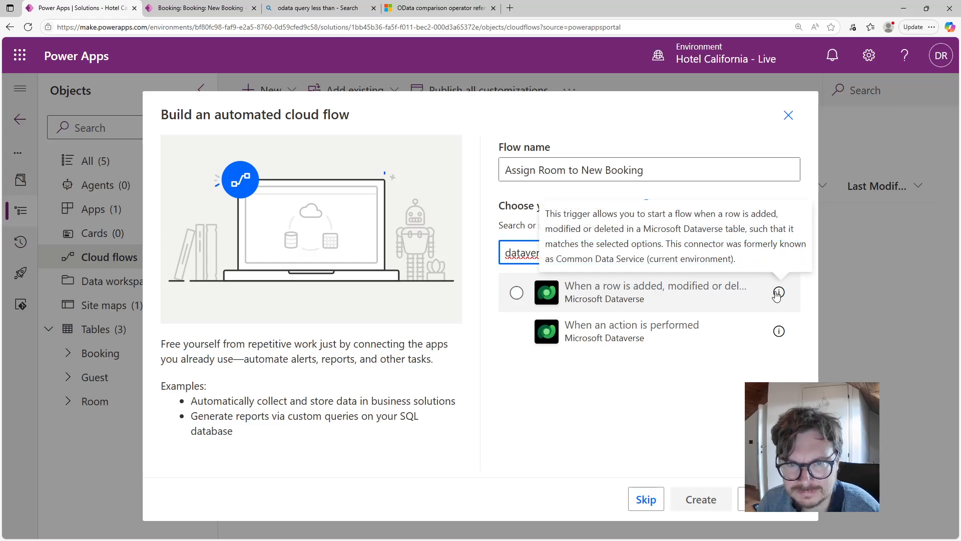
click(516, 293)
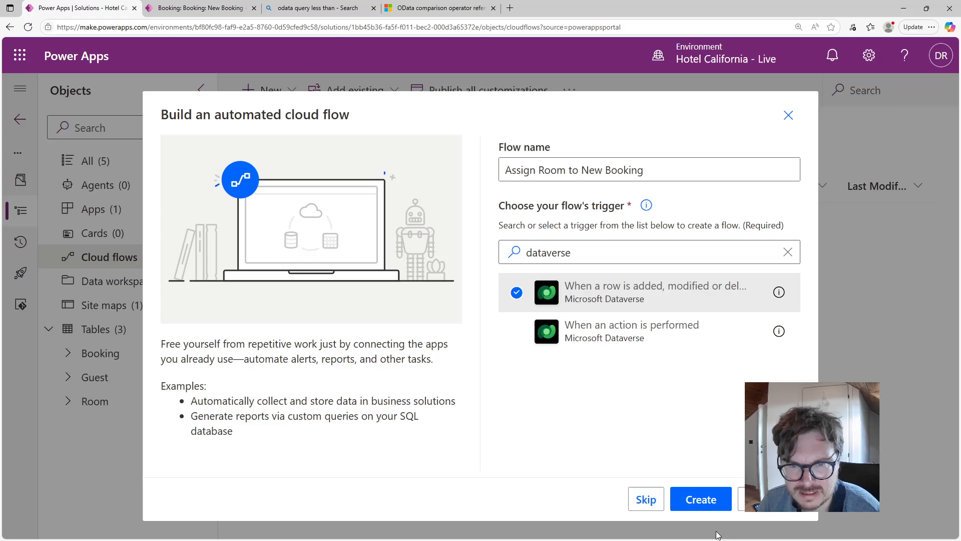
Step: Create the automated flow and sign in to its Microsoft Dataverse connection with the Oauth authentication type
click(702, 499)
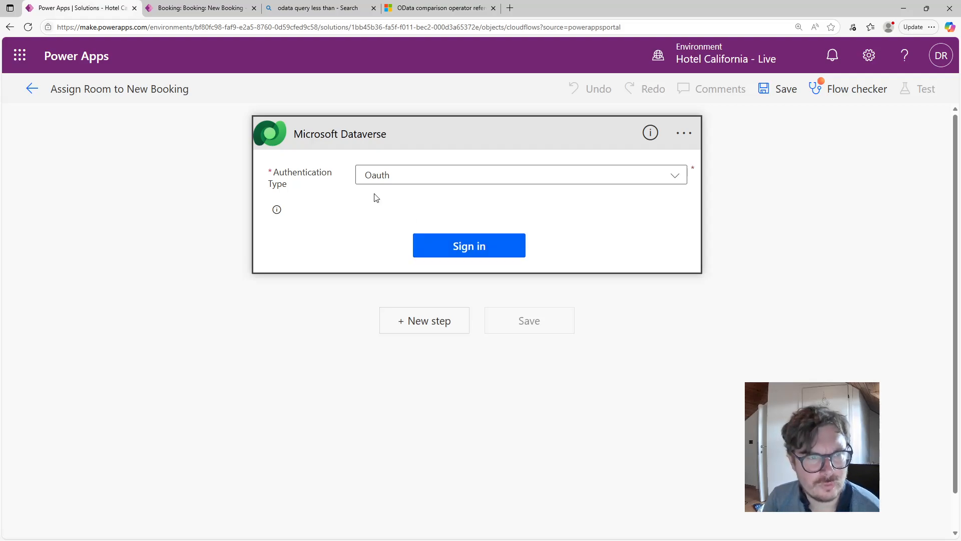
click(468, 249)
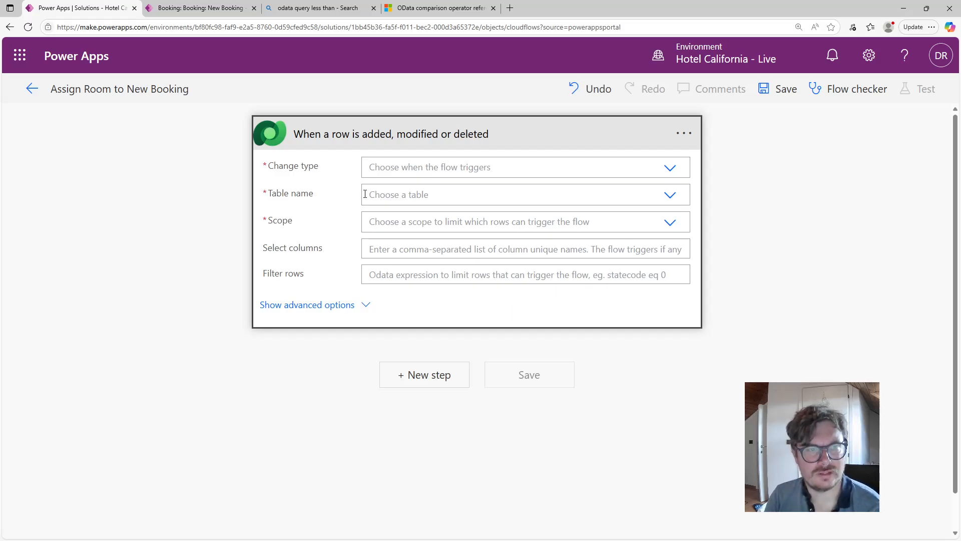
Step: Set the change type of the Dataverse row trigger to Added
click(537, 160)
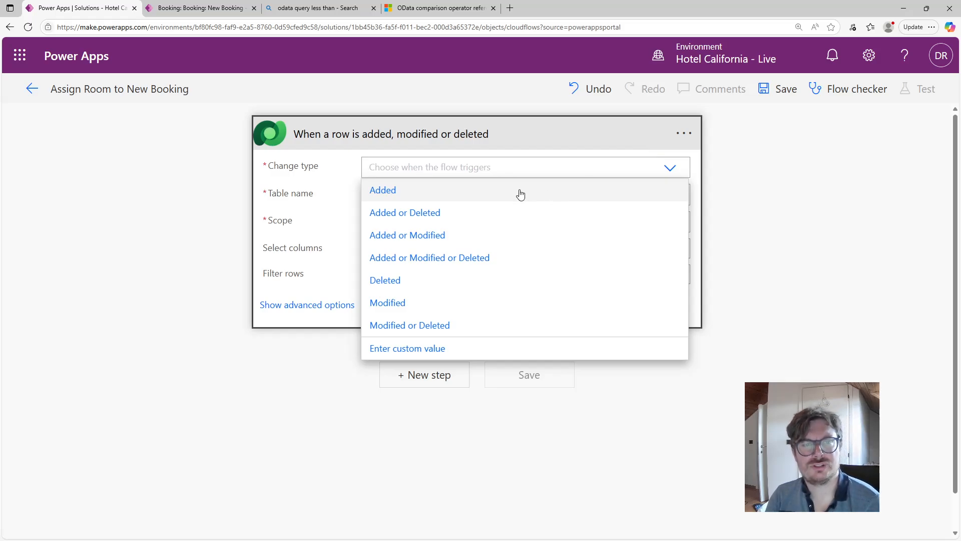
click(520, 193)
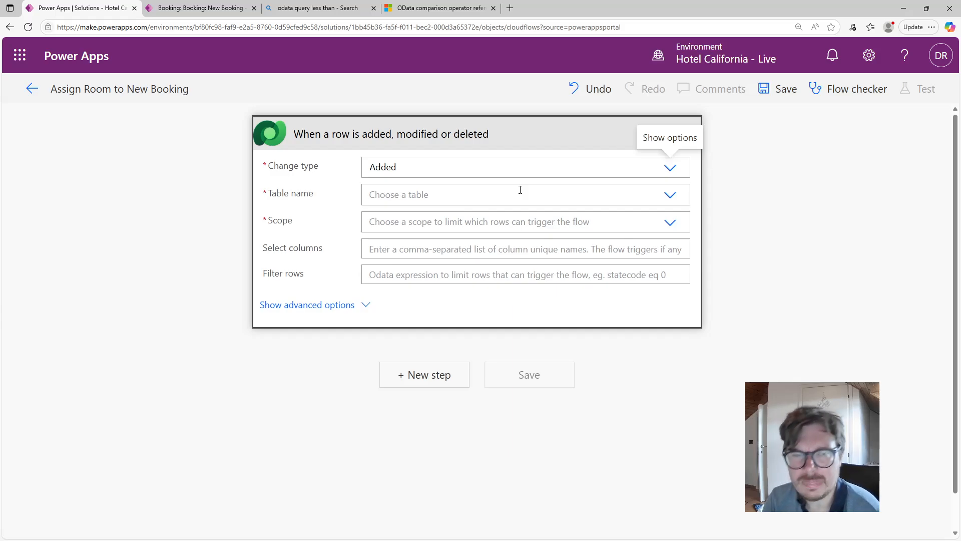
click(675, 171)
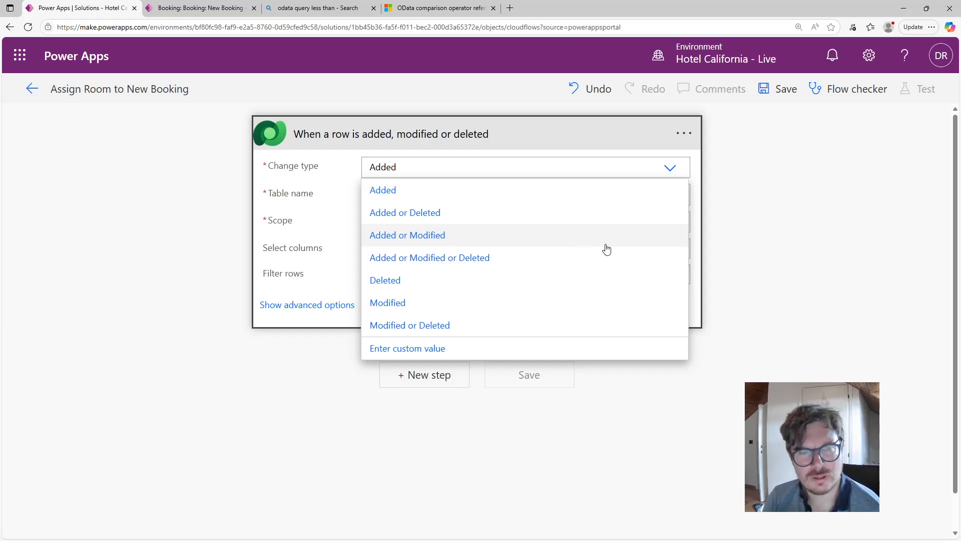
click(606, 128)
click(606, 128)
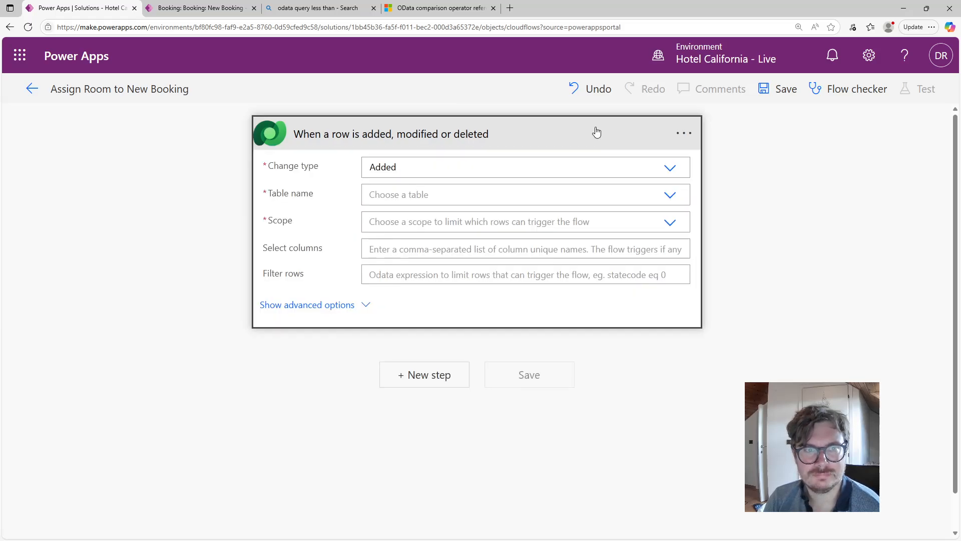
click(413, 220)
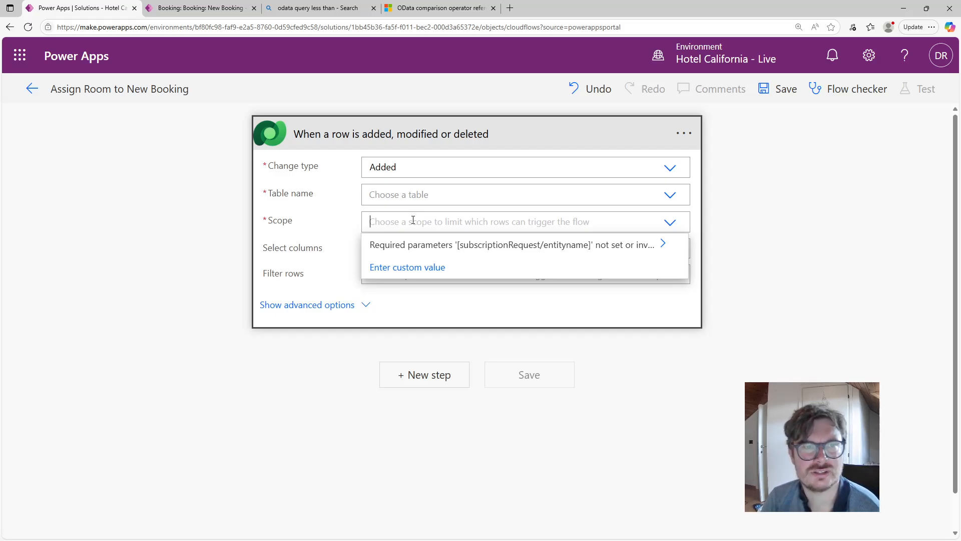
click(443, 175)
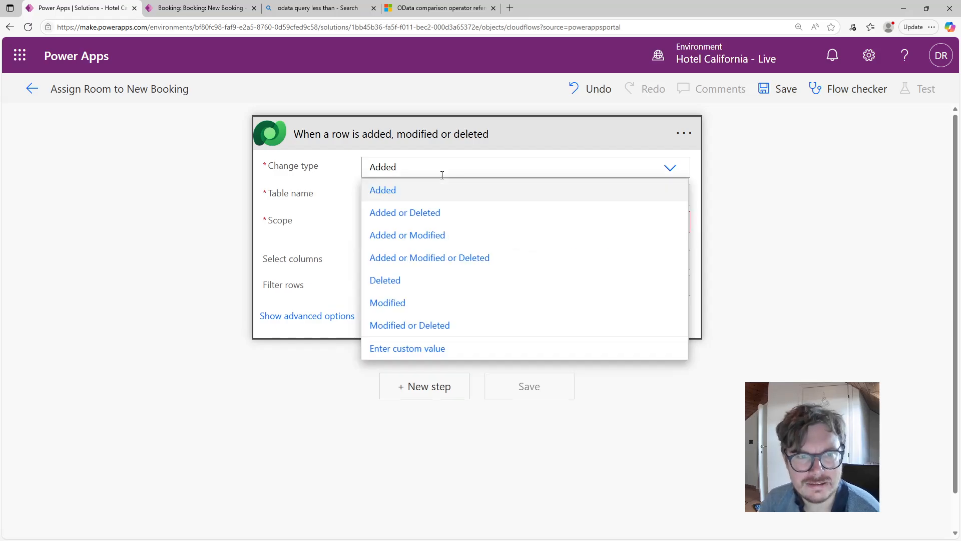
click(444, 185)
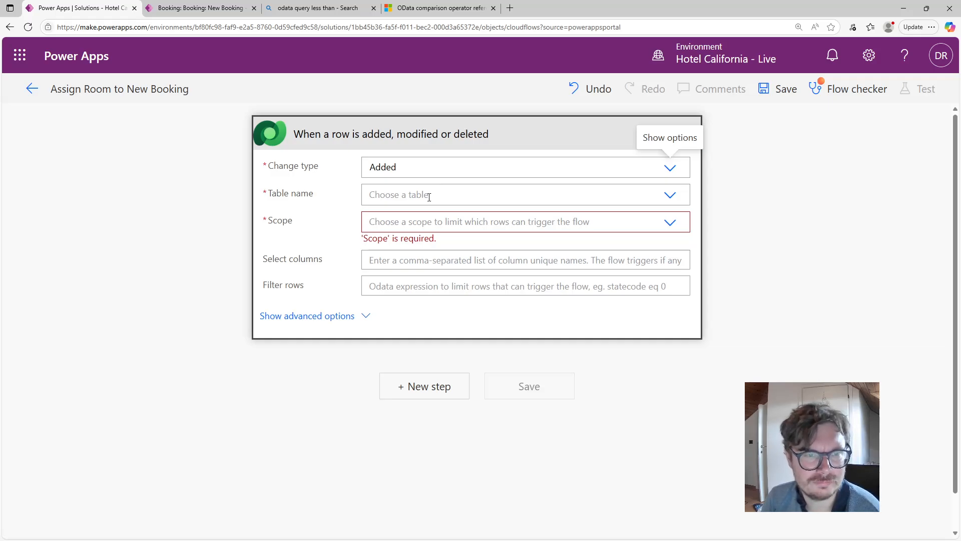
Step: Set the trigger's table to Bookings and its scope to Organization, leaving the column selection and row filter empty
click(430, 197)
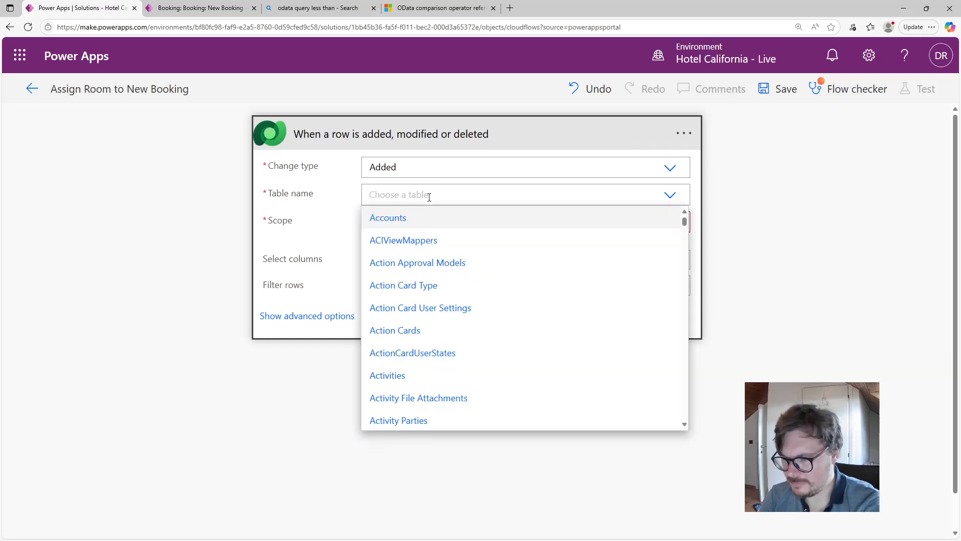
text(Booking)
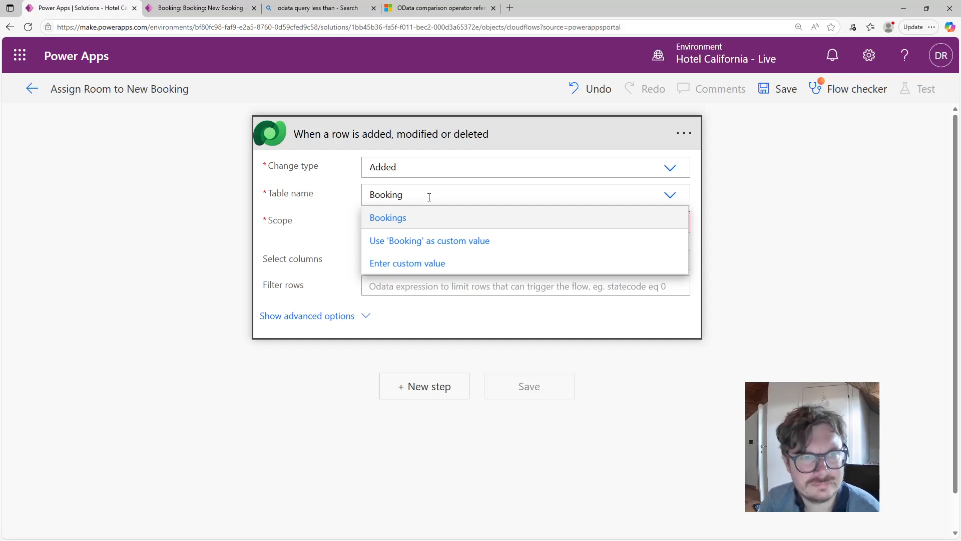
click(406, 219)
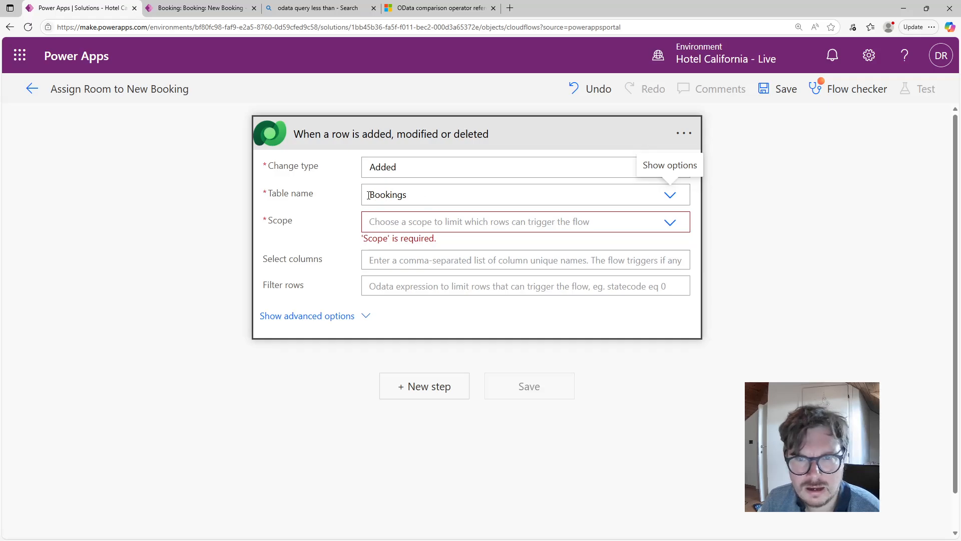
click(416, 220)
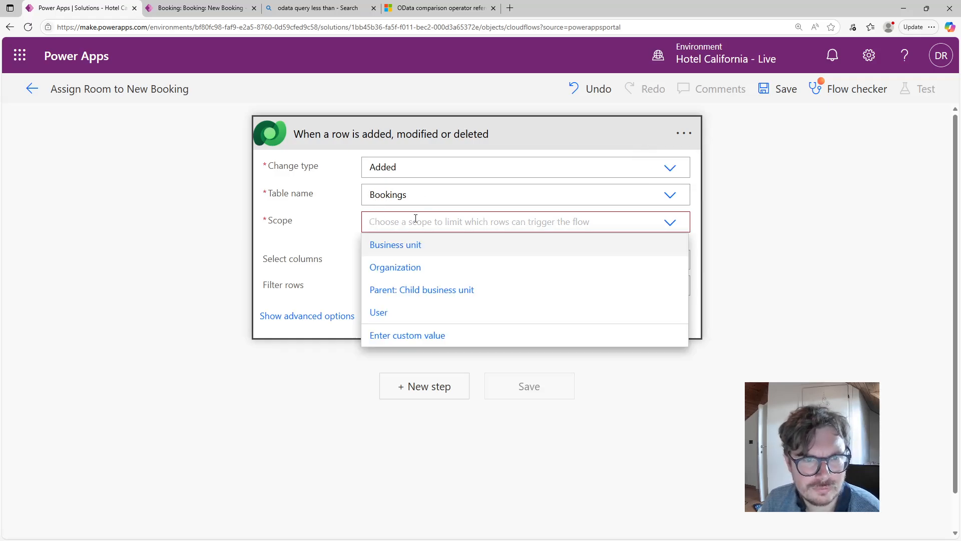
click(415, 267)
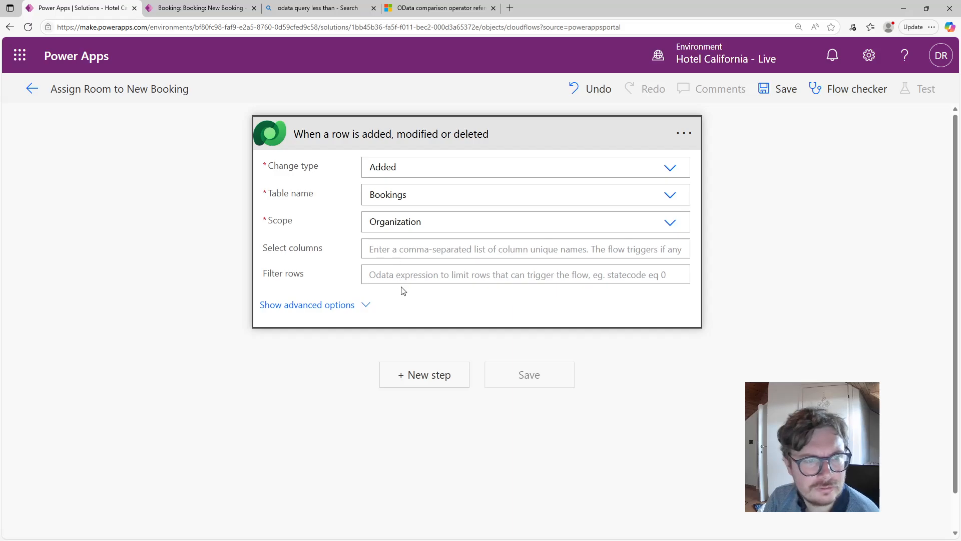
click(409, 252)
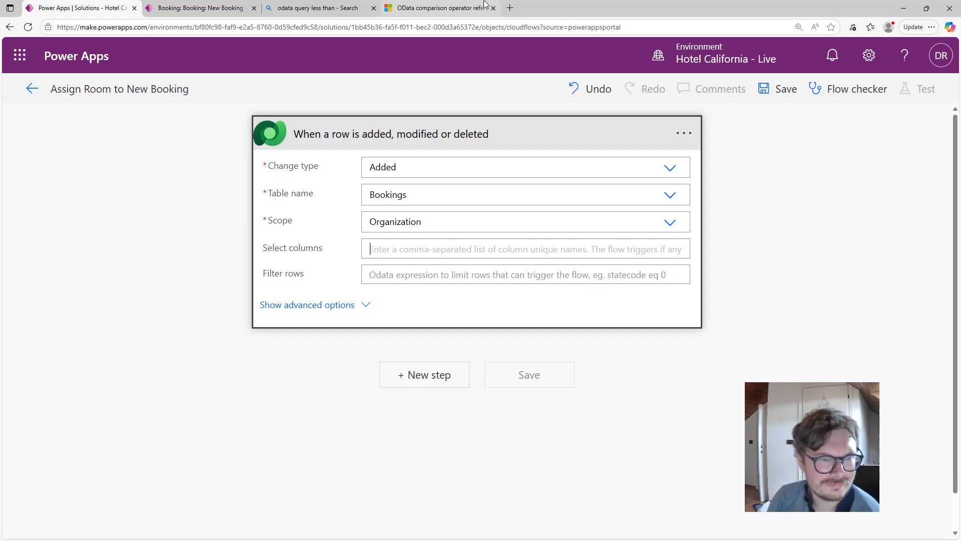
click(482, 283)
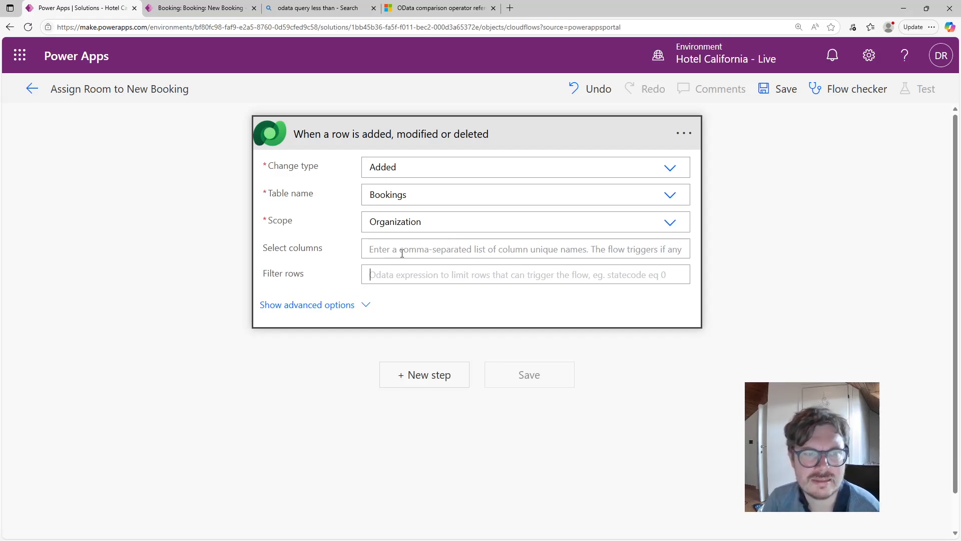
click(536, 365)
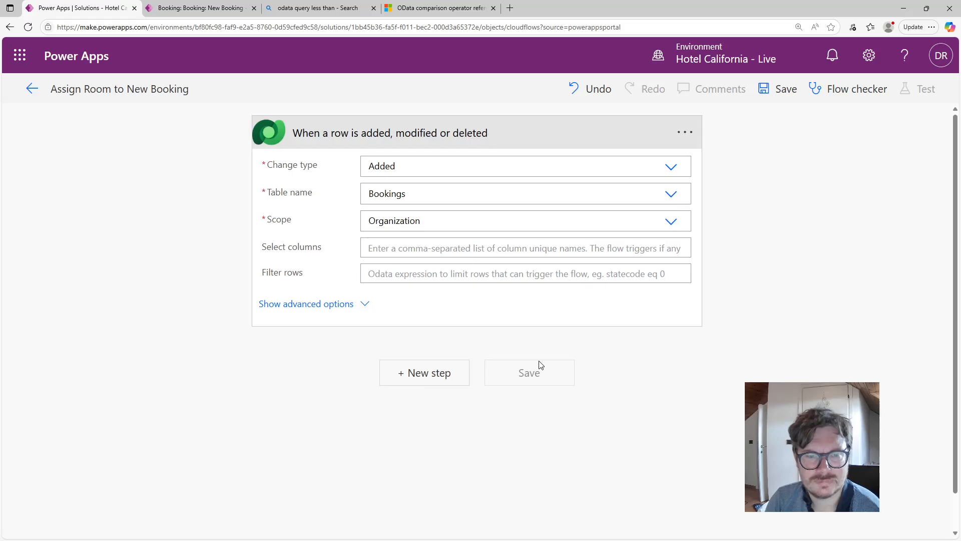
click(407, 379)
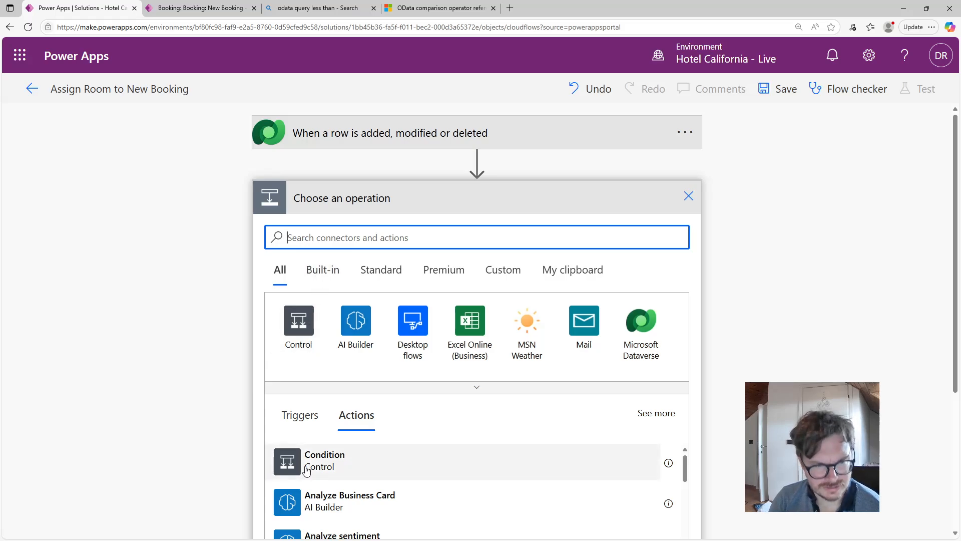
click(307, 467)
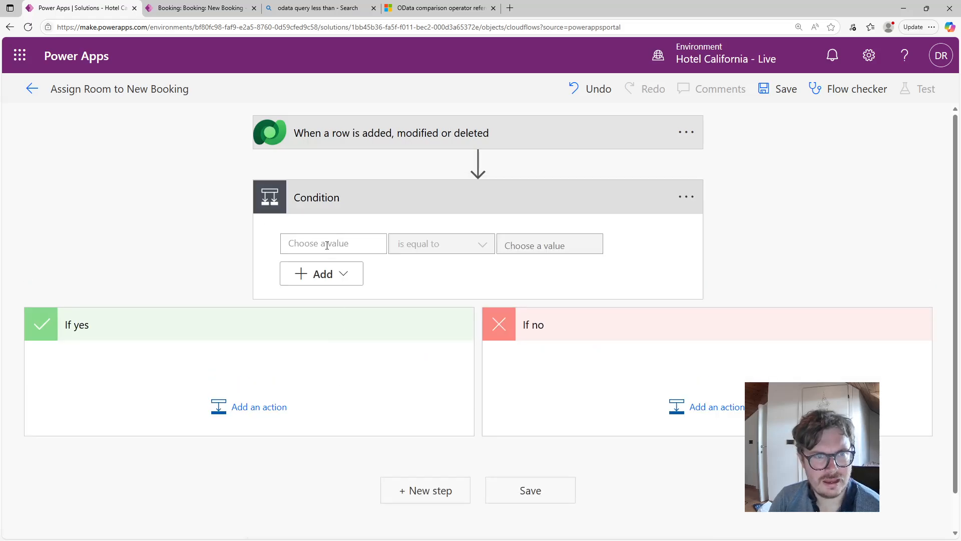
click(326, 245)
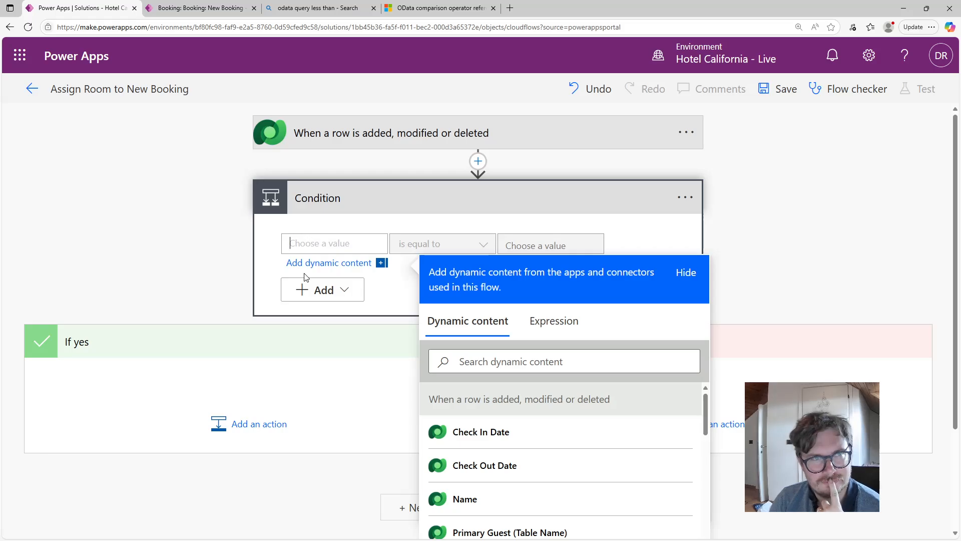
click(685, 198)
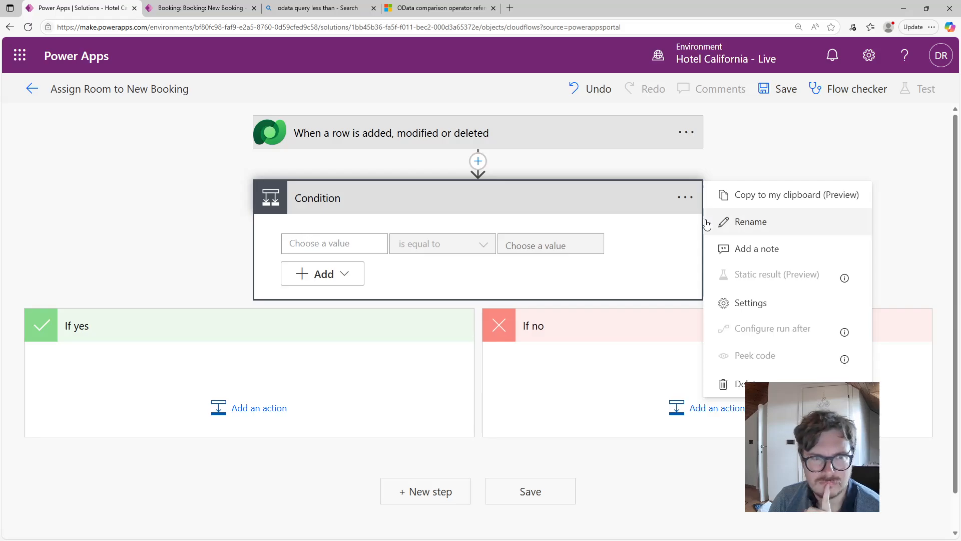
click(739, 384)
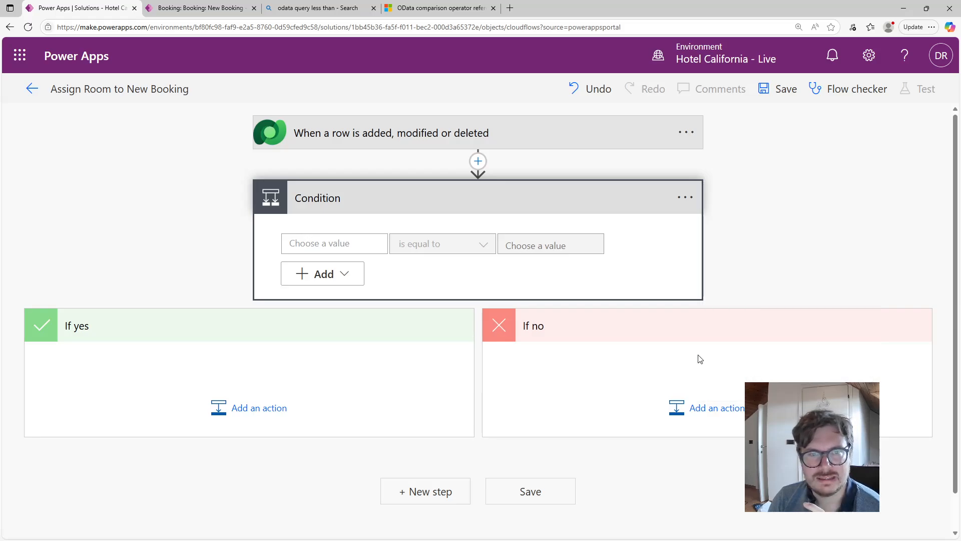
click(497, 352)
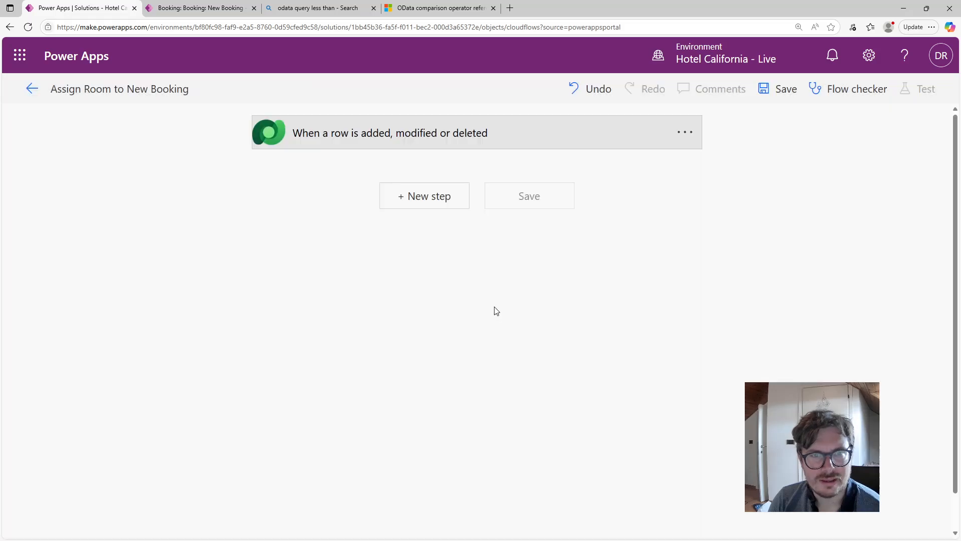
Step: Search the operations for "List Rows" and add Microsoft Dataverse's List rows action after the trigger
click(441, 203)
text(L)
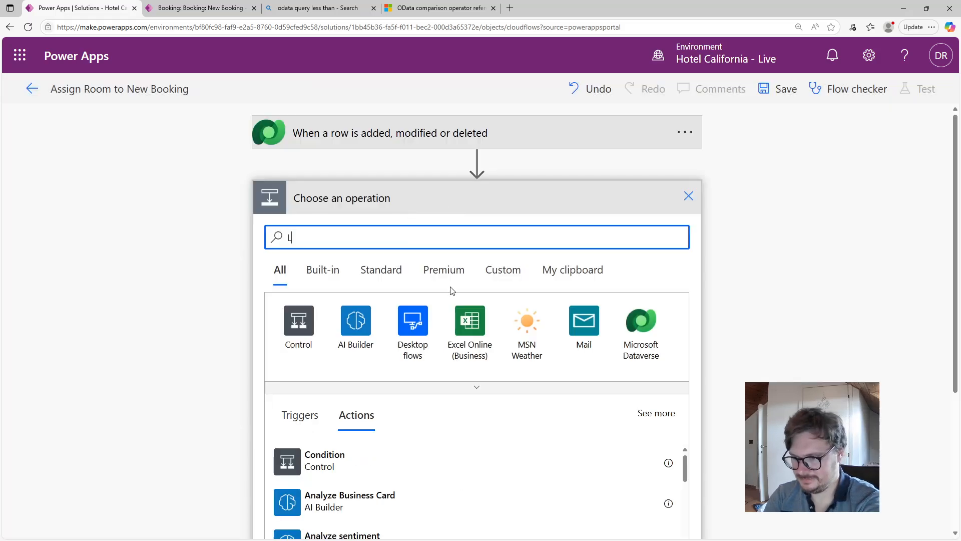
text(ist Rows)
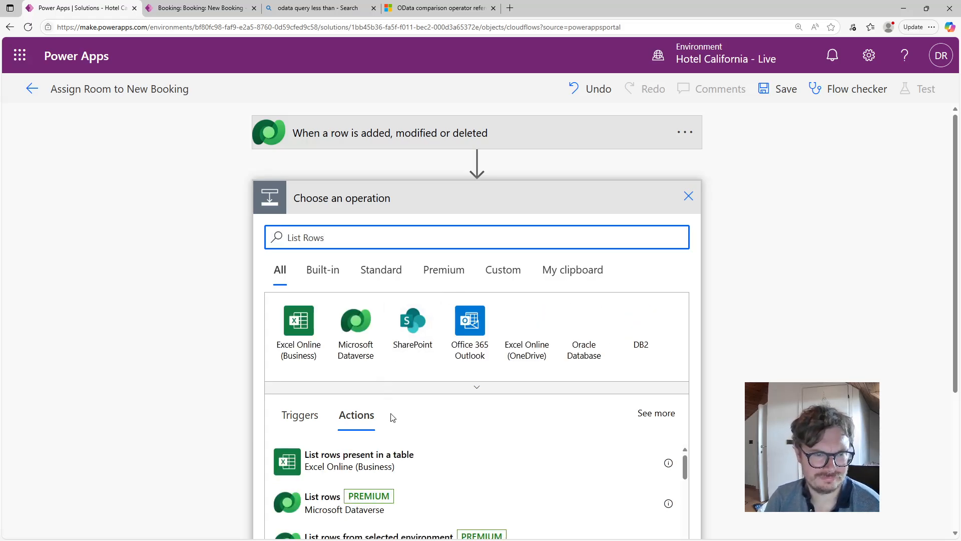
click(399, 502)
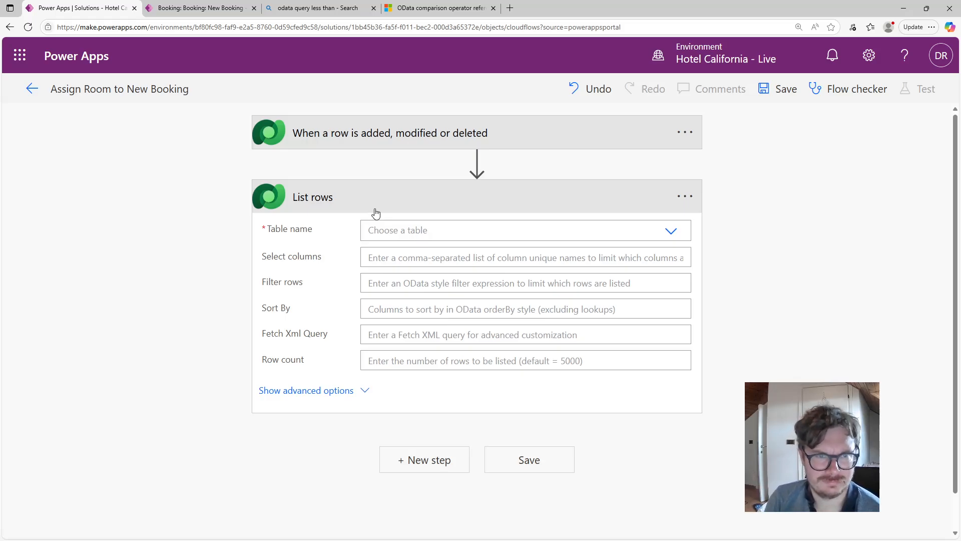
Step: Set the List rows action's table to Rooms and save the flow
click(389, 236)
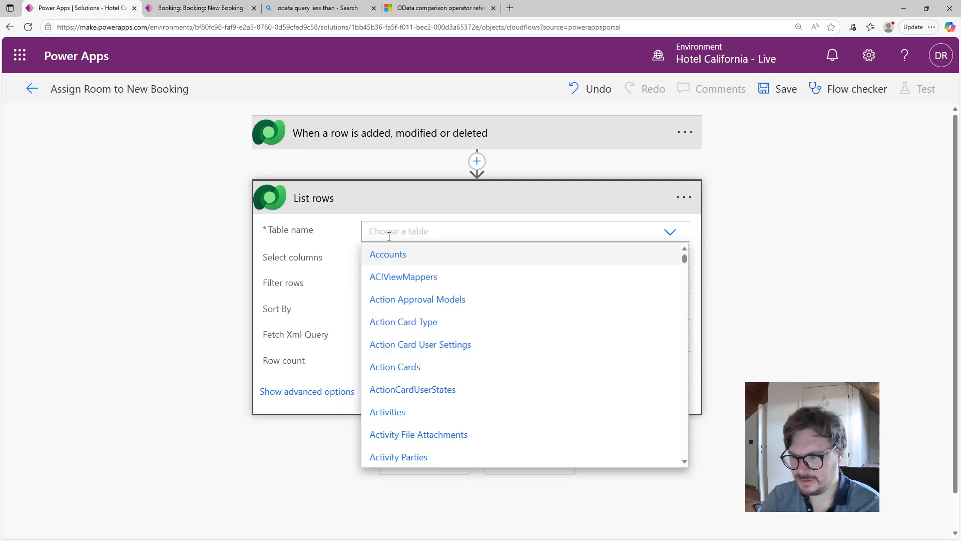
text(Room)
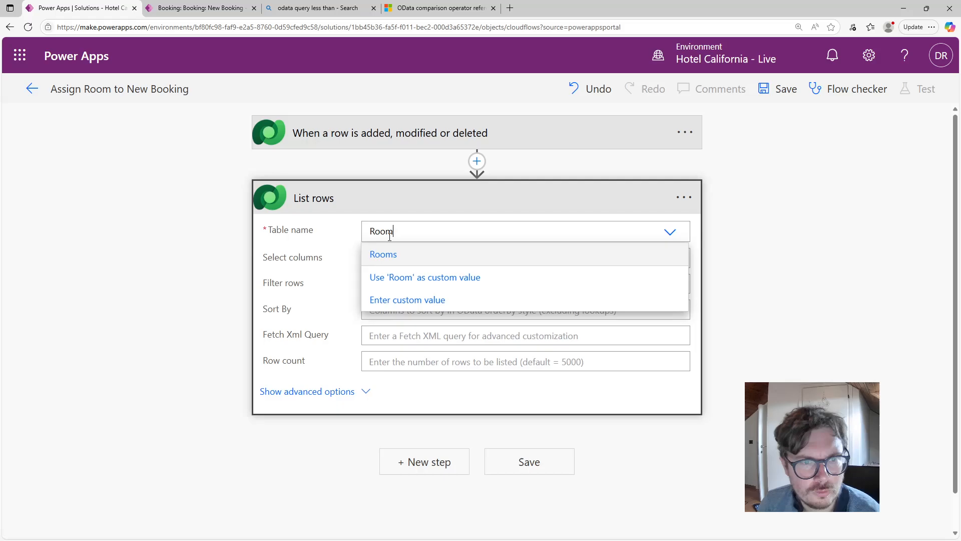
click(398, 253)
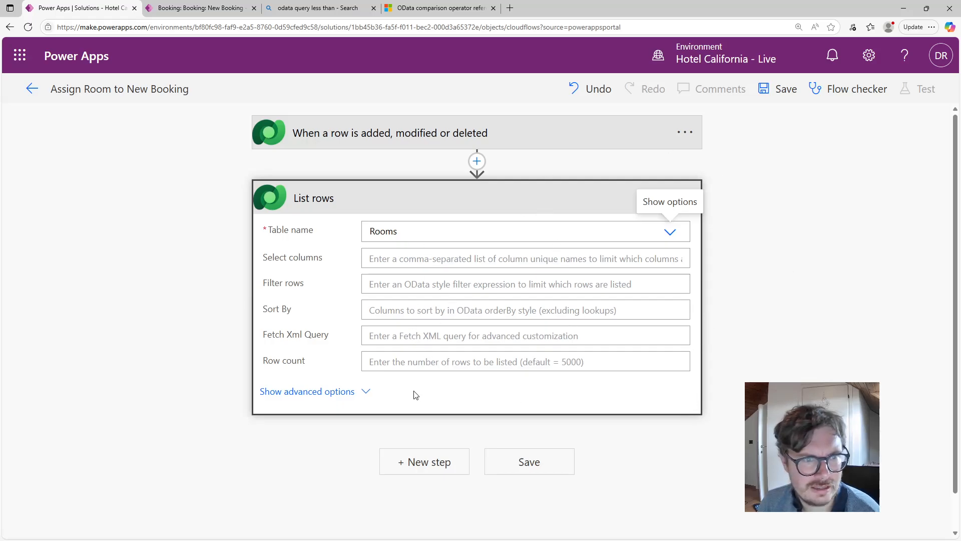
click(515, 471)
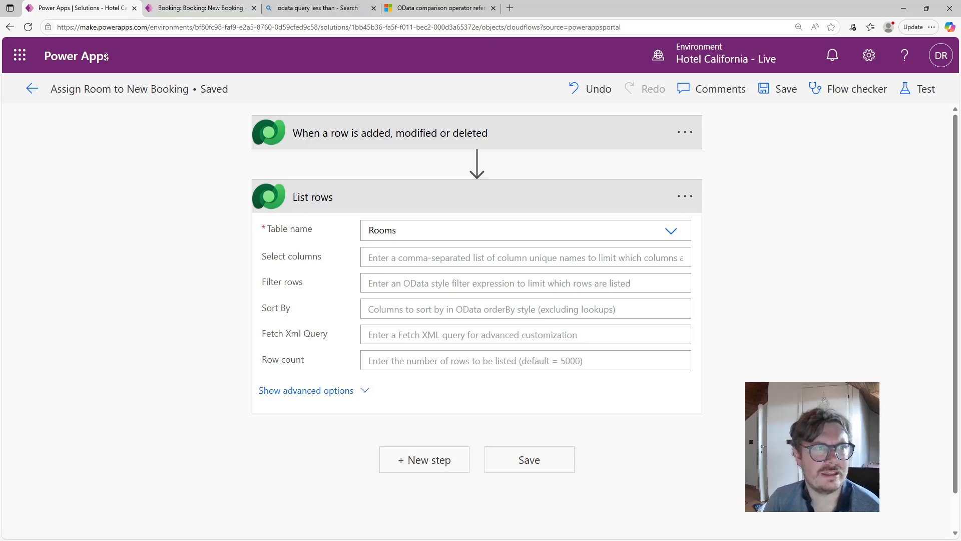
Step: Switch to Power Automate and show the cloud flows in the Hotel California - Live environment
click(92, 26)
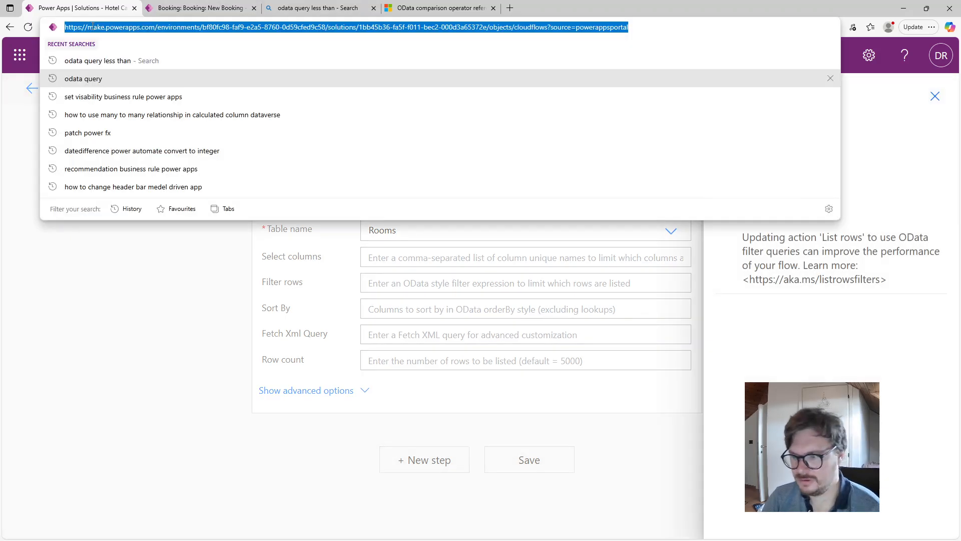
text(make)
key(Down)
key(Return)
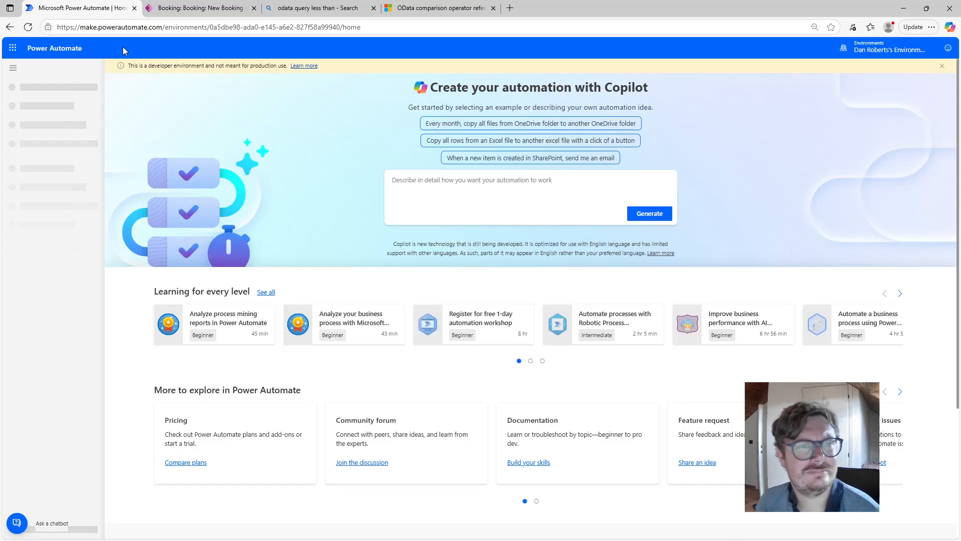
click(51, 160)
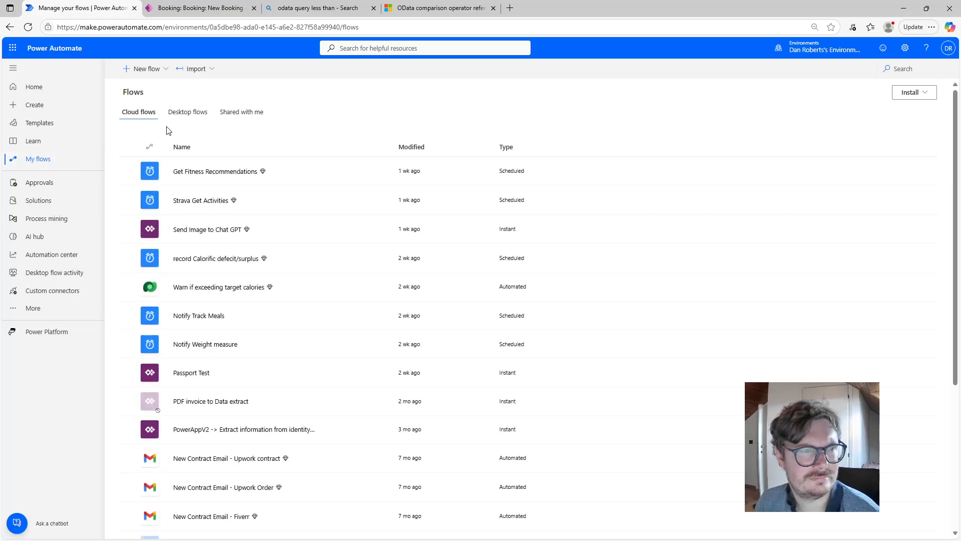
click(821, 49)
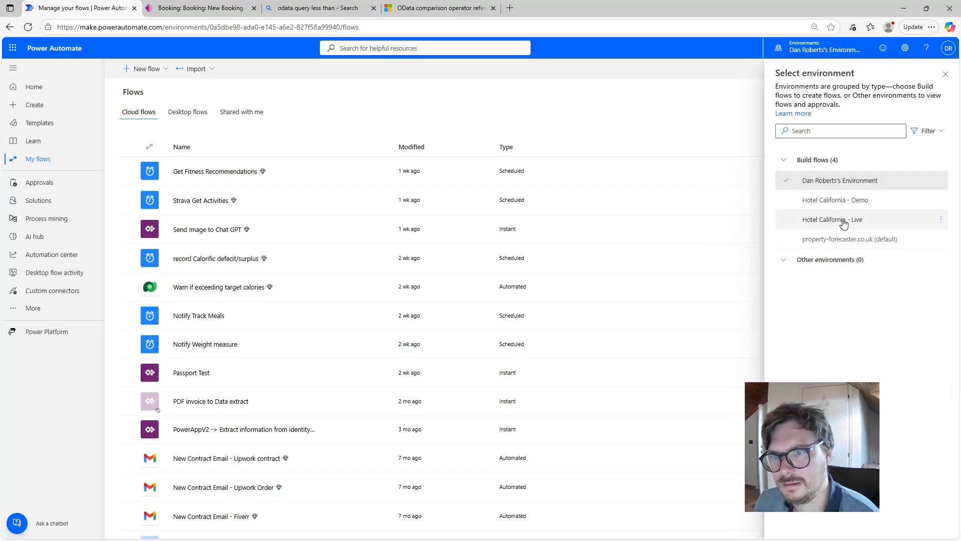
click(844, 221)
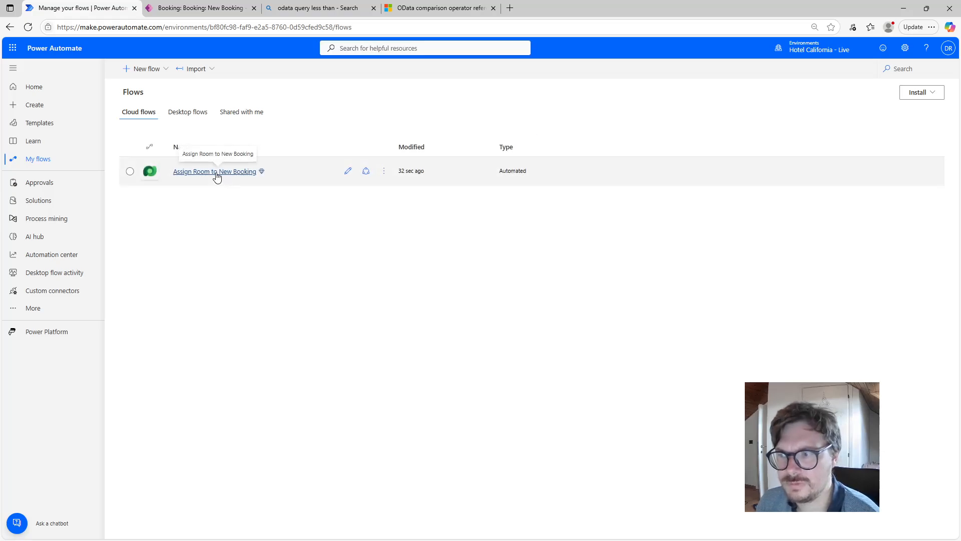
Step: Open the Assign Room to New Booking flow in the editing designer
click(218, 175)
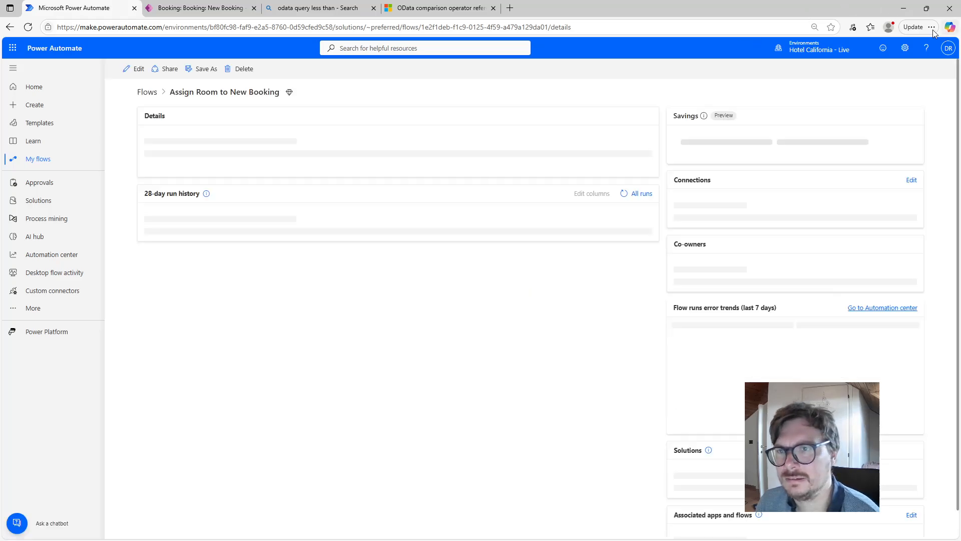
key(ctrl+plus)
key(ctrl+plus)
key(ctrl+plus)
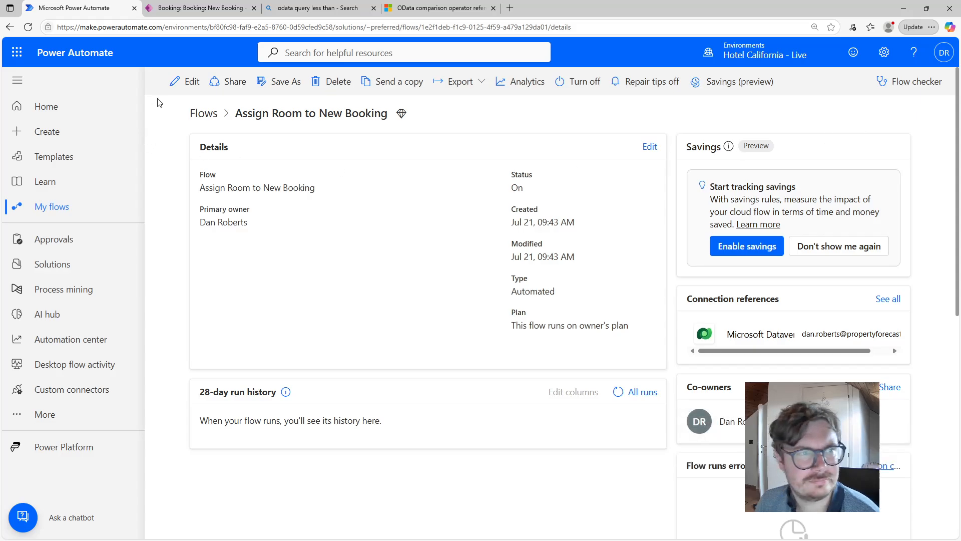
click(191, 82)
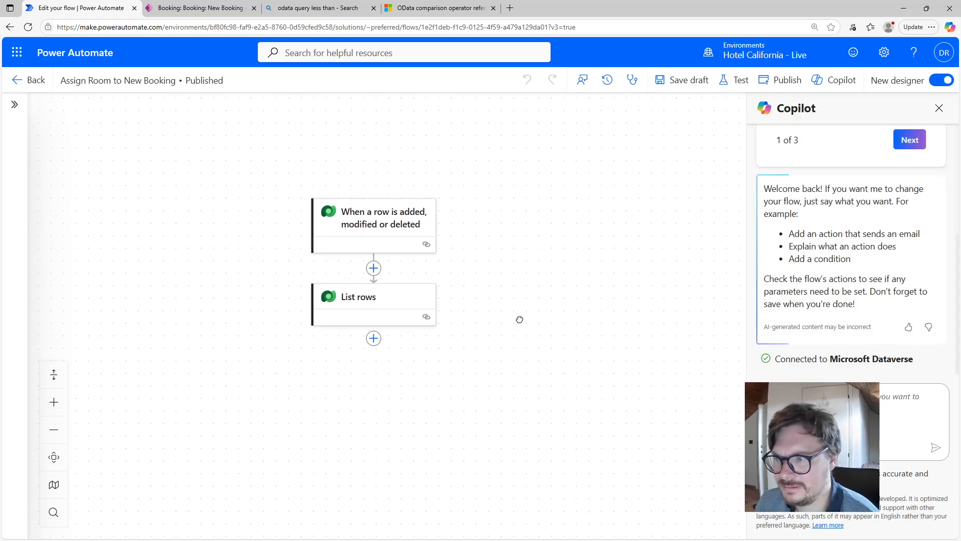
drag(521, 317, 535, 324)
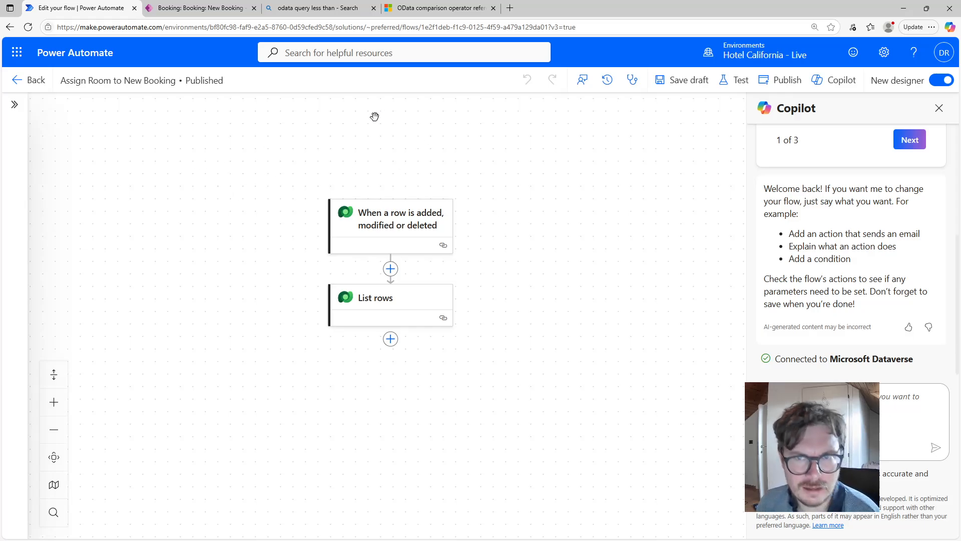
Step: Rename the flow's trigger to "When a new Booking is made"
click(377, 228)
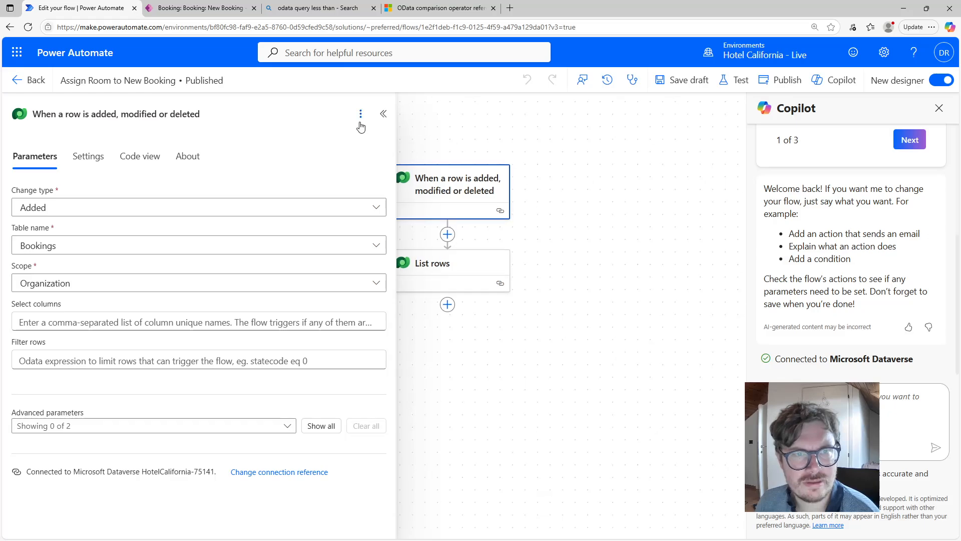
click(384, 114)
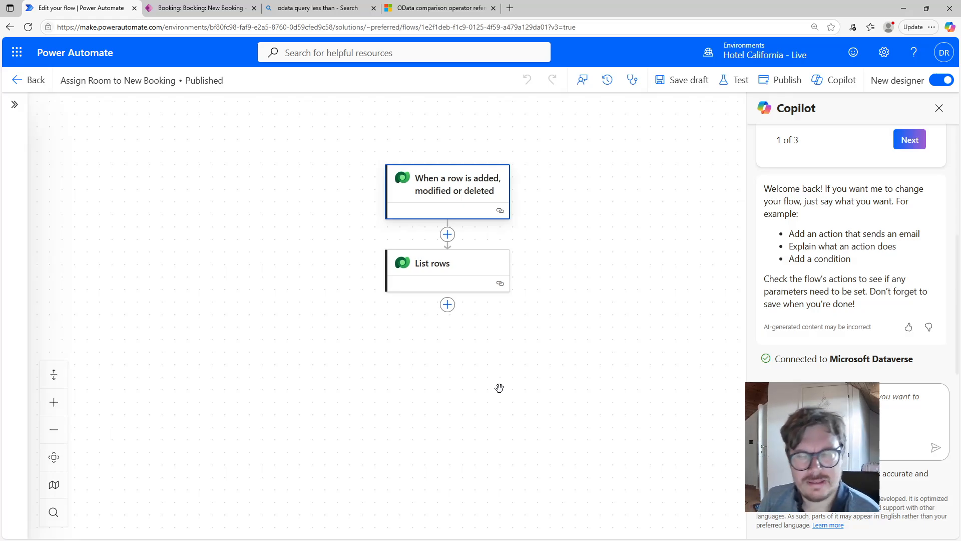
click(446, 198)
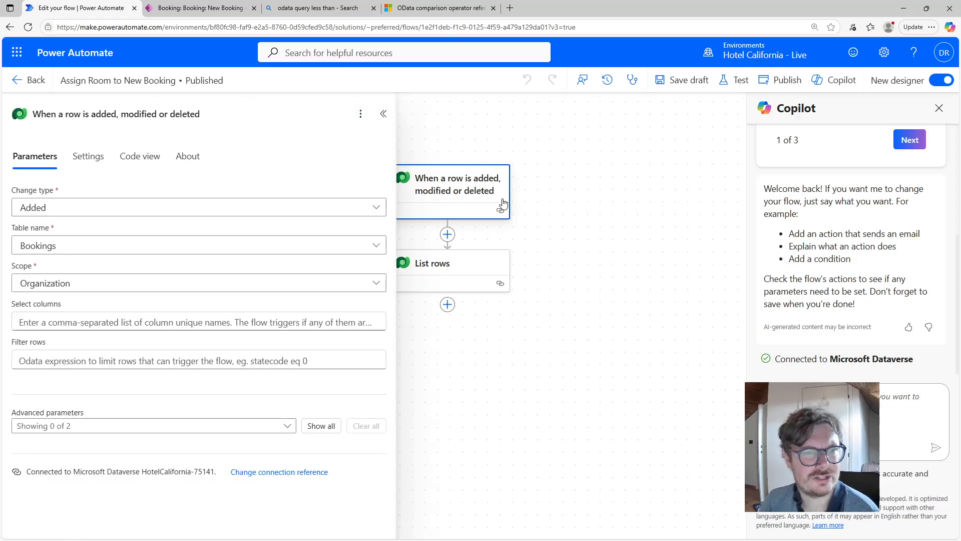
click(360, 115)
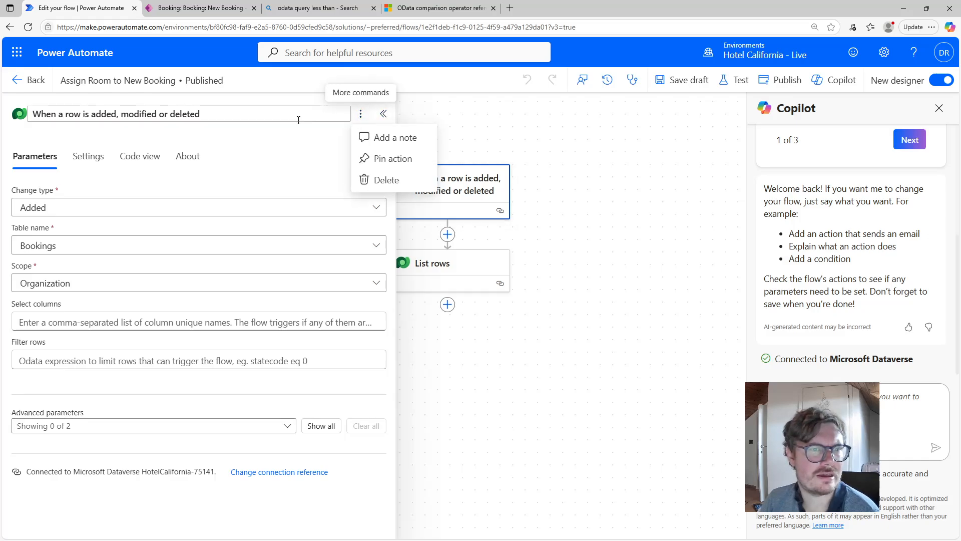
click(298, 118)
drag(299, 118, 32, 116)
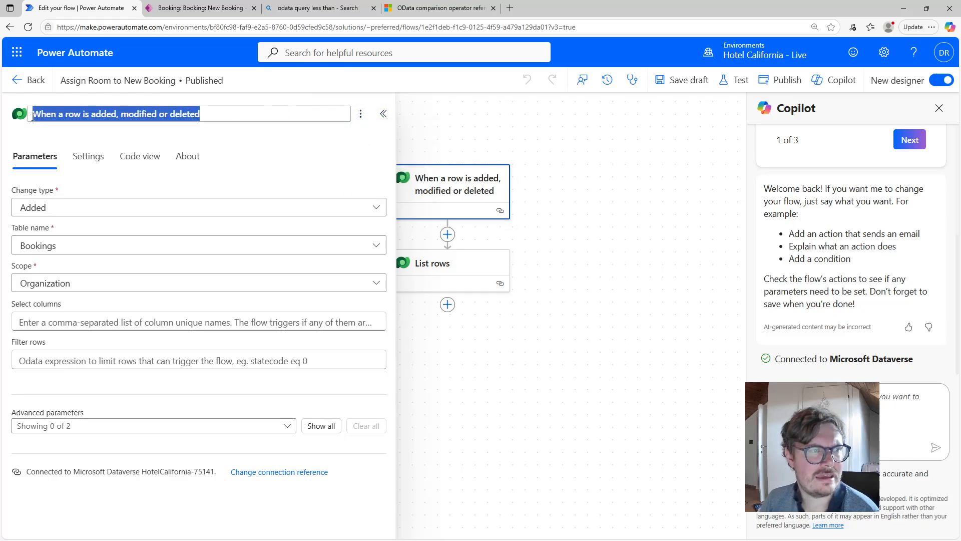
text(When)
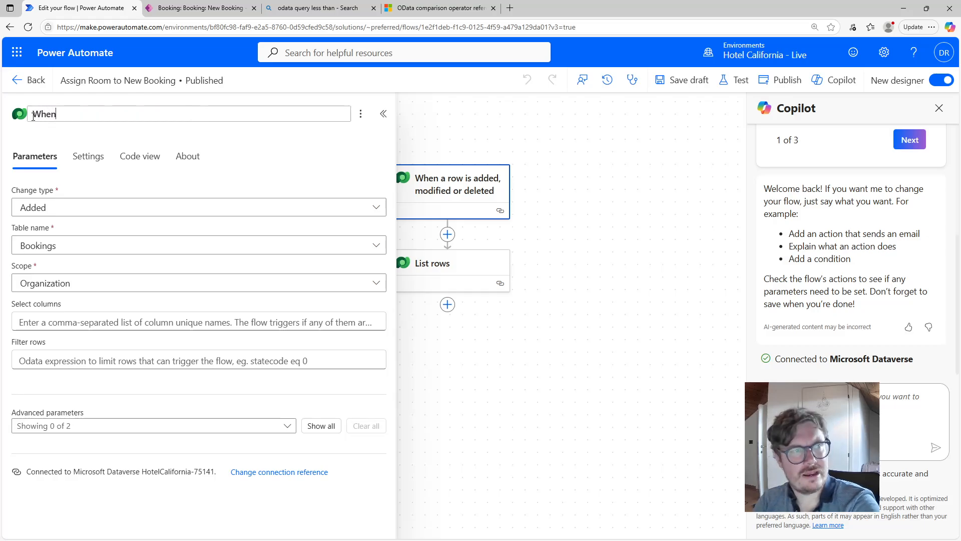
text( a new)
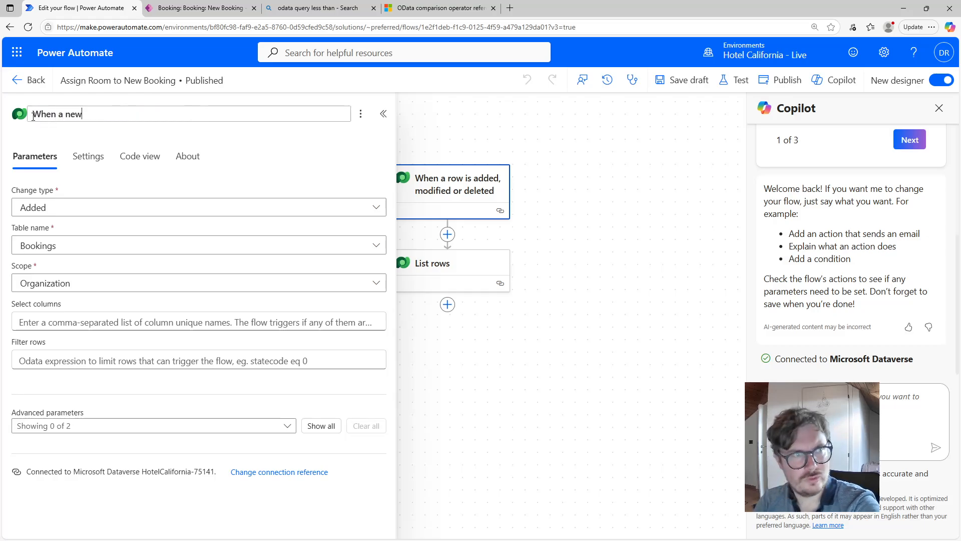
text( Booking is made)
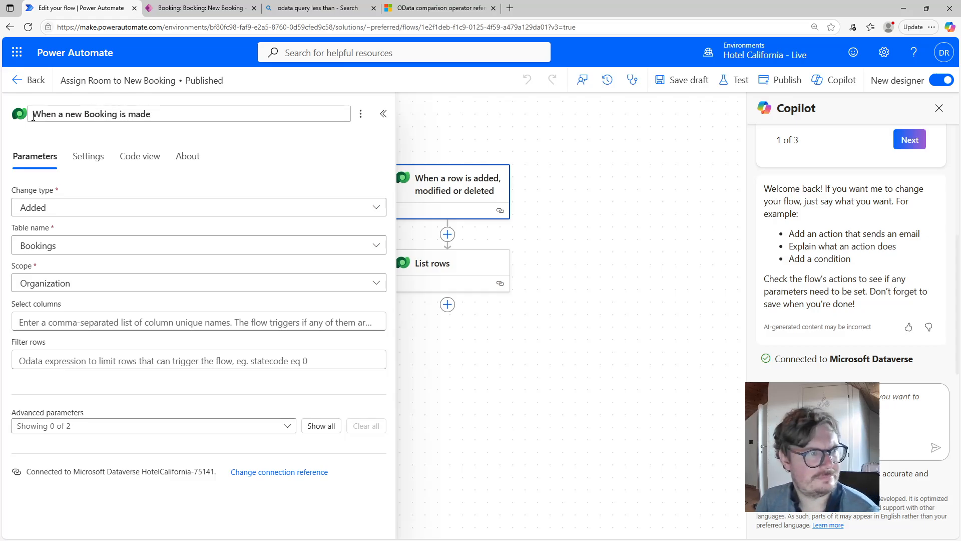
key(Return)
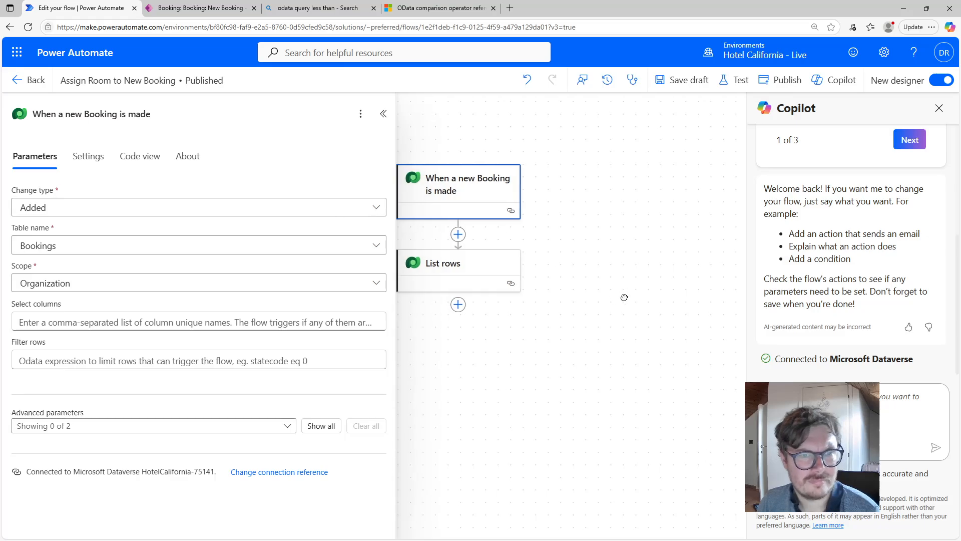
Step: Rename the List rows action to "List Rooms"
click(500, 274)
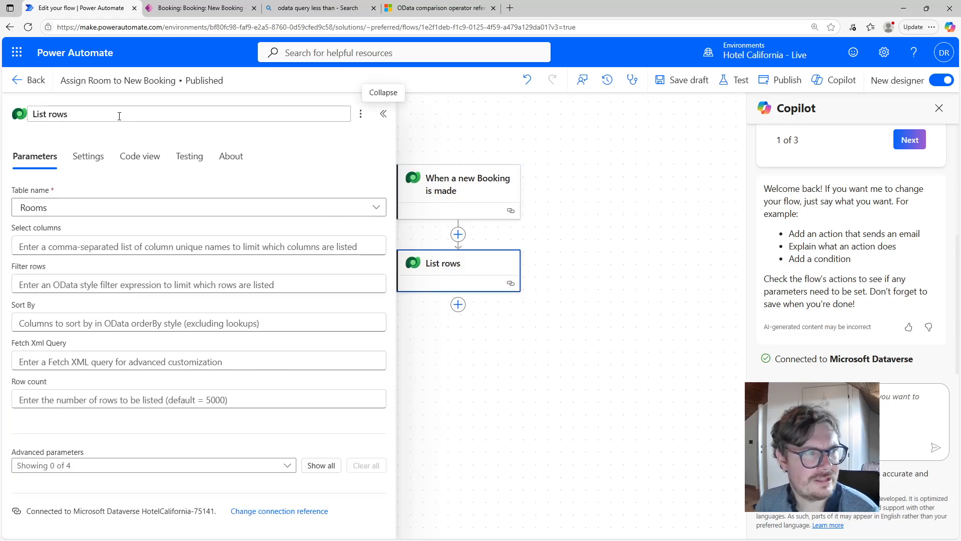
double_click(81, 113)
text(Rooms)
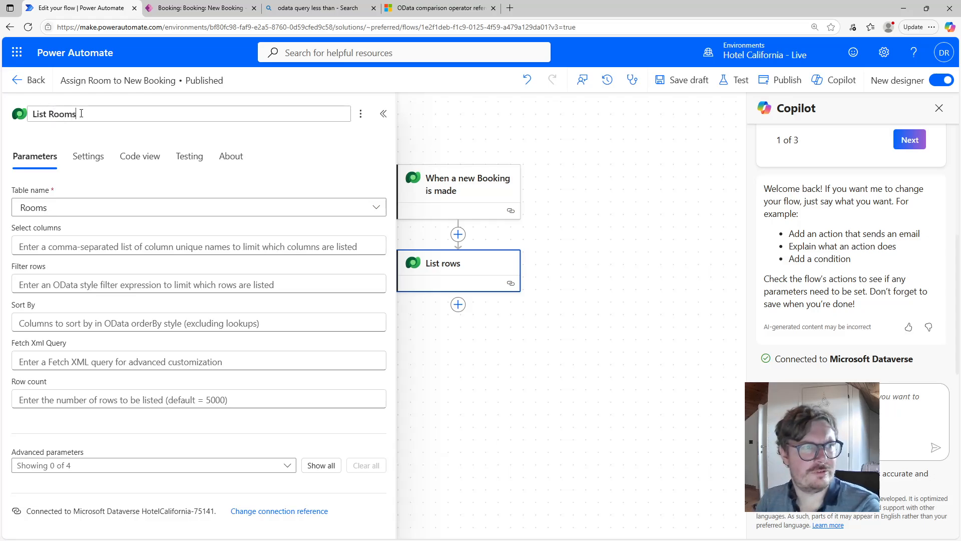
click(536, 342)
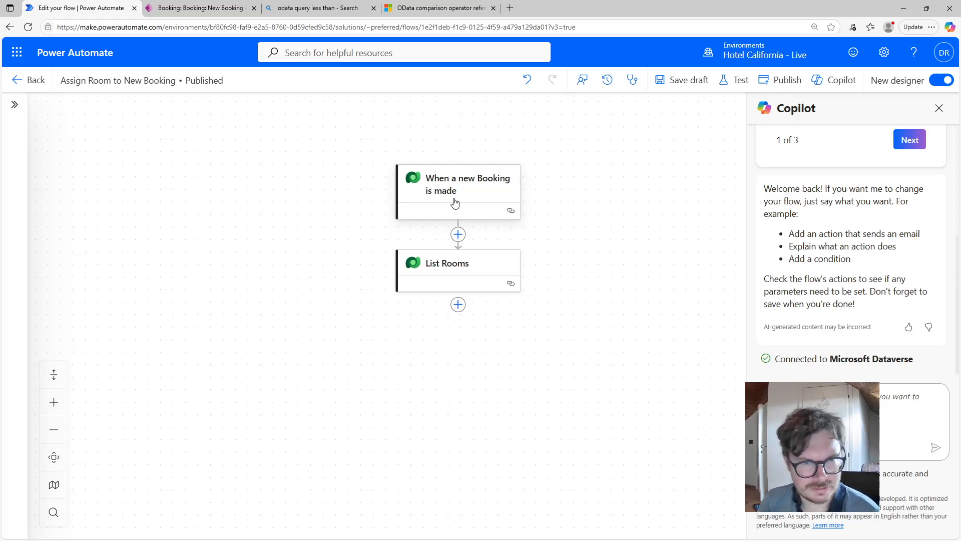
Step: Search the actions for "Modi", add Microsoft Dataverse's Update a row after List Rooms, and set its table to Bookings
click(458, 304)
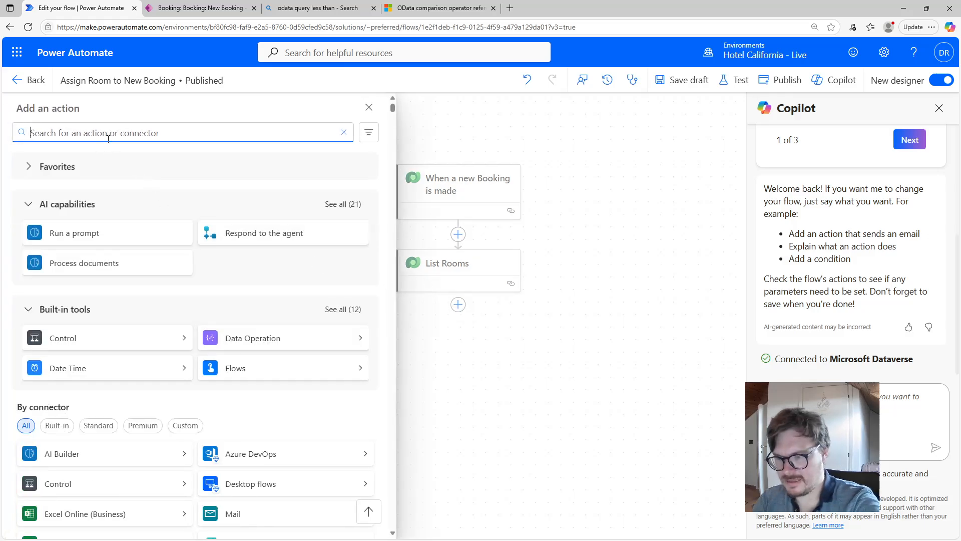
text(Modi)
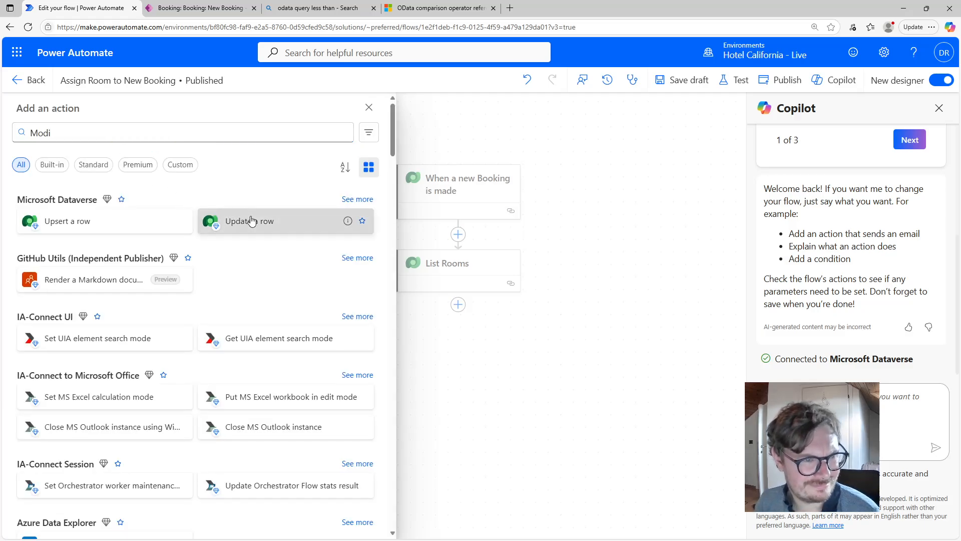
click(236, 219)
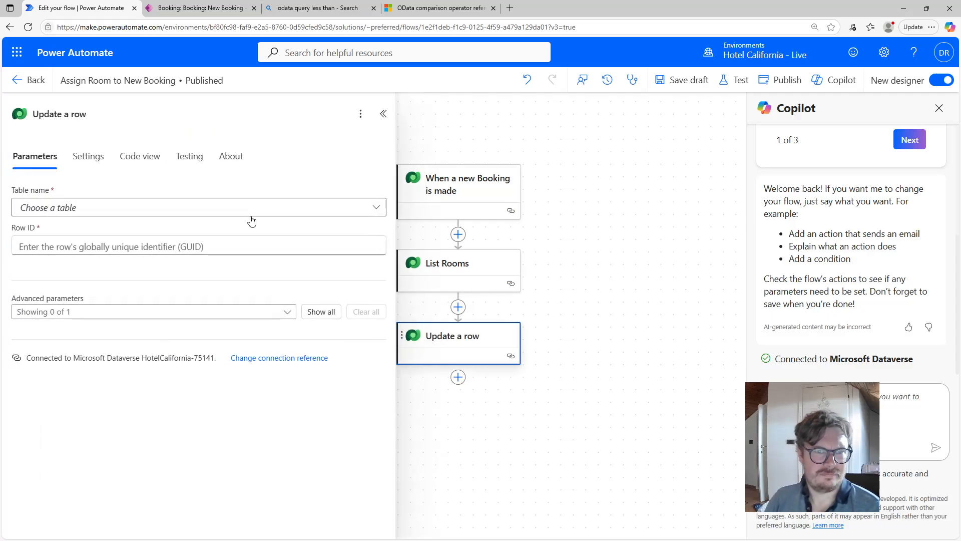
click(125, 209)
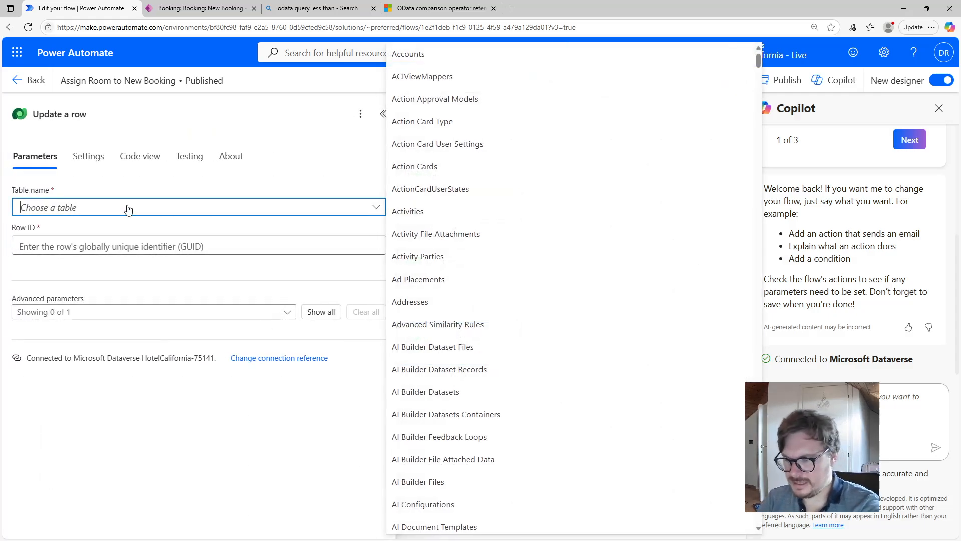
text(Bookings)
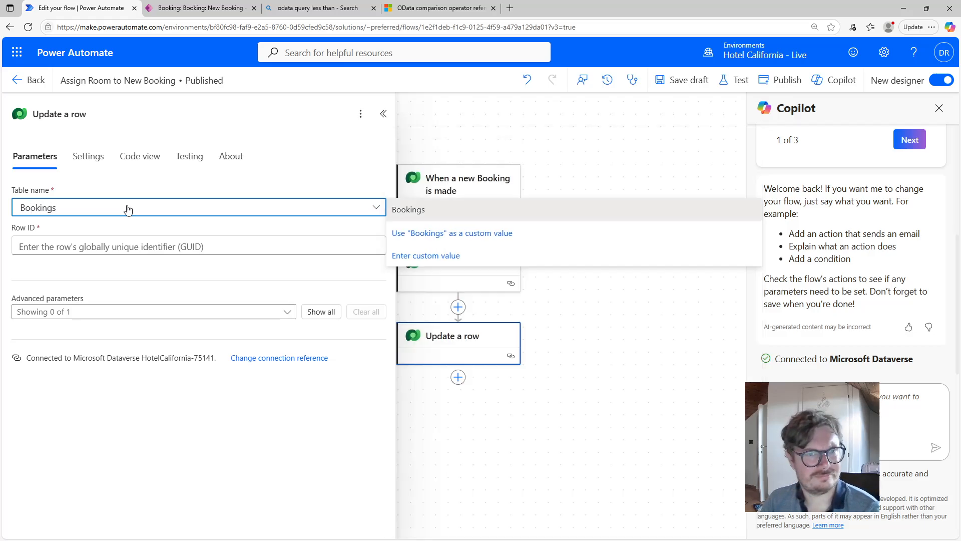
click(411, 210)
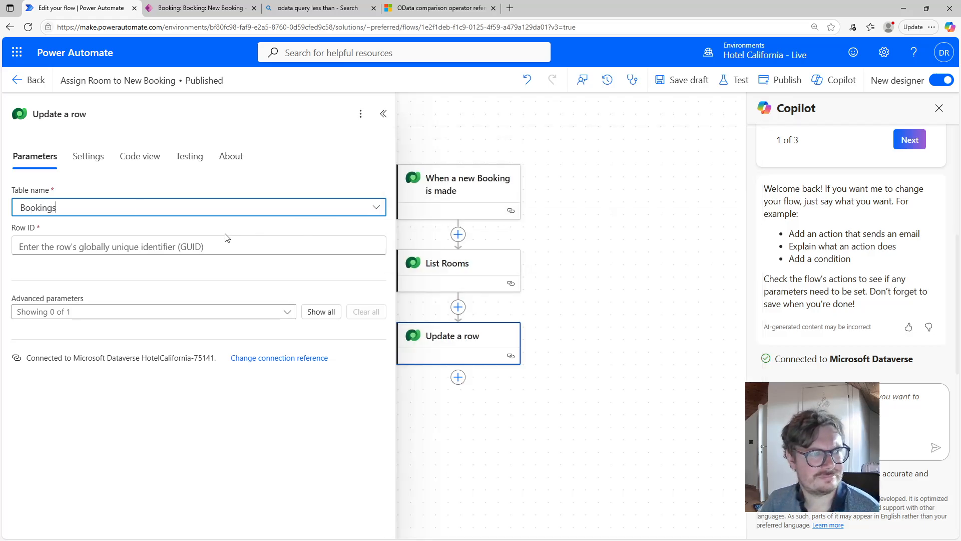
Step: Examine the dynamic values offered for the Update a row action's Row ID and look over its other booking fields
click(191, 247)
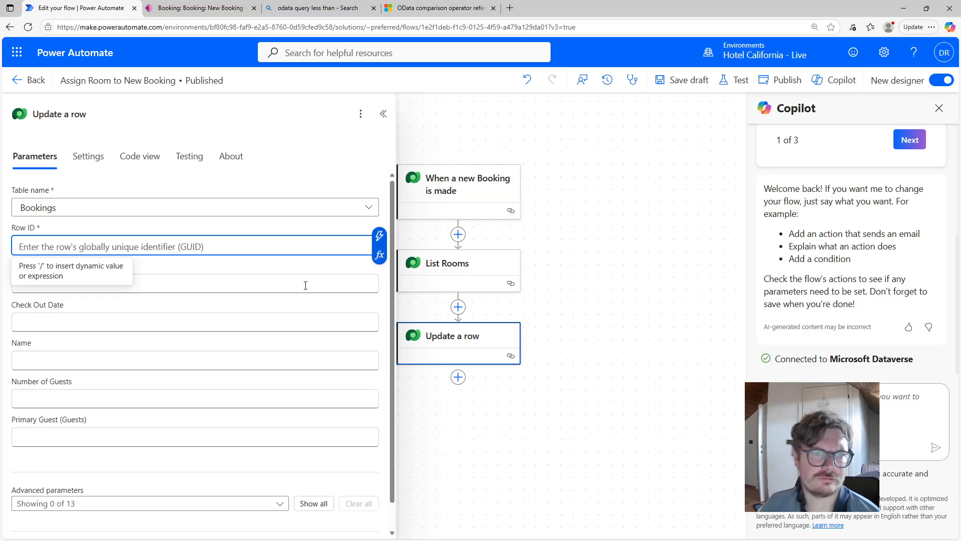
click(382, 243)
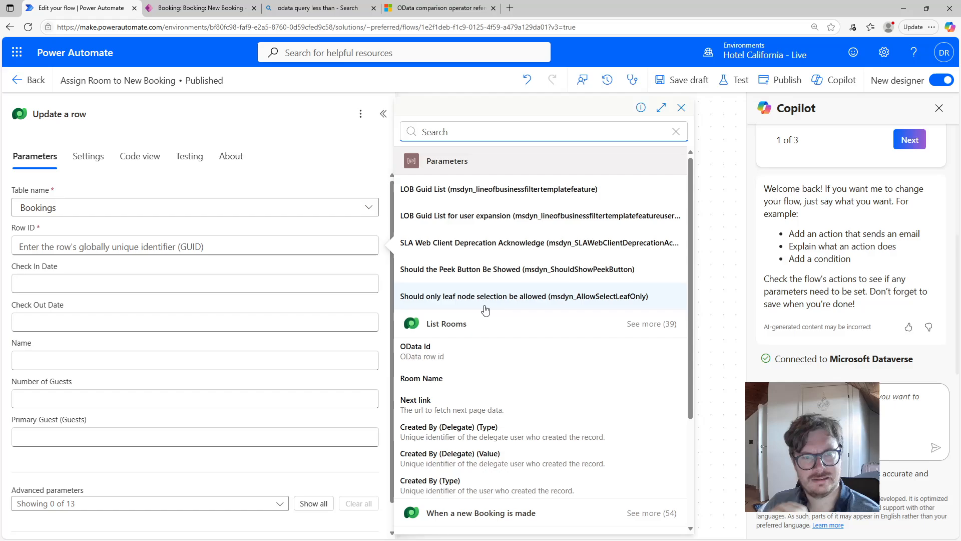
scroll(687, 319, down, 3)
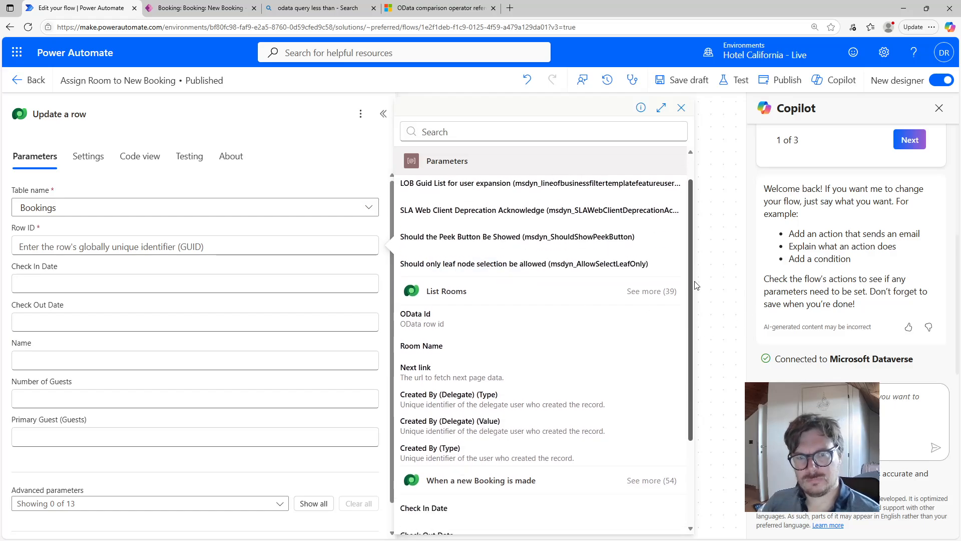
scroll(686, 316, down, 2)
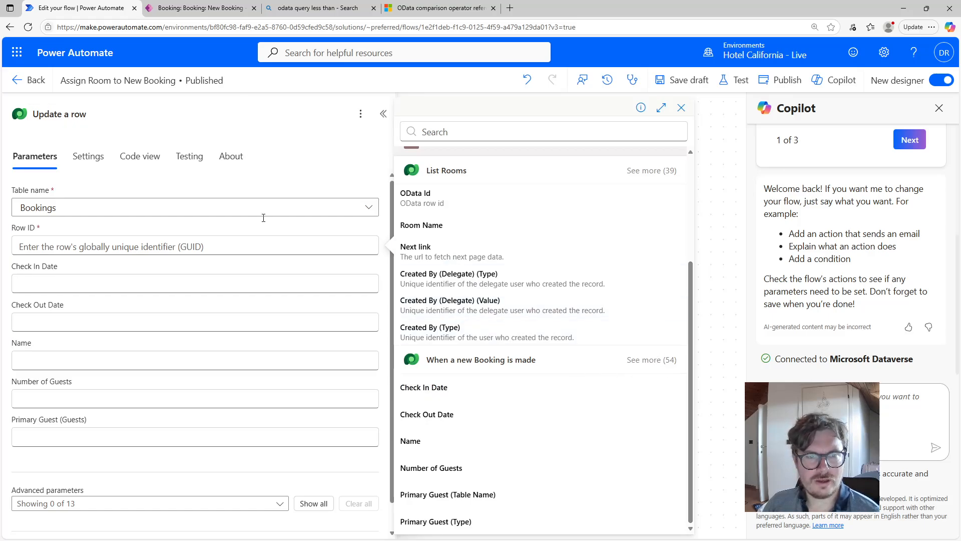
click(371, 179)
click(291, 239)
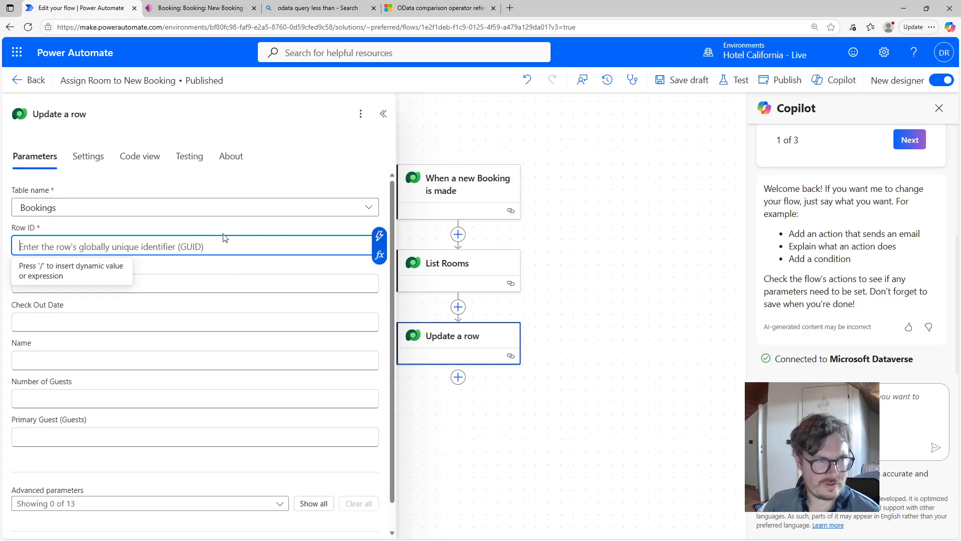
click(156, 283)
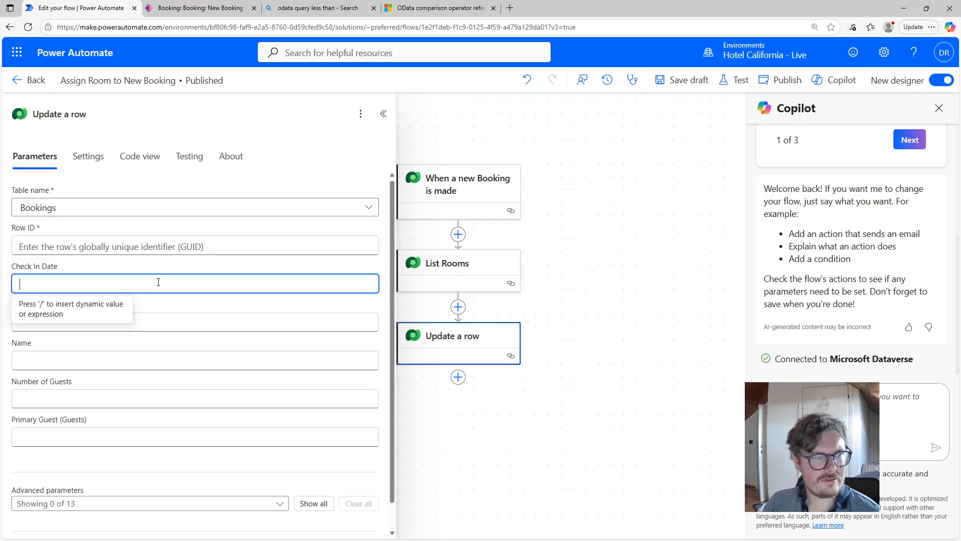
click(149, 247)
click(148, 322)
click(150, 359)
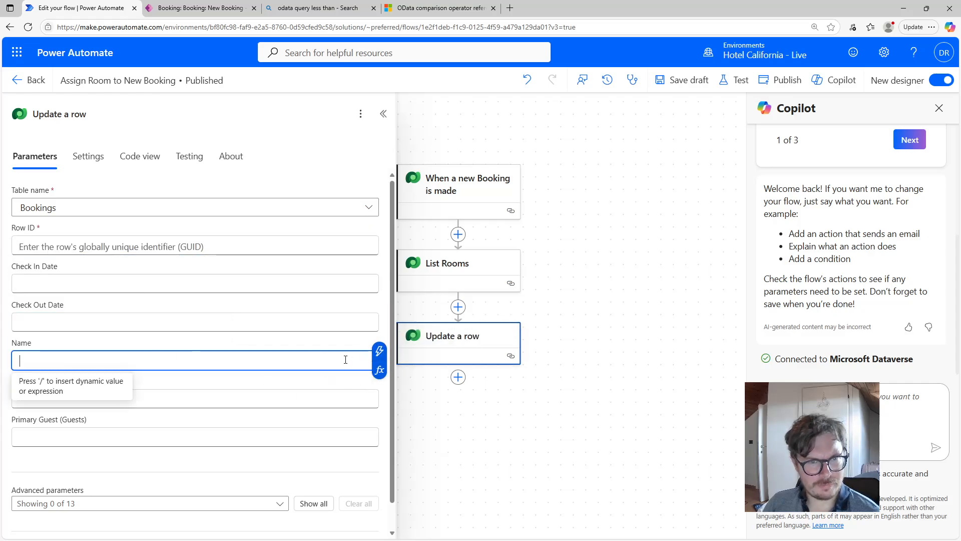
Step: Set the Update a row action's Row ID to the Booking unique identifier from the When a new Booking is made trigger
click(114, 246)
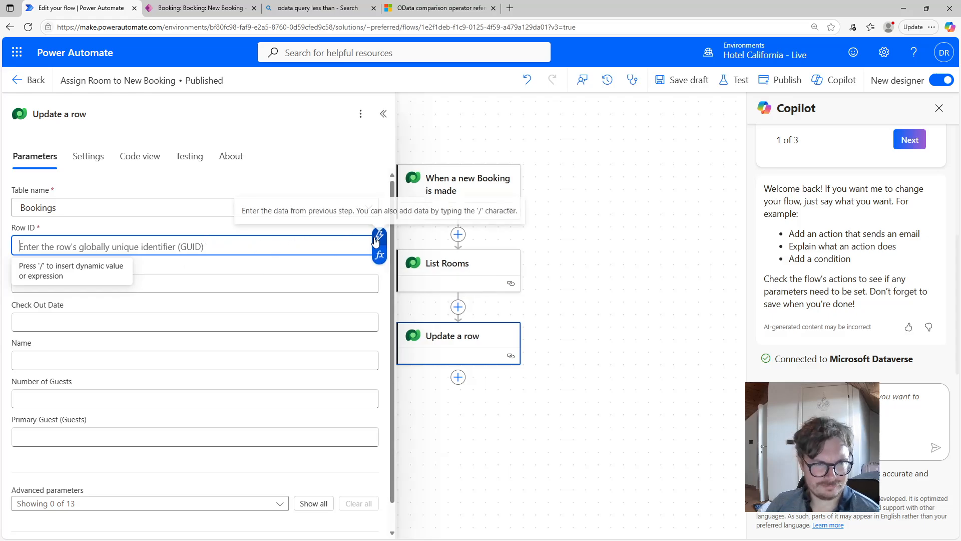
click(379, 237)
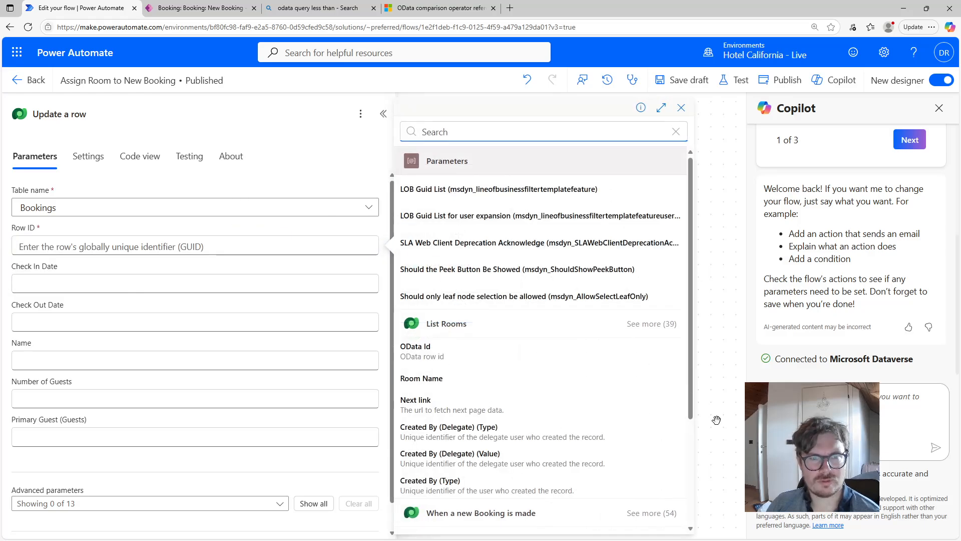
drag(689, 302, 688, 411)
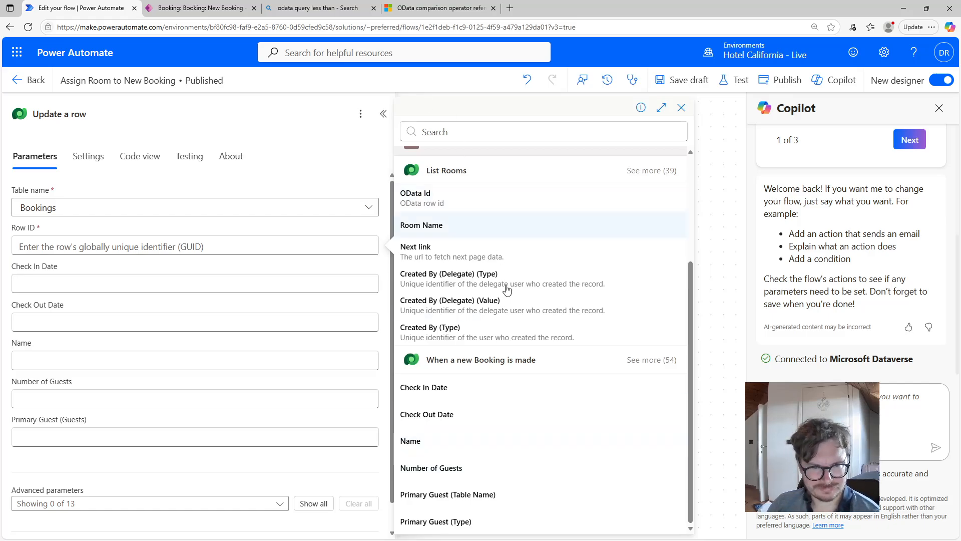
click(658, 363)
drag(690, 244, 689, 302)
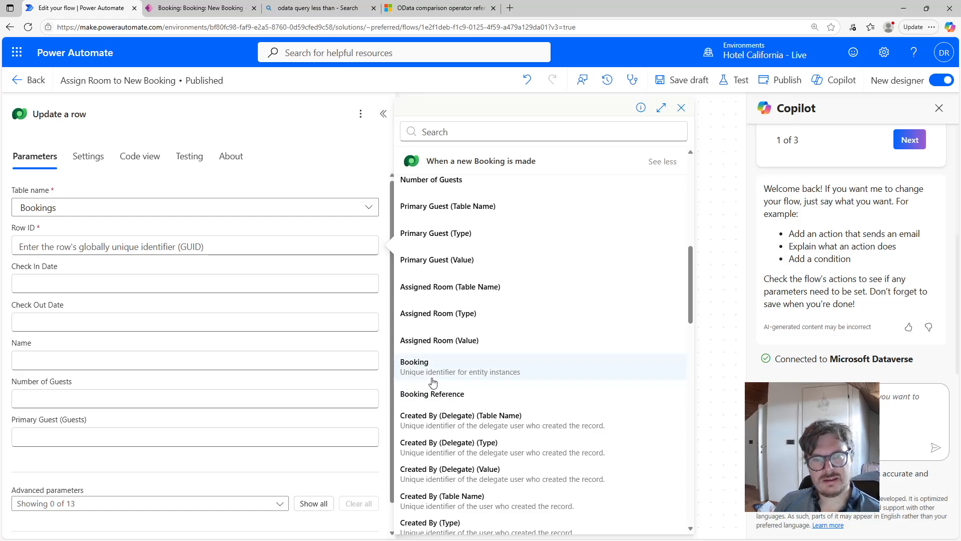
click(523, 373)
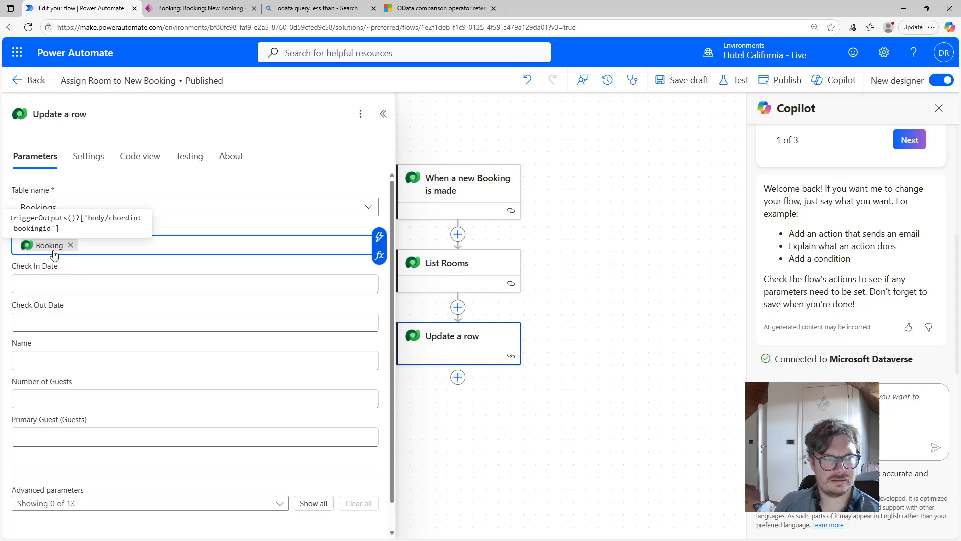
mouse_move(54, 250)
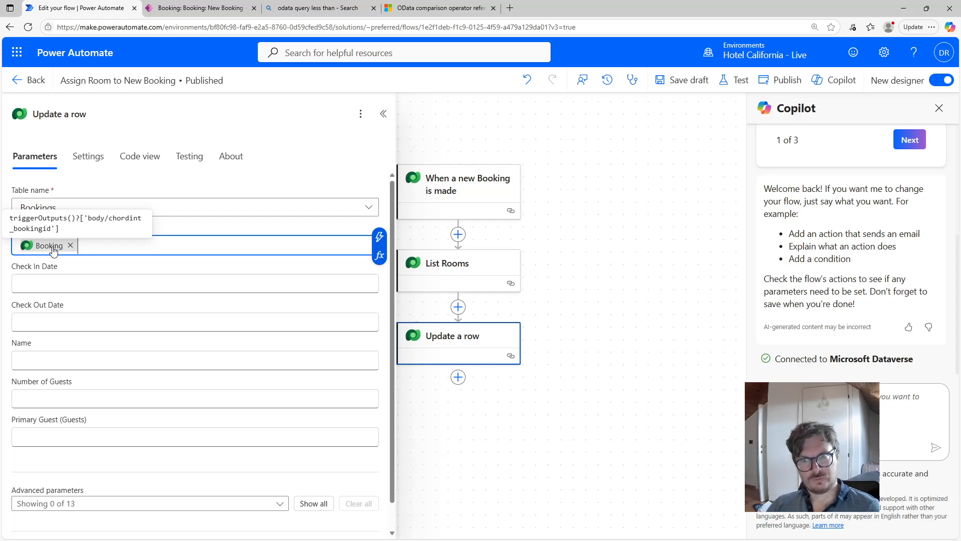
Step: Examine the Update a row action's underlying code, focusing on the entityName parameter and its table prefix
click(133, 156)
click(30, 159)
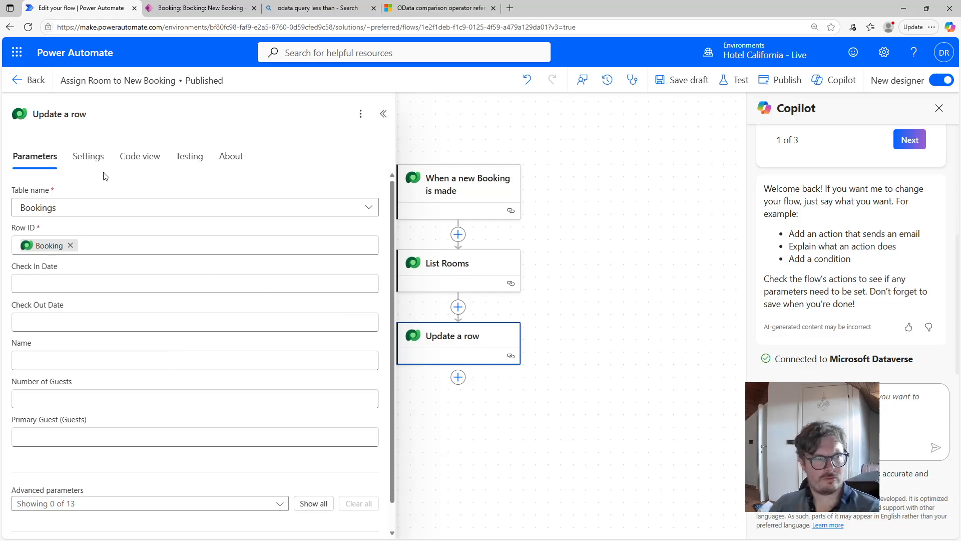
click(150, 161)
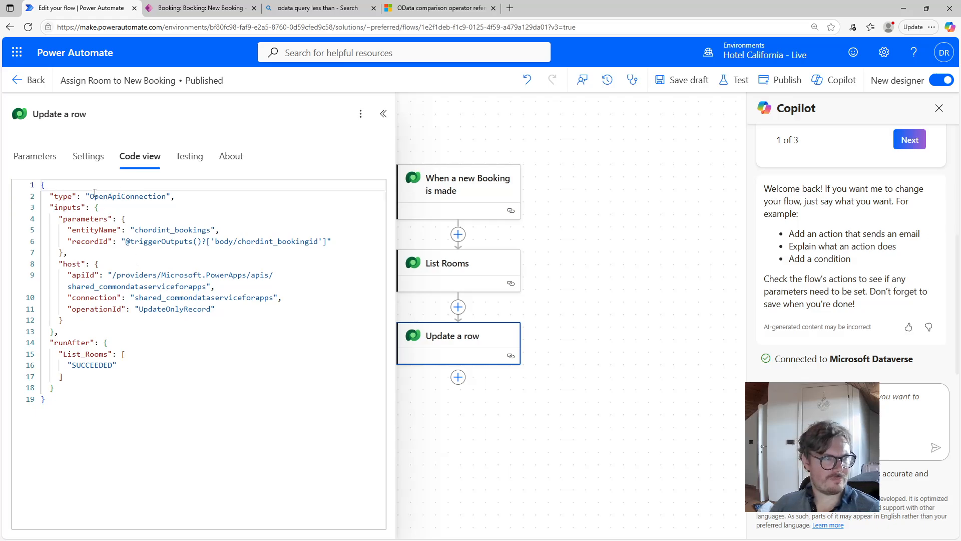
double_click(63, 209)
double_click(76, 217)
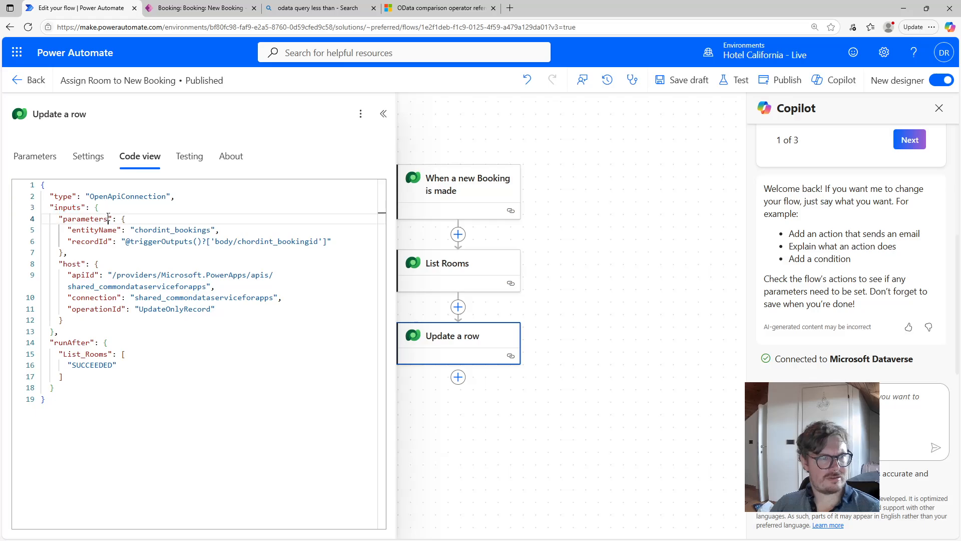
drag(76, 230, 212, 229)
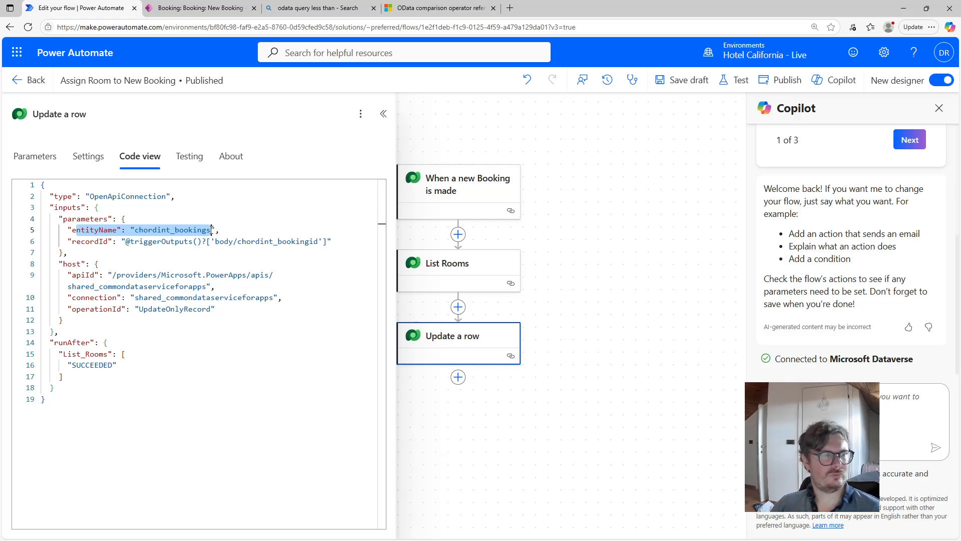
click(157, 230)
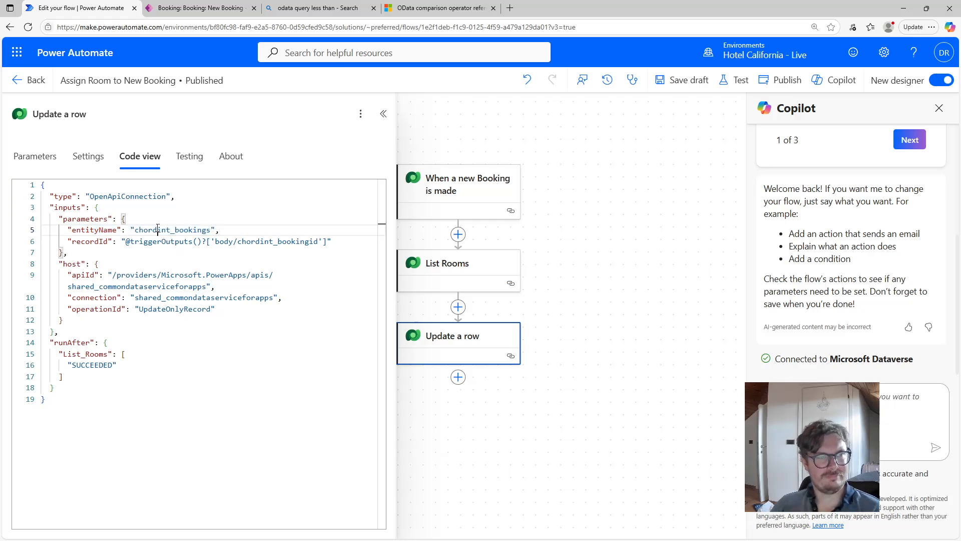
drag(73, 244, 101, 242)
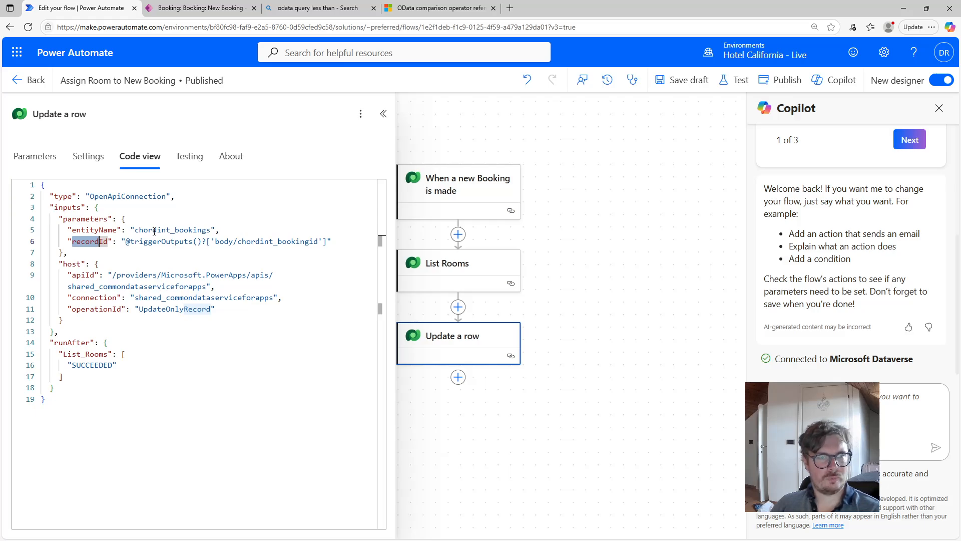
click(132, 241)
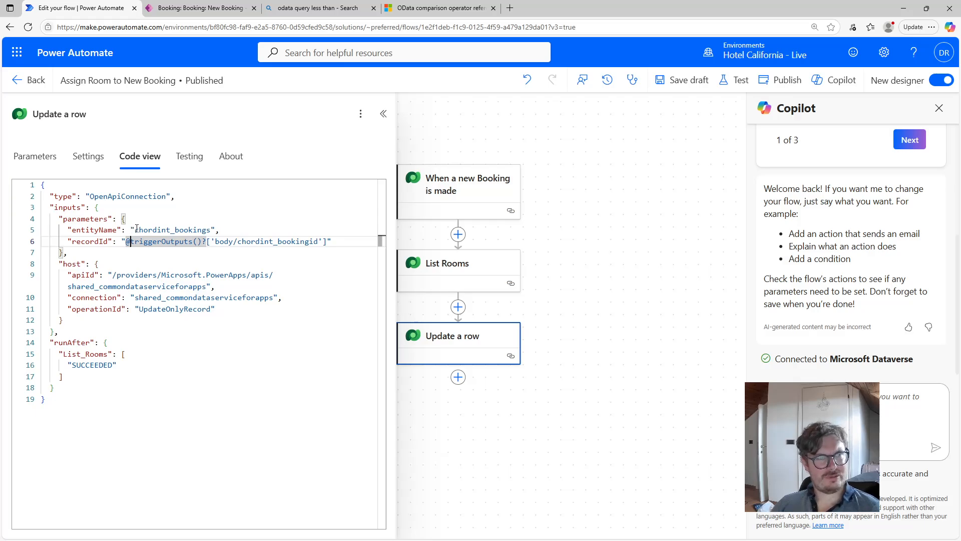
click(137, 230)
double_click(166, 231)
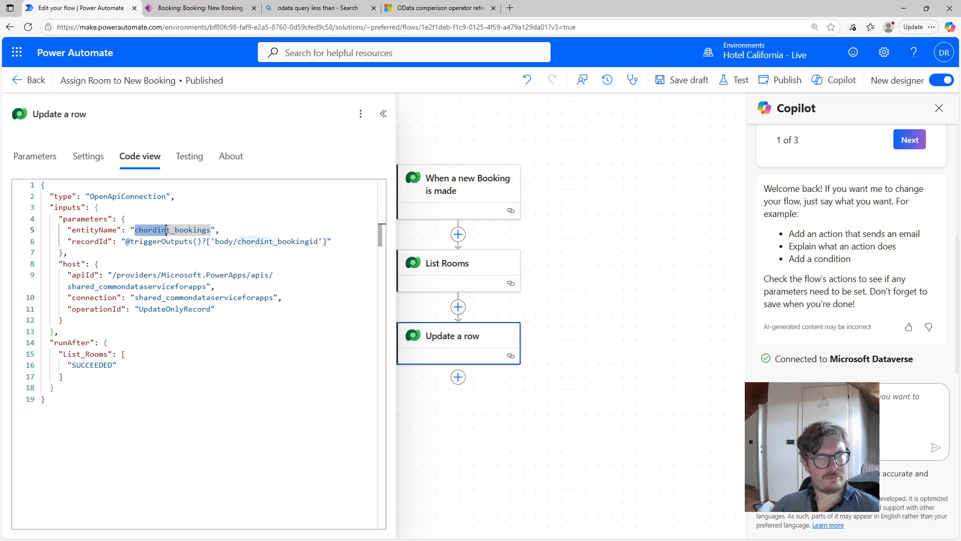
click(171, 230)
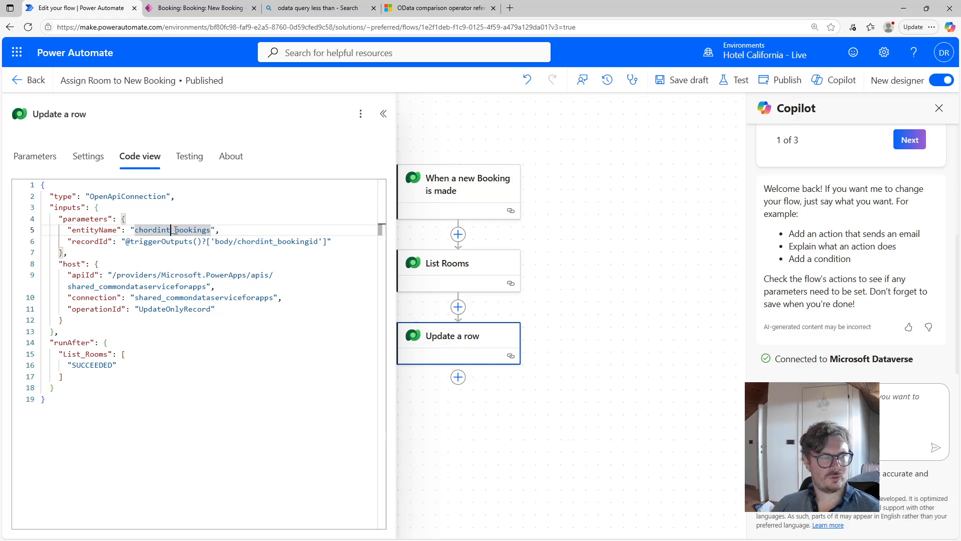
double_click(212, 229)
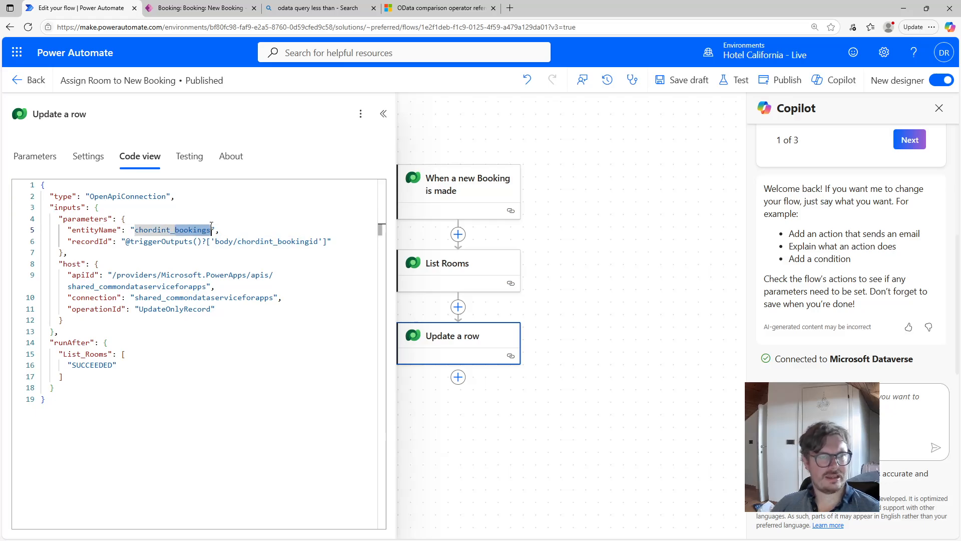
Step: Examine the recordId expression in the Update a row code, including how its body path references the booking ID column
click(183, 242)
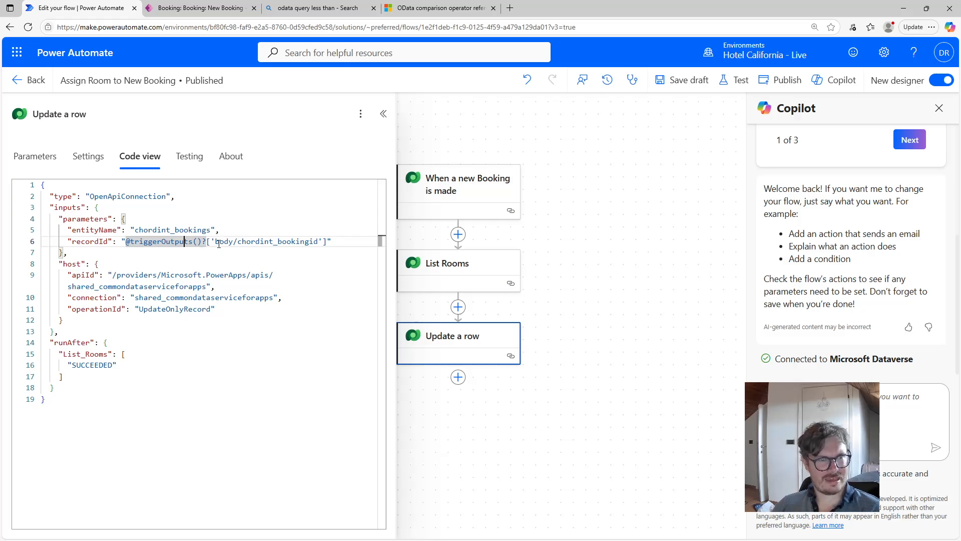
drag(215, 243, 319, 242)
click(239, 242)
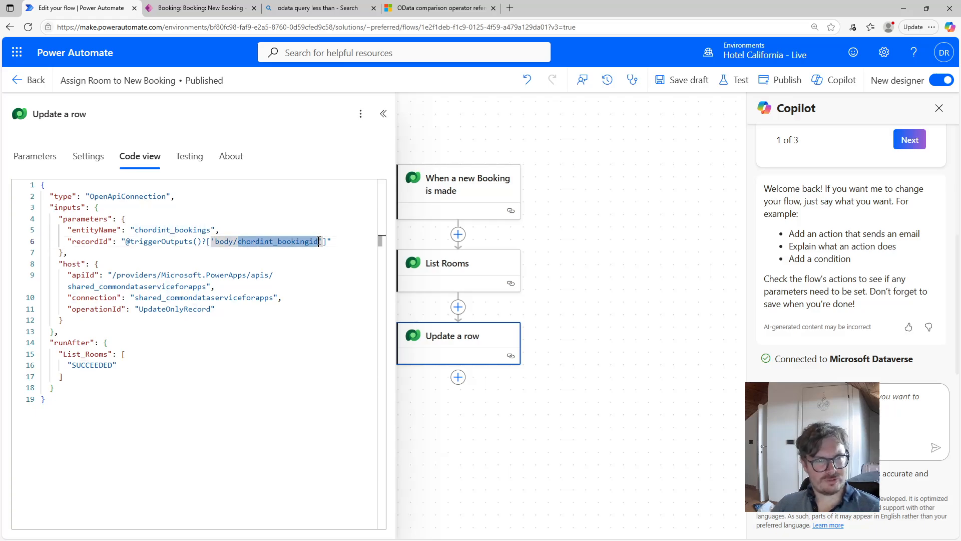
click(248, 245)
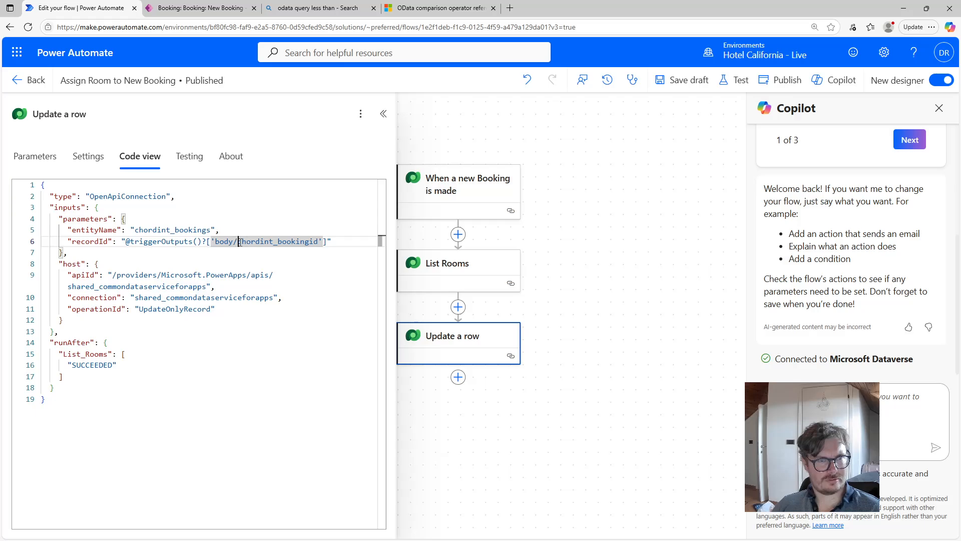
drag(237, 242, 271, 242)
click(280, 242)
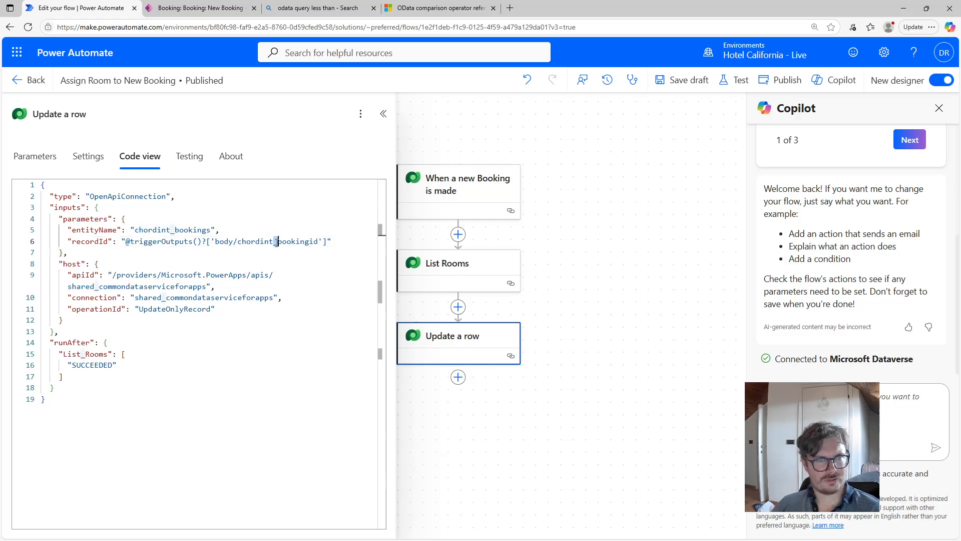
drag(280, 242, 313, 242)
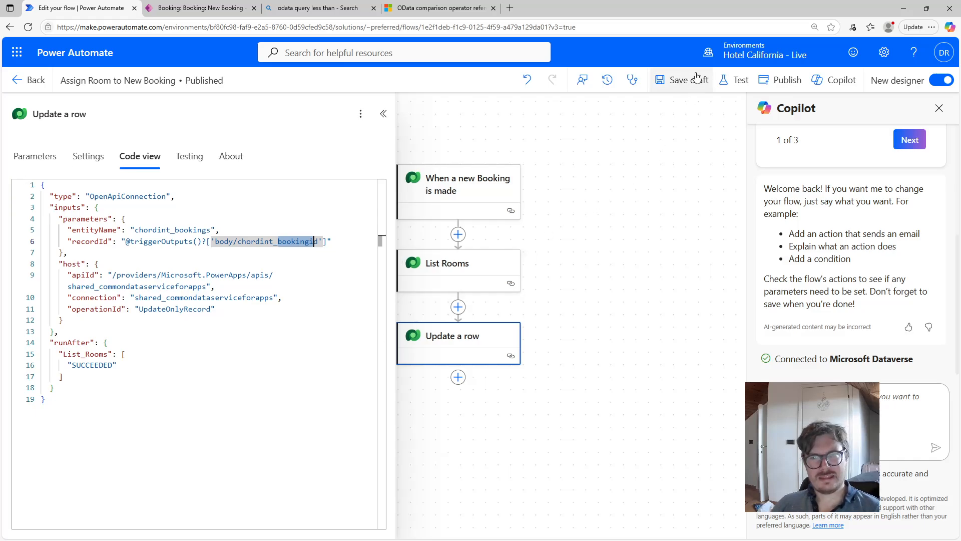
Step: Save the flow as a draft, publish it with a manual test, and close the Test Flow pane
click(686, 86)
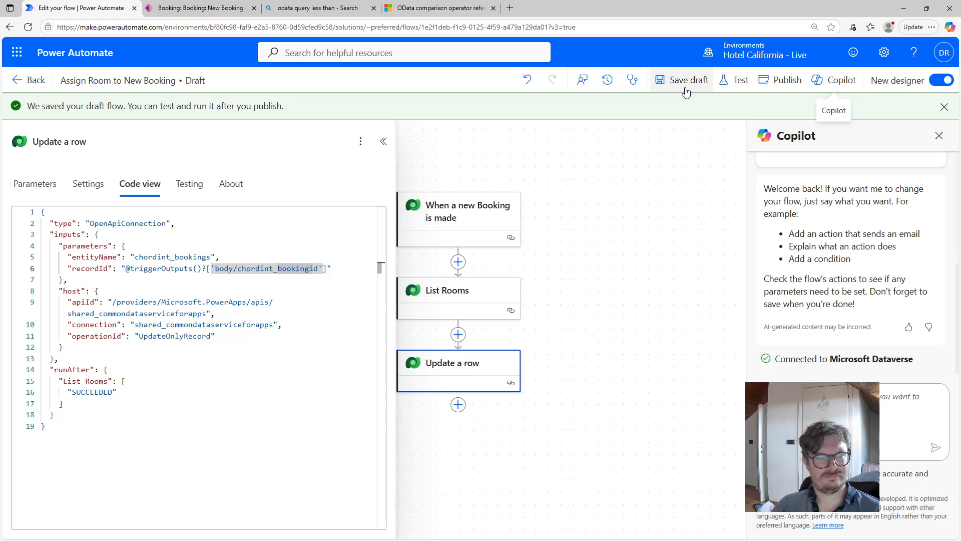
click(731, 83)
click(734, 113)
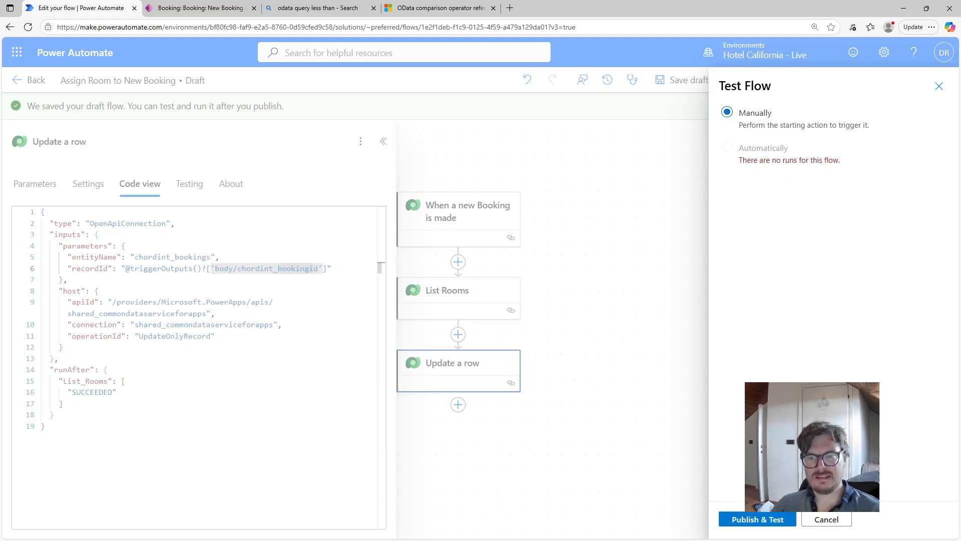
click(764, 521)
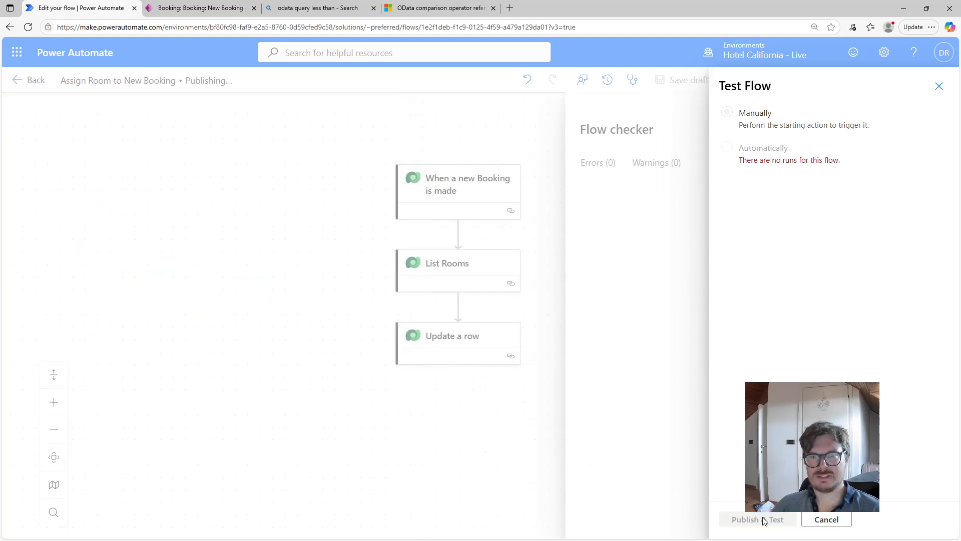
click(933, 88)
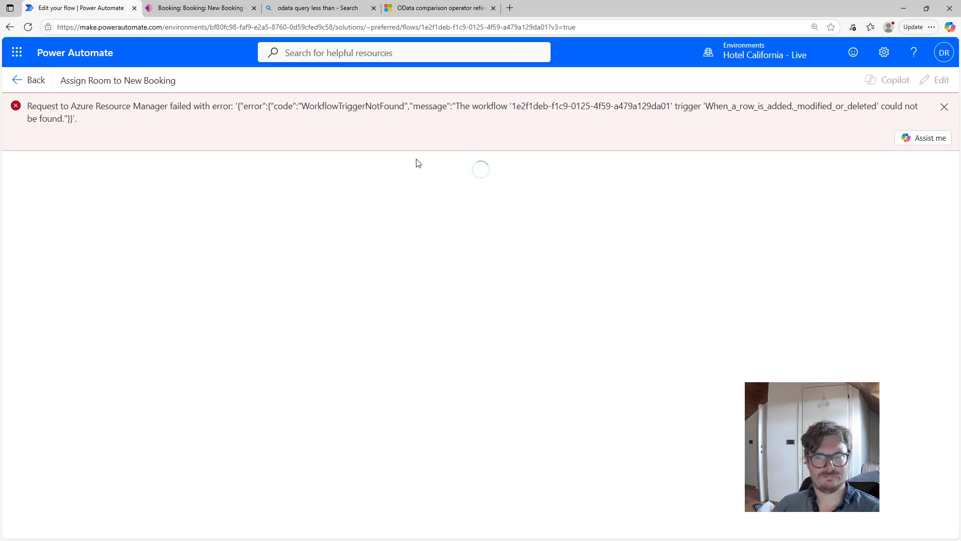
Step: Switch to the Booking Manager app and set the unsaved new booking's Number of Guests to 2, keeping its other entries
click(203, 6)
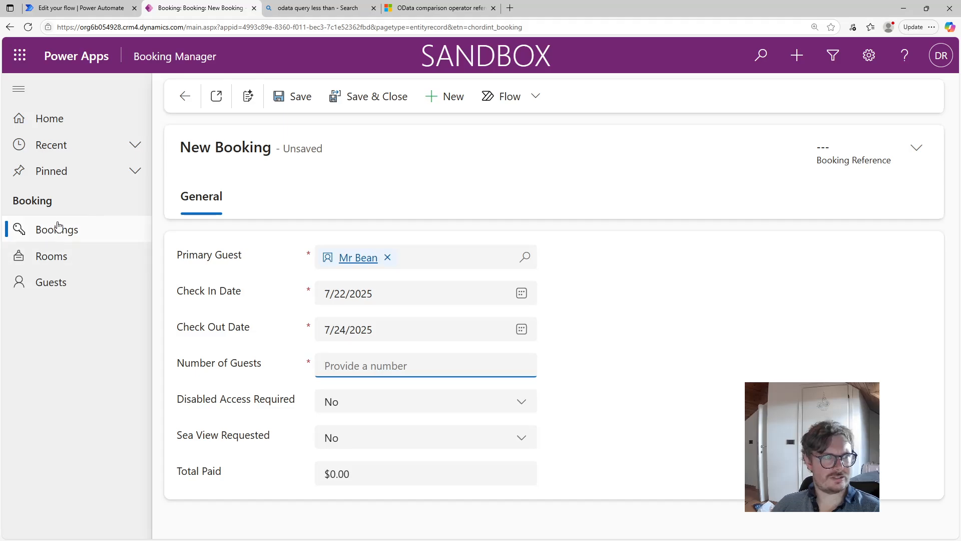
click(57, 228)
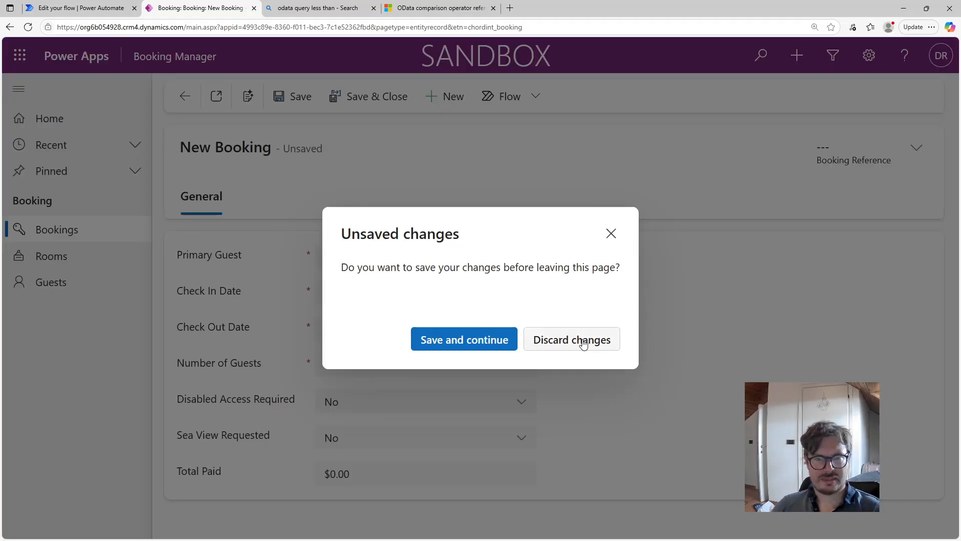
click(613, 234)
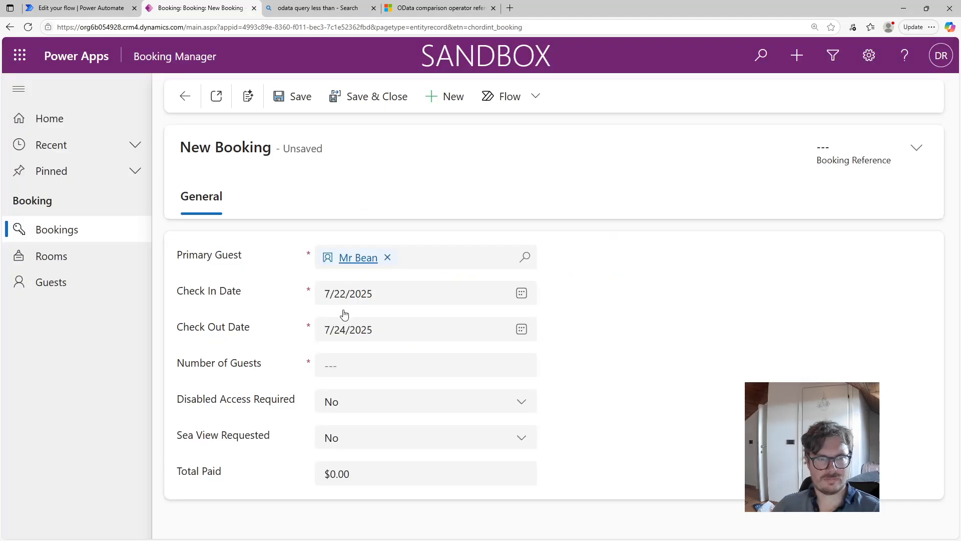
click(334, 367)
text(2)
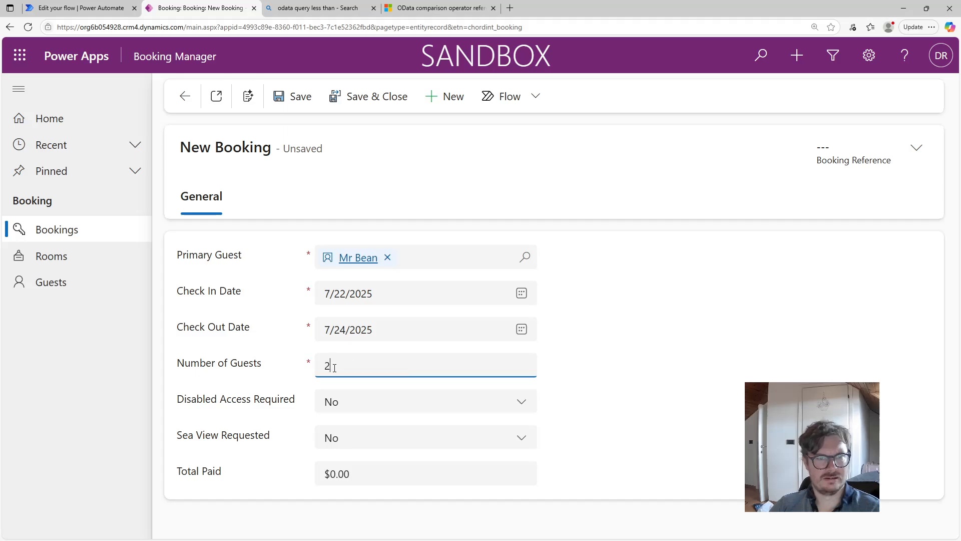
click(642, 346)
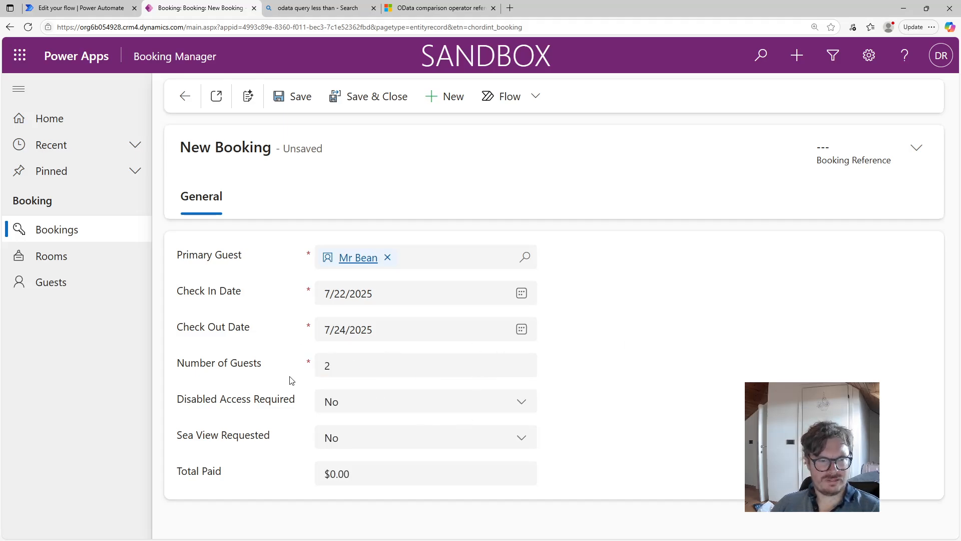
Step: Save and close the new booking, and switch the bookings list to the Active Bookings view
click(353, 97)
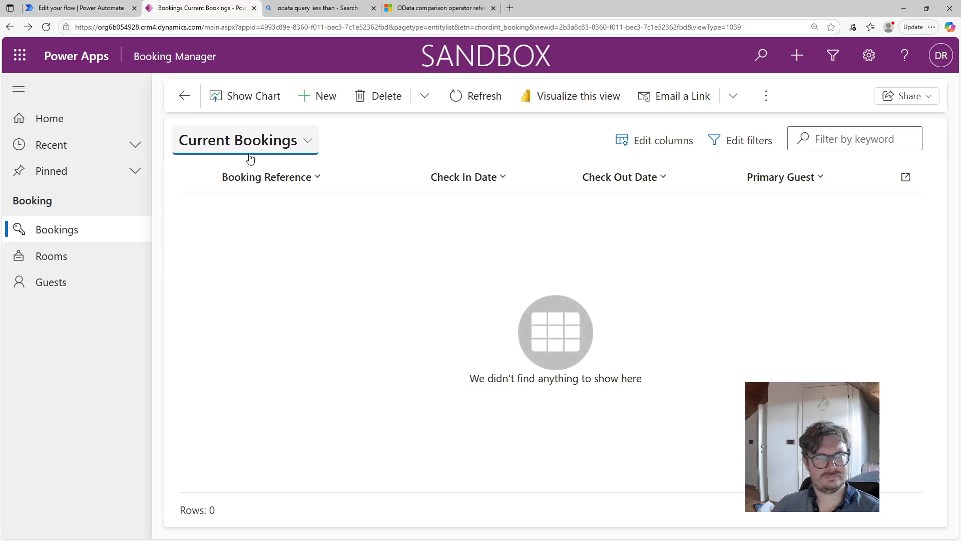
click(241, 140)
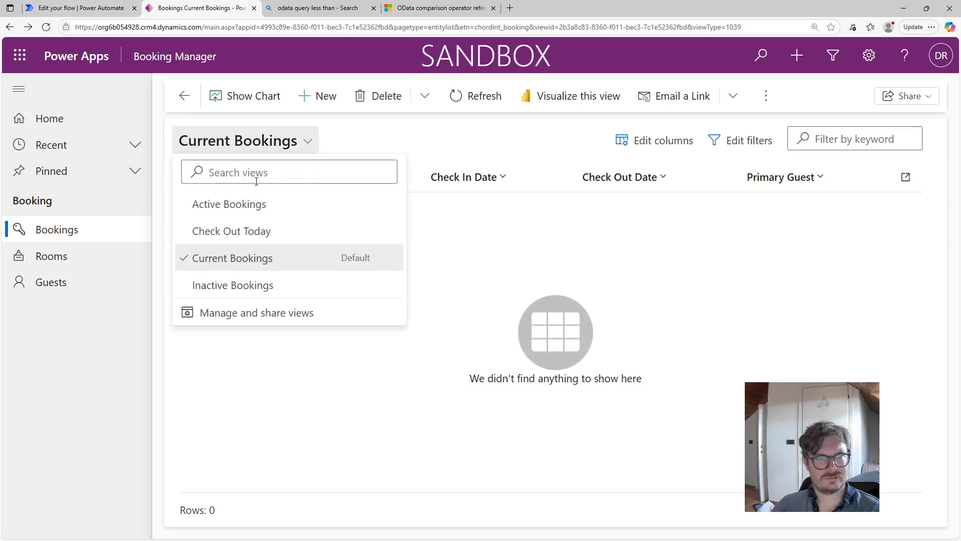
click(245, 203)
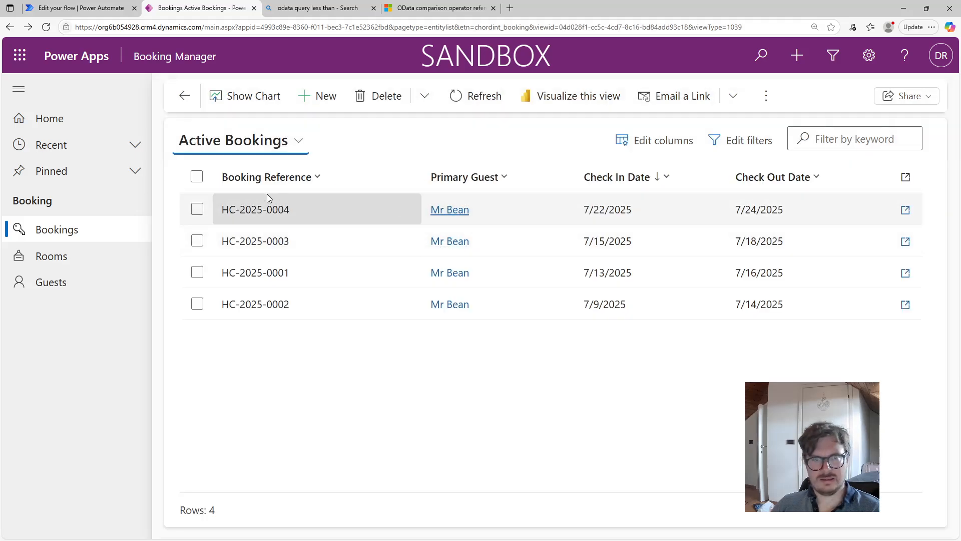
Step: Switch back to Power Automate, dismiss the error notice, and return to the Assign Room to New Booking flow's details page
click(77, 8)
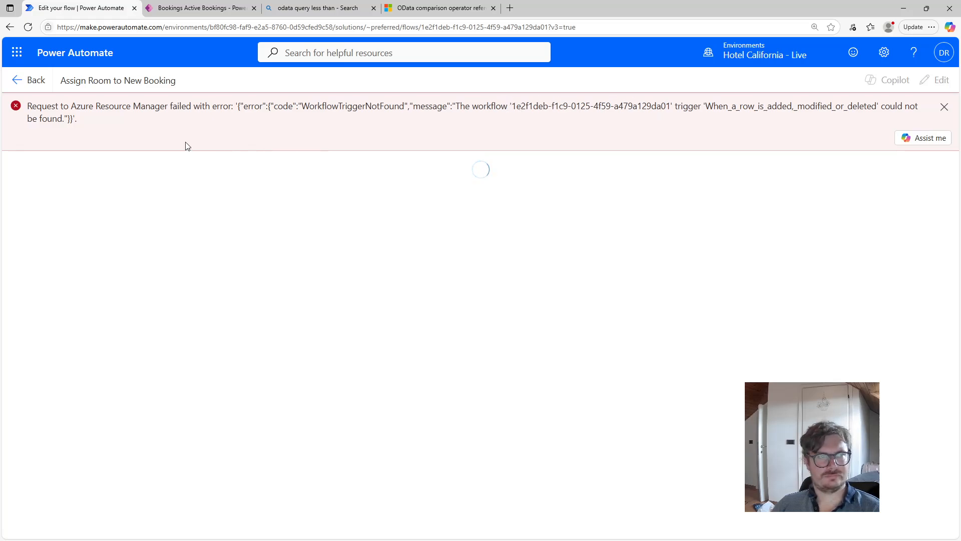
click(944, 108)
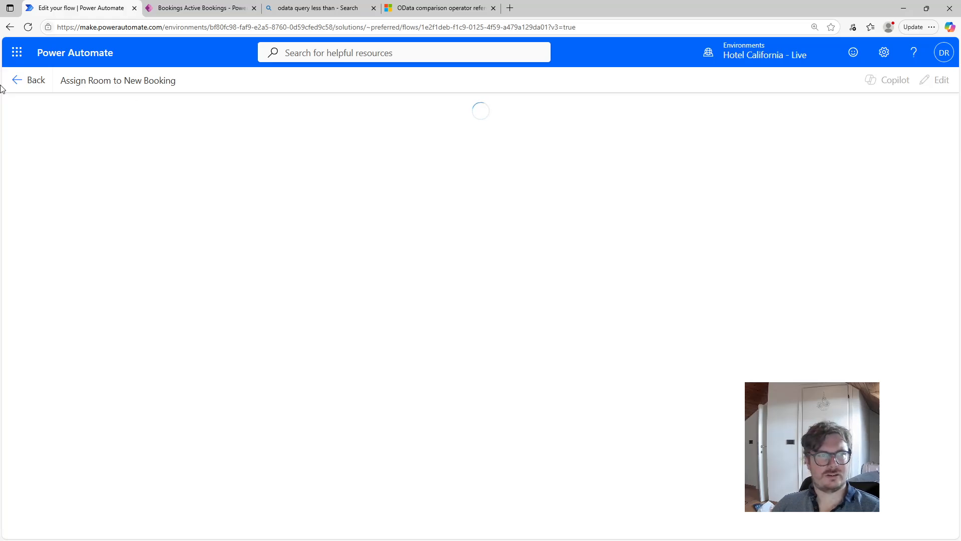
click(17, 81)
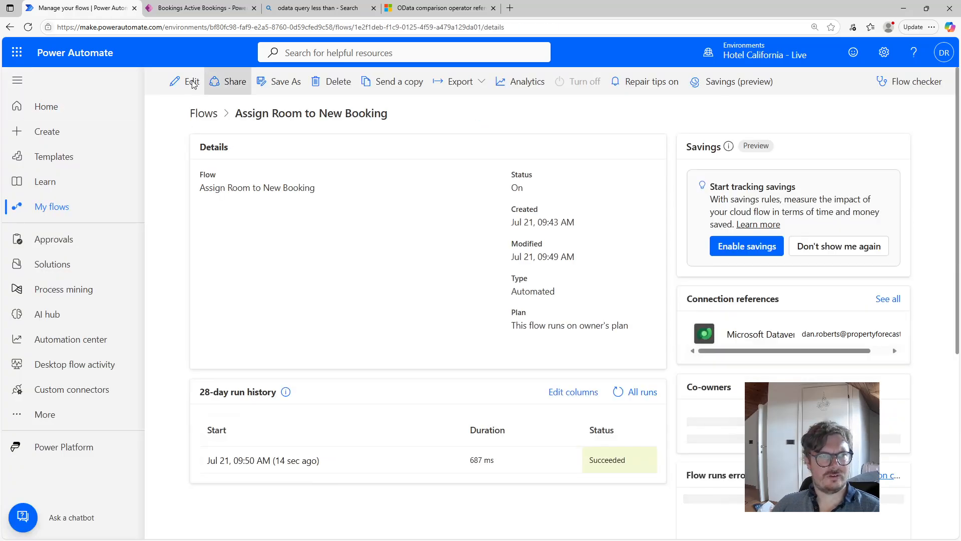
click(187, 81)
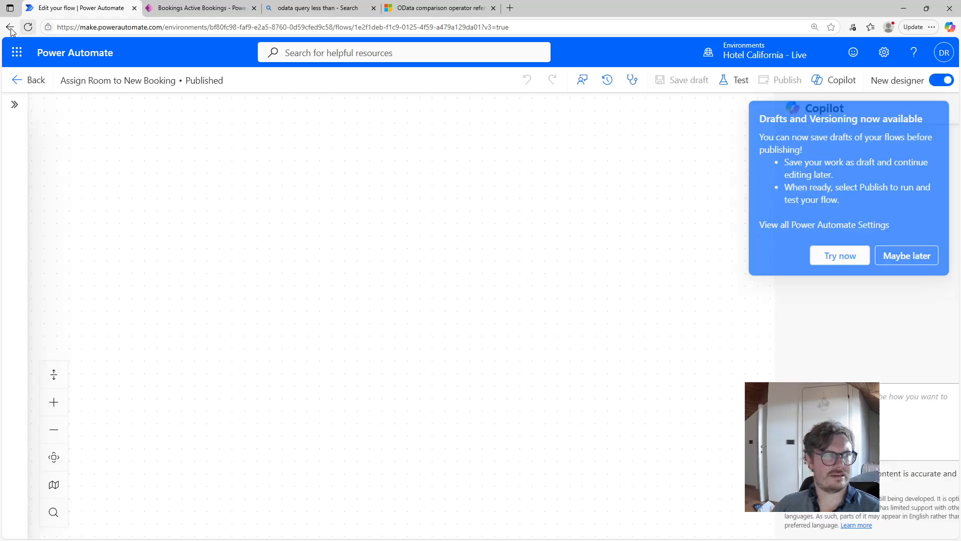
click(28, 88)
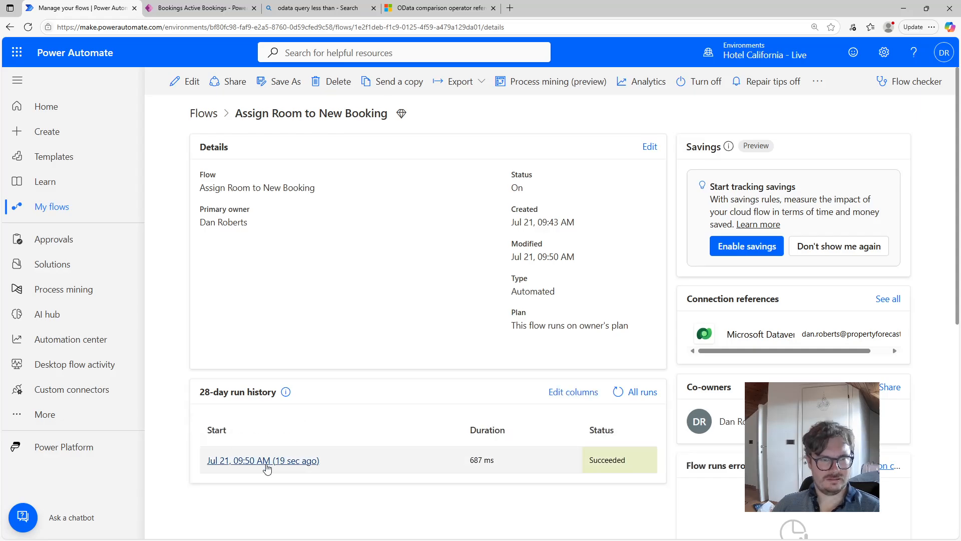
Step: Inspect the flow's most recent run from the 28-day run history and return to the flow's details
click(266, 460)
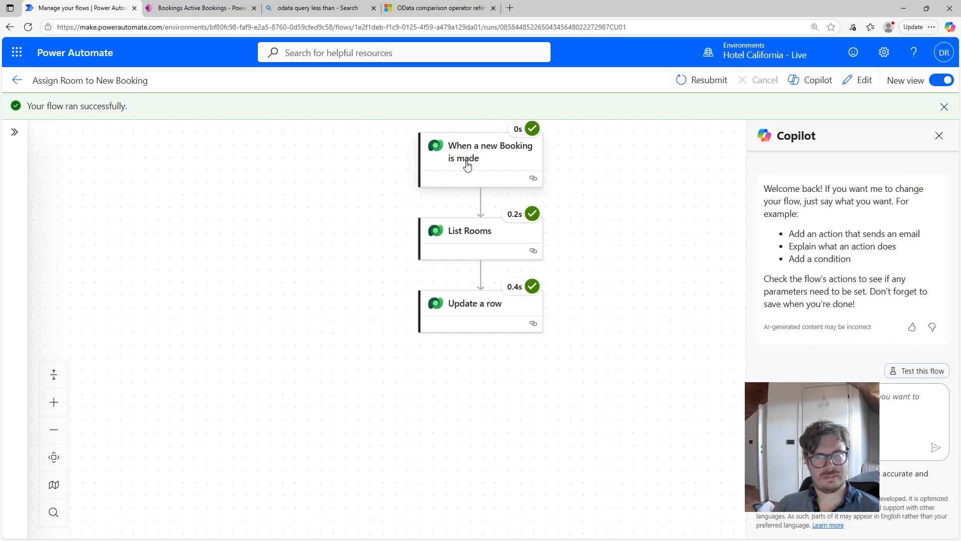
click(944, 107)
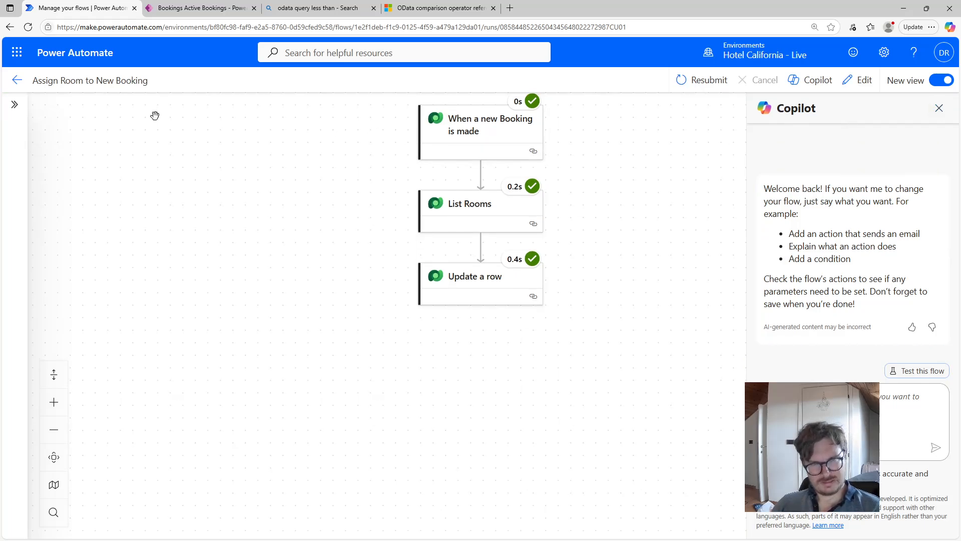
click(17, 81)
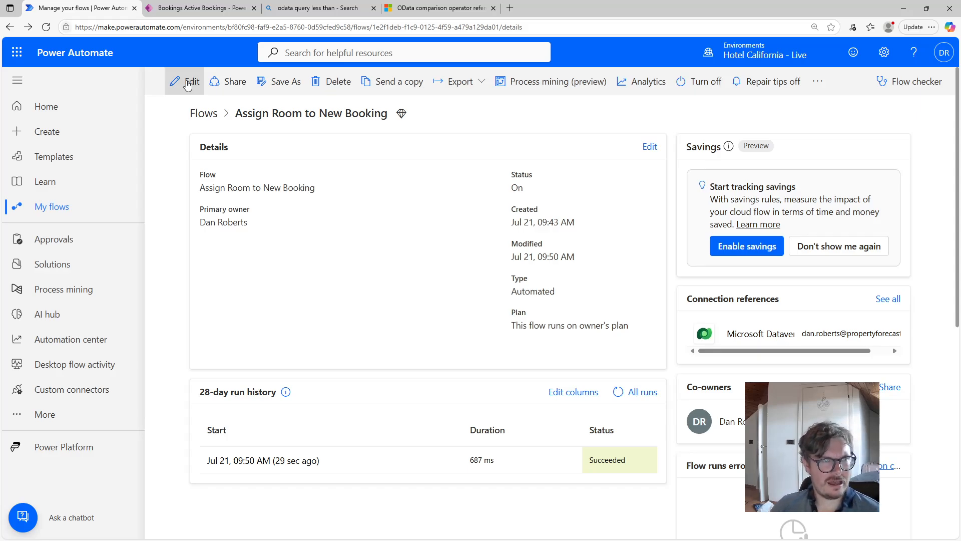
Step: Open the flow for editing, check the booking trigger's connection reference without changing it, and return to the flow's details
click(188, 82)
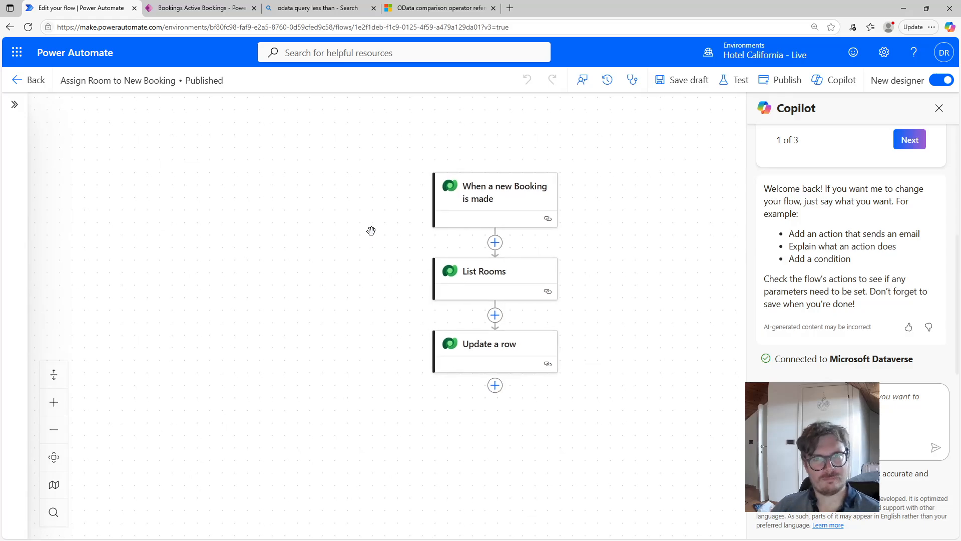
click(489, 208)
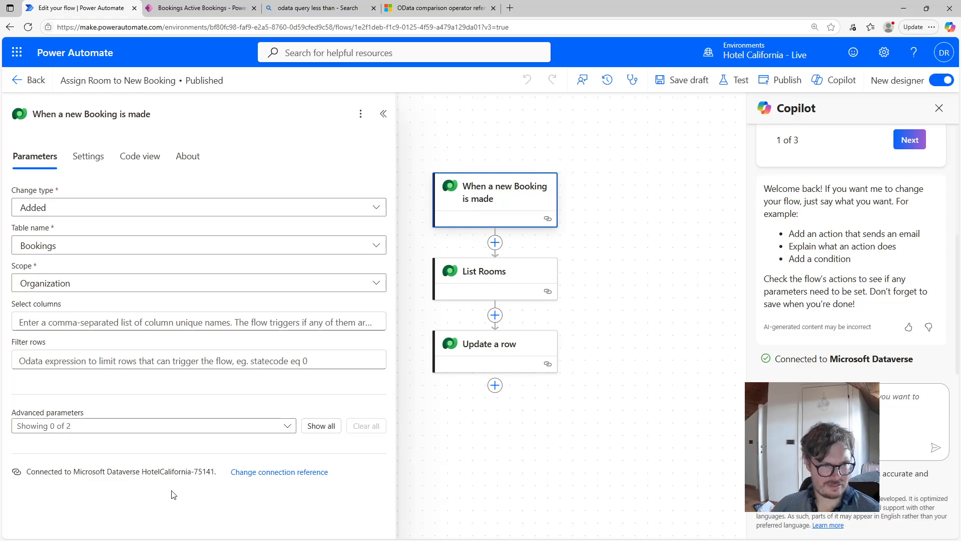
click(275, 472)
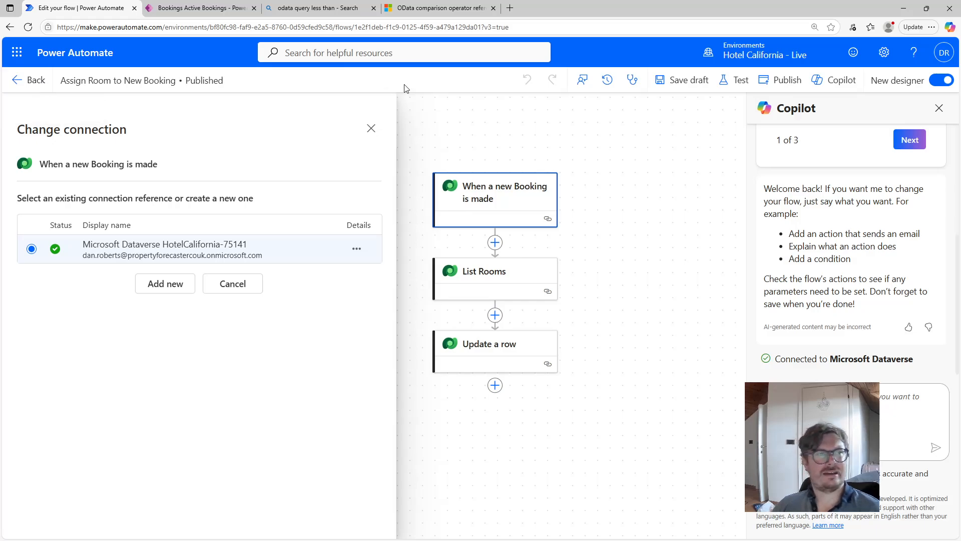
click(372, 129)
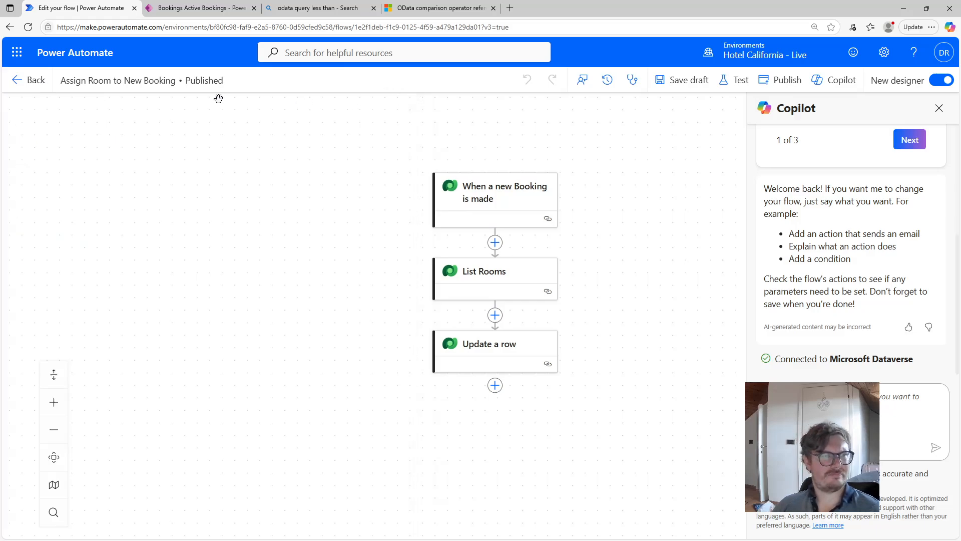
click(22, 88)
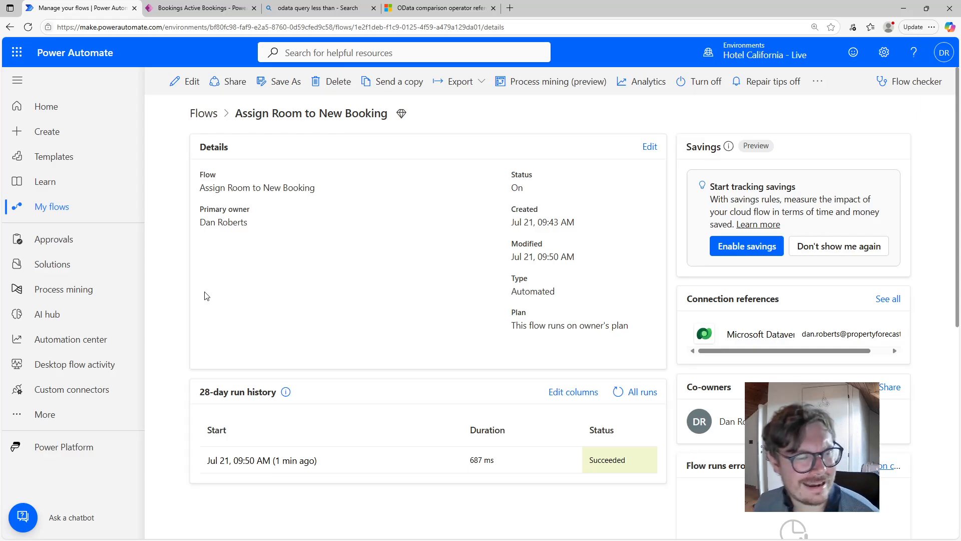
Step: Open the latest flow run and examine the raw inputs of the When a new Booking is made trigger
click(261, 460)
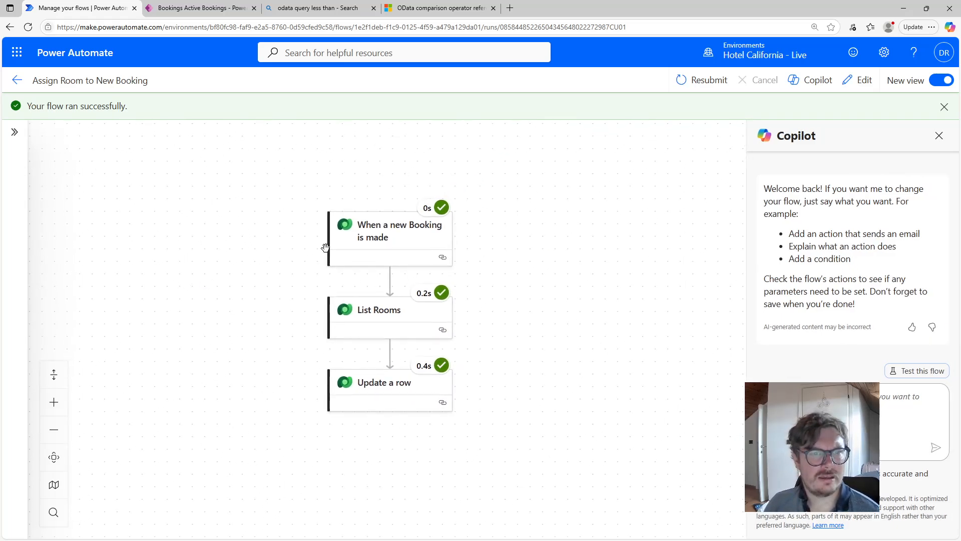
click(385, 245)
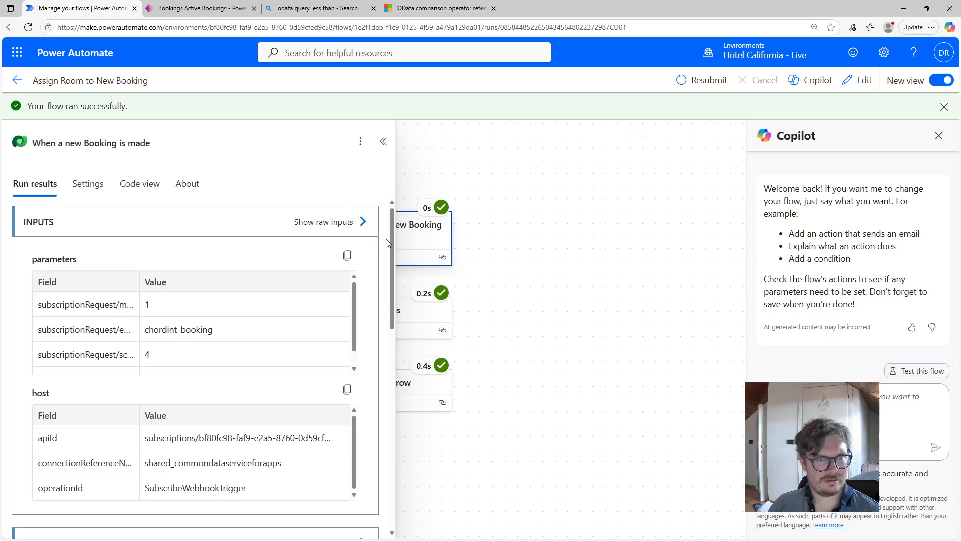
drag(394, 243, 388, 244)
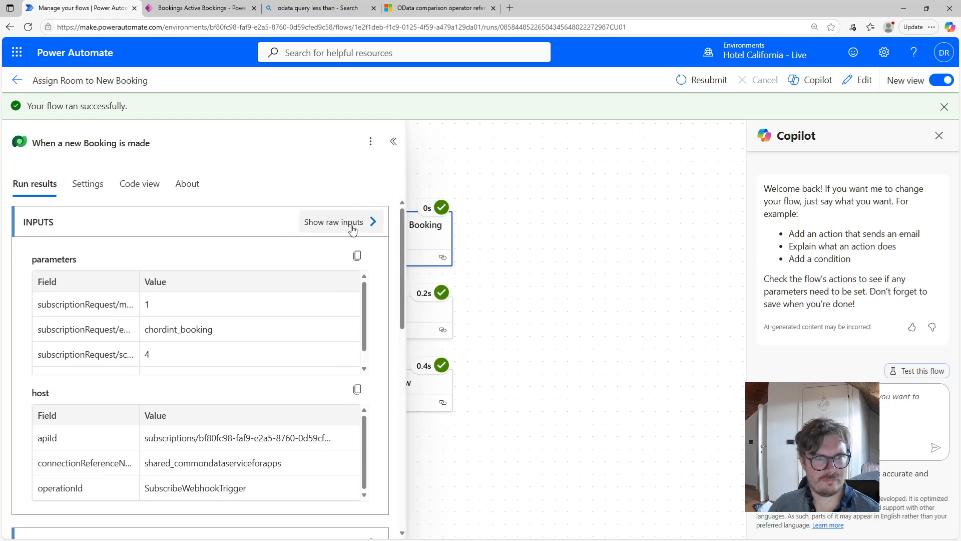
click(327, 222)
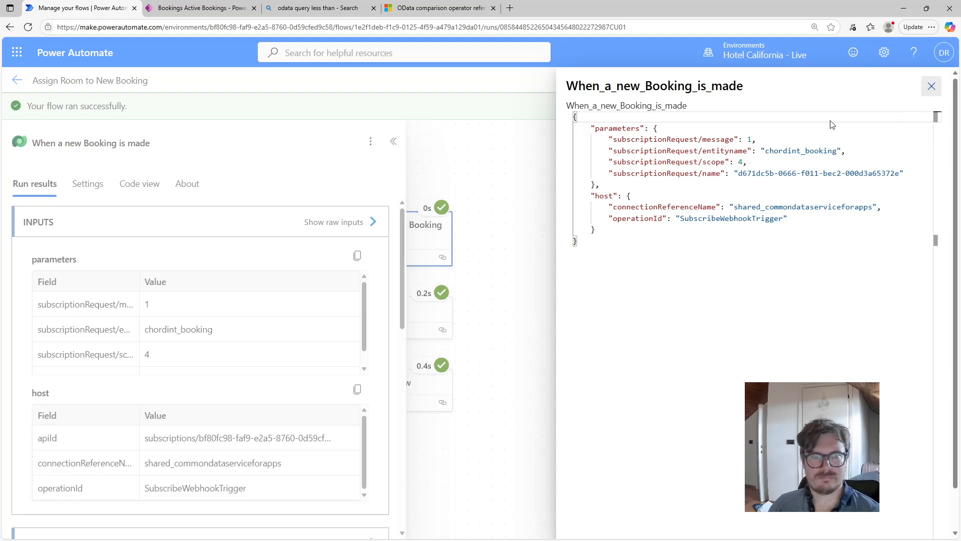
click(932, 86)
Step: Examine the trigger's raw outputs, checking the creation time and chordint_bookingid in the body, and close them
drag(399, 259, 377, 324)
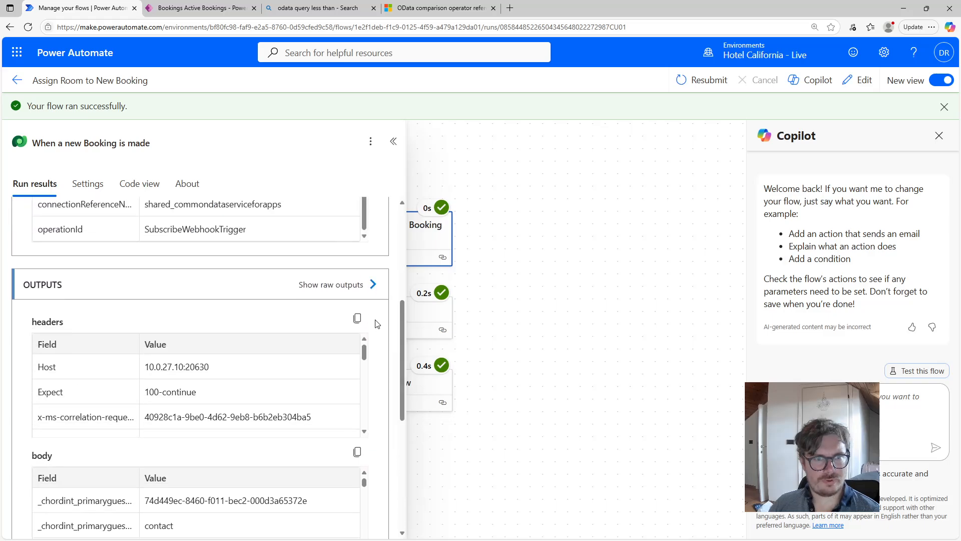
click(354, 285)
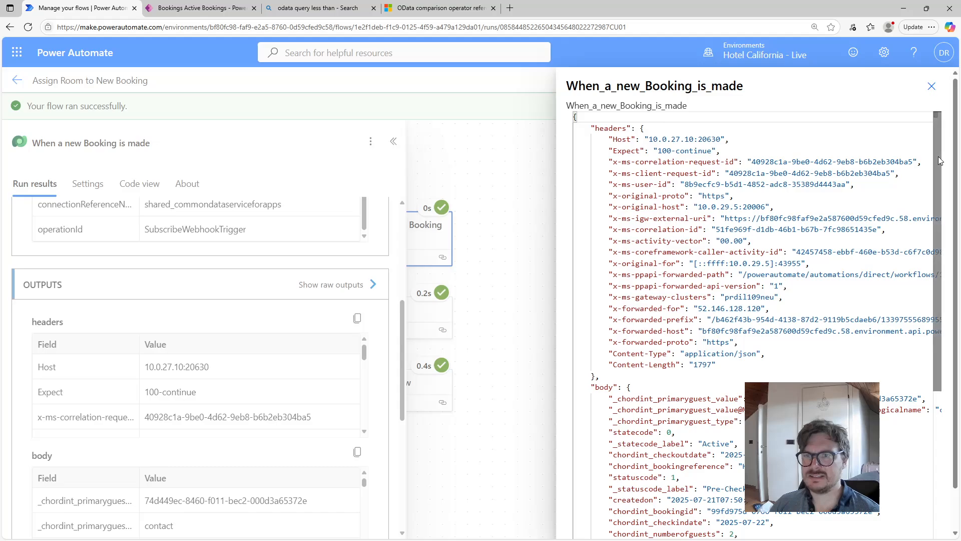
scroll(920, 321, down, 5)
scroll(921, 321, up, 1)
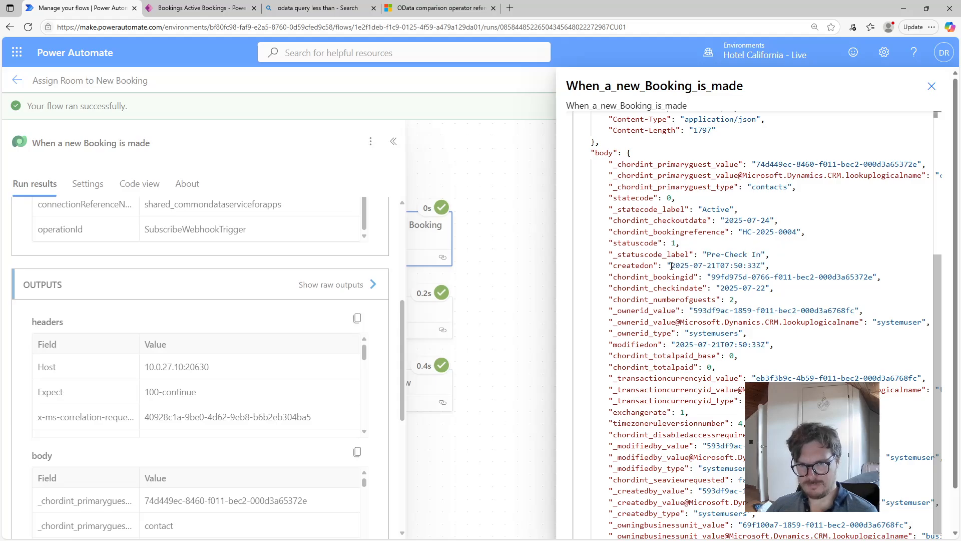
drag(671, 265, 761, 267)
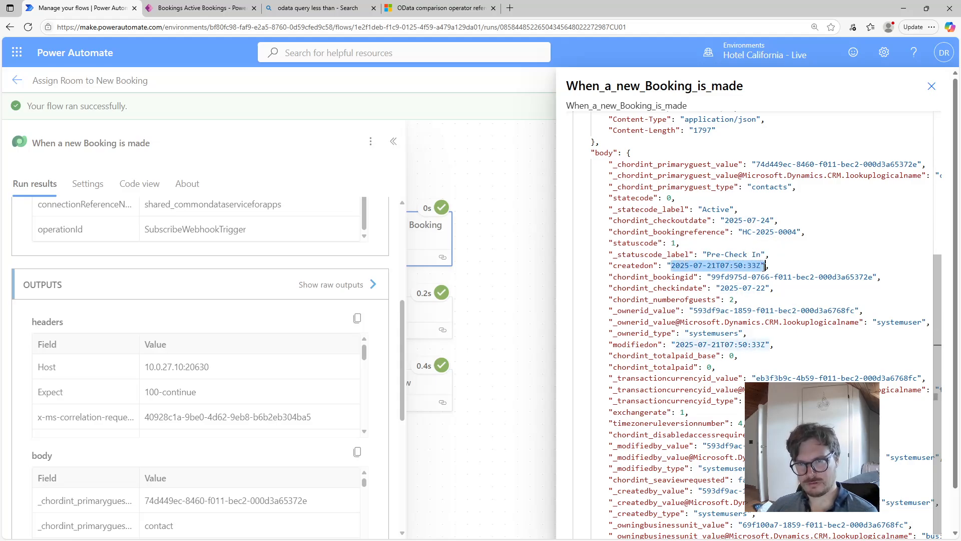
click(687, 288)
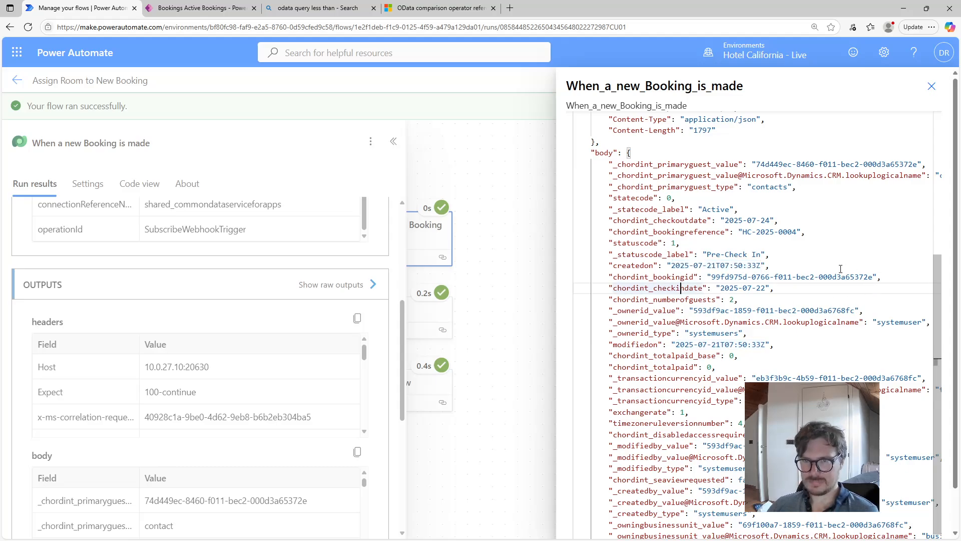
click(664, 277)
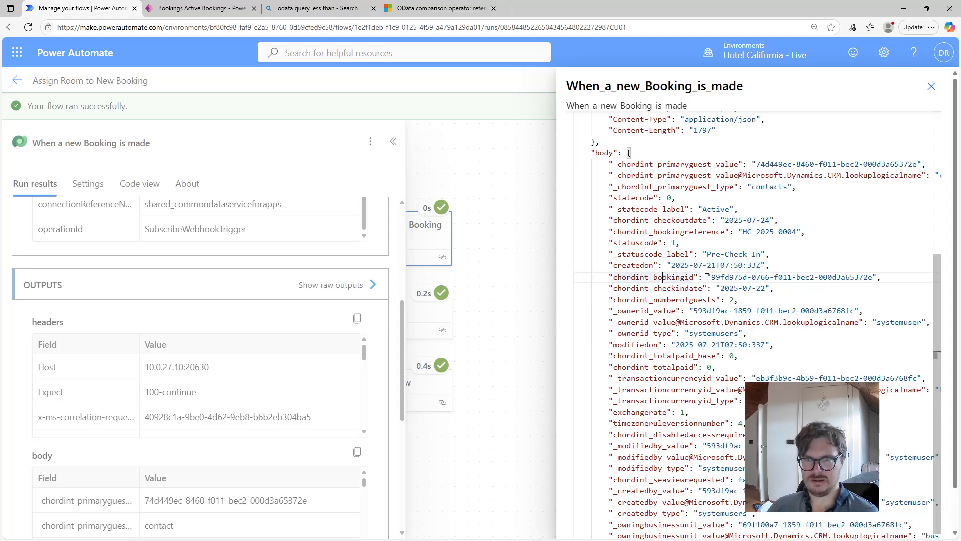
drag(712, 276, 875, 277)
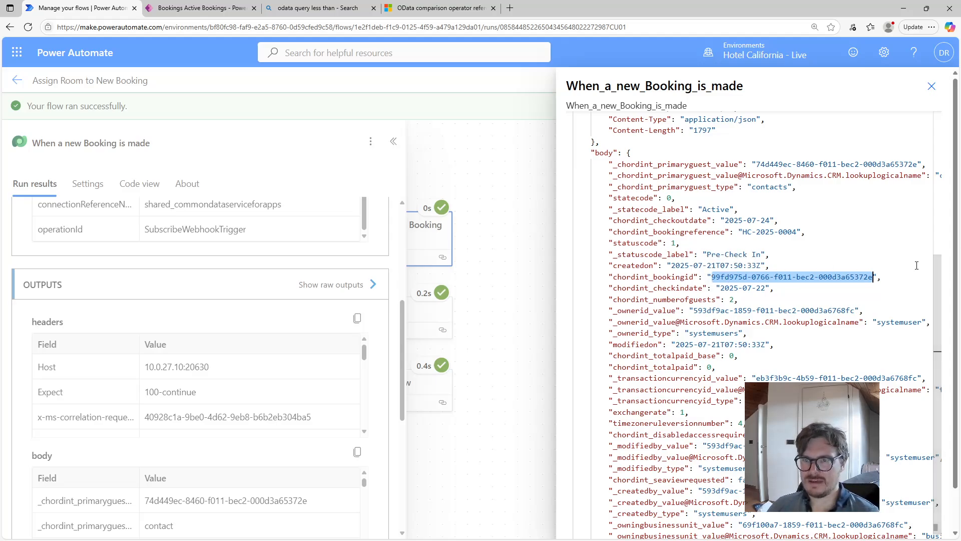
scroll(938, 270, down, 1)
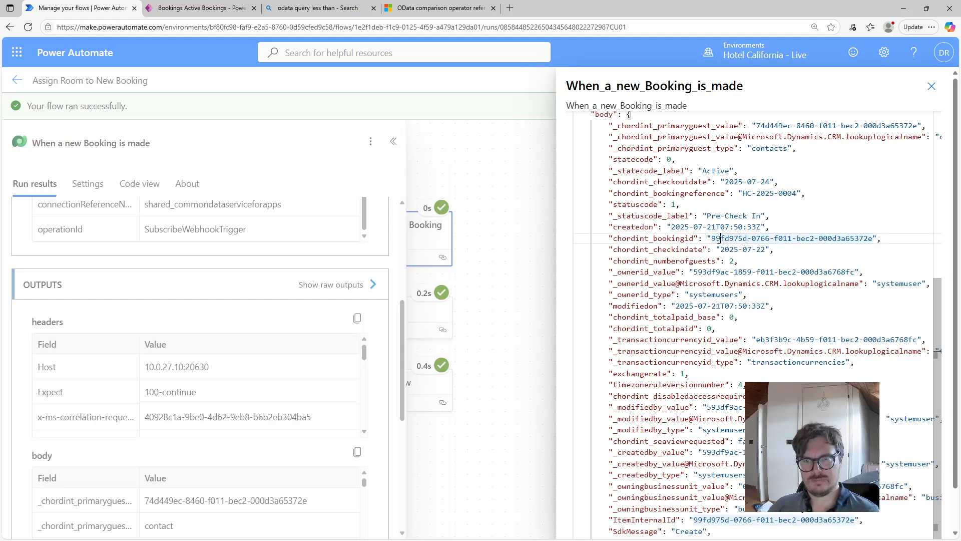
drag(712, 239, 726, 239)
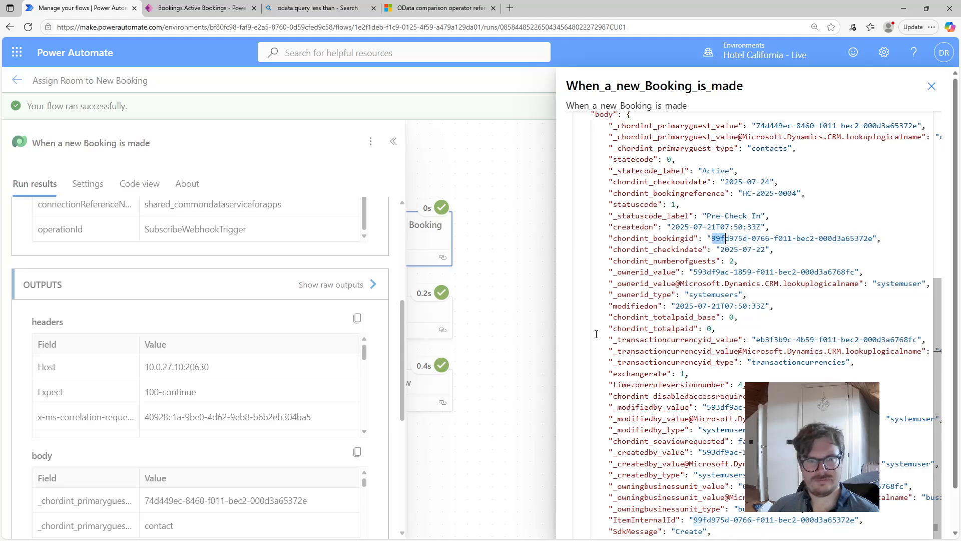
click(515, 365)
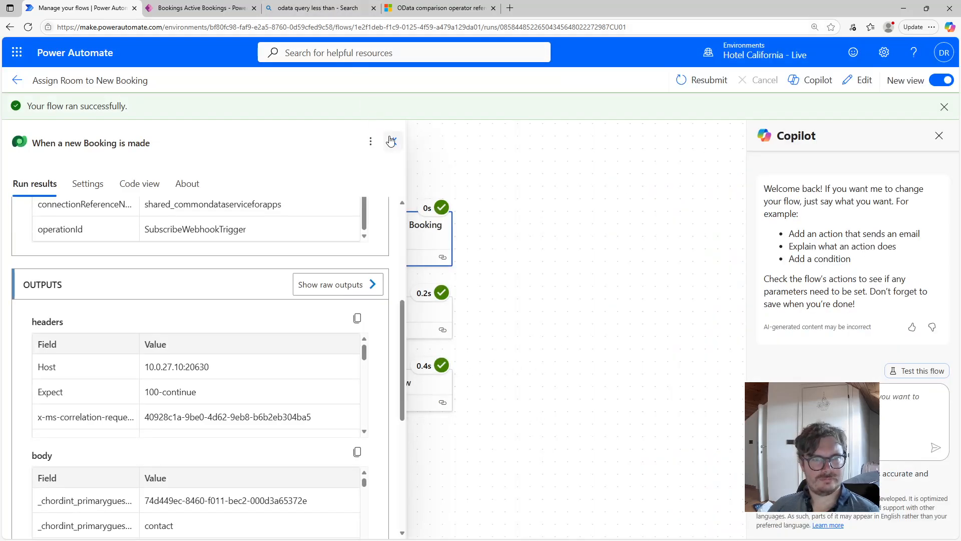
Step: Inspect the recordId in the Update a row run inputs, and briefly revisit the booking trigger's run results
click(391, 141)
click(399, 399)
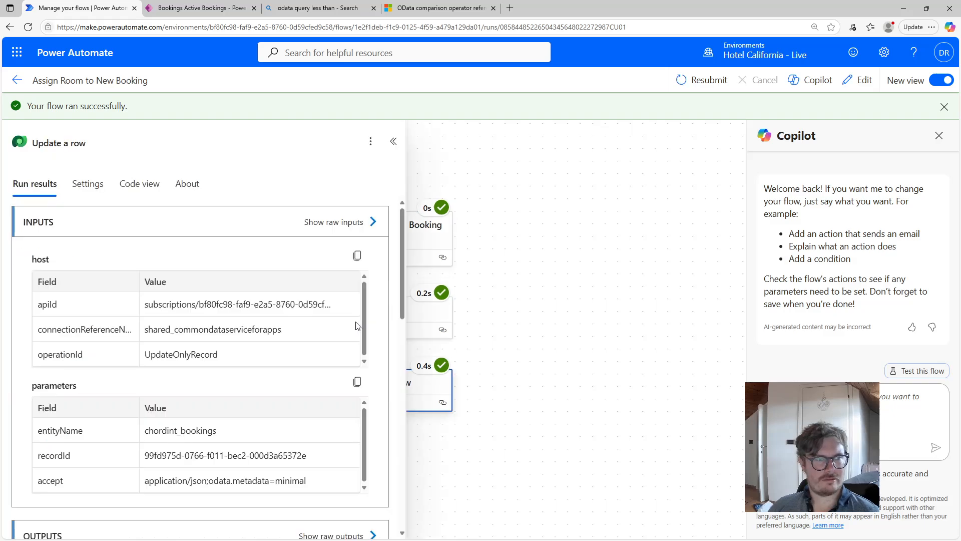
drag(400, 303, 407, 343)
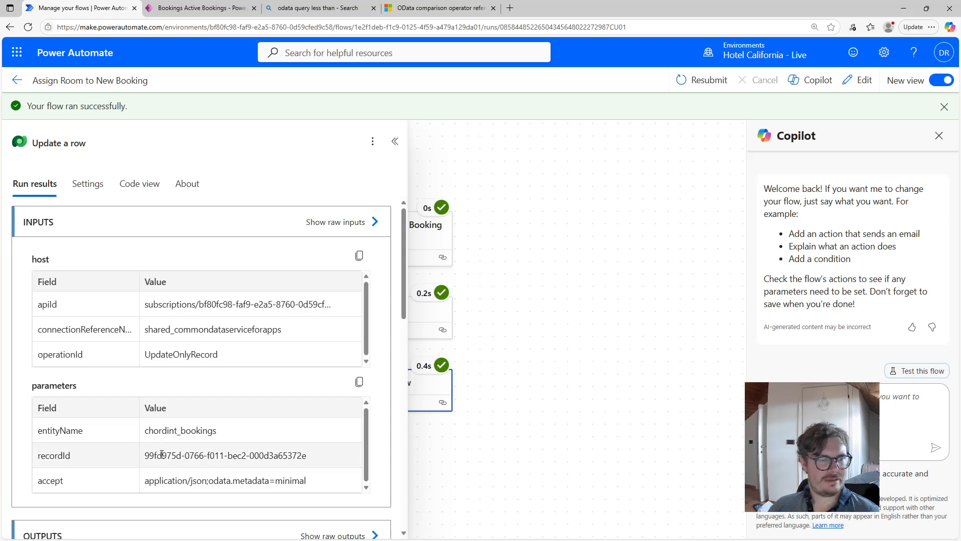
scroll(161, 454, down, 3)
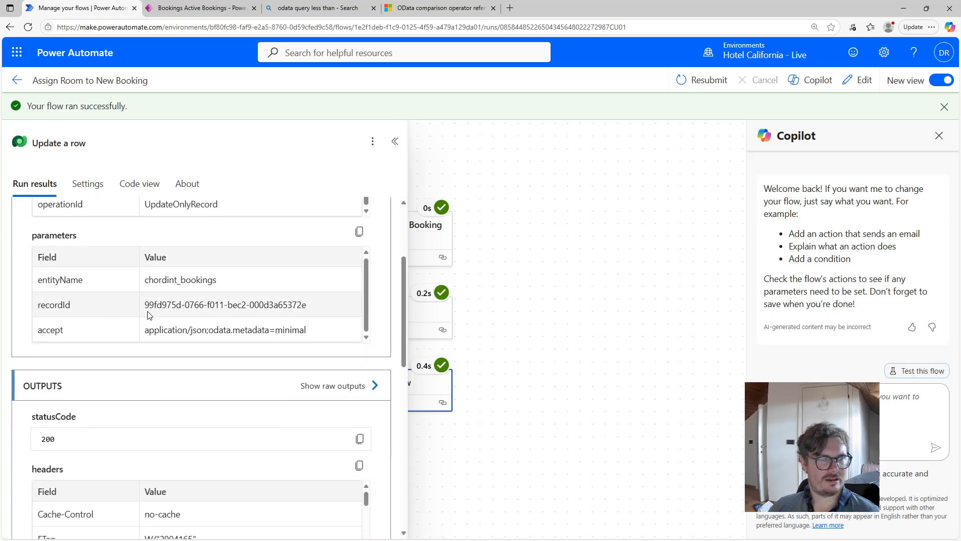
drag(145, 304, 323, 307)
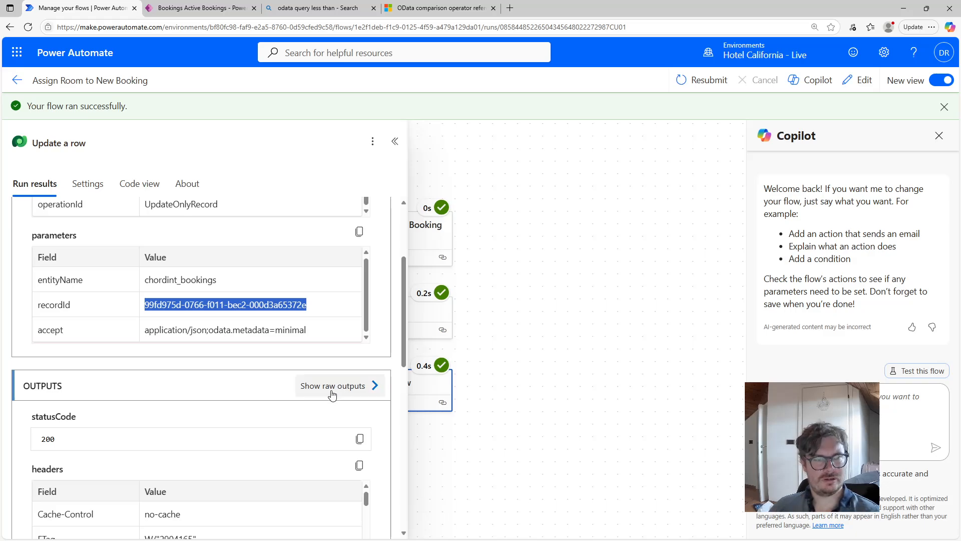
click(545, 250)
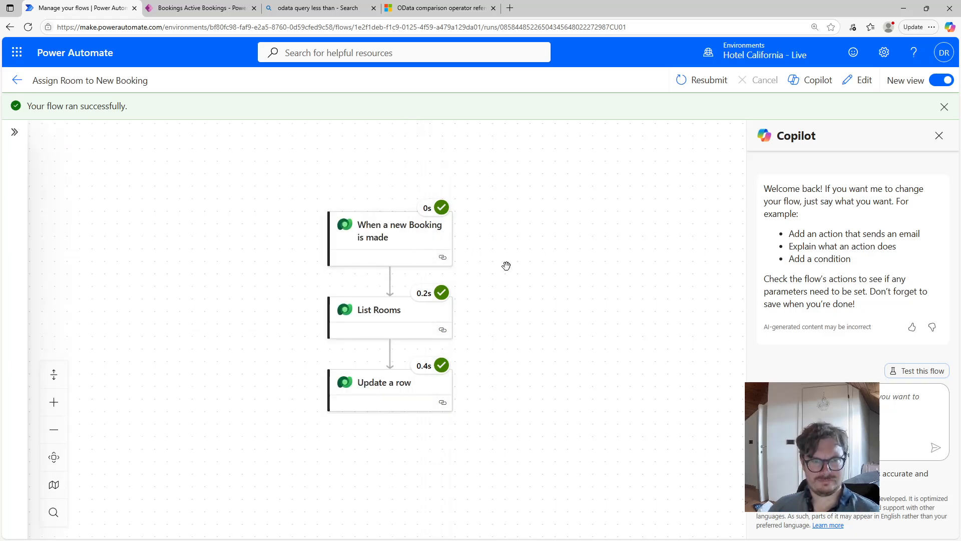
click(444, 273)
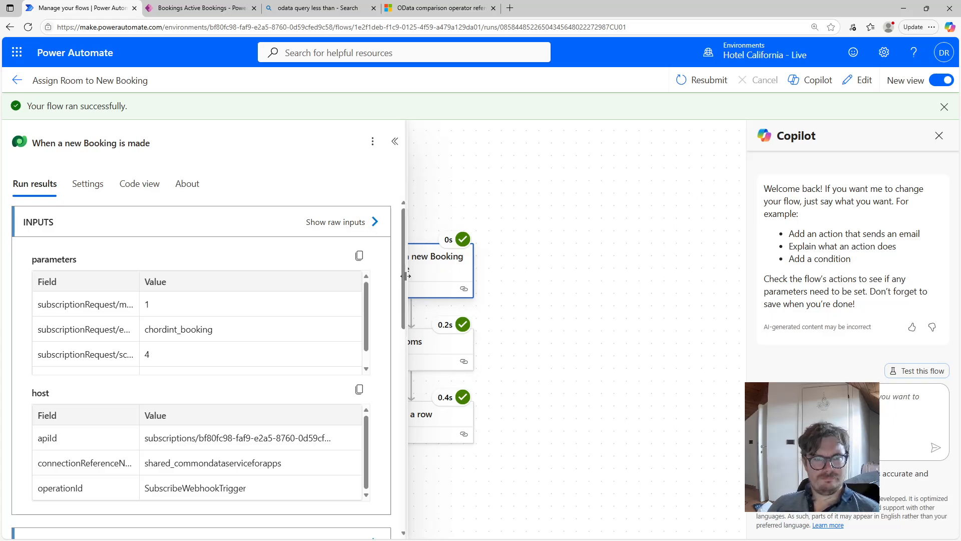
click(395, 142)
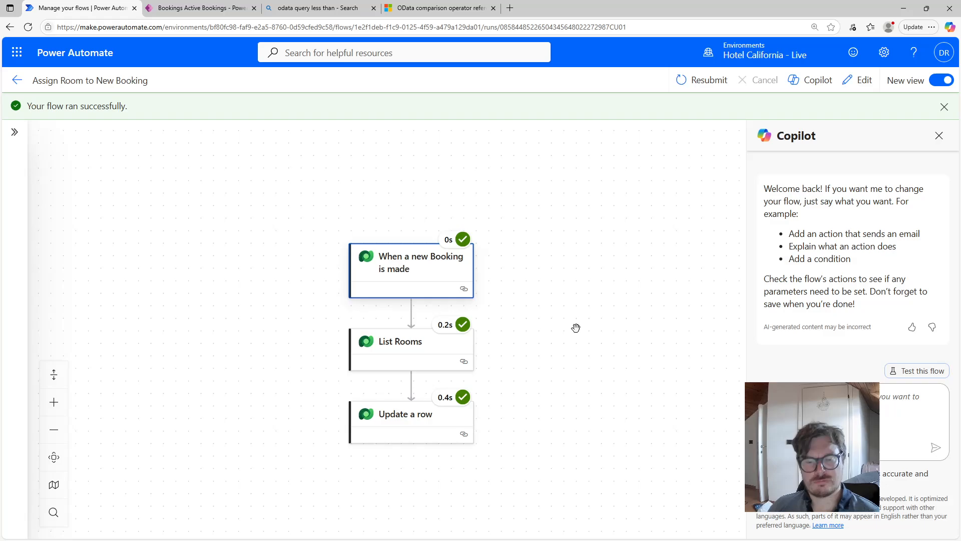
Step: Inspect the List Rooms run results in a widened details pane and open the action's raw outputs
click(435, 342)
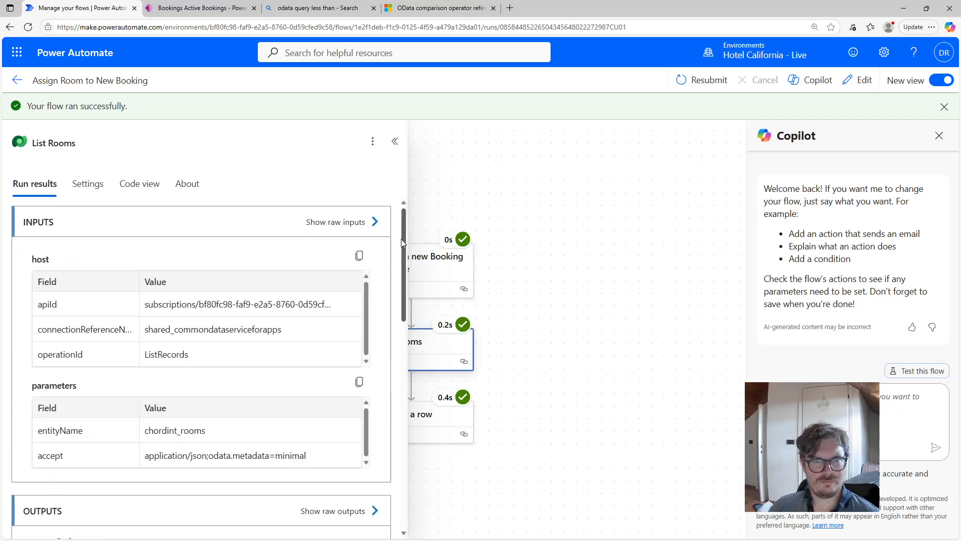
drag(401, 239, 401, 269)
scroll(400, 269, down, 6)
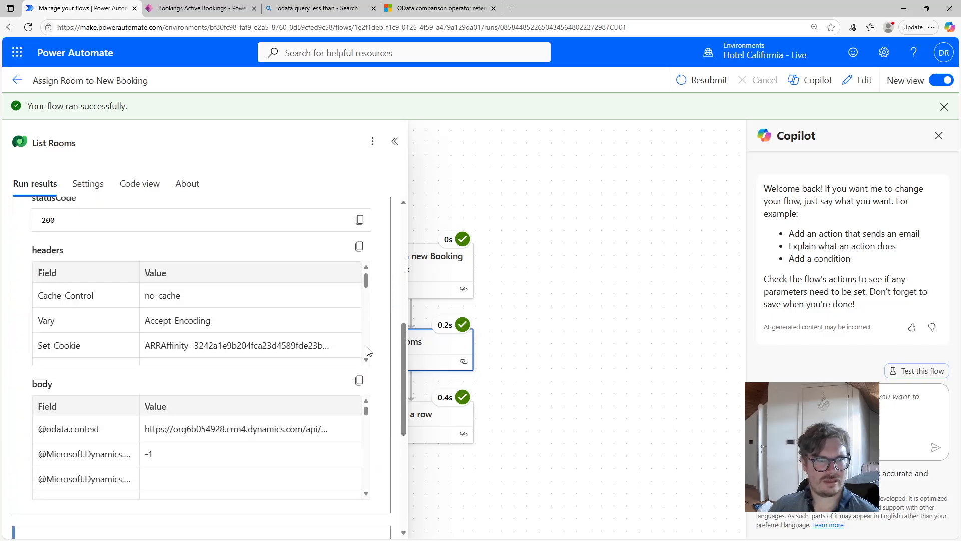
drag(408, 329, 318, 318)
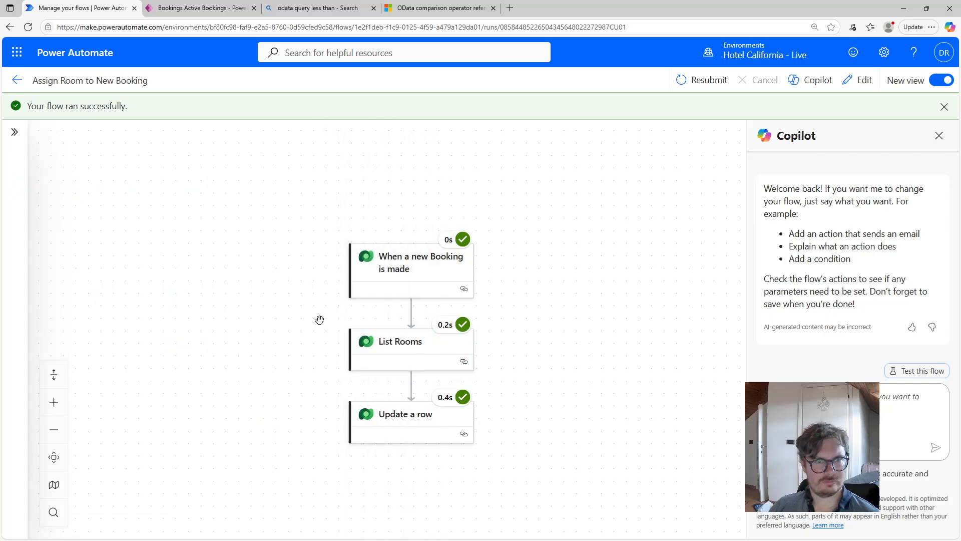
click(391, 354)
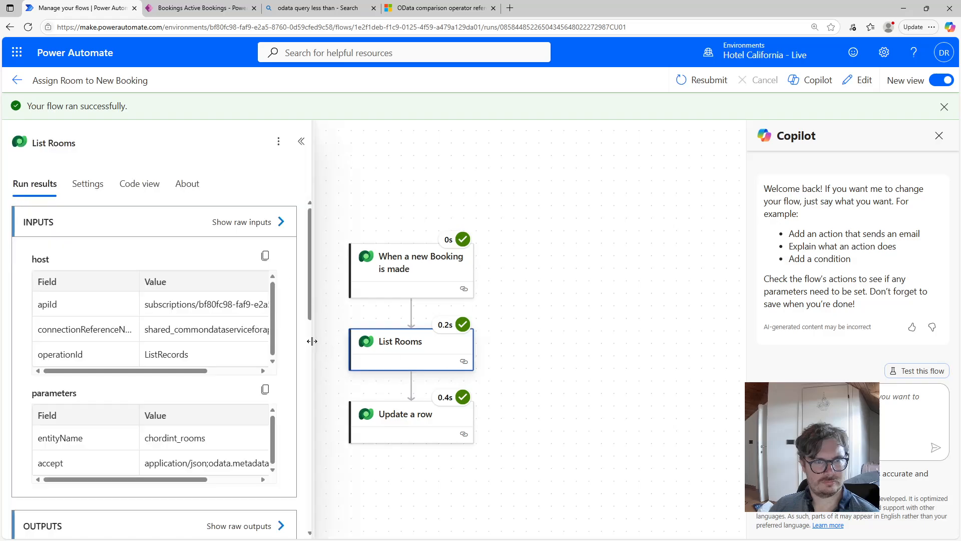
drag(311, 350, 433, 340)
click(371, 511)
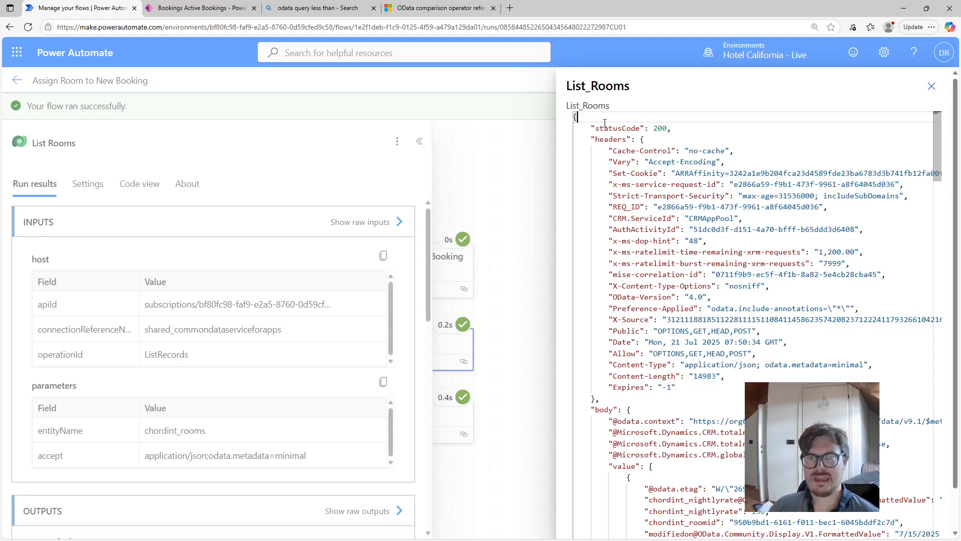
Step: Examine the headers and the first room record in the List Rooms raw outputs, enlarging the page for readability
drag(605, 123, 641, 387)
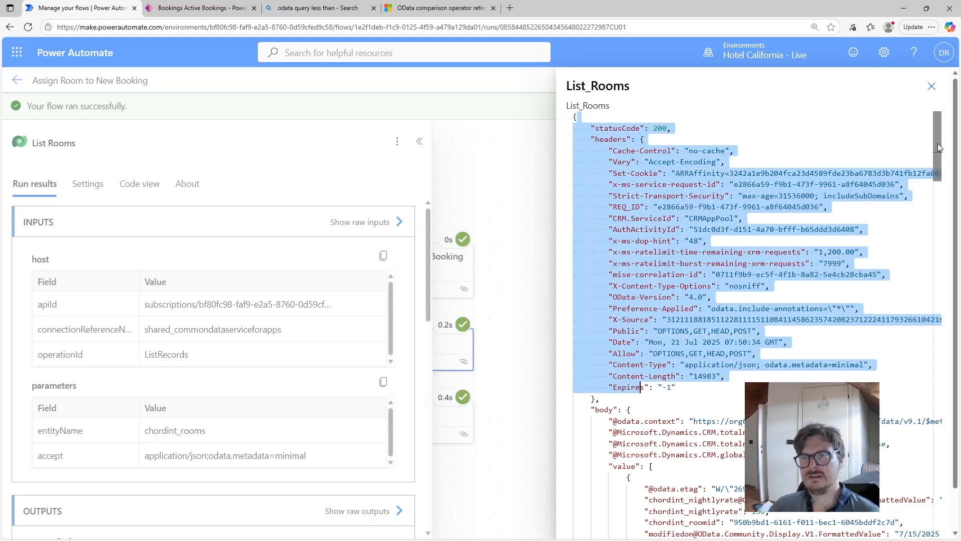
drag(938, 147, 938, 188)
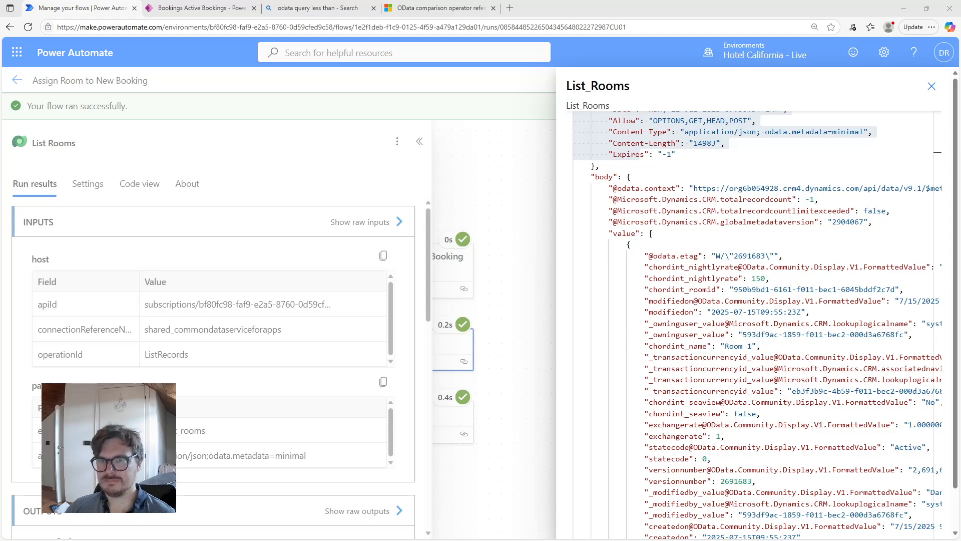
click(881, 9)
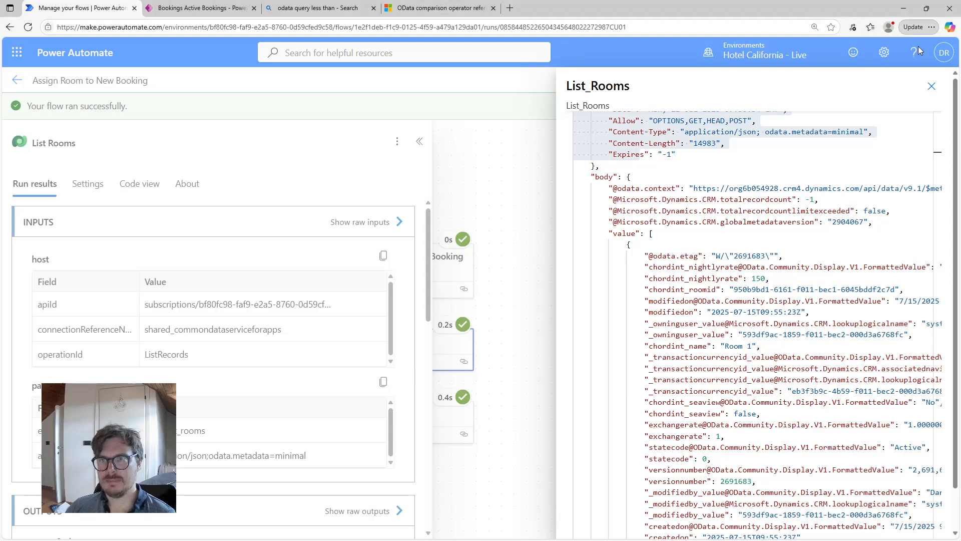
key(ctrl+plus)
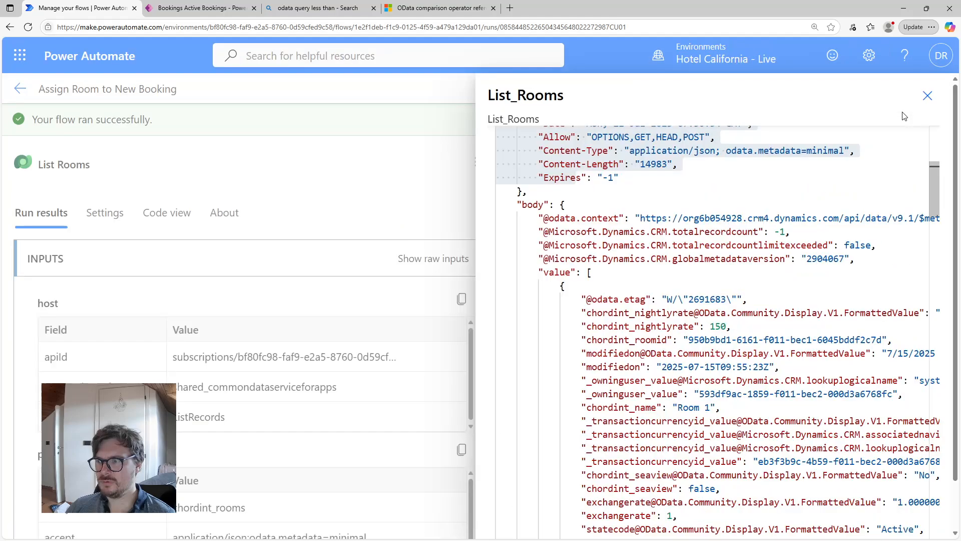
Step: Enlarge the page and locate the body object and the start of its value array in the List Rooms raw outputs
key(ctrl+plus)
key(ctrl+plus)
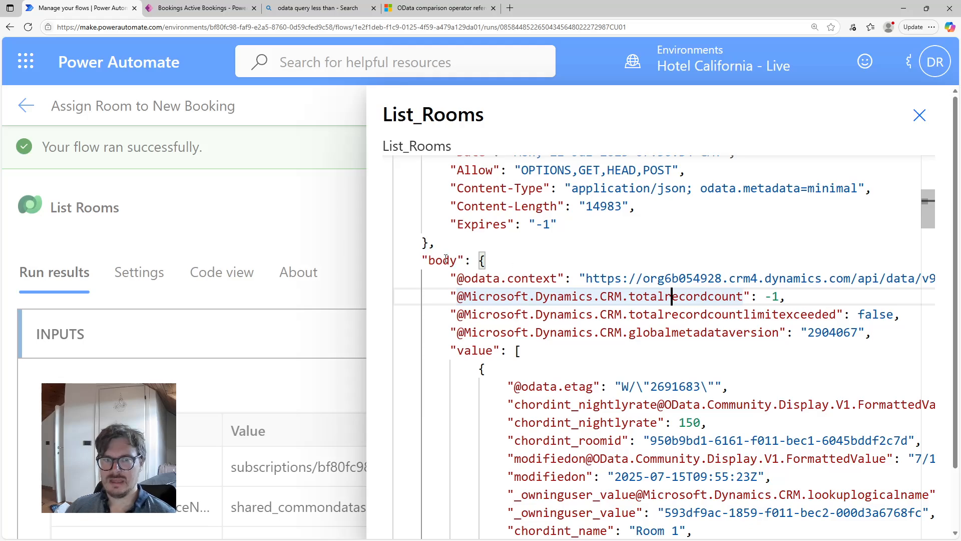
drag(425, 260, 489, 267)
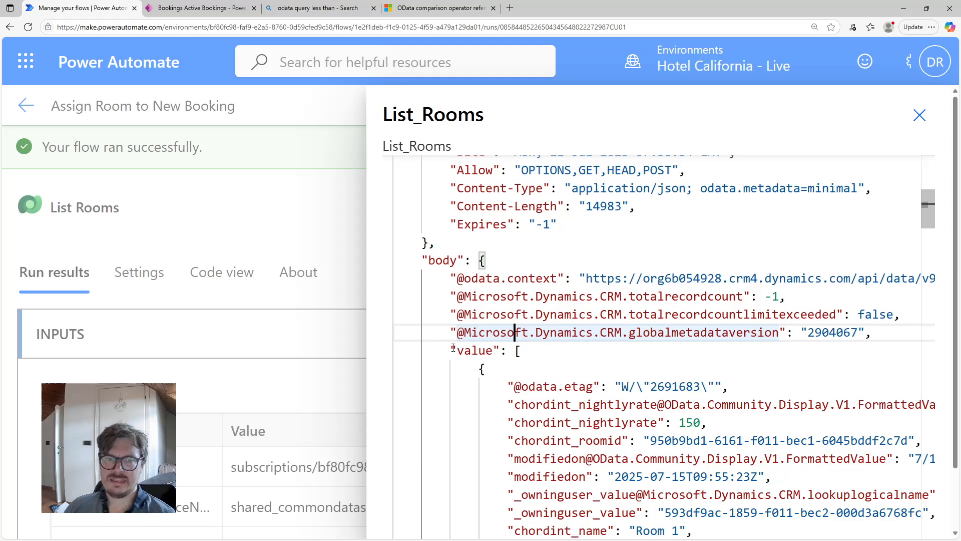
drag(451, 351, 528, 353)
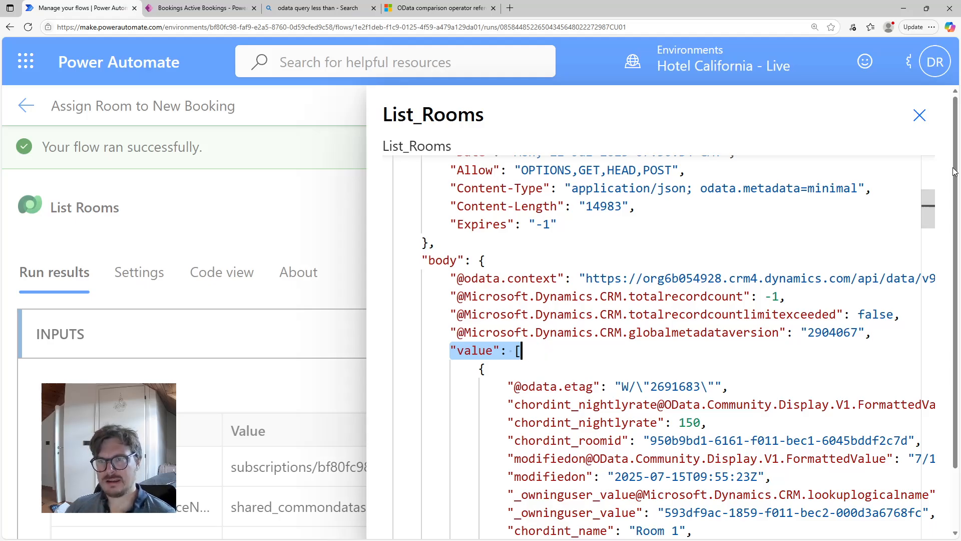
Step: Examine the last room record, Room 5, and the closing bracket of the value array
drag(930, 206, 896, 503)
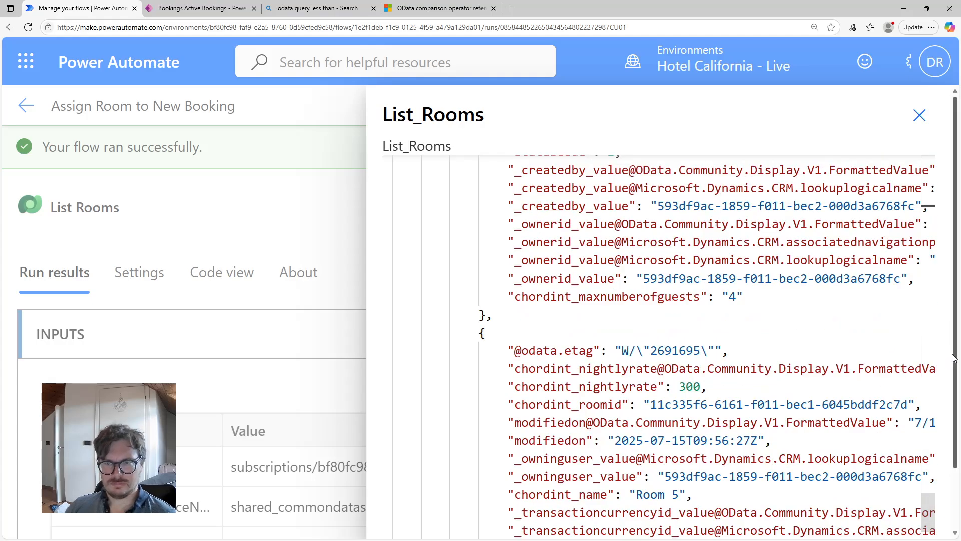
drag(955, 358, 941, 537)
scroll(772, 511, down, 1)
scroll(748, 488, up, 2)
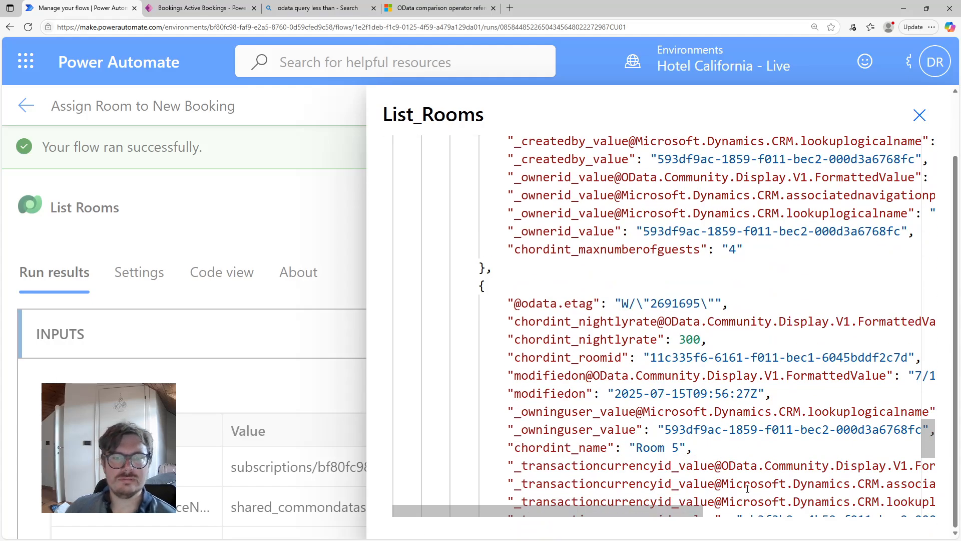
drag(928, 439, 930, 497)
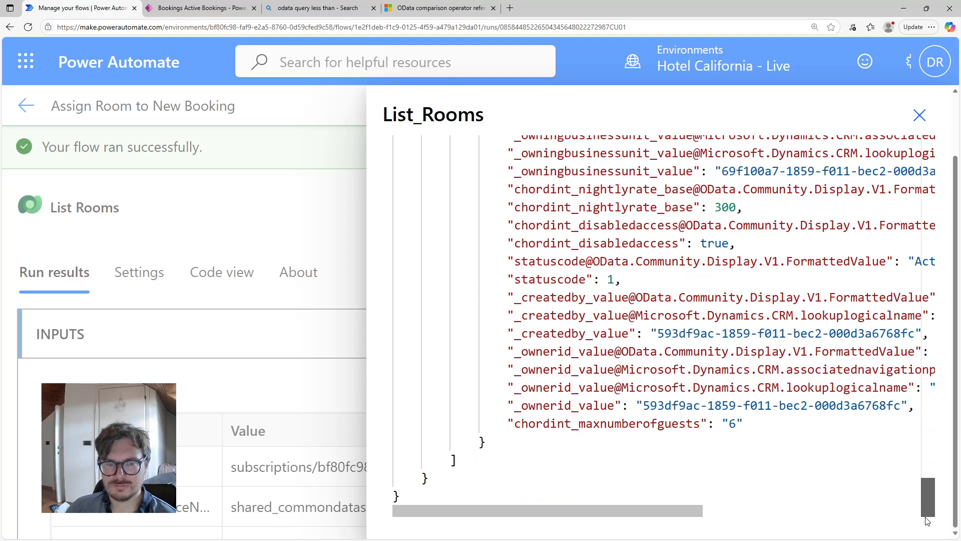
double_click(452, 459)
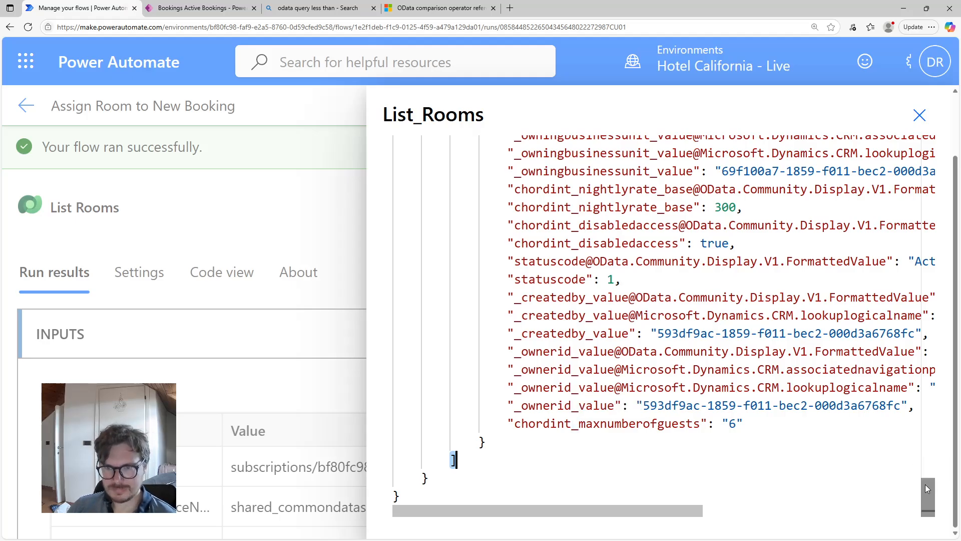
Step: Examine the opening brace and first fields of the Room 1 record in the value array
drag(925, 481, 949, 134)
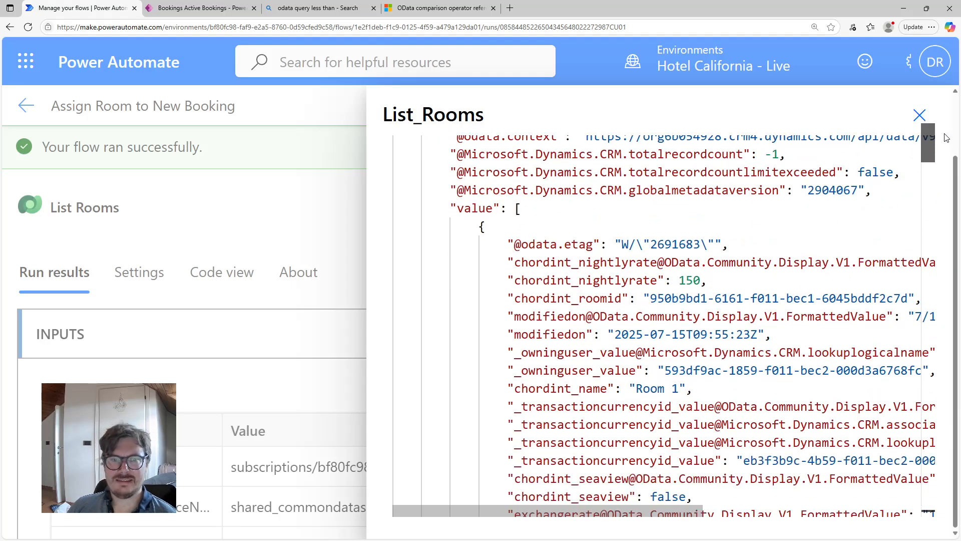
drag(479, 225, 487, 225)
drag(931, 140, 932, 141)
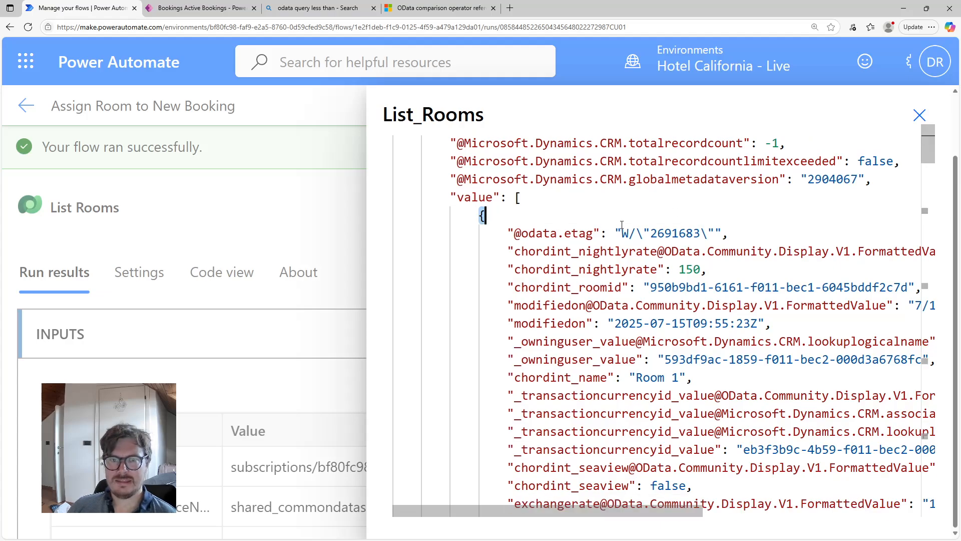
drag(510, 229, 672, 344)
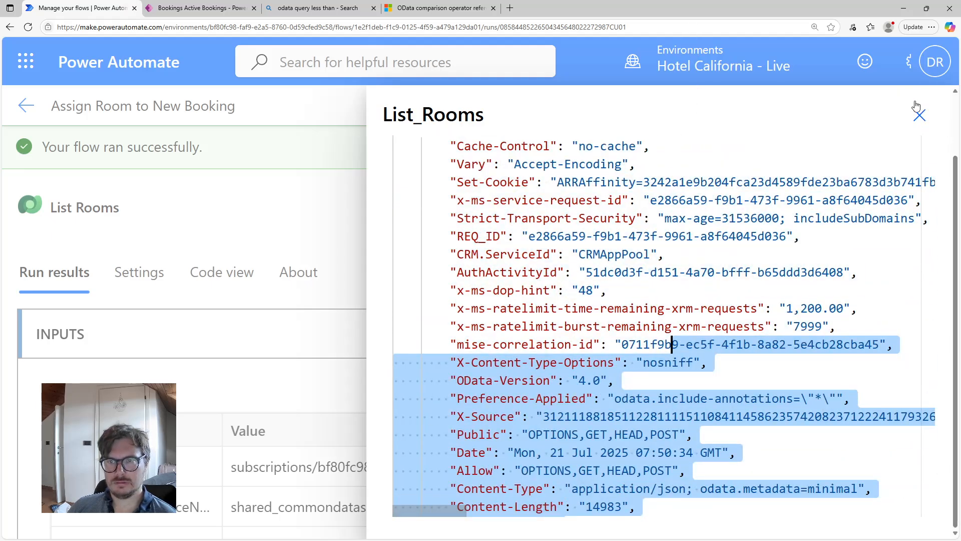
click(873, 199)
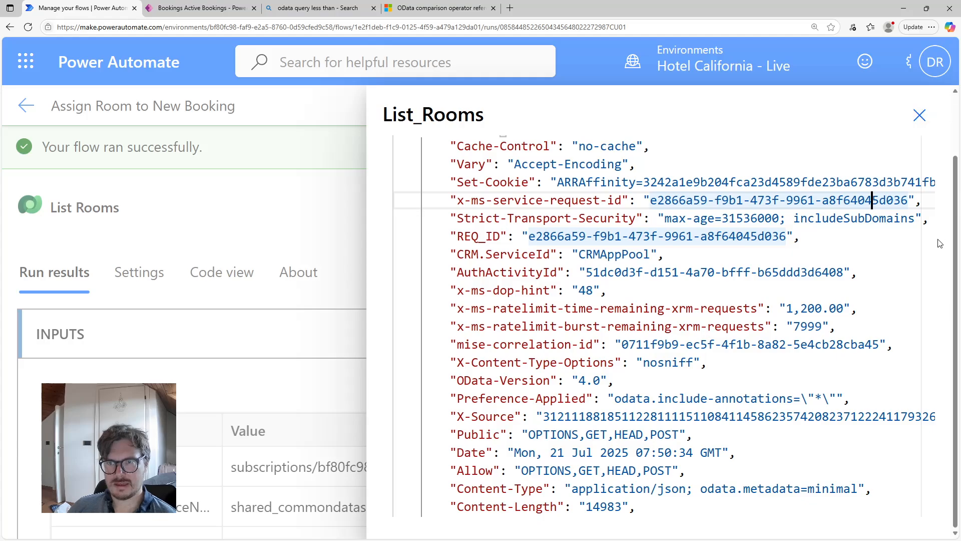
click(843, 284)
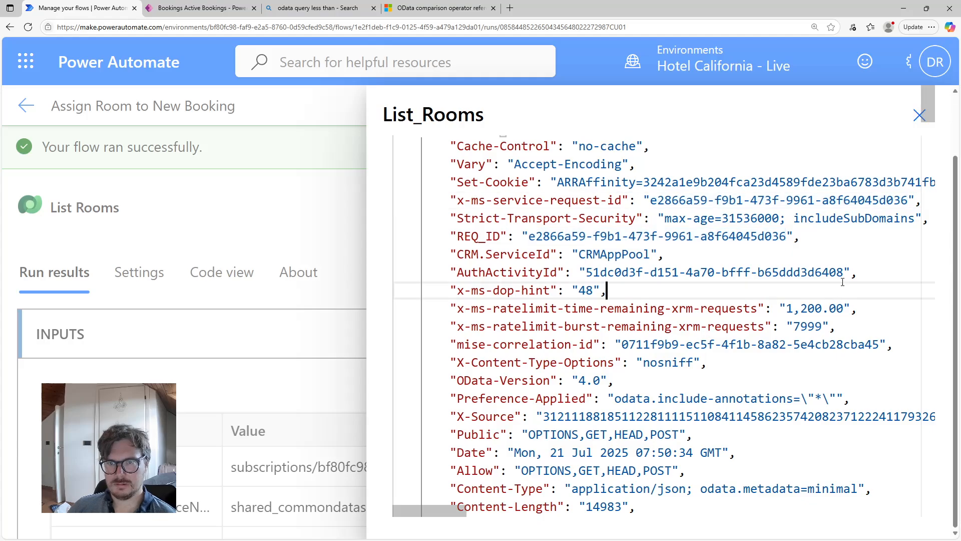
drag(929, 120, 930, 162)
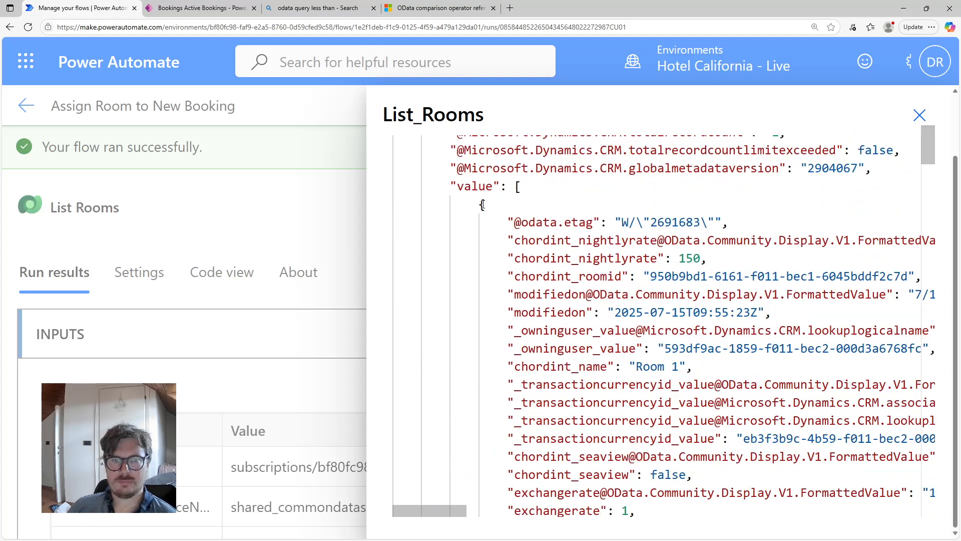
Step: Look through the successive room records from Room 1 to Room 3, and return to the first record
drag(926, 149, 924, 201)
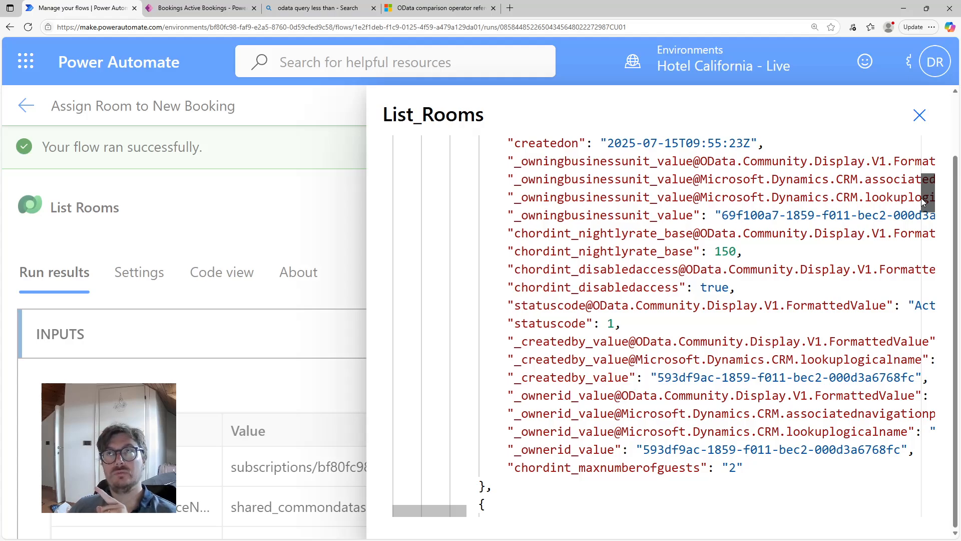
drag(924, 201, 924, 211)
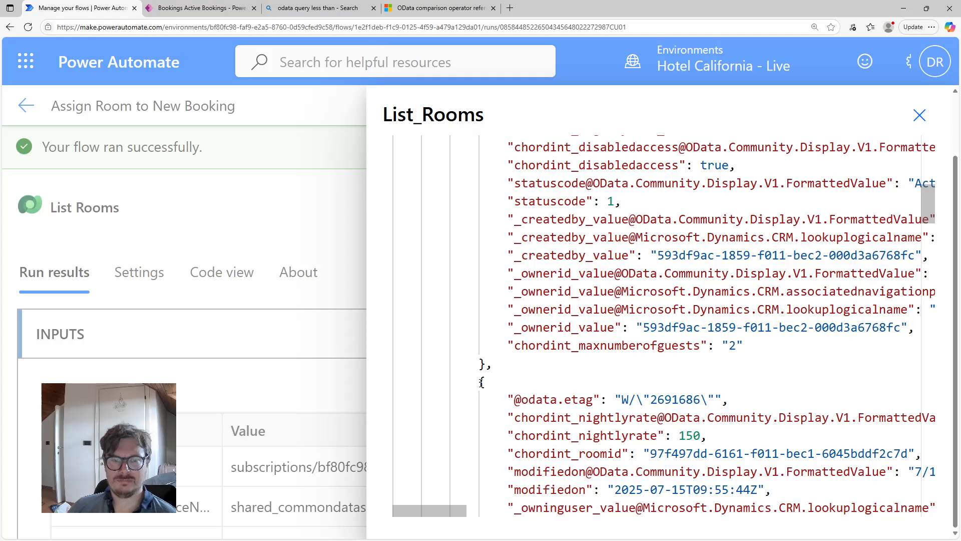
drag(926, 206, 923, 295)
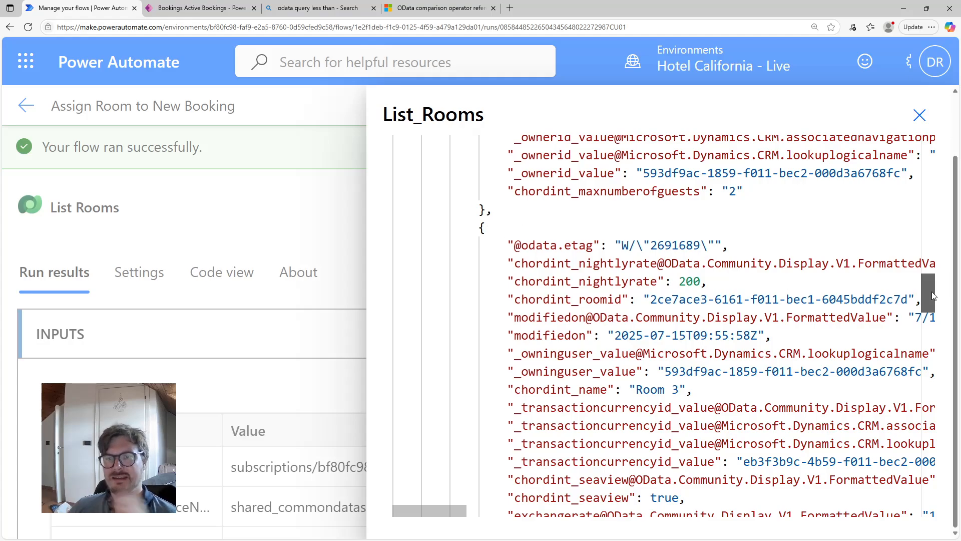
drag(932, 291, 941, 157)
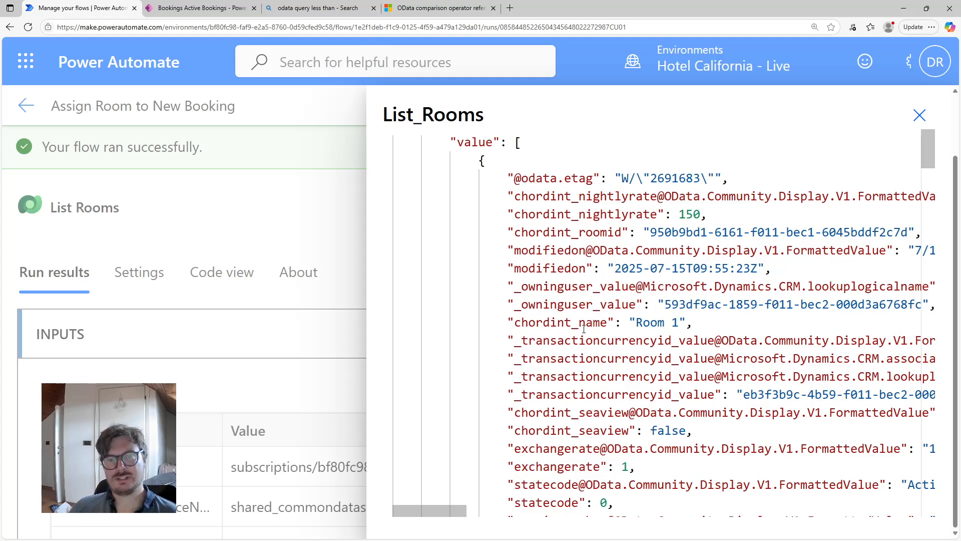
Step: Switch to the Booking Manager app in Power Apps, view the Active Rooms list, and return to the flow run in Power Automate
click(200, 8)
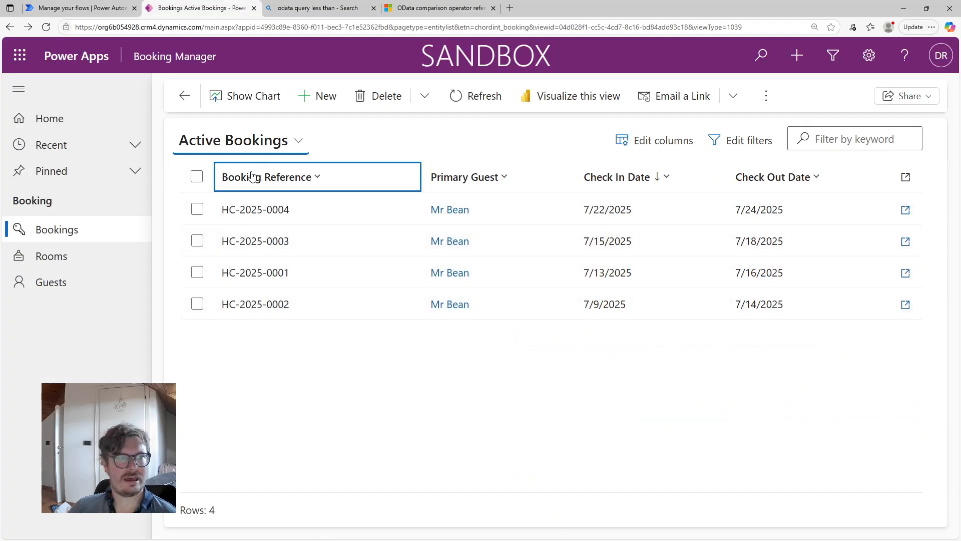
click(52, 257)
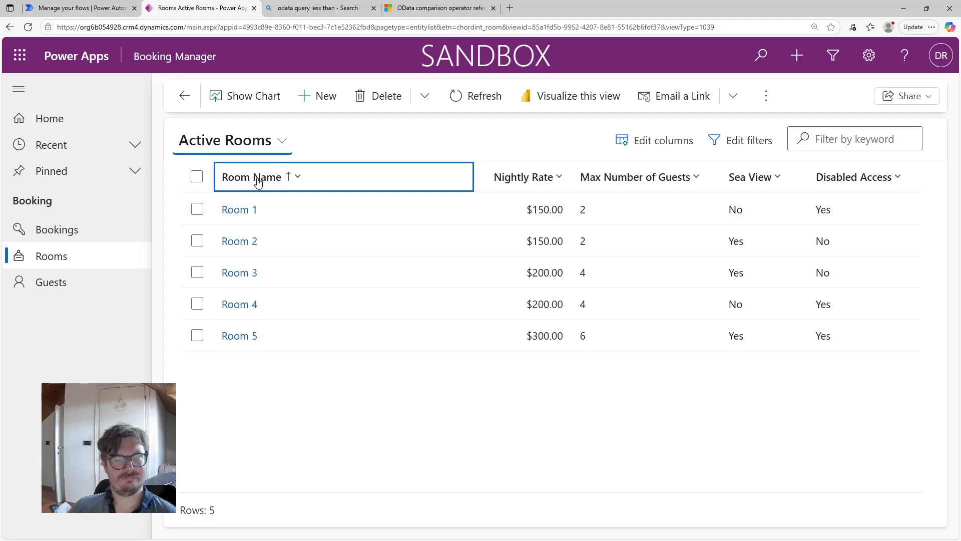
click(71, 8)
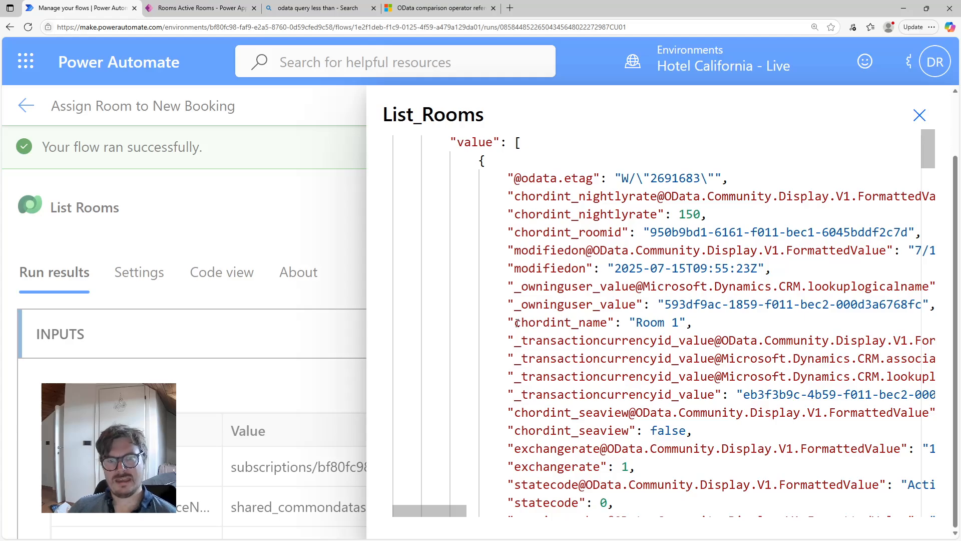
Step: Examine the chordint_name and chordint_disabledaccess fields in the Room 1 record
drag(515, 323, 600, 323)
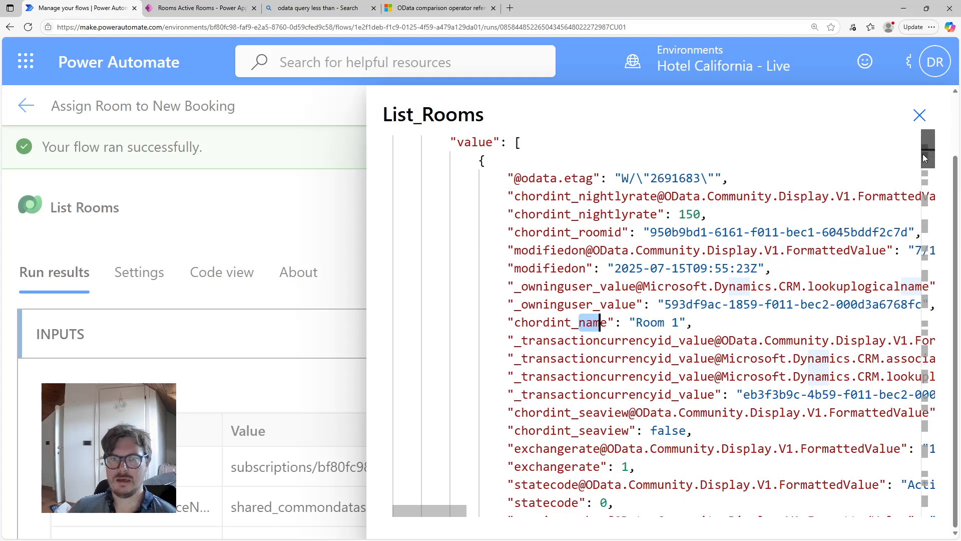
drag(923, 154, 915, 194)
drag(514, 335, 586, 335)
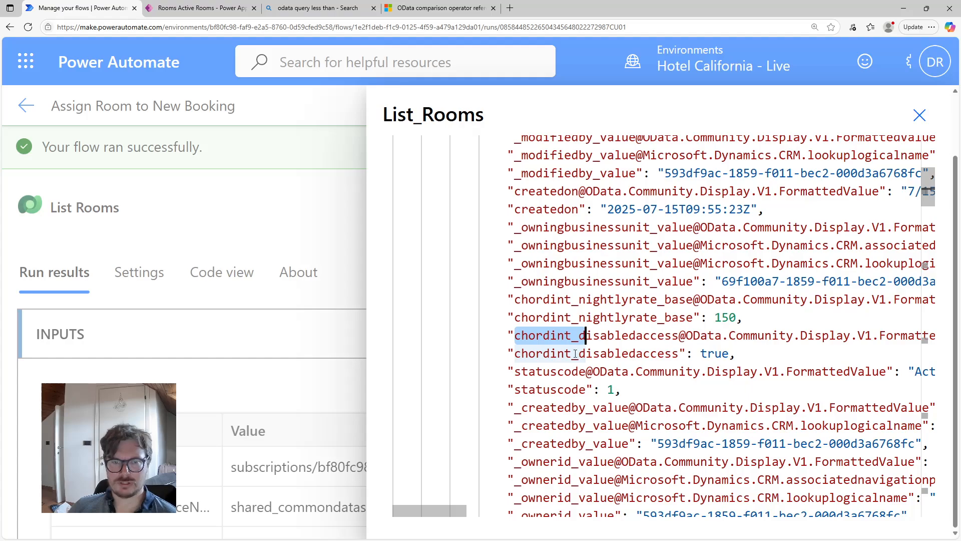
click(550, 353)
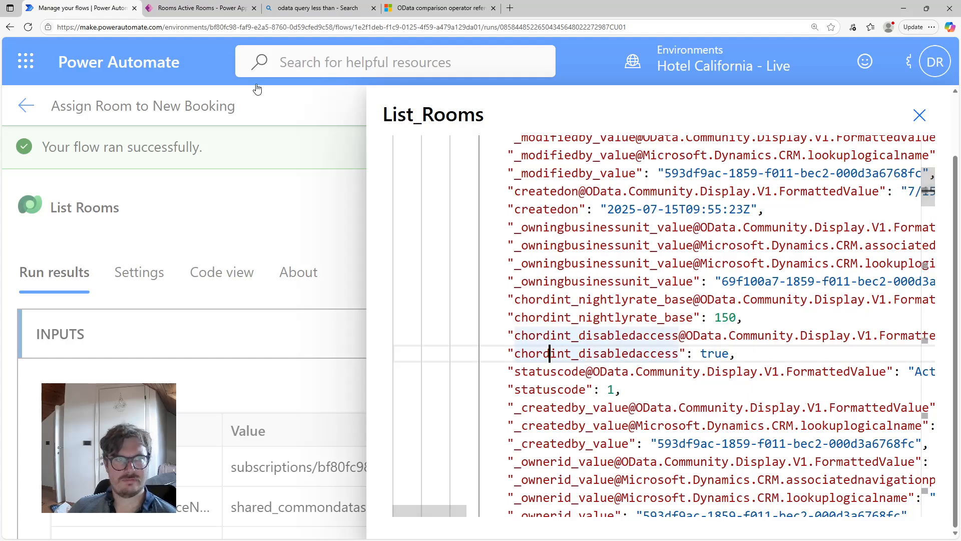
Step: Compare the Disabled Access column of the Active Rooms list in Power Apps with Room 1's chordint_disabledaccess value in the raw outputs
click(201, 5)
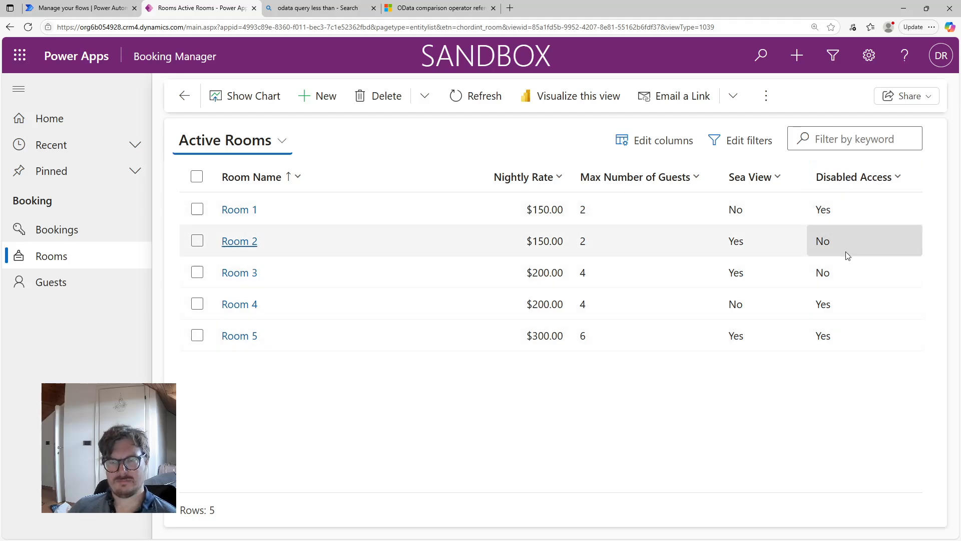
click(92, 5)
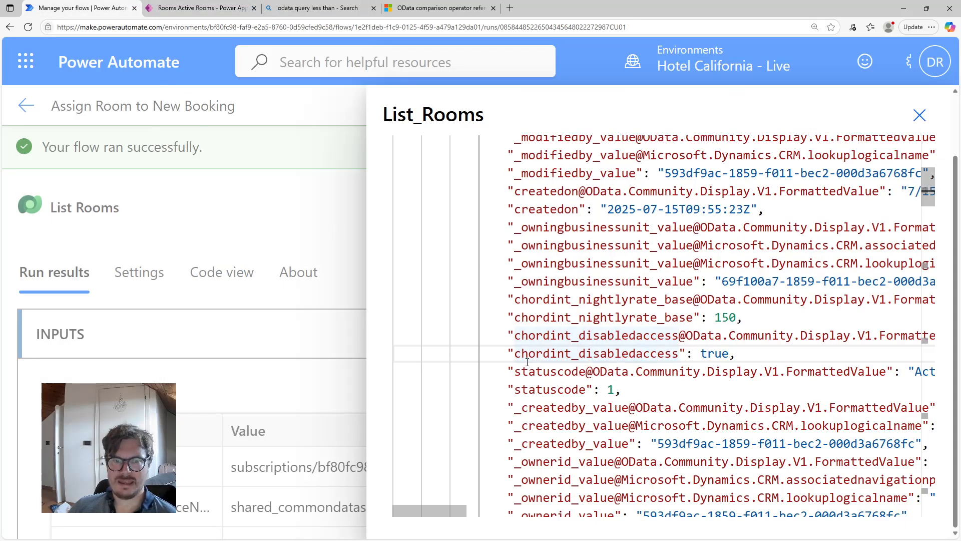
drag(514, 354, 678, 353)
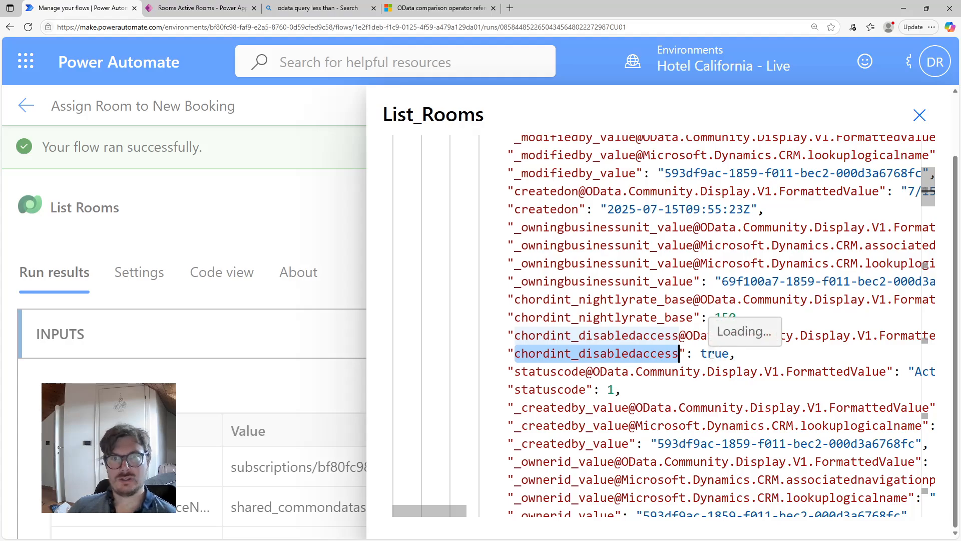
click(707, 356)
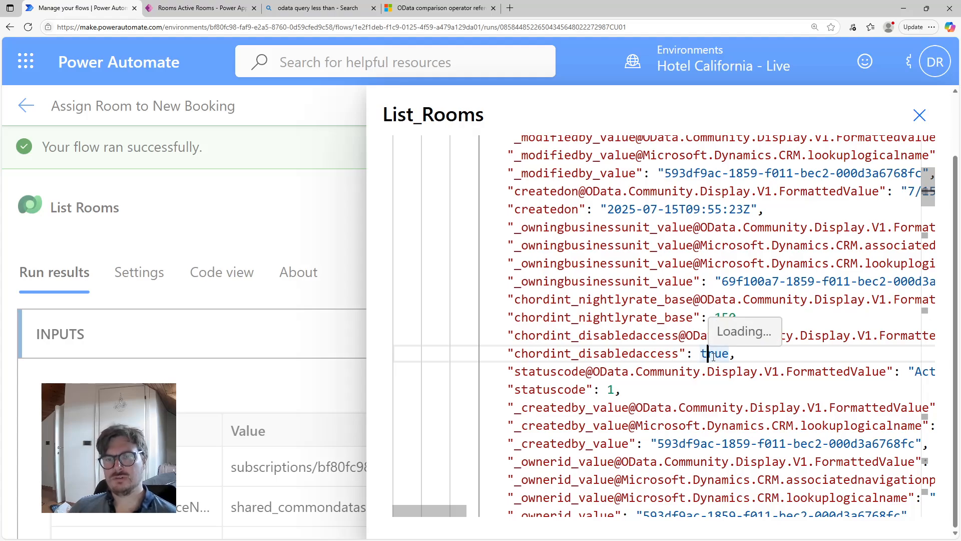
Step: Review the end of the Room 1 record and the start of the body, and close the List Rooms raw outputs
scroll(929, 205, down, 2)
drag(929, 205, 928, 210)
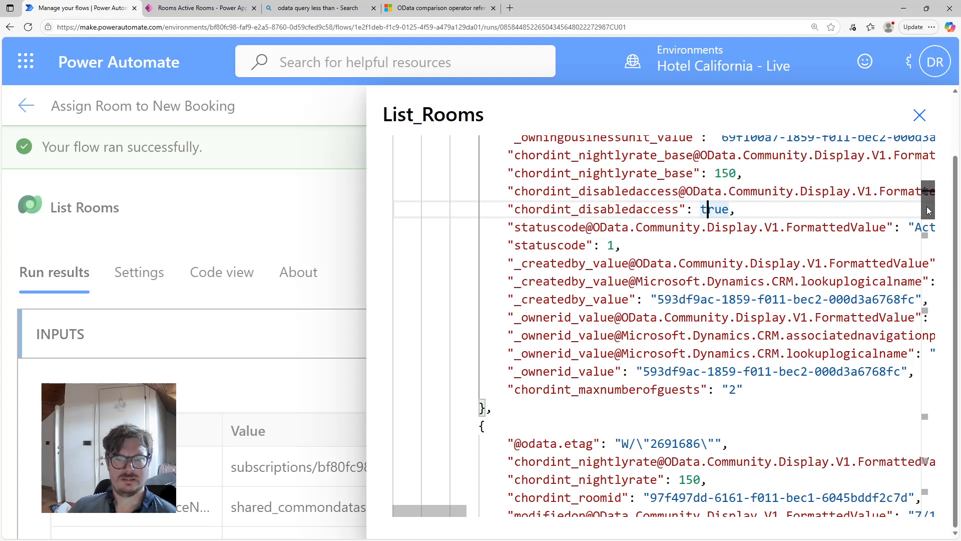
mouse_move(926, 210)
mouse_down()
mouse_move(929, 138)
mouse_move(927, 279)
mouse_move(896, 364)
mouse_move(926, 244)
mouse_move(926, 190)
mouse_up()
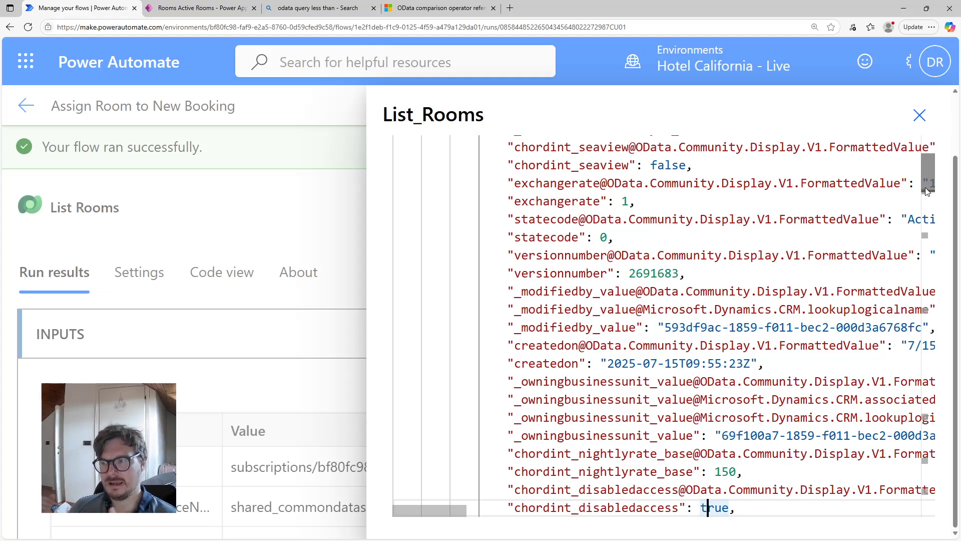
drag(926, 190, 925, 153)
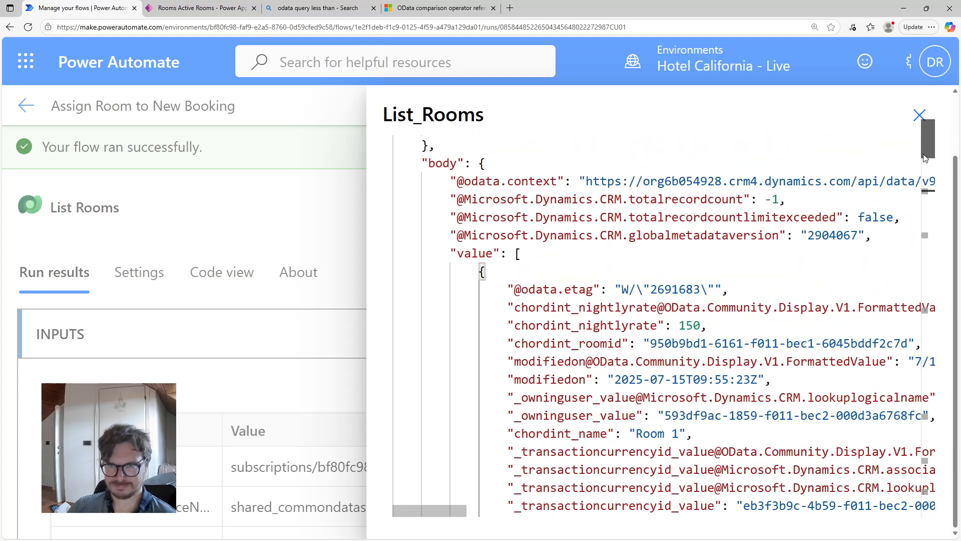
click(919, 117)
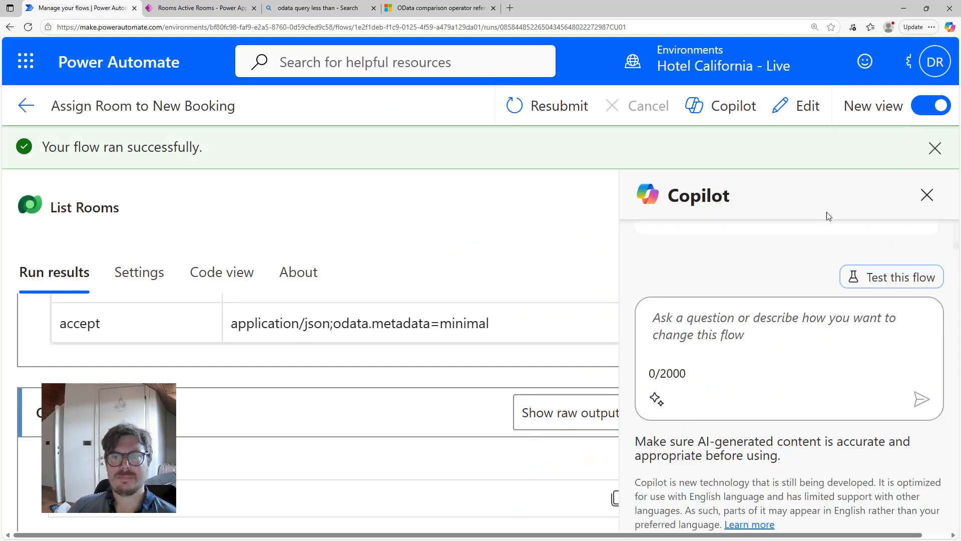
Step: Close the Copilot pane and show the run results of the When a new Booking is made trigger
click(928, 197)
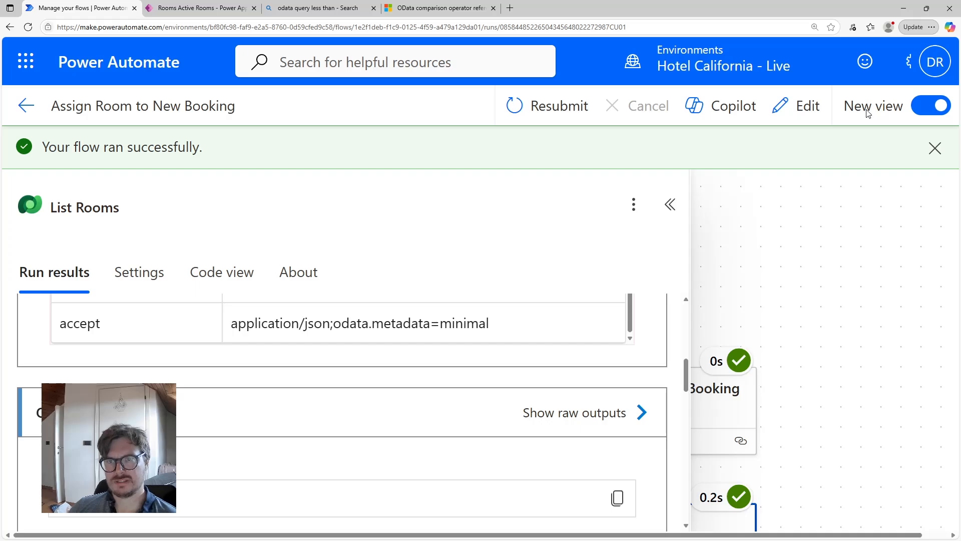
click(656, 423)
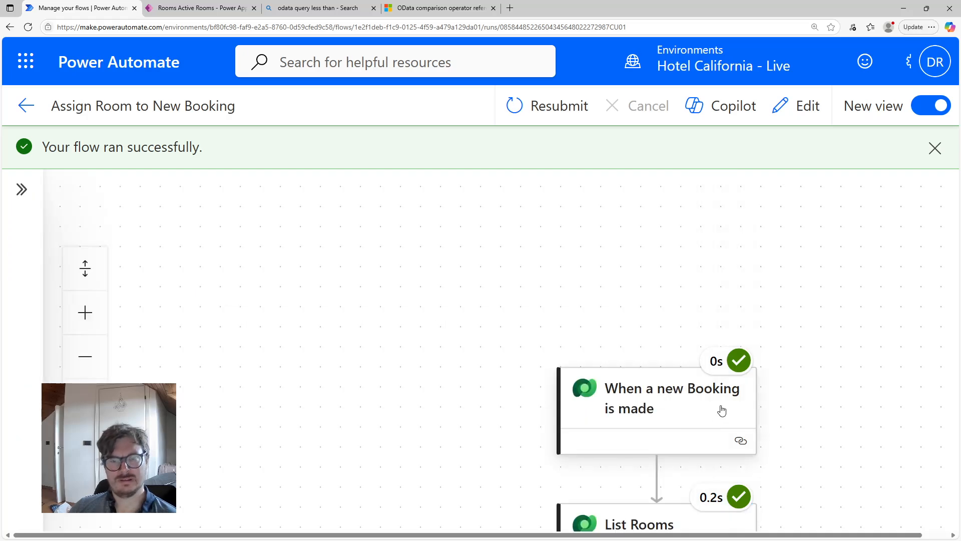
click(721, 411)
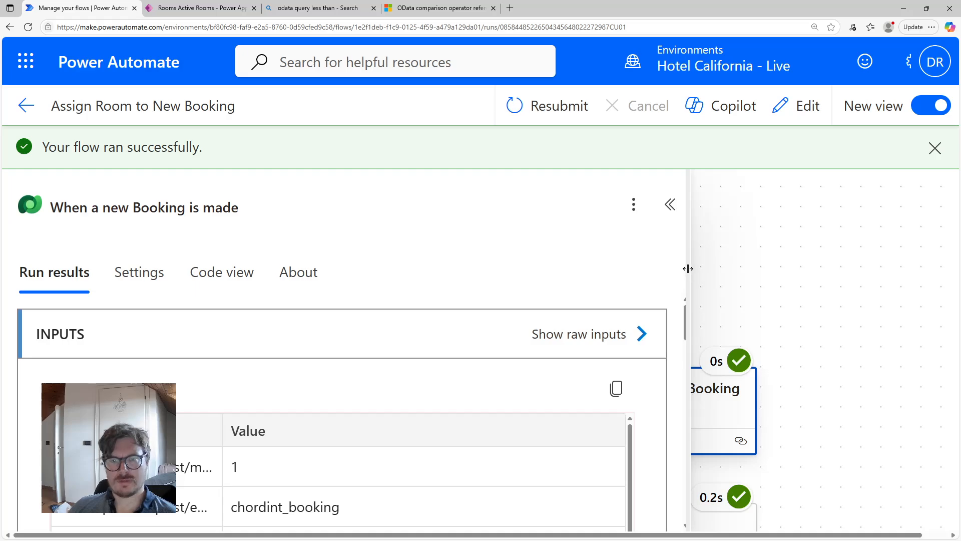
Step: Show the trigger's raw outputs and examine the _chordint_primaryguest_value field in the body
drag(687, 286, 686, 322)
scroll(671, 330, down, 2)
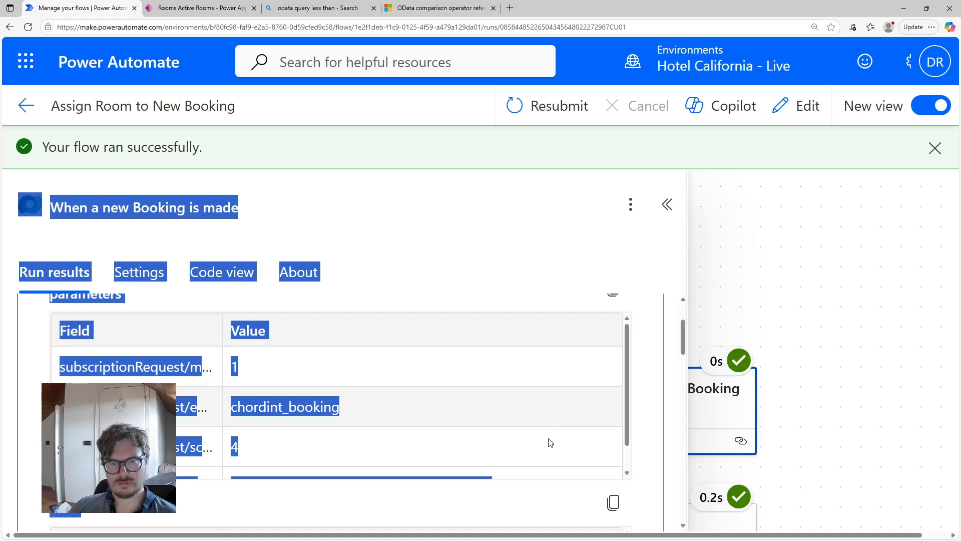
scroll(456, 473, down, 1)
scroll(471, 450, up, 1)
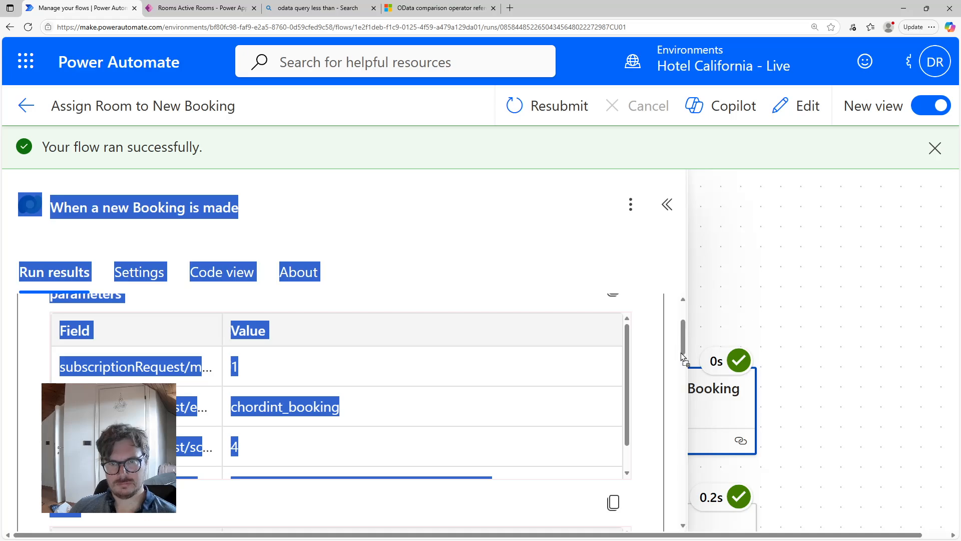
drag(682, 369, 677, 371)
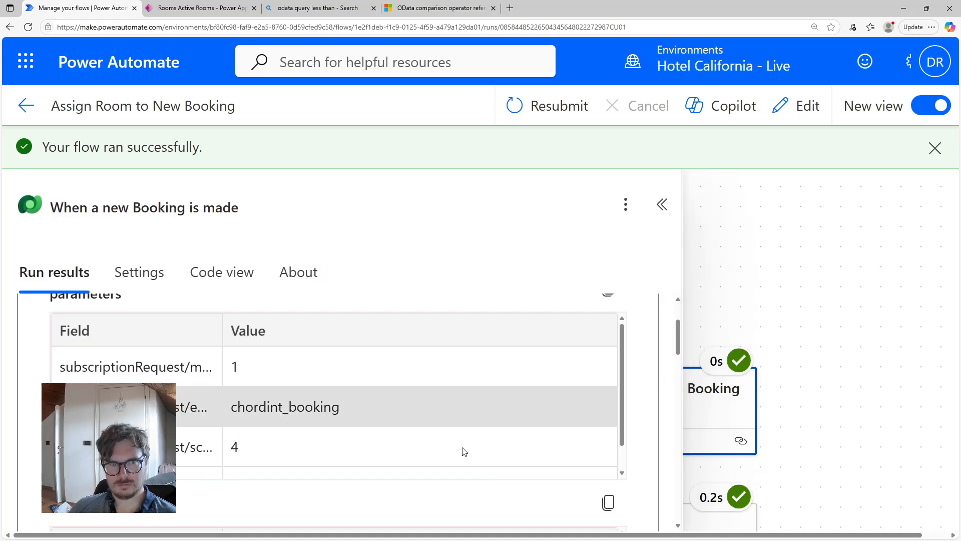
scroll(471, 501, down, 5)
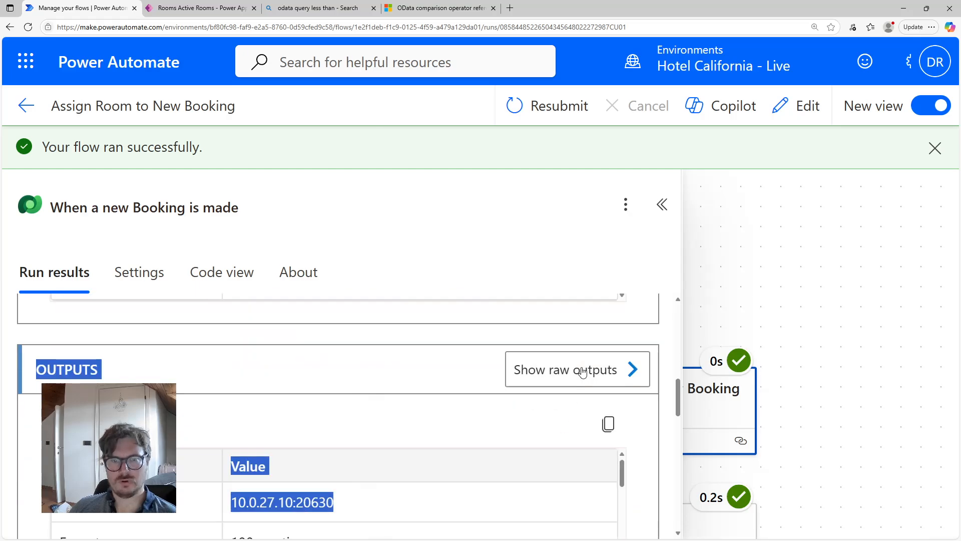
click(583, 371)
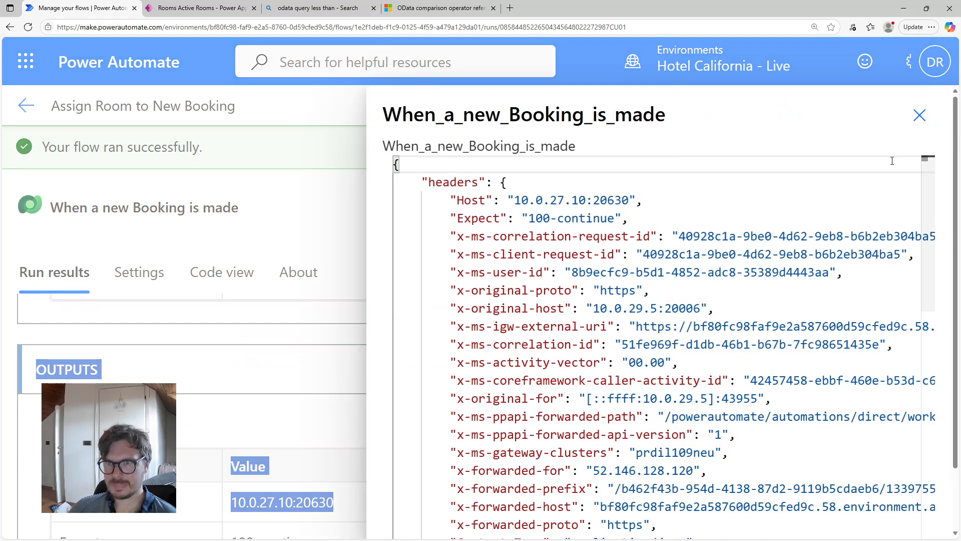
drag(931, 182, 926, 305)
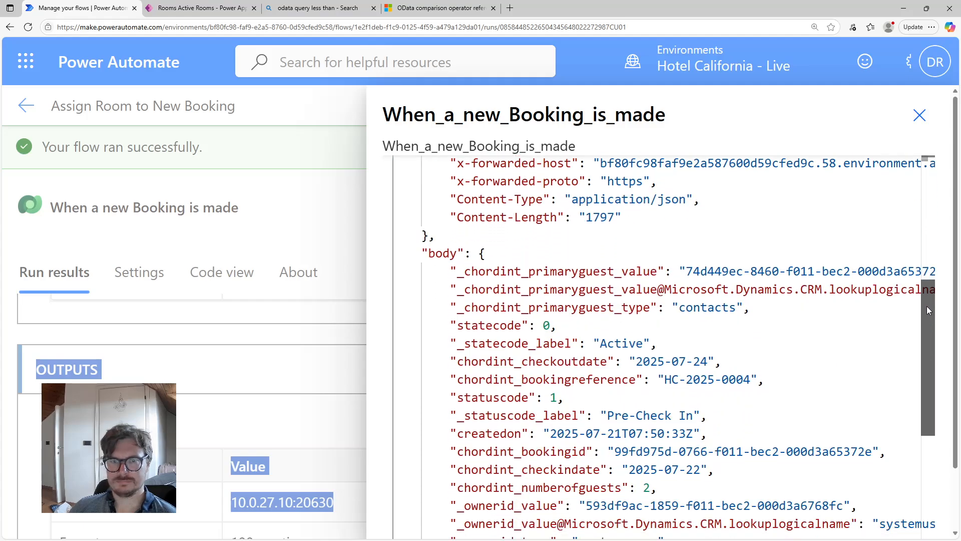
drag(460, 269, 659, 278)
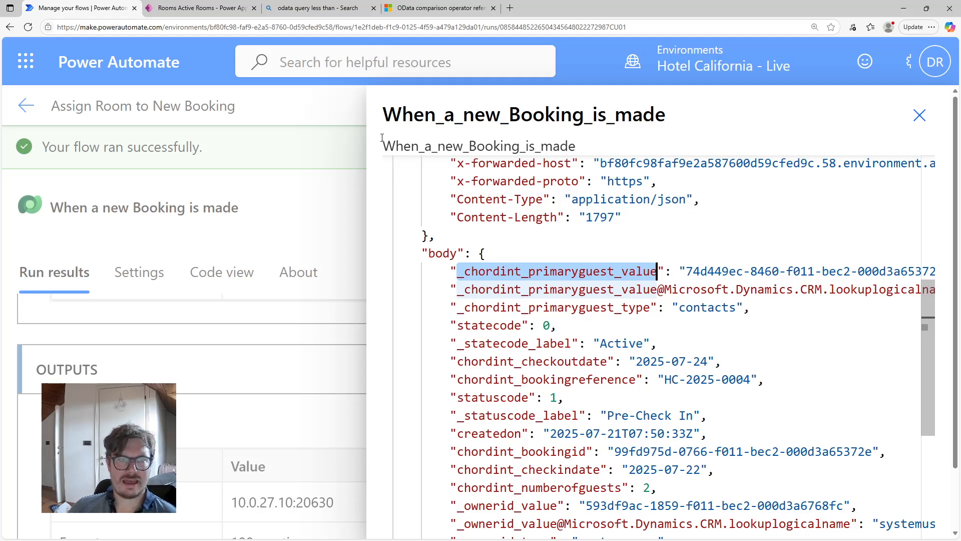
Step: Switch to the Booking Manager app and open the booking with check-in date 7/22/2025 from the Active Bookings view
click(209, 7)
click(70, 238)
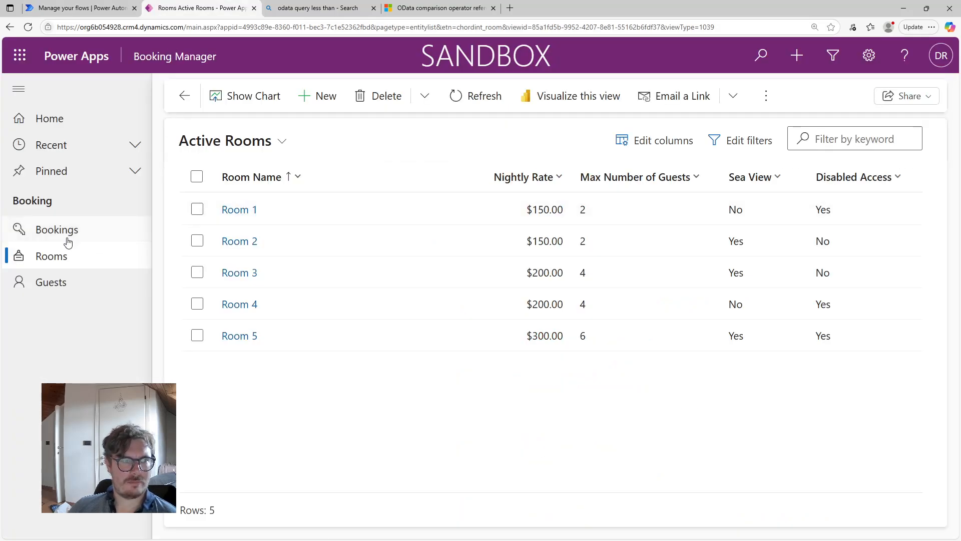
click(241, 140)
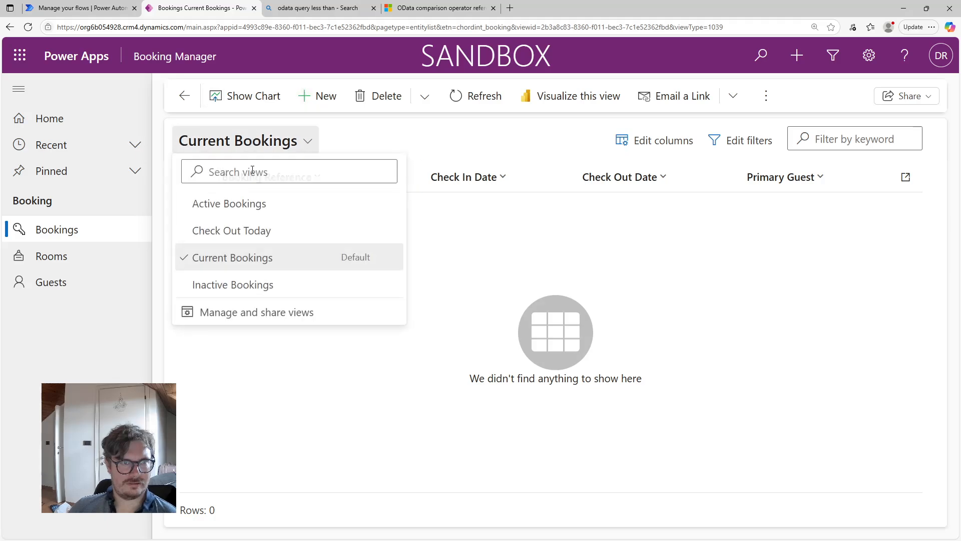
click(235, 202)
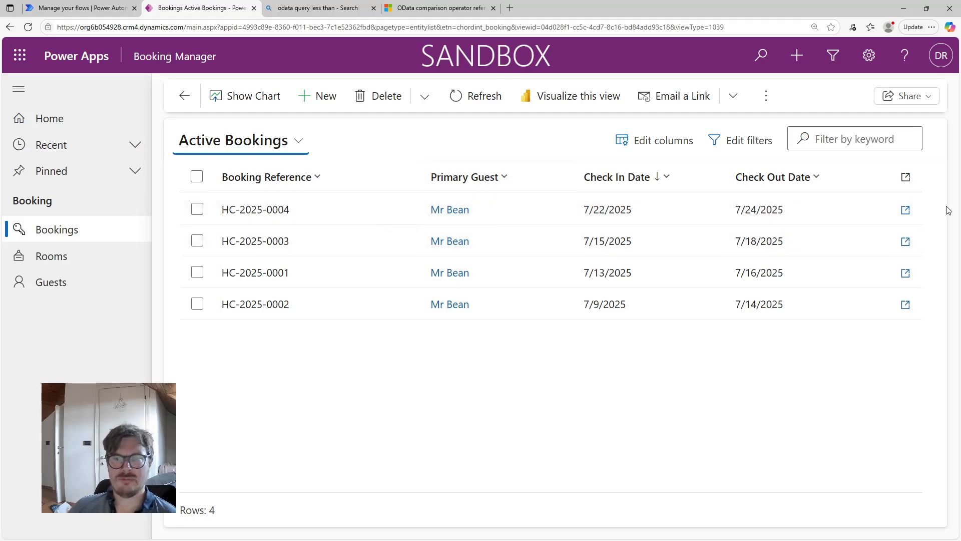
click(901, 215)
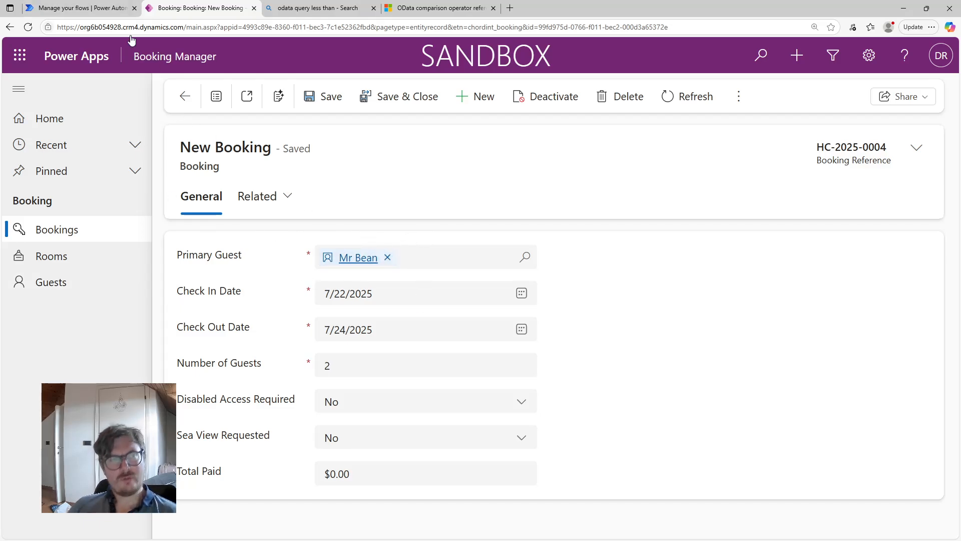
Step: Return to the Power Automate run and examine the _chordint_primaryguest_value property and its ID in the trigger's raw outputs
click(53, 4)
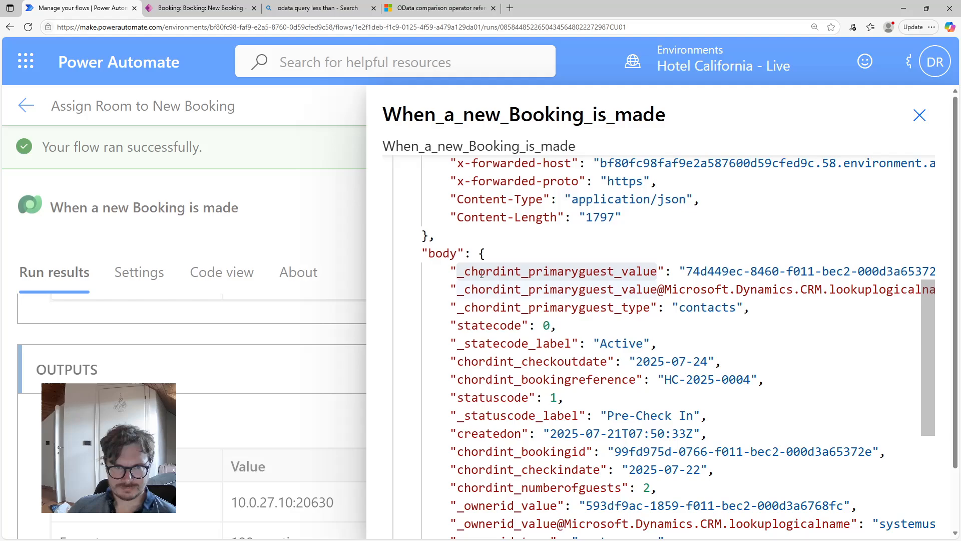
drag(457, 271, 767, 313)
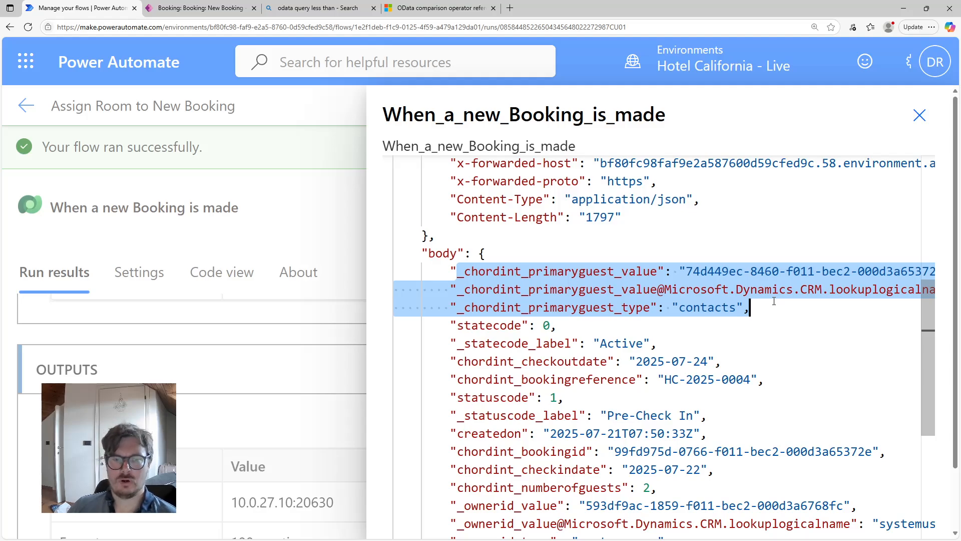
click(457, 271)
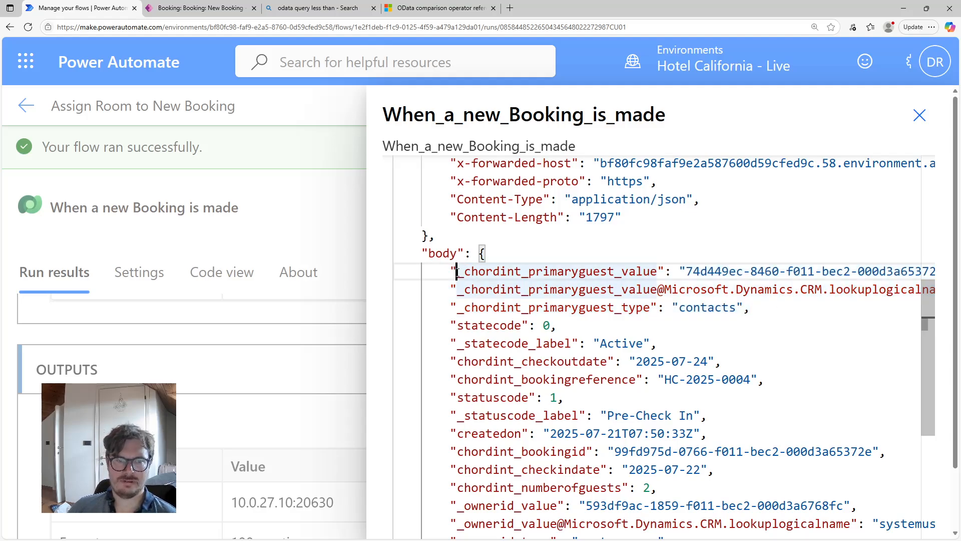
drag(458, 272, 614, 272)
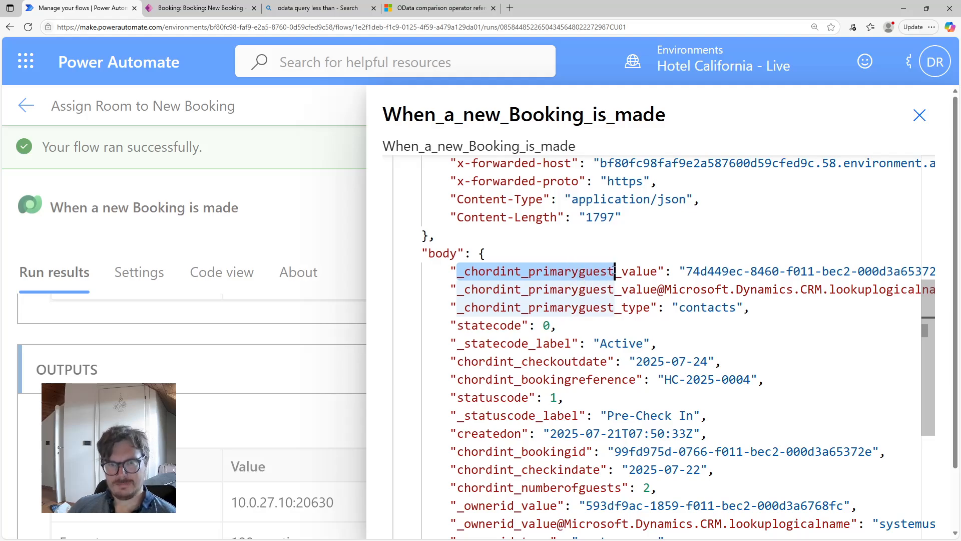
drag(614, 272, 808, 275)
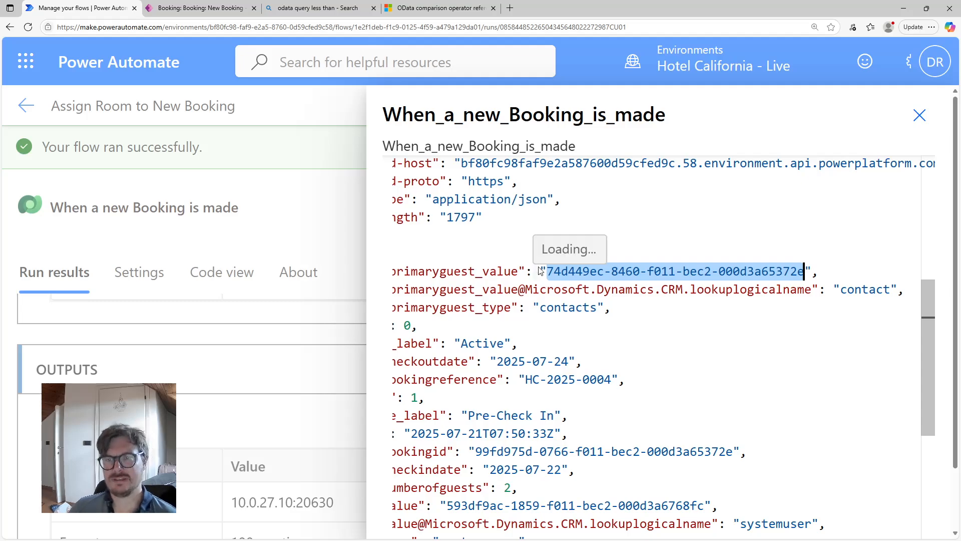
Step: Compare the Primary Guest on the booking form with the primary guest ID in the flow's raw outputs
click(200, 8)
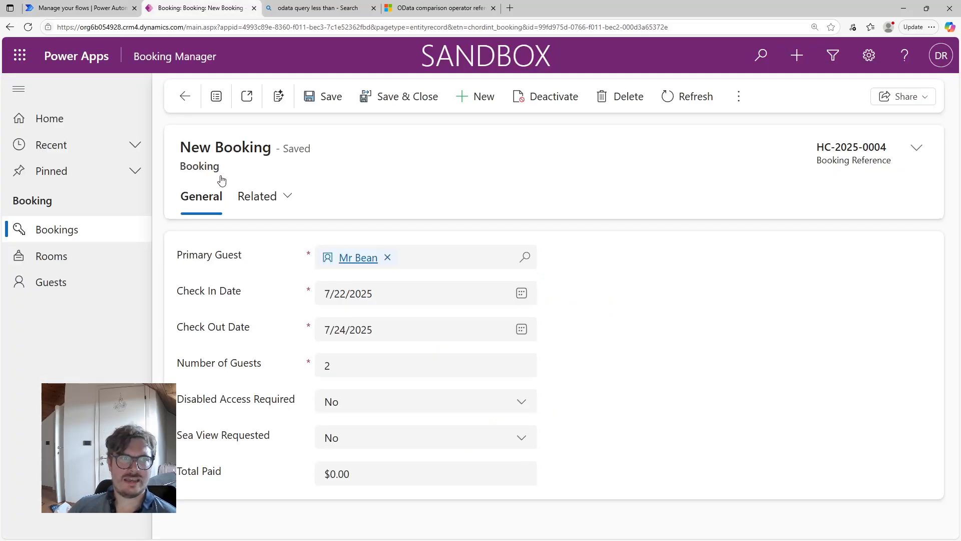
mouse_move(356, 263)
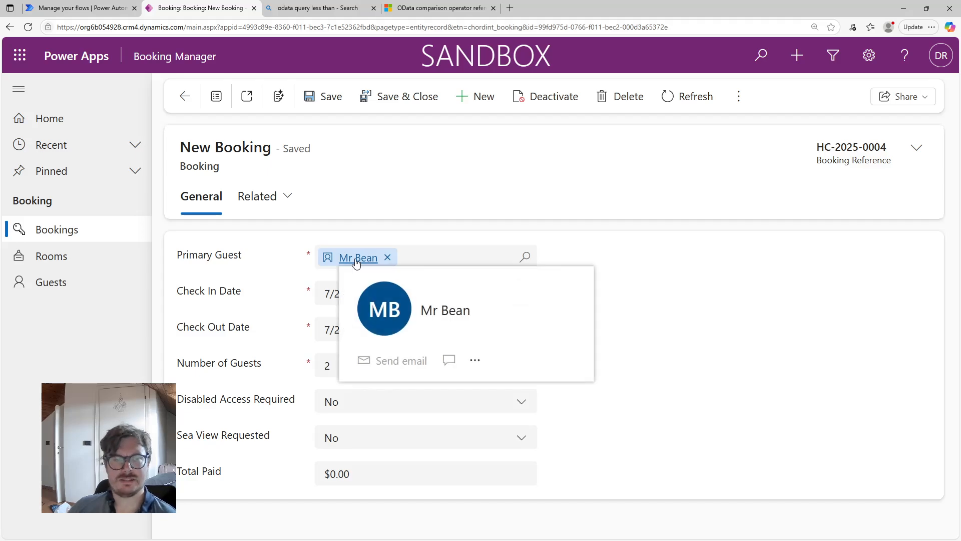
click(87, 4)
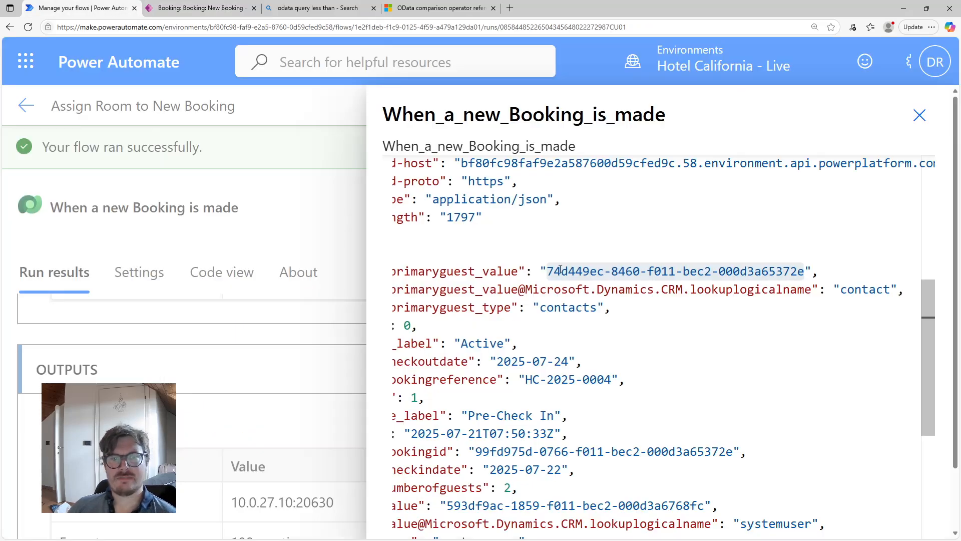
drag(548, 271, 804, 271)
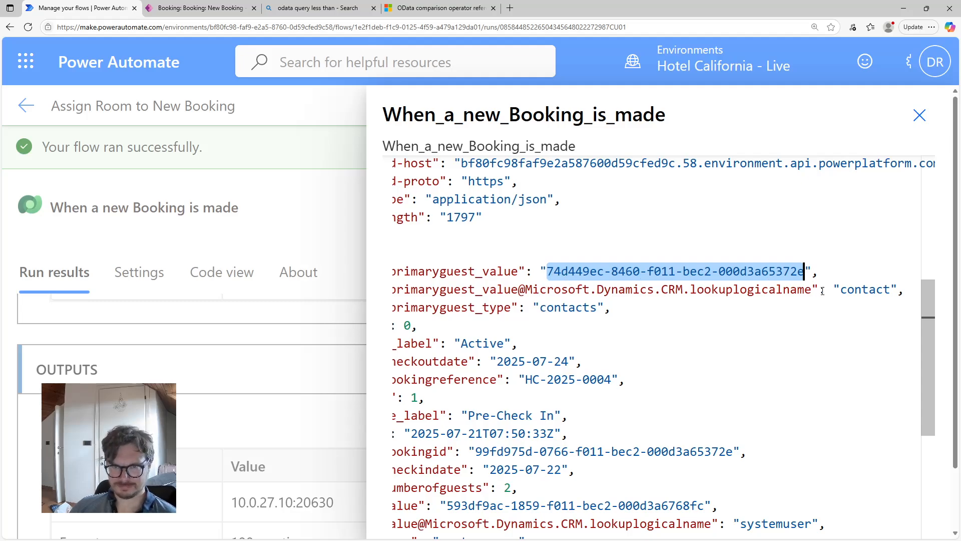
Step: Examine the primary guest's lookuplogicalname and type properties in the trigger's raw outputs
drag(927, 329, 927, 330)
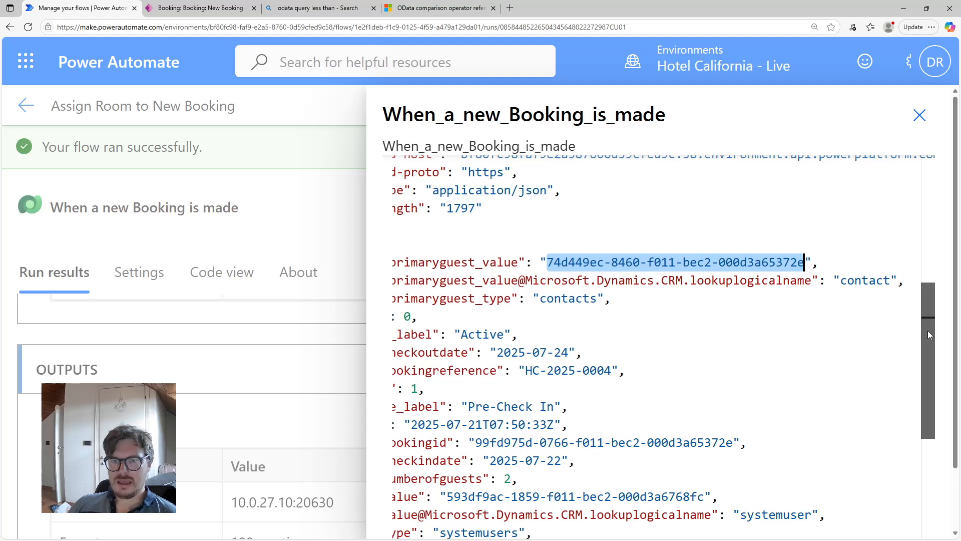
drag(439, 285, 712, 280)
click(621, 297)
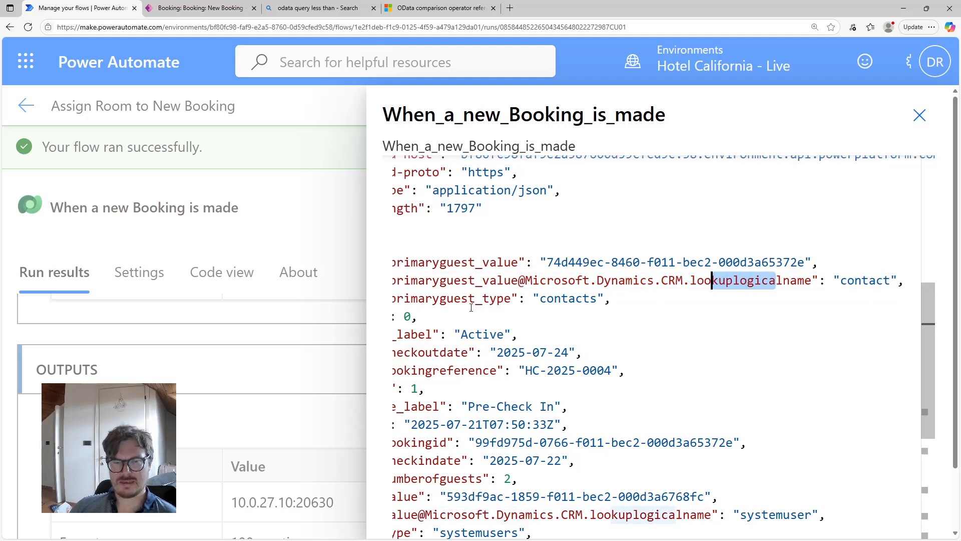
drag(513, 304, 458, 304)
mouse_move(826, 280)
mouse_down()
mouse_move(902, 277)
mouse_move(812, 281)
mouse_up()
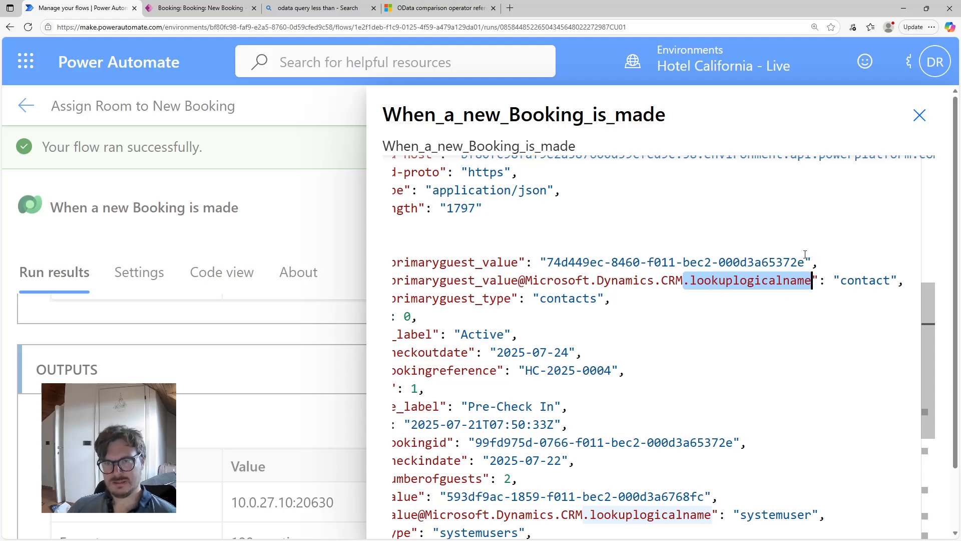
drag(810, 262, 902, 280)
click(820, 280)
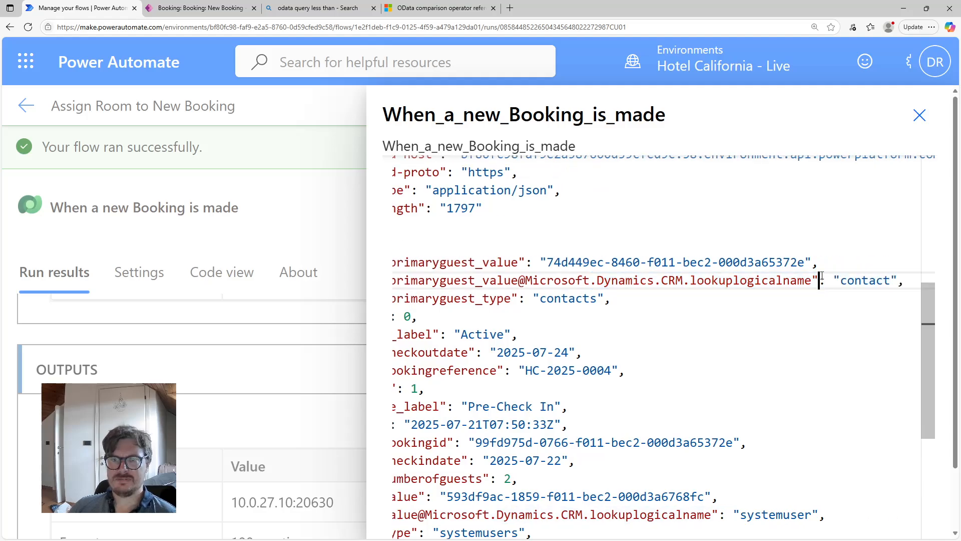
Step: Compare the singular "contact" logical name with the plural "contacts" type value for the primary guest
drag(840, 280, 894, 278)
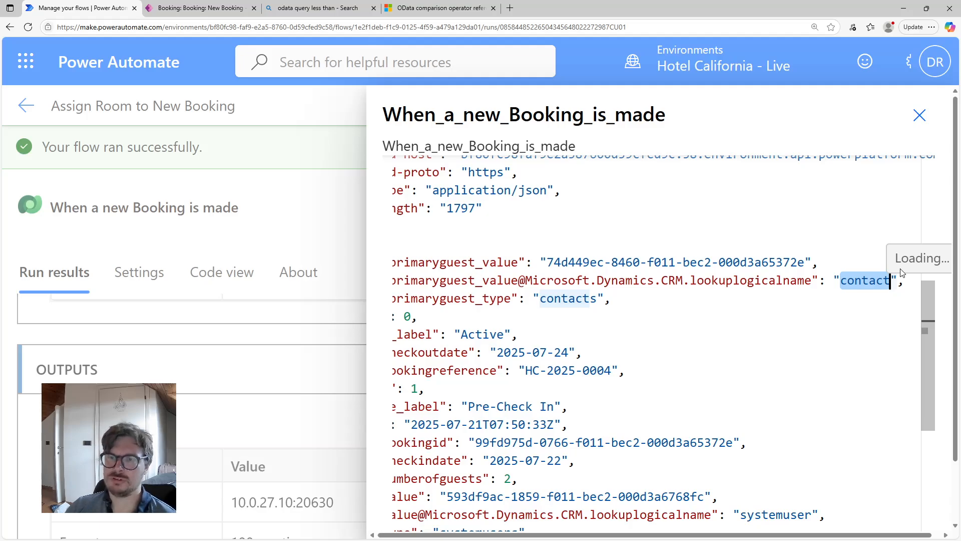
click(863, 282)
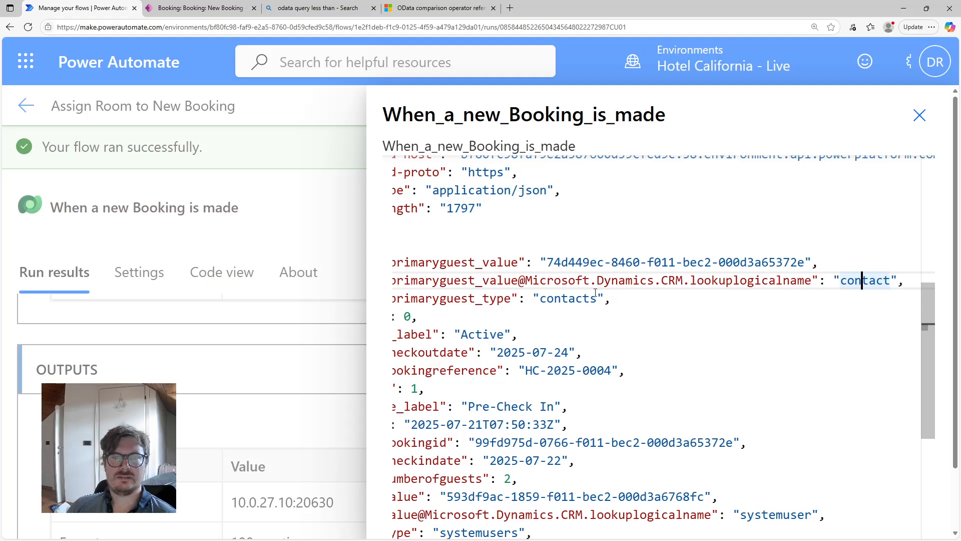
drag(597, 300, 540, 300)
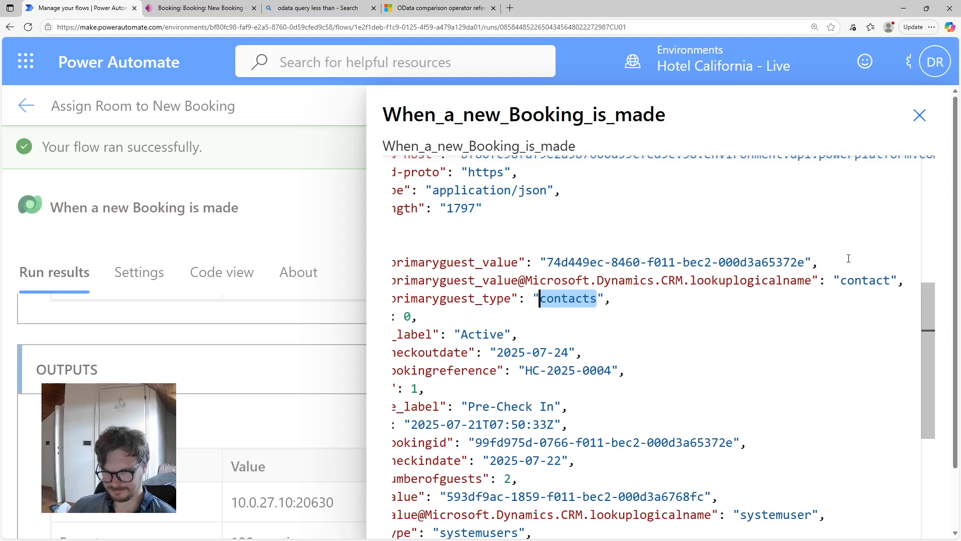
click(884, 280)
click(576, 300)
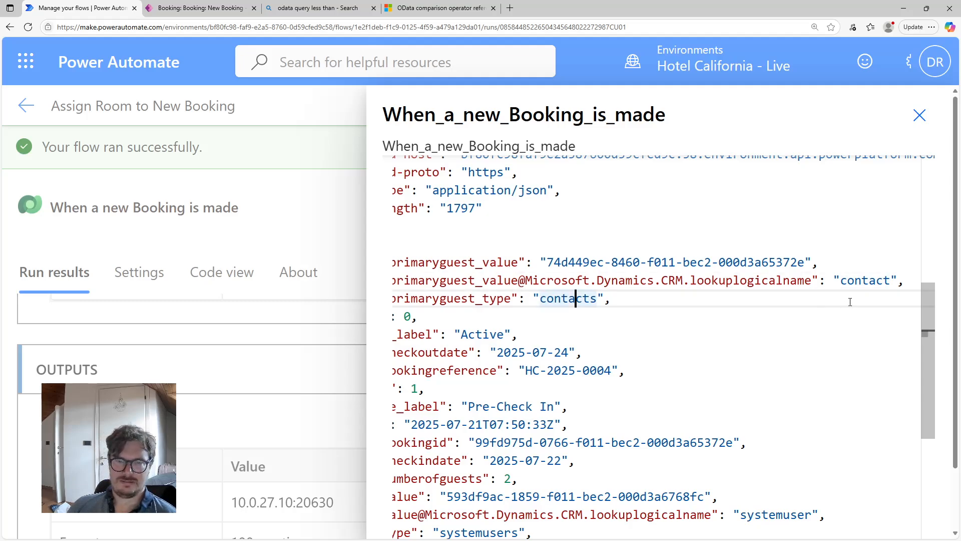
click(869, 280)
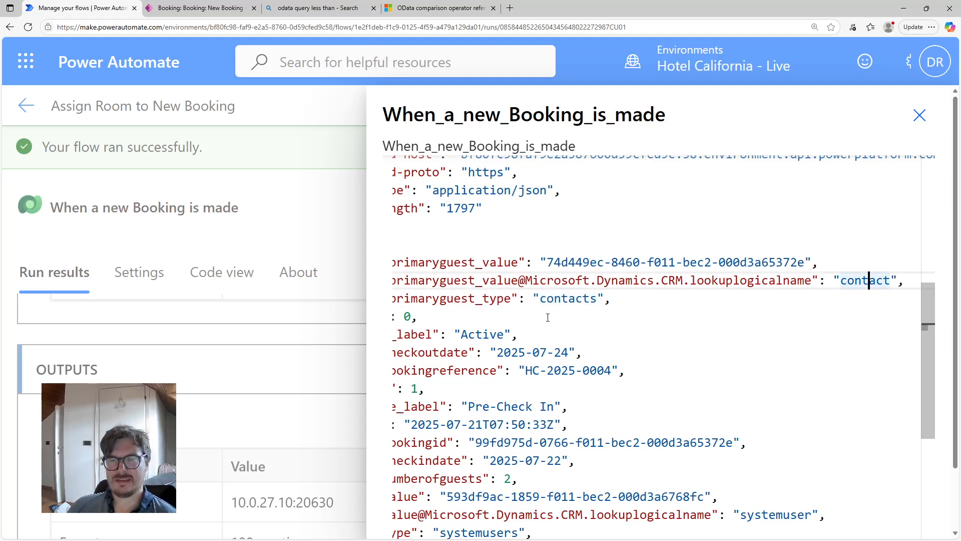
drag(840, 280, 884, 280)
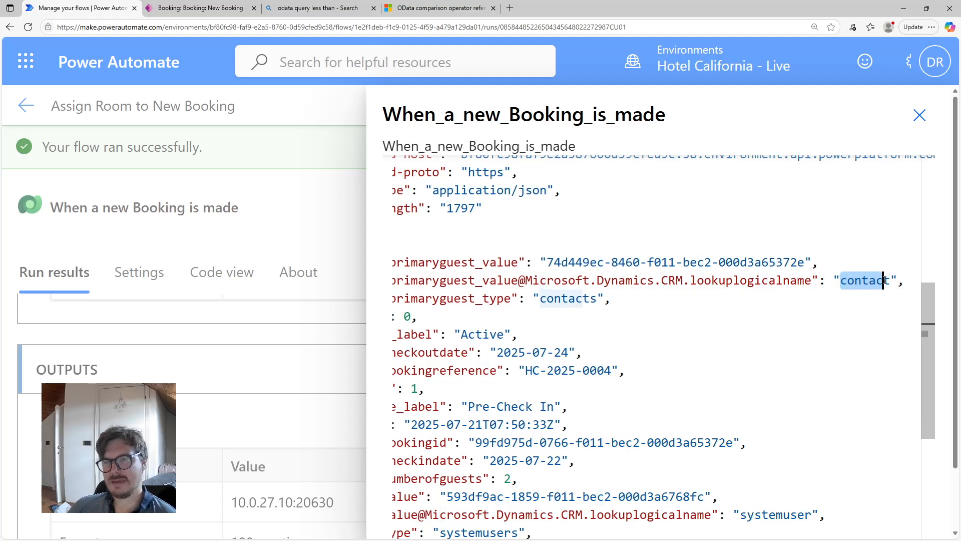
Step: Recheck the booking's Primary Guest lookup in Booking Manager, then highlight the matching primary guest ID in the Power Automate raw outputs
click(199, 8)
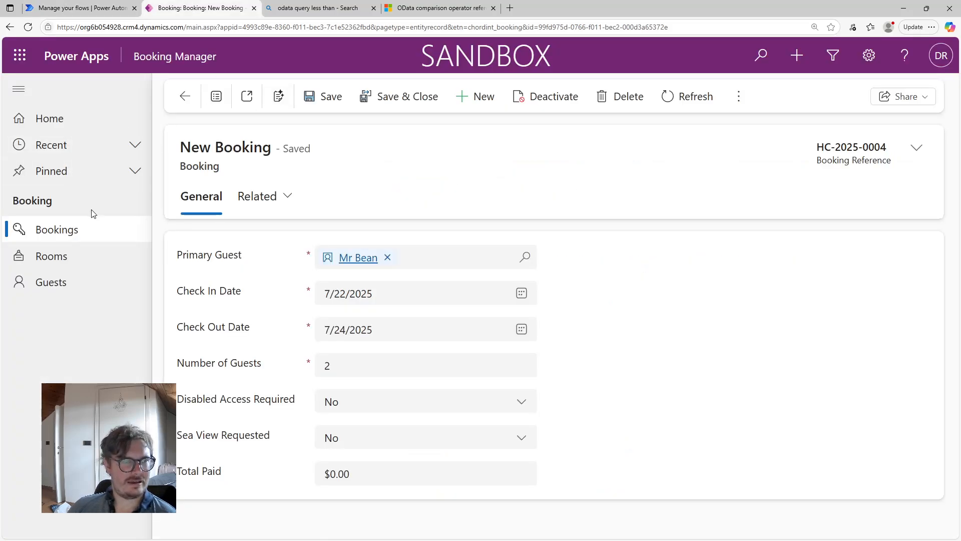
click(56, 7)
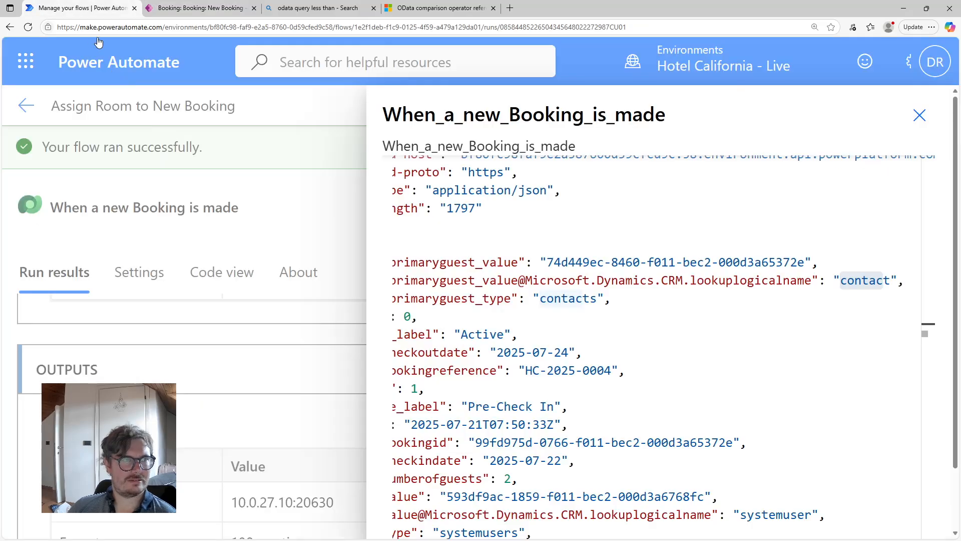
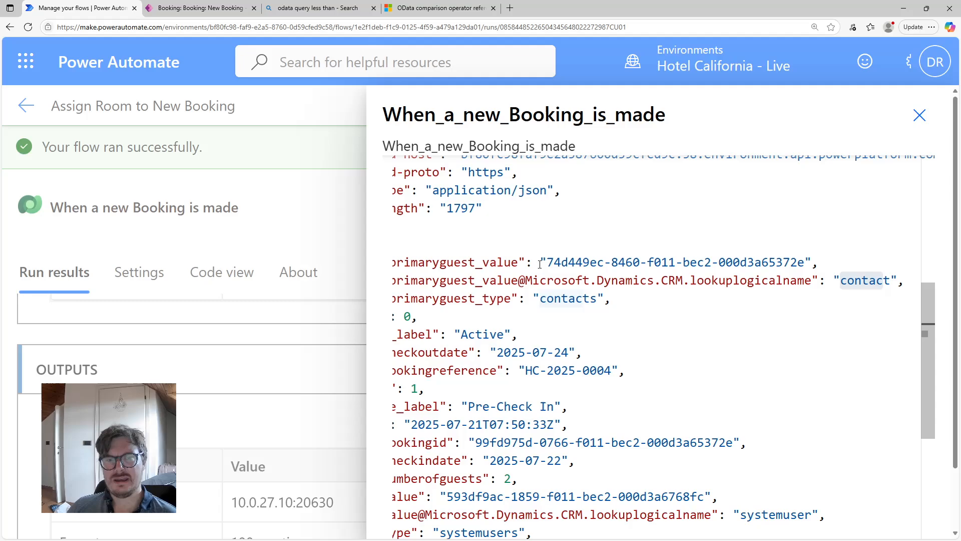
click(177, 9)
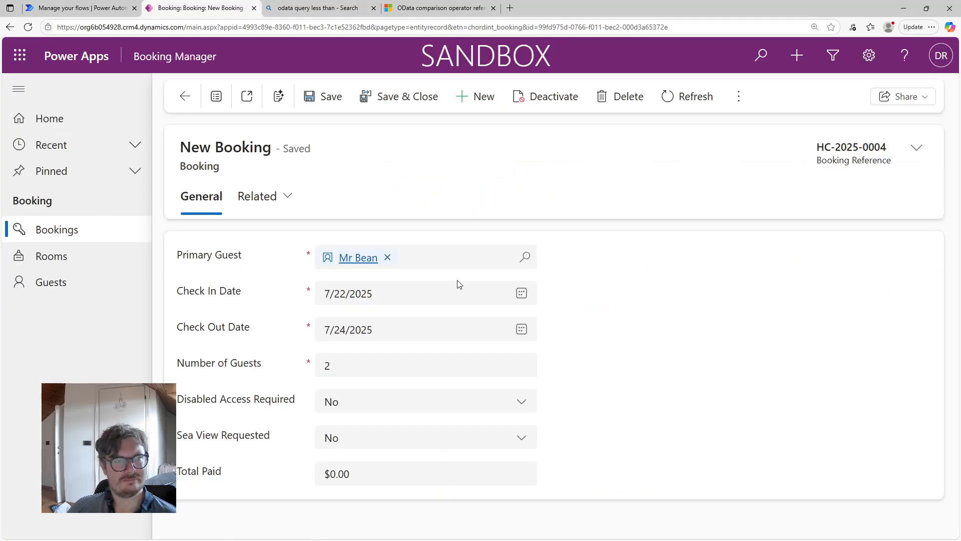
mouse_move(372, 257)
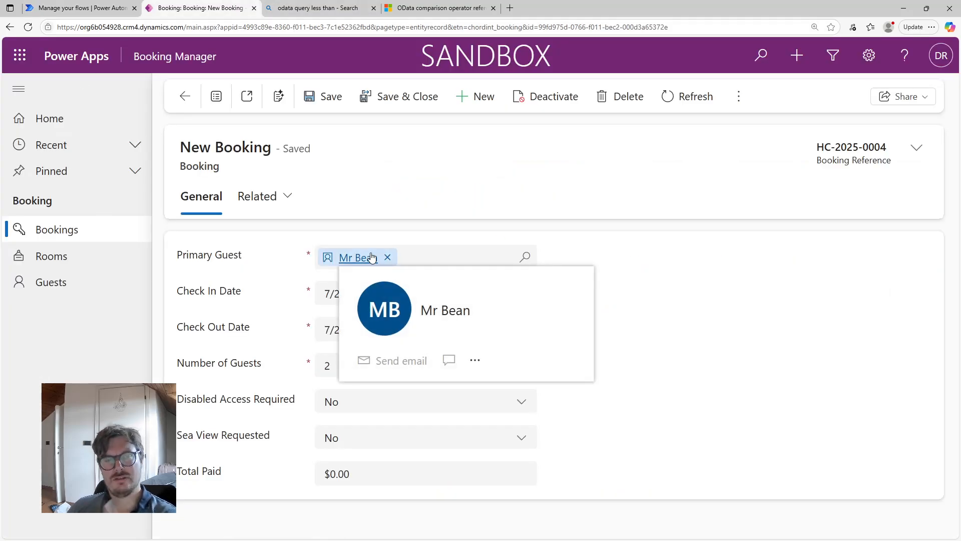
click(75, 8)
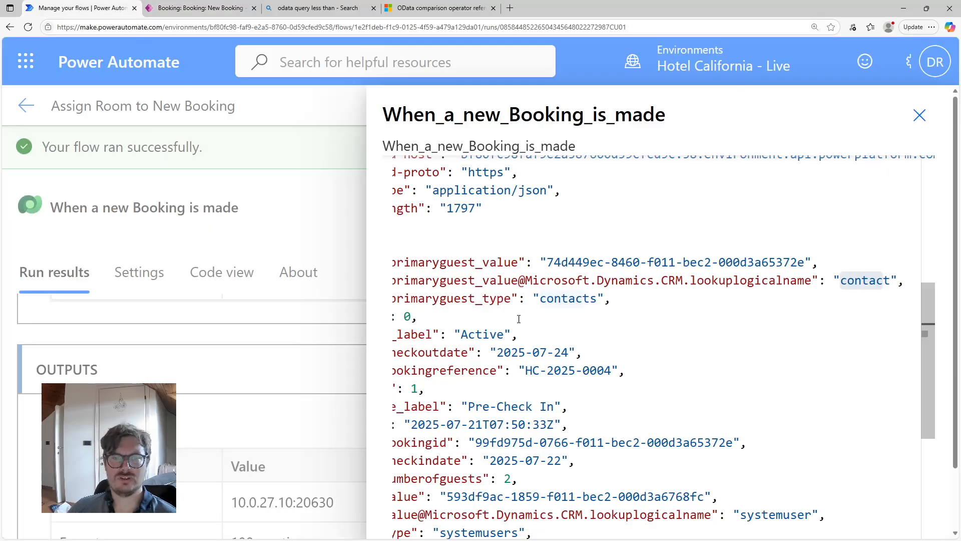
drag(548, 260, 807, 259)
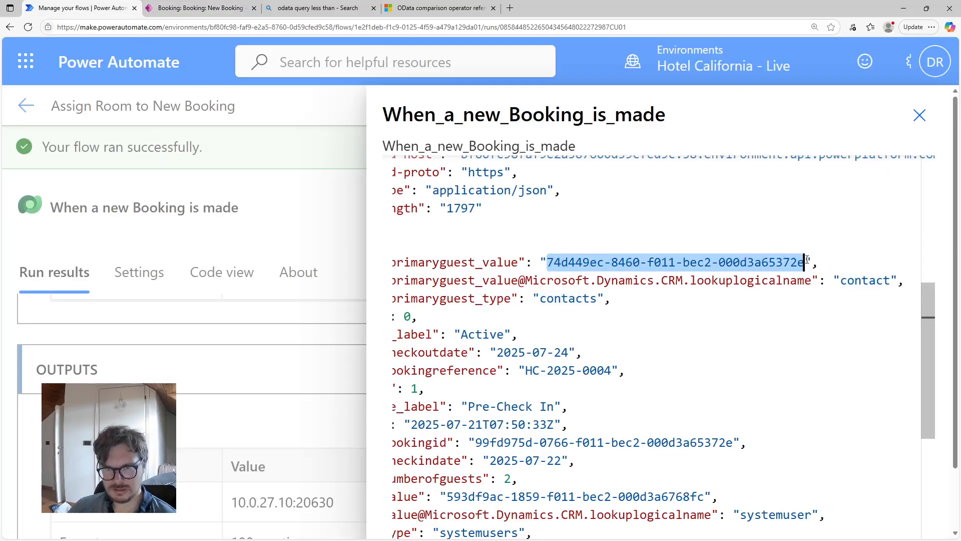
Step: Close the raw outputs, put the Assign Room to New Booking flow into edit mode, and open the List Rooms action's parameters
click(921, 126)
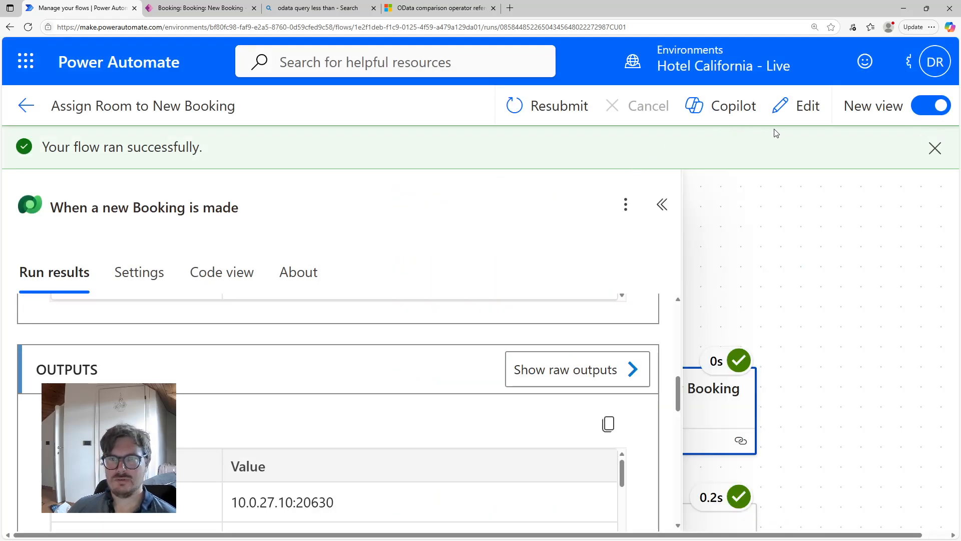
click(812, 115)
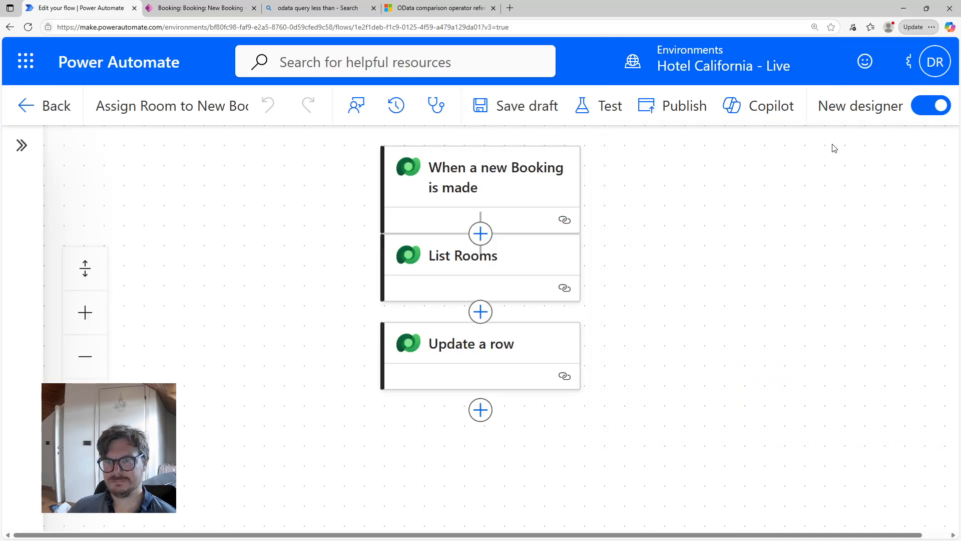
key(ctrl+minus)
key(ctrl+minus)
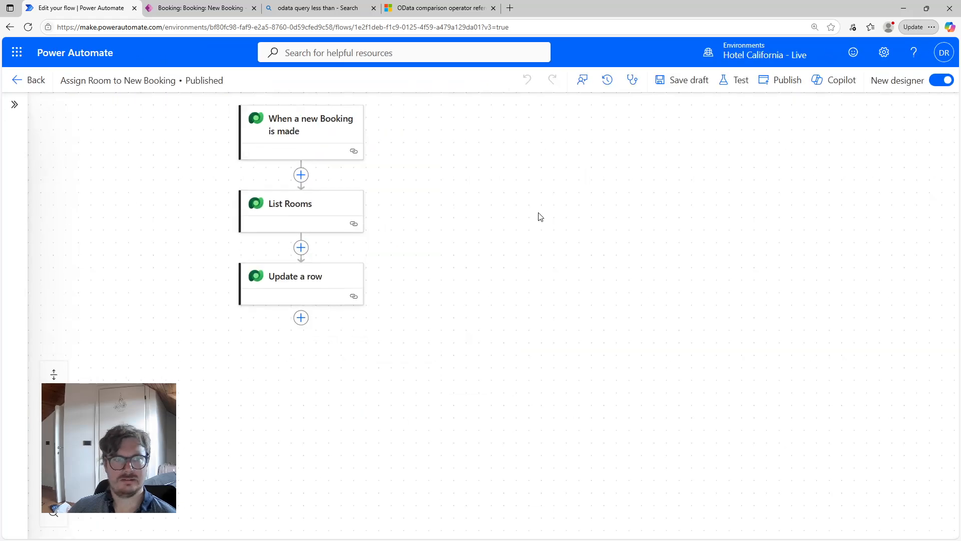
drag(540, 216, 668, 212)
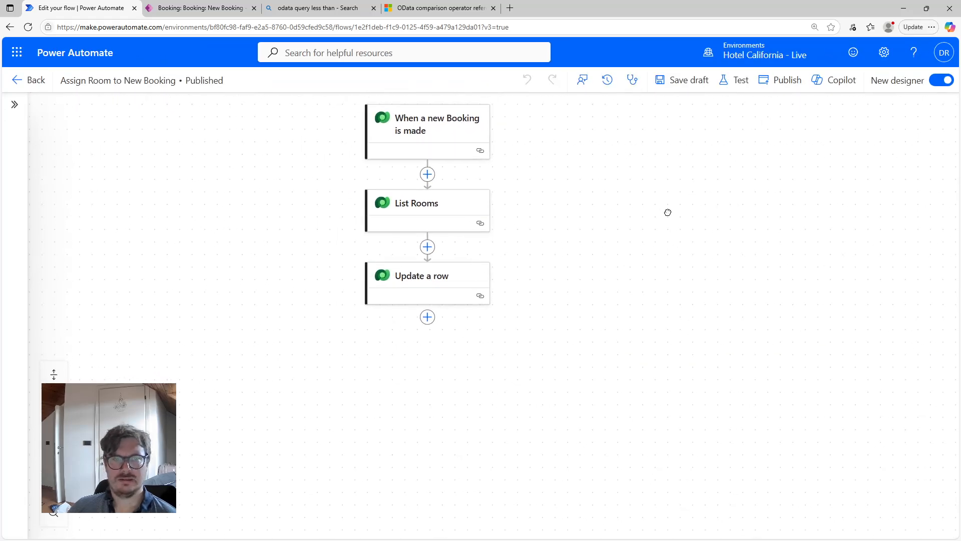
click(433, 215)
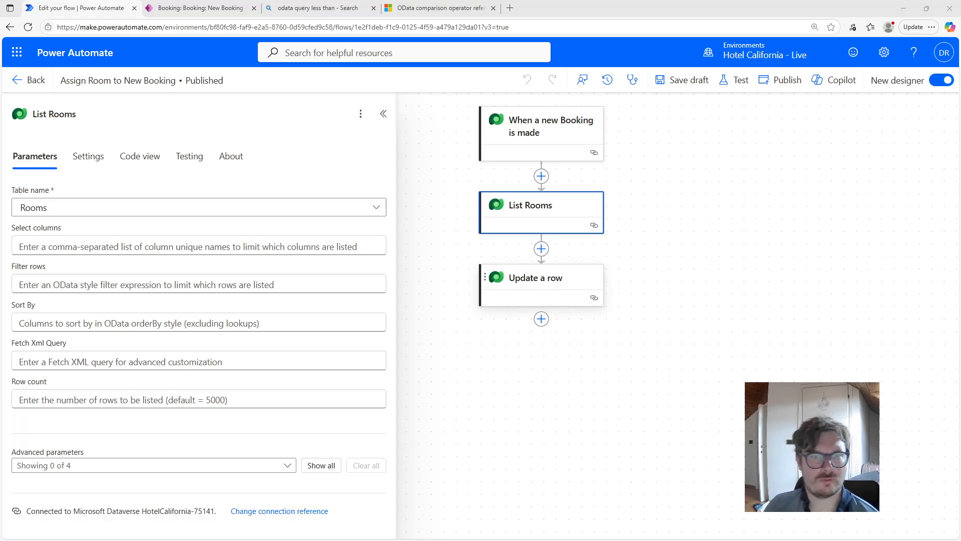
Step: Add the Assigned Room (Rooms) advanced parameter to the Update a row action and activate its empty field
click(561, 276)
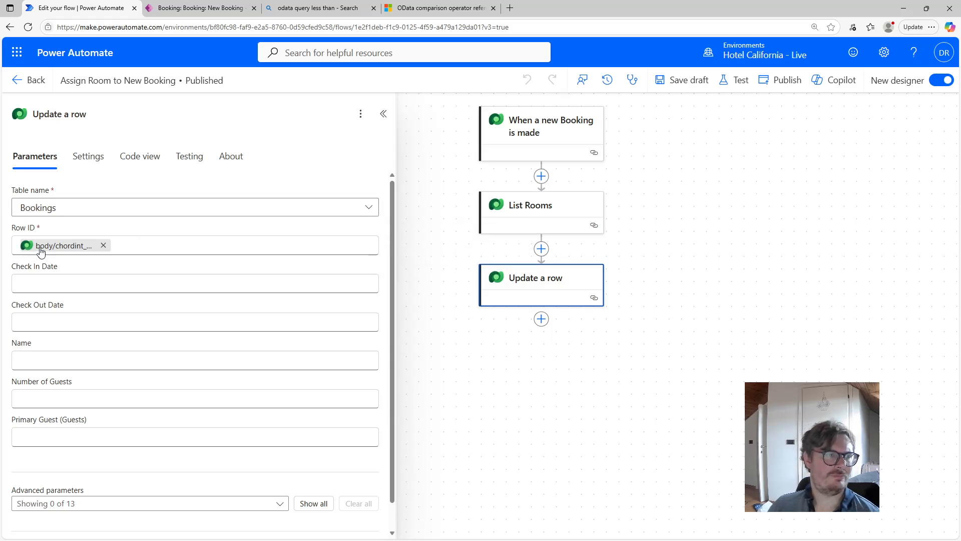
click(89, 503)
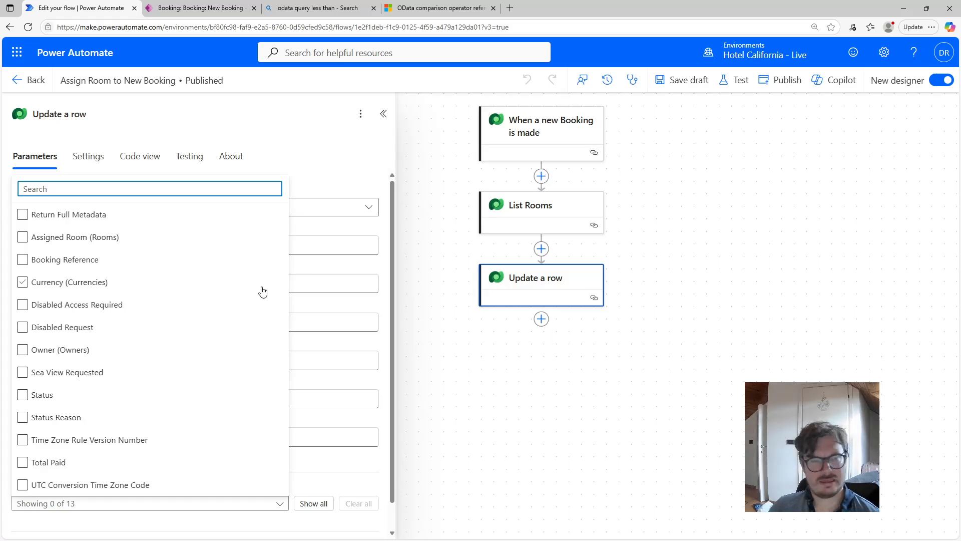
click(337, 181)
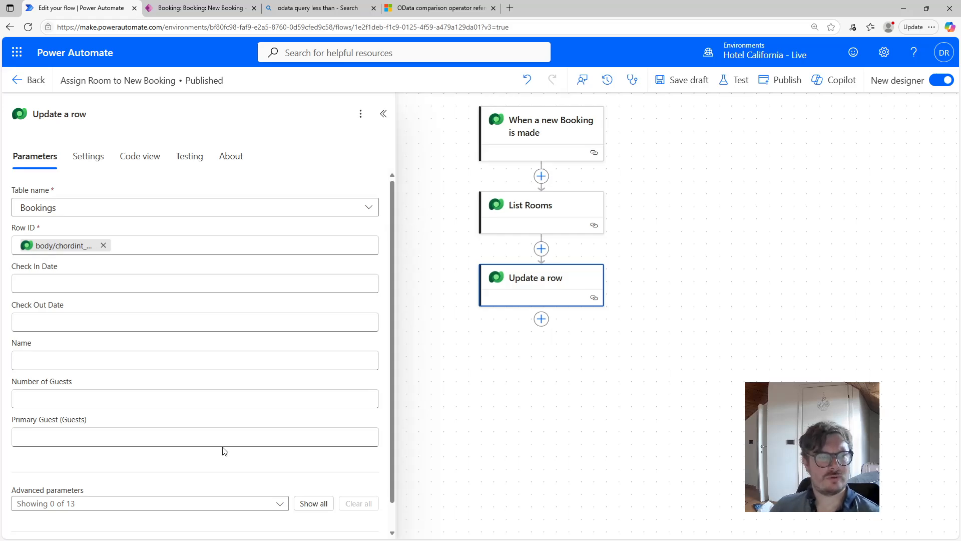
click(64, 507)
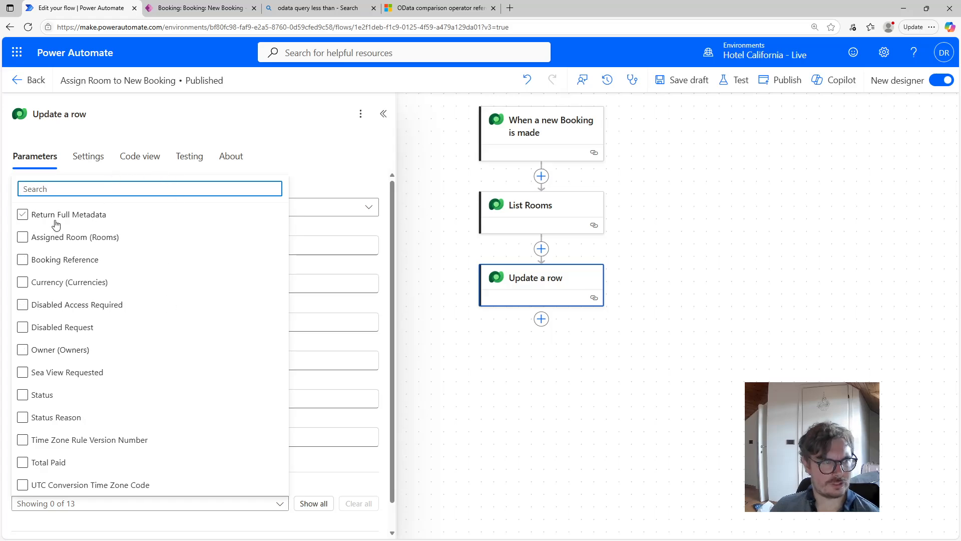
click(45, 468)
click(45, 291)
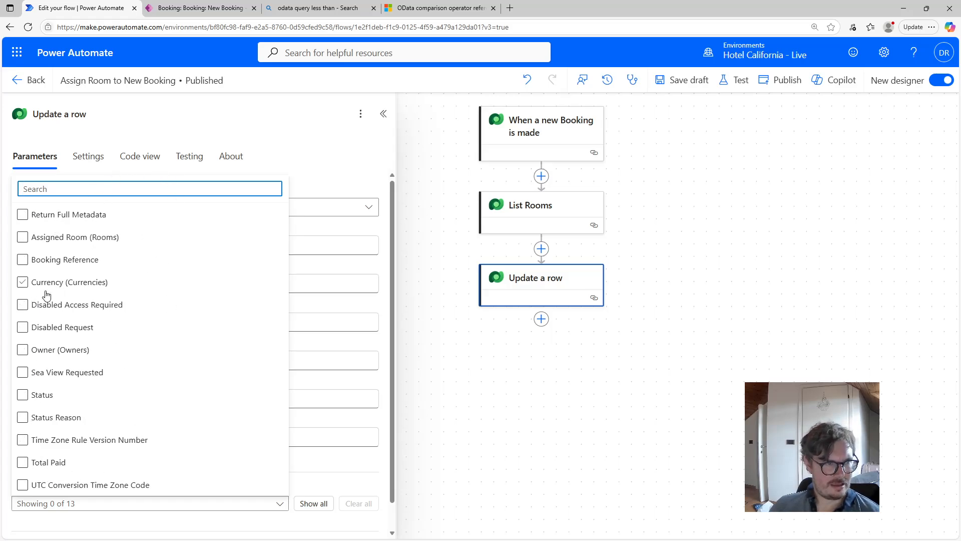
click(79, 464)
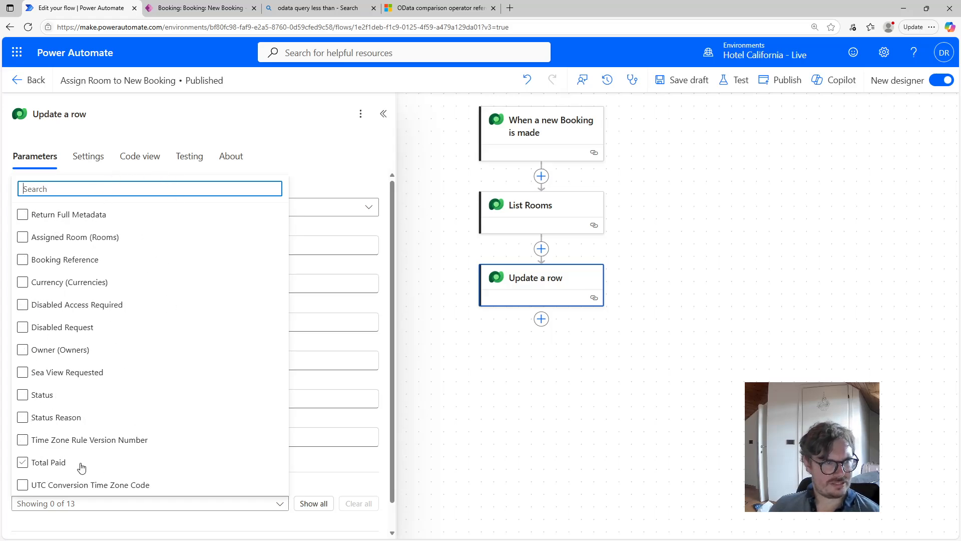
click(54, 243)
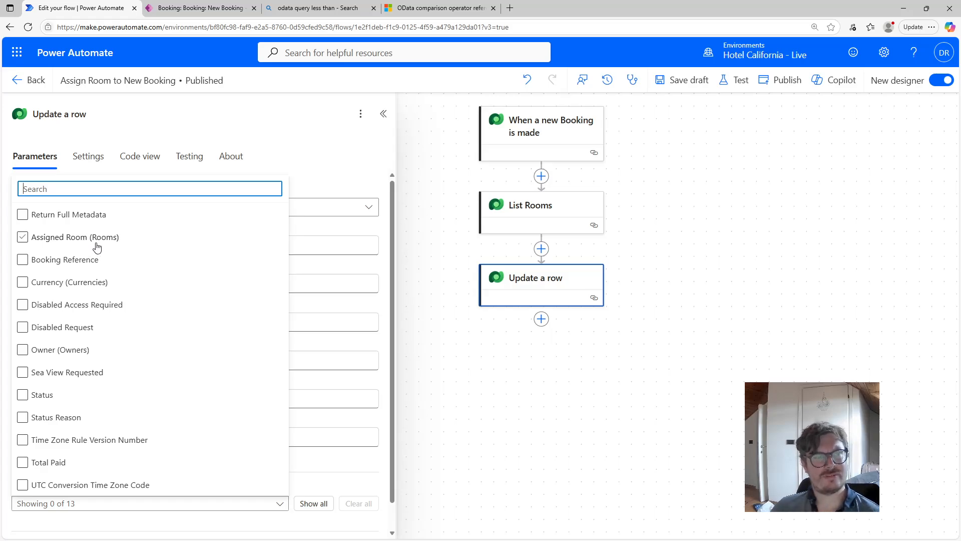
click(328, 465)
scroll(328, 466, down, 1)
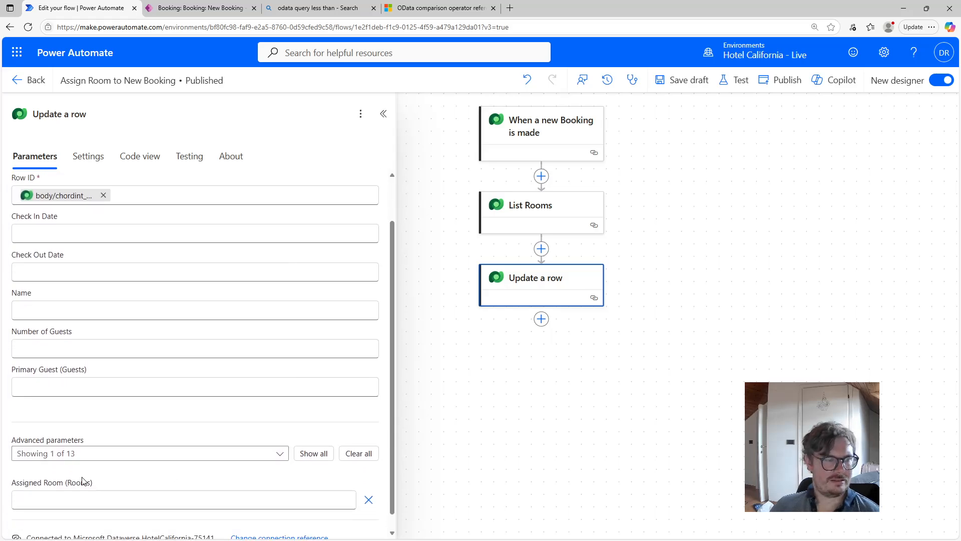
click(64, 497)
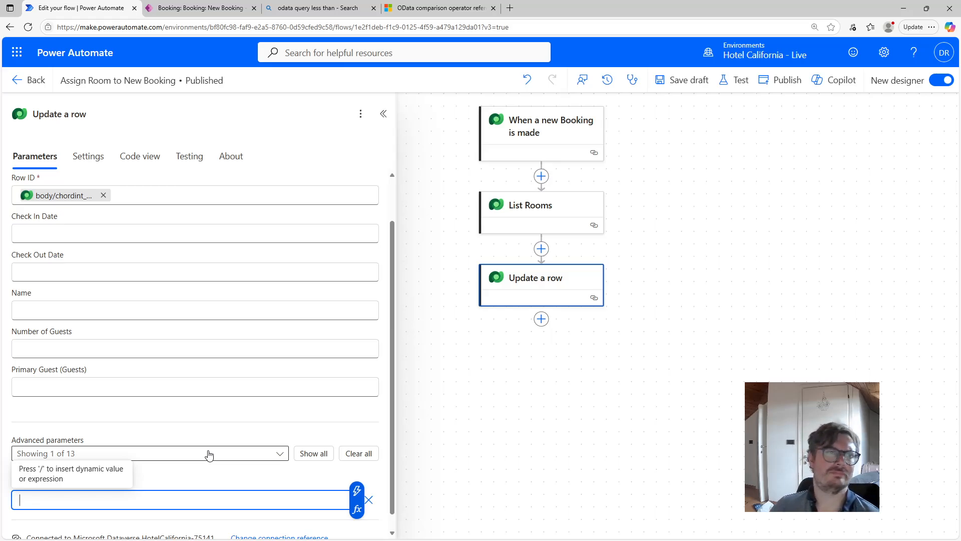
Step: Switch to Power Apps at make.powerapps.com and open the Room table in the Hotel California solution
click(299, 13)
click(283, 22)
text(make.powerapps.com)
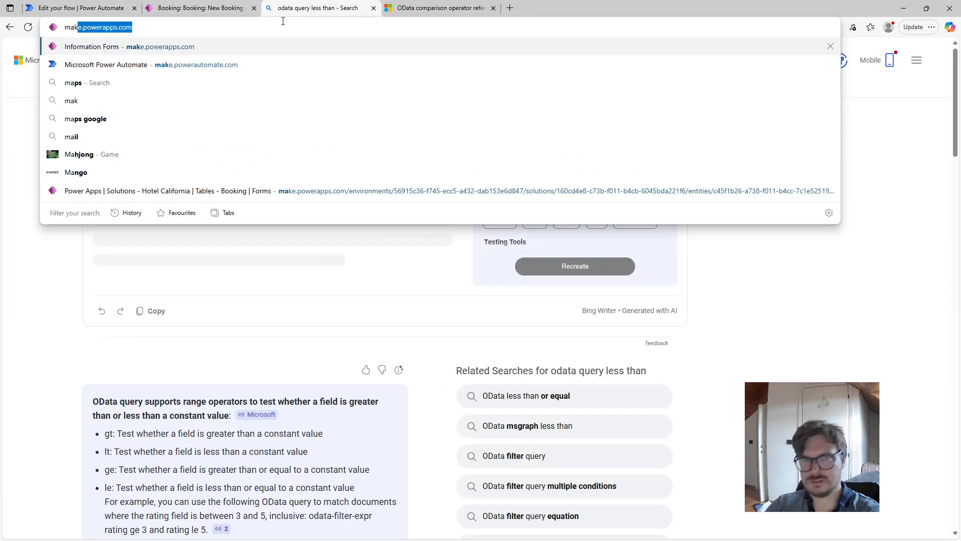
key(Return)
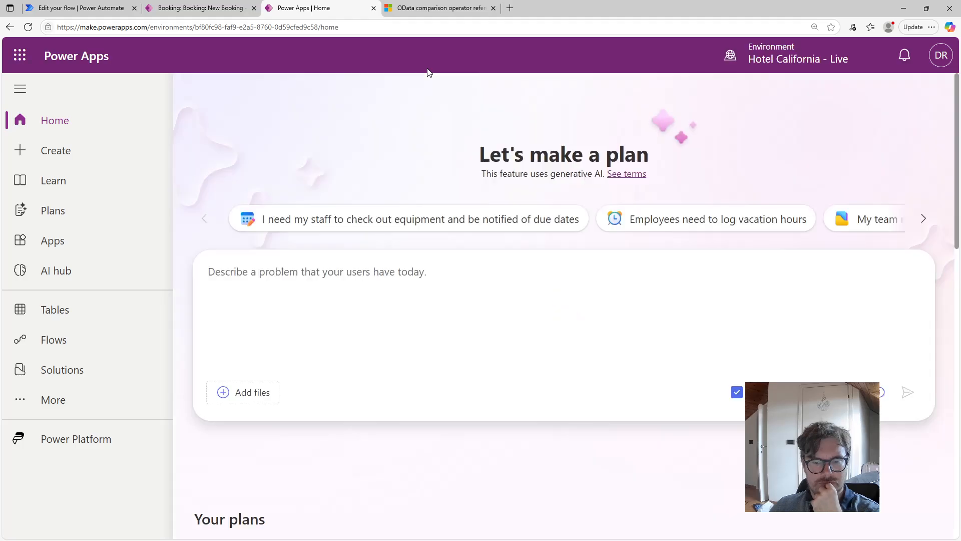
click(88, 378)
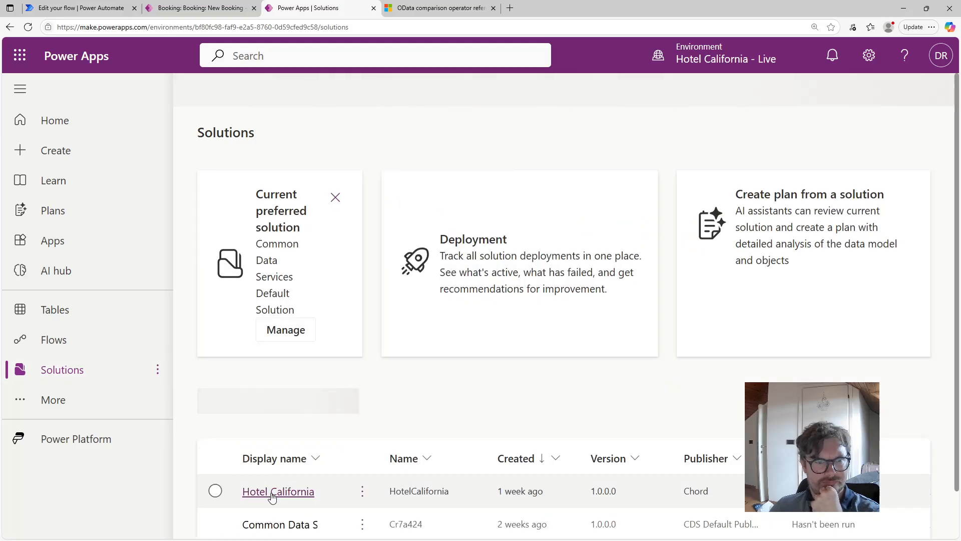
click(272, 494)
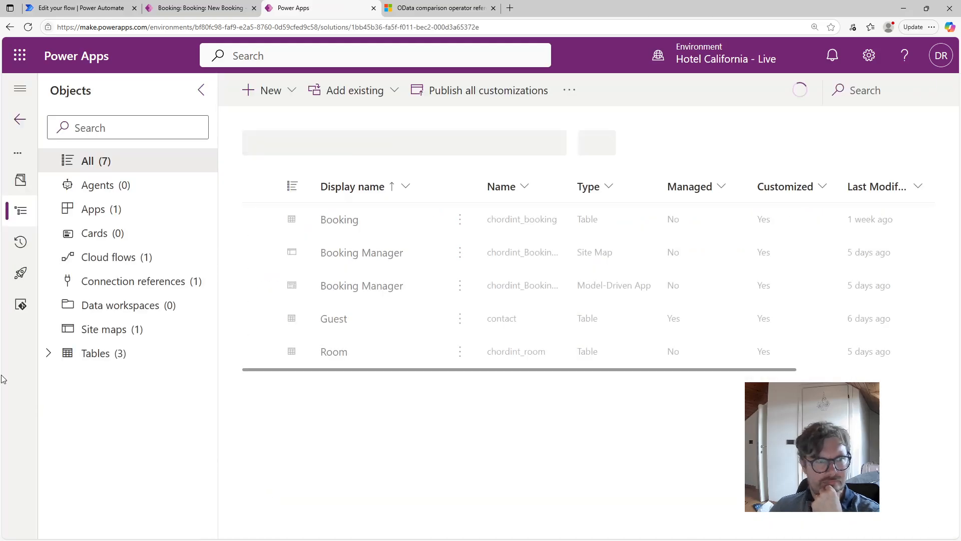
click(48, 355)
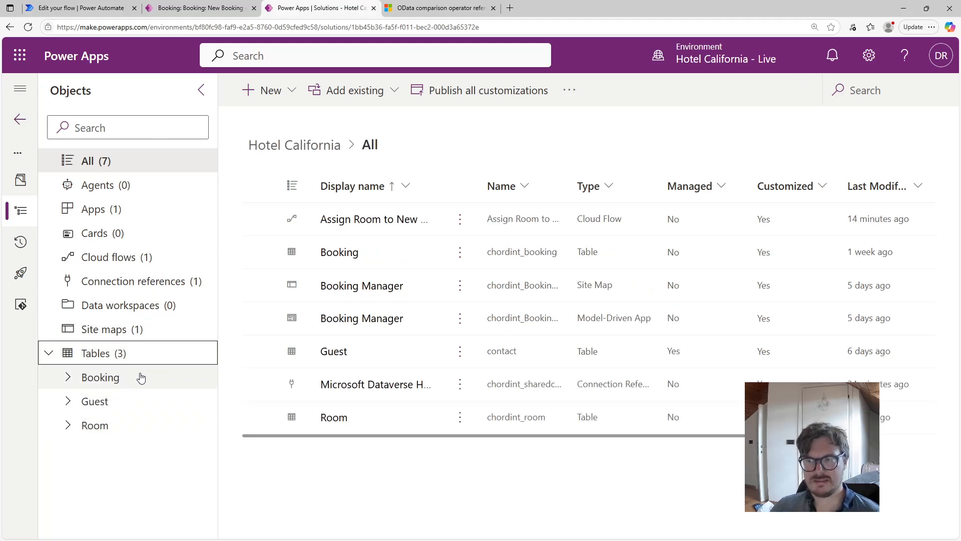
click(69, 426)
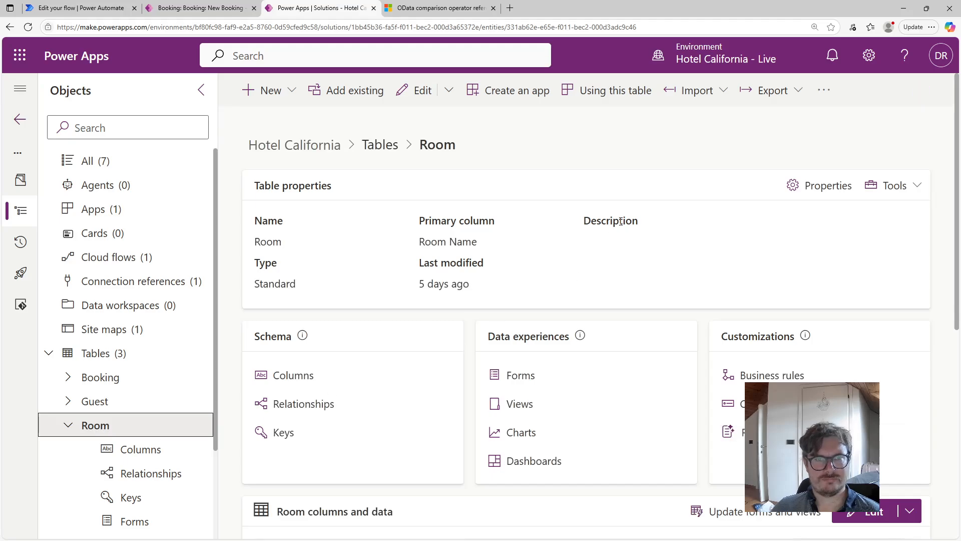
Step: Examine the Room table's properties and advanced options for its schema and logical names, leaving everything unsaved
click(847, 190)
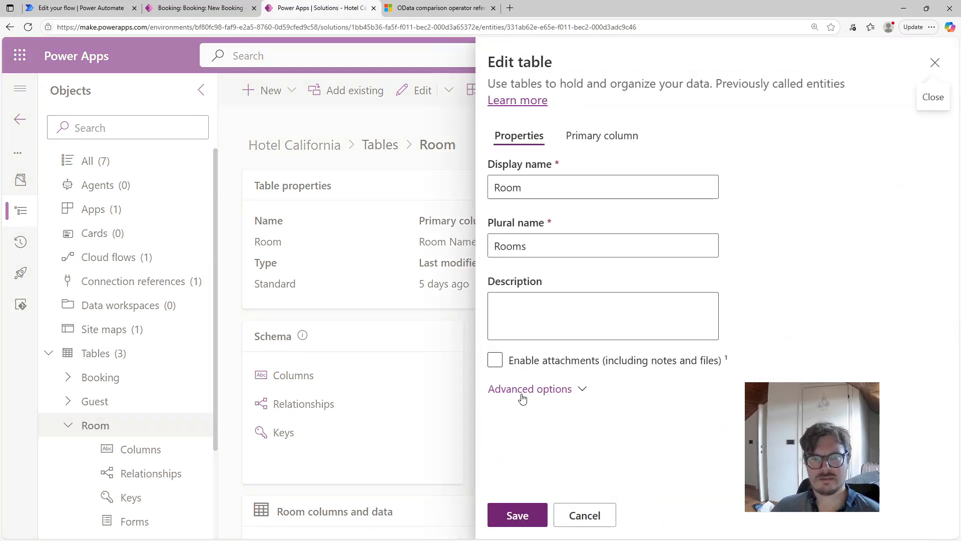
click(522, 398)
scroll(568, 423, down, 1)
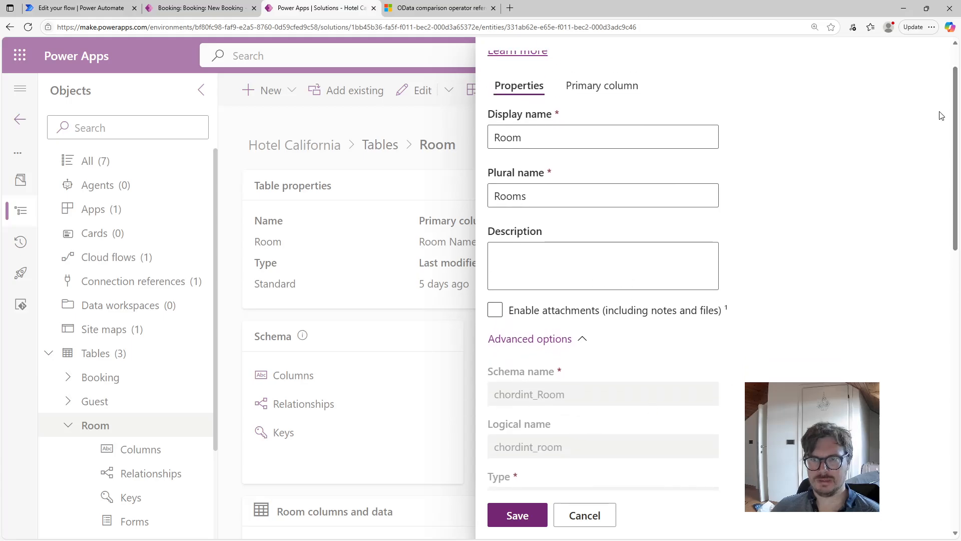
drag(956, 102, 954, 395)
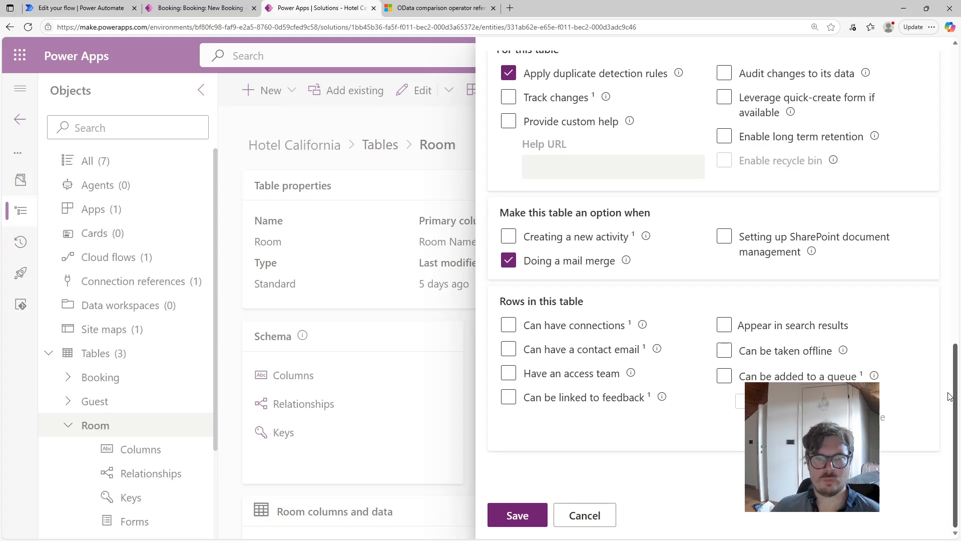
click(371, 328)
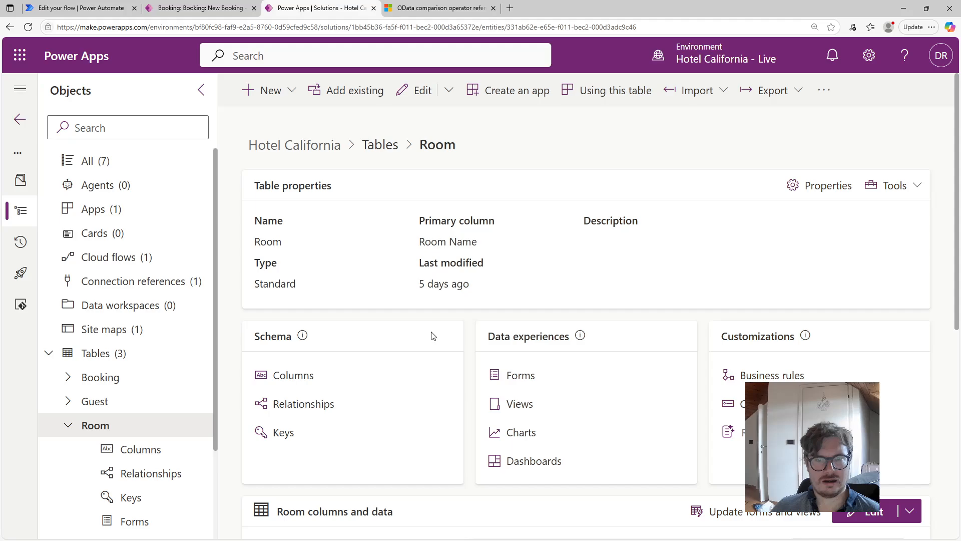
Step: Try the Room table's copied schema name, chordint_Room, as the Assigned Room value in the flow's Update a row action
click(917, 187)
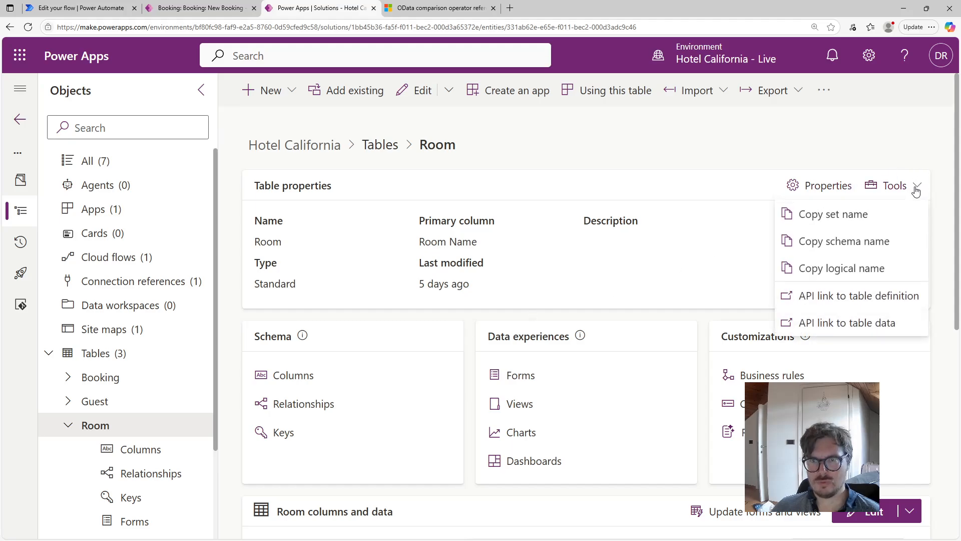
click(824, 241)
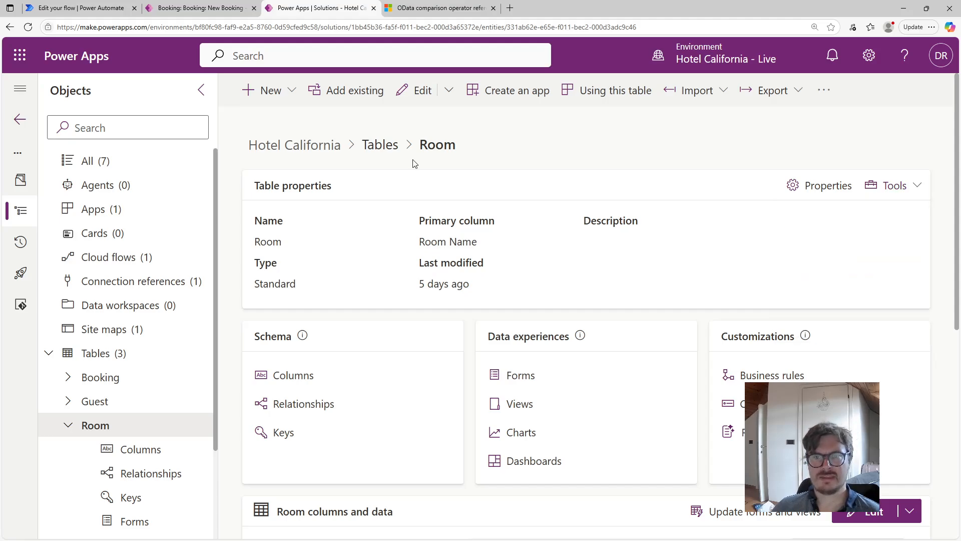
click(80, 8)
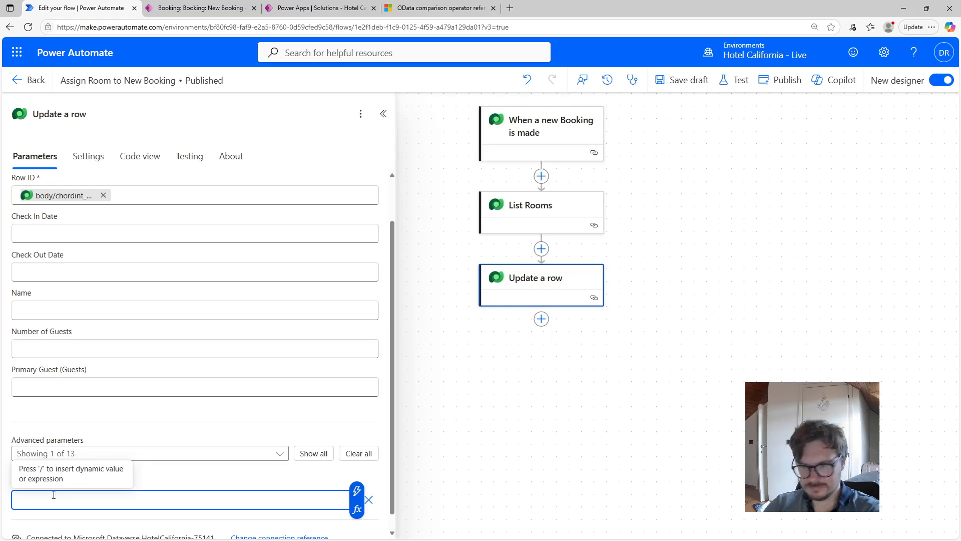
key(ctrl+v)
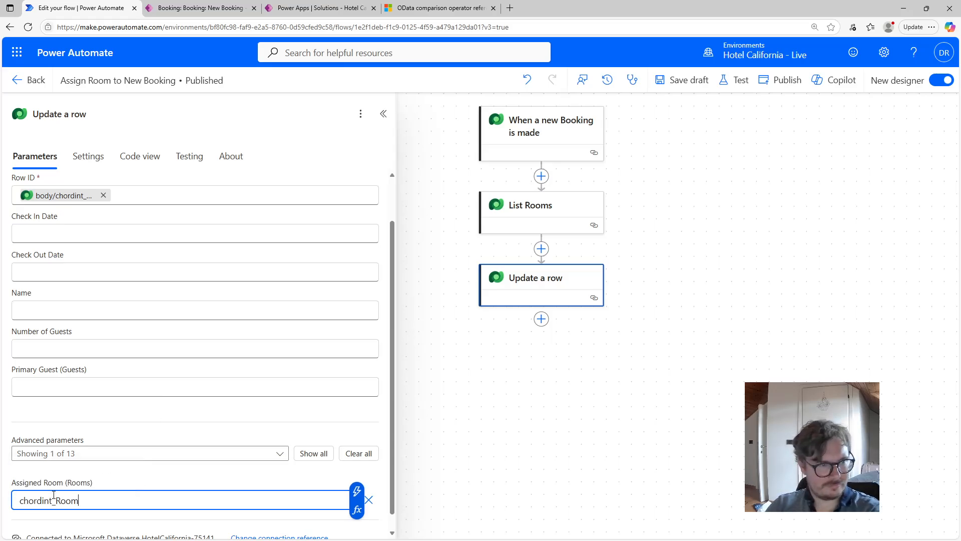
double_click(31, 505)
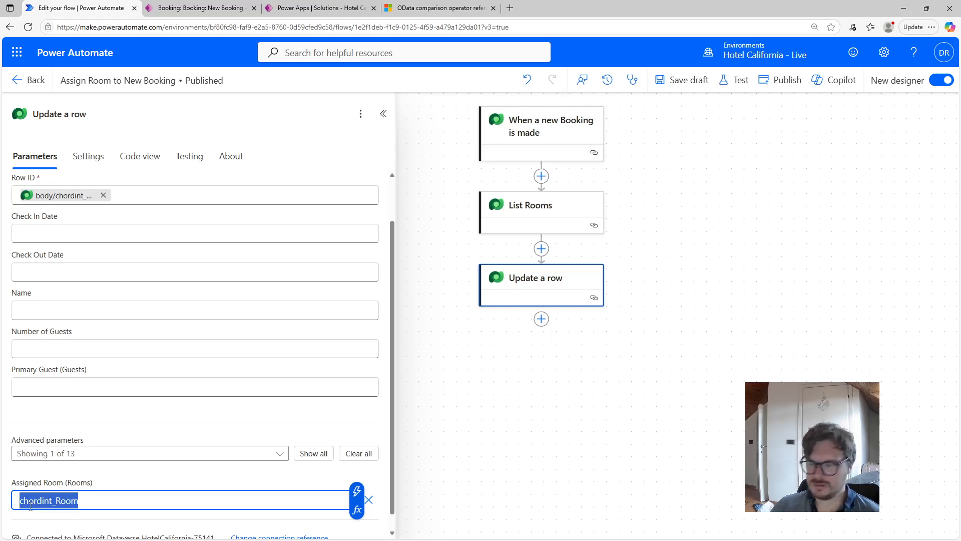
key(BackSpace)
Step: Try the Room table's copied set name, chordint_rooms, in the Assigned Room field of the Update a row action
click(320, 8)
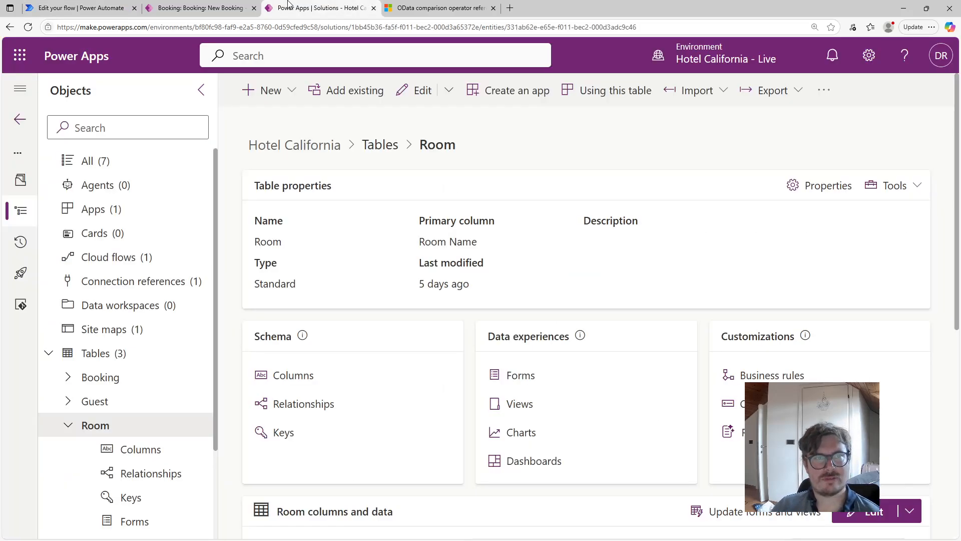
click(876, 189)
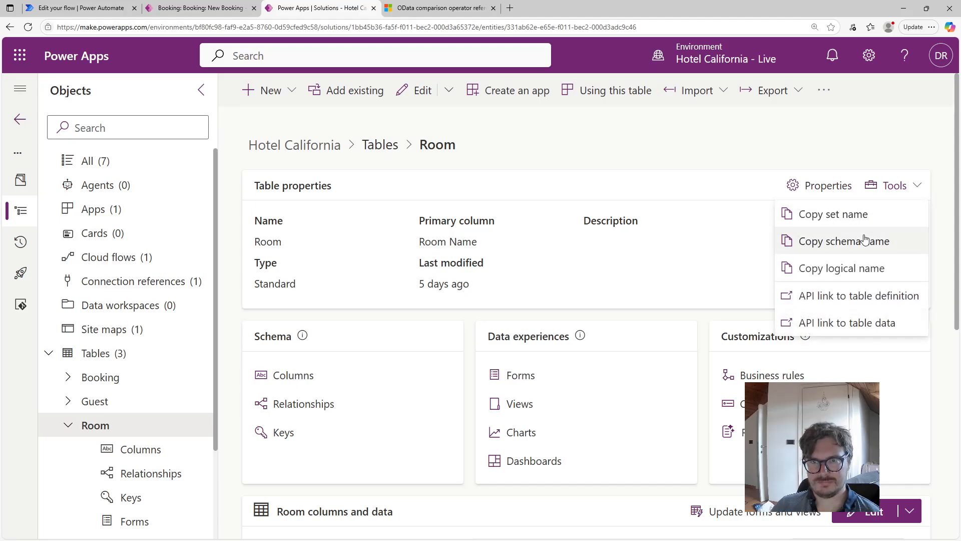
click(830, 215)
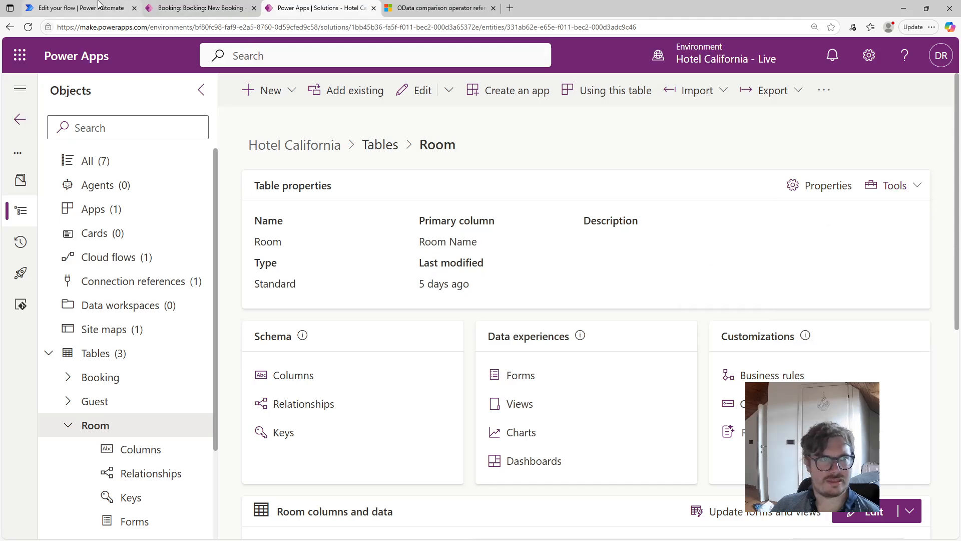
click(80, 8)
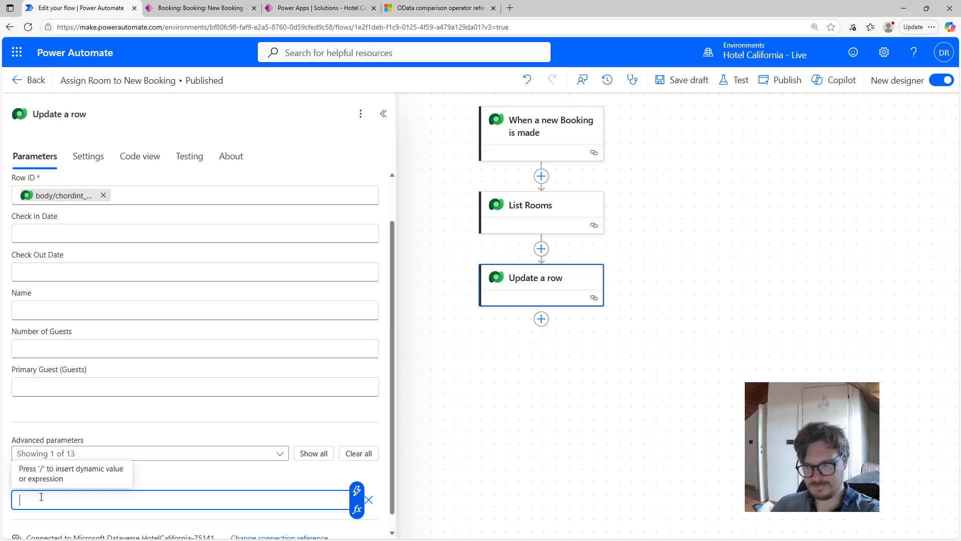
text(v)
key(BackSpace)
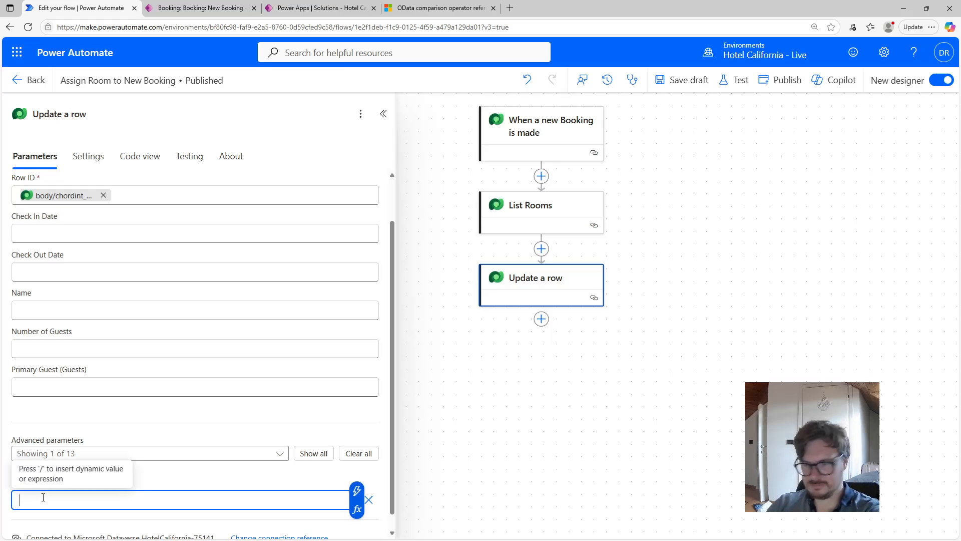
key(ctrl+v)
key(ctrl+a)
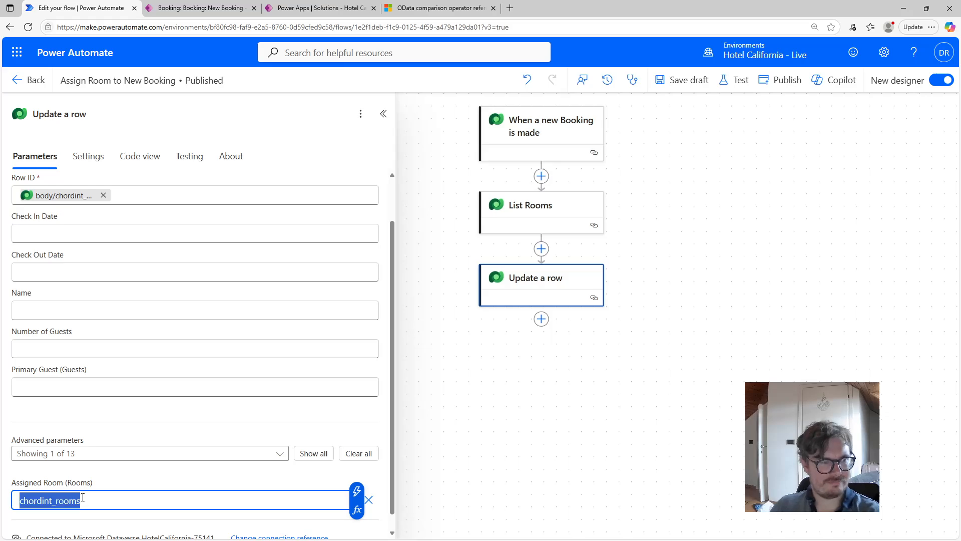
key(BackSpace)
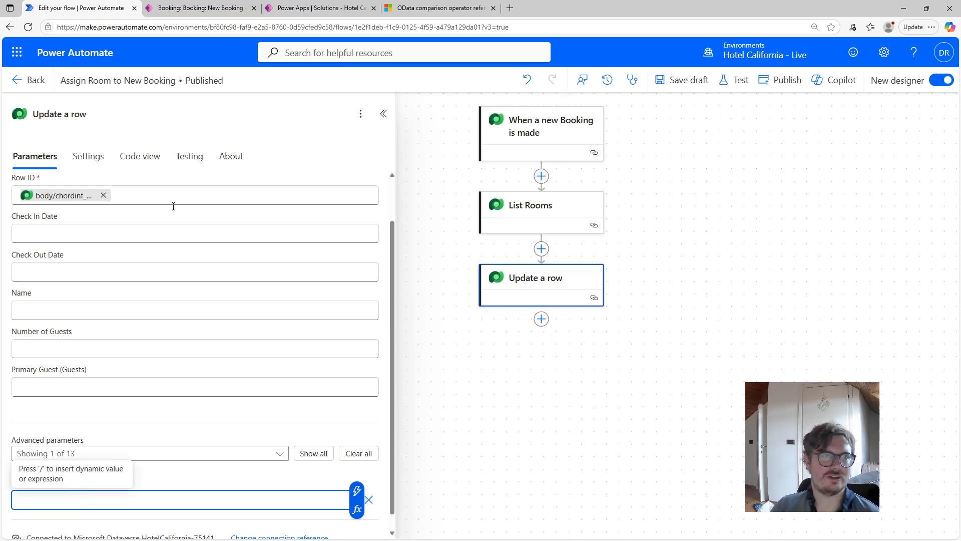
Step: Try the Room table's copied logical name, chordint_room, as the Assigned Room value in the flow, and clear it again
click(279, 4)
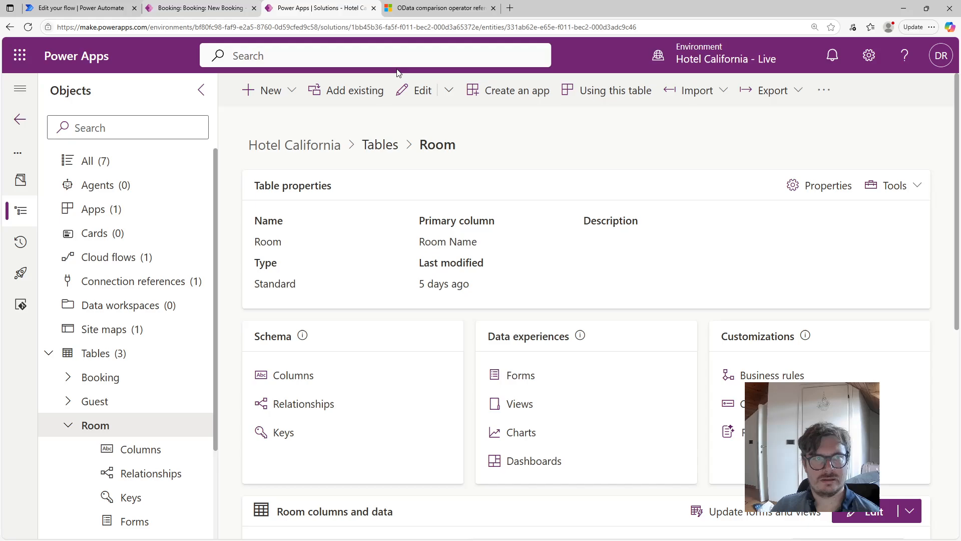
click(821, 185)
click(937, 69)
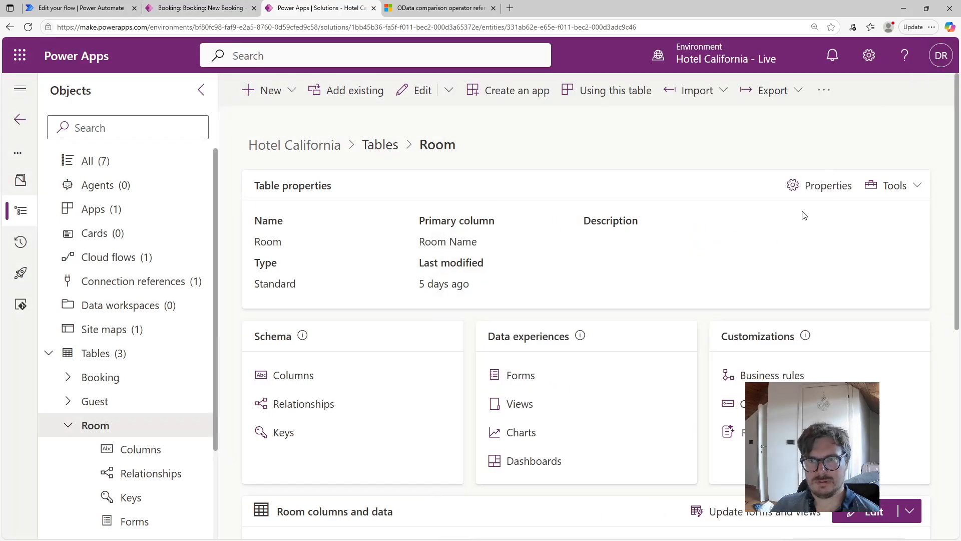
click(873, 188)
click(832, 269)
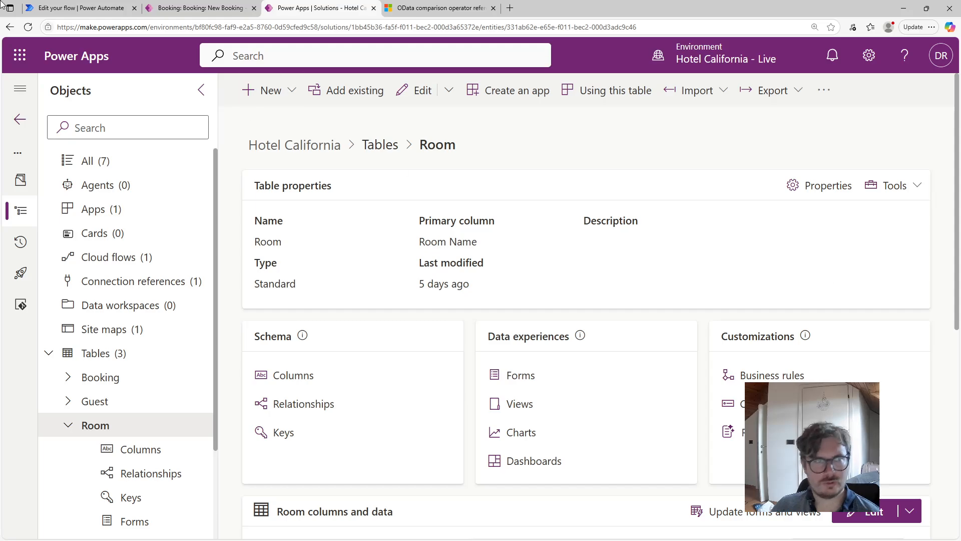
click(70, 8)
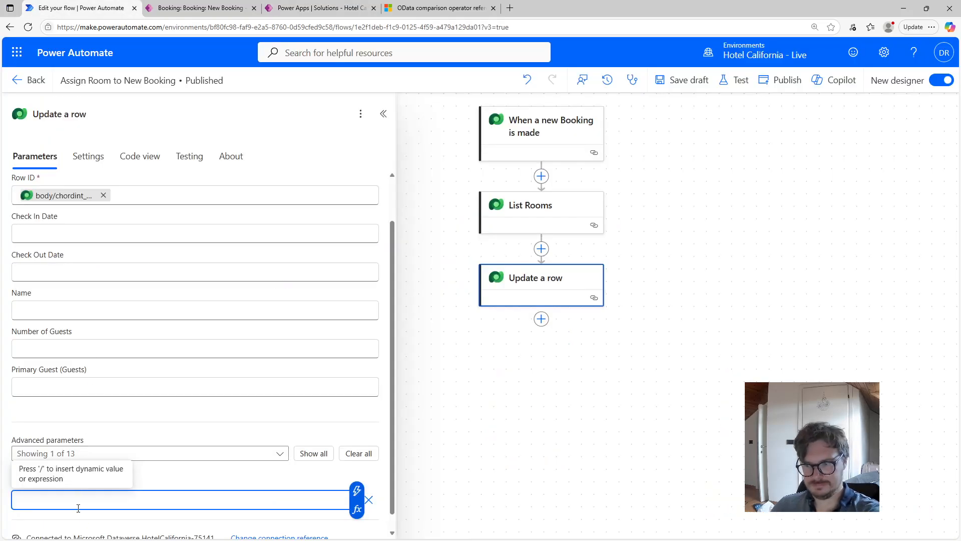
key(ctrl+v)
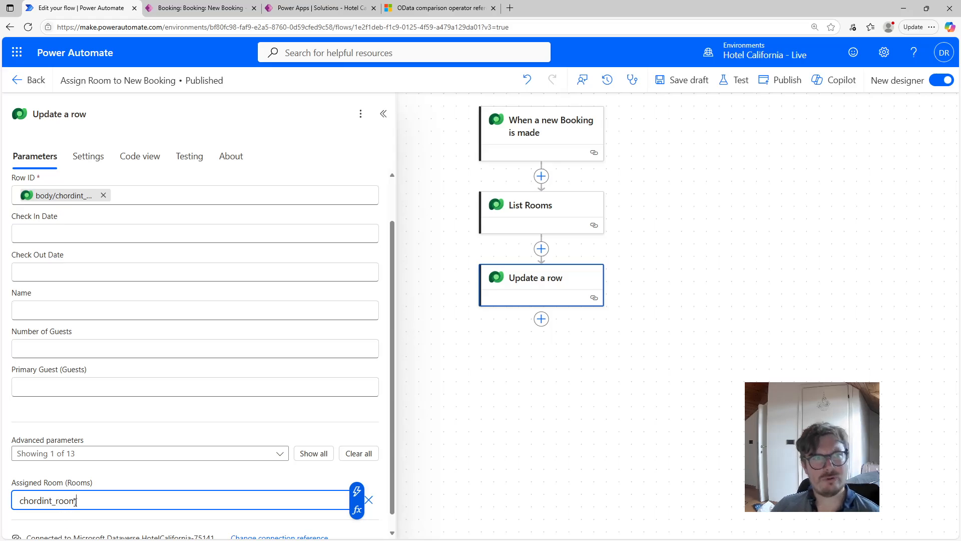
double_click(75, 502)
key(BackSpace)
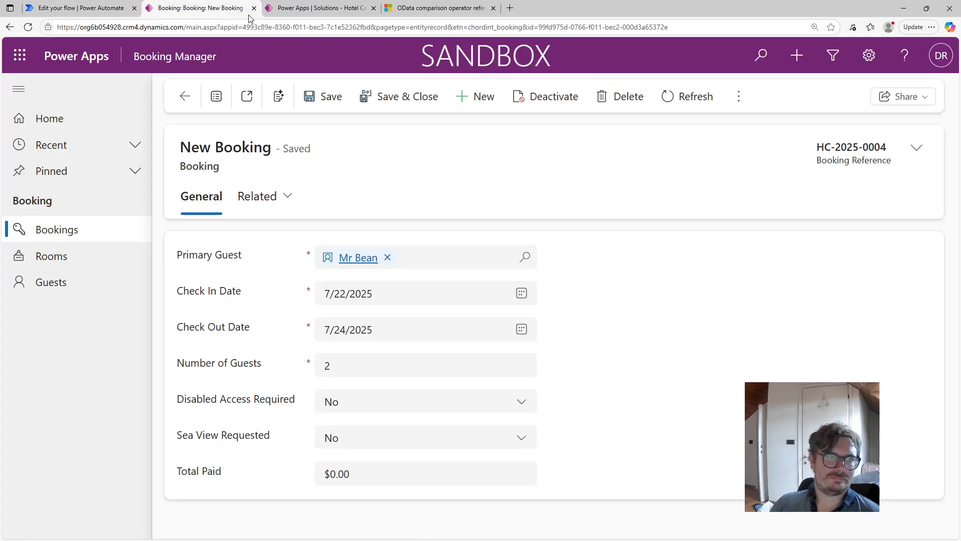
Step: Copy the Room table's set name and enter it in the flow's Assigned Room field with a leading slash, as /chordint_rooms
click(200, 7)
click(295, 9)
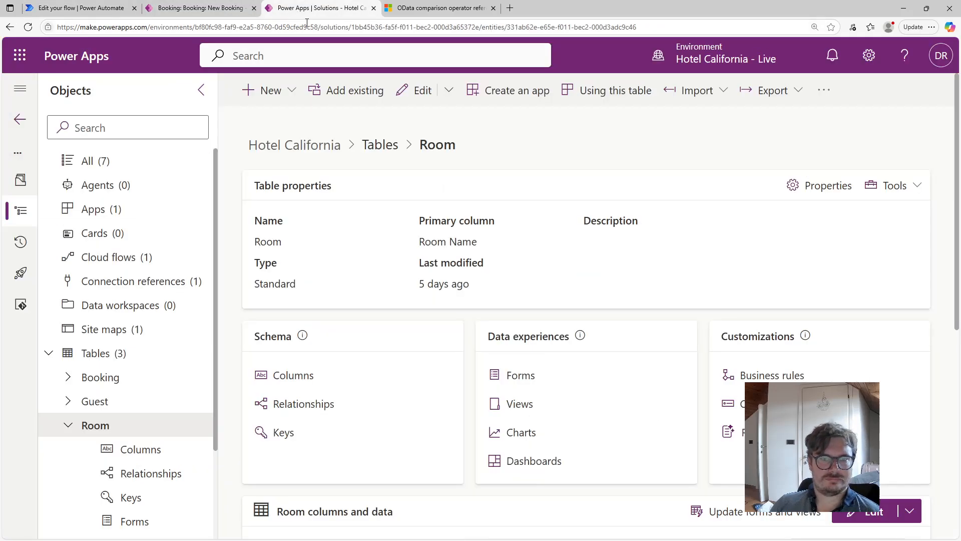
click(841, 186)
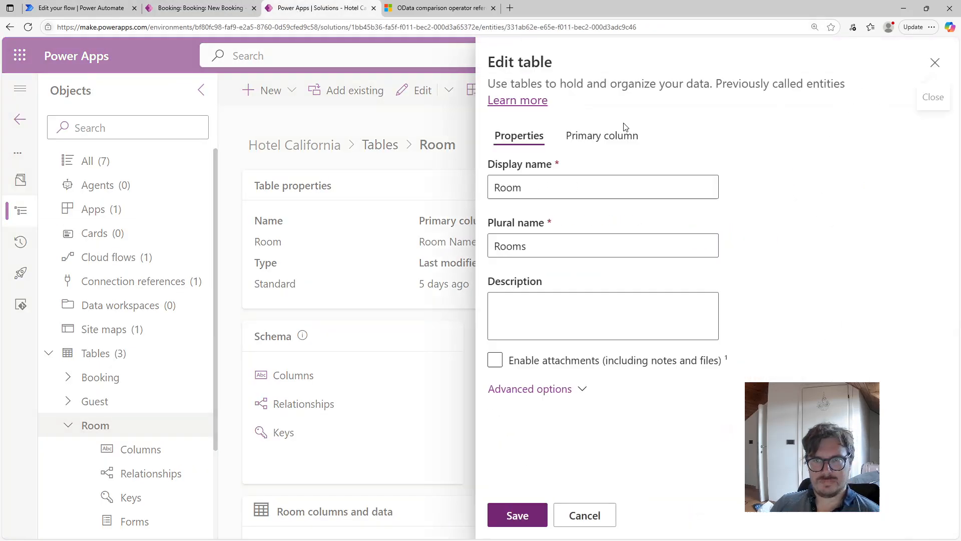
click(934, 72)
click(893, 186)
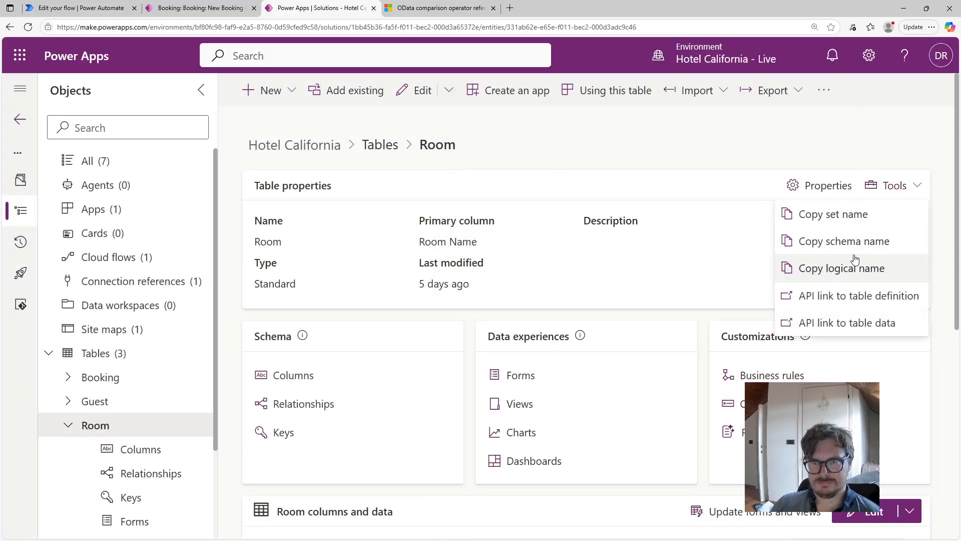
click(811, 214)
click(80, 7)
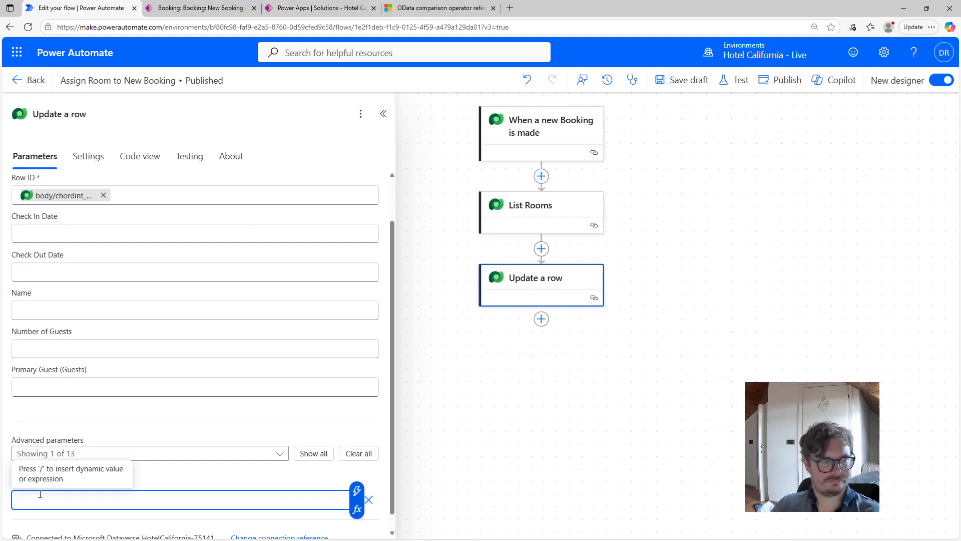
key(ctrl+v)
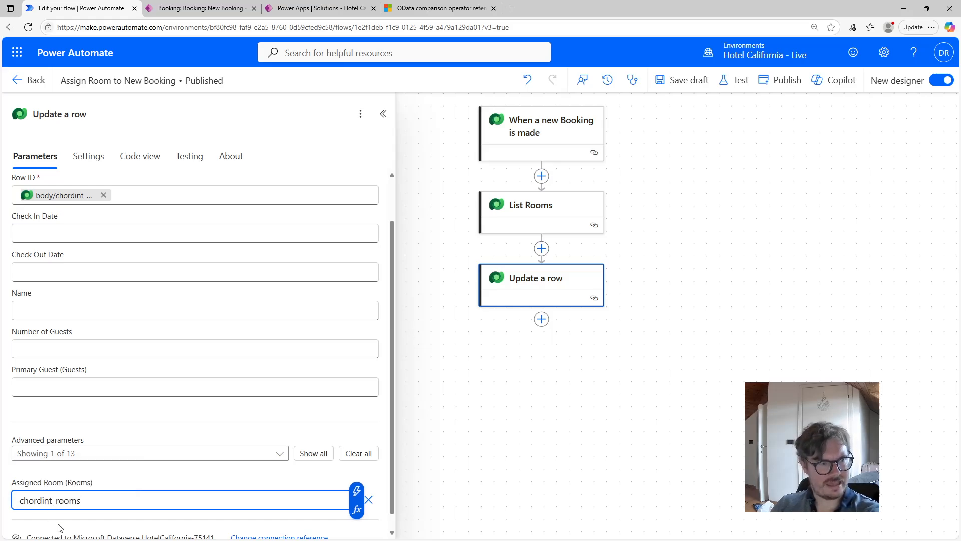
click(24, 503)
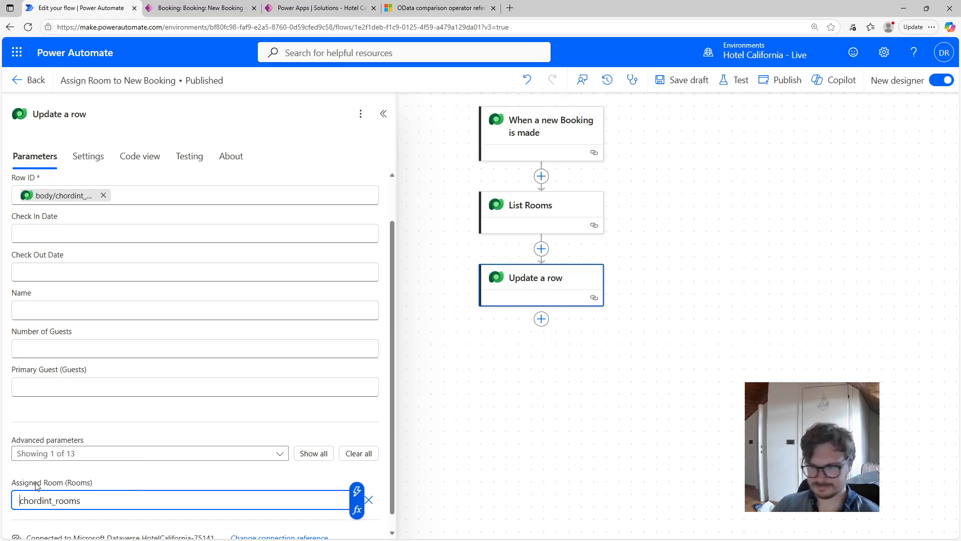
text(/)
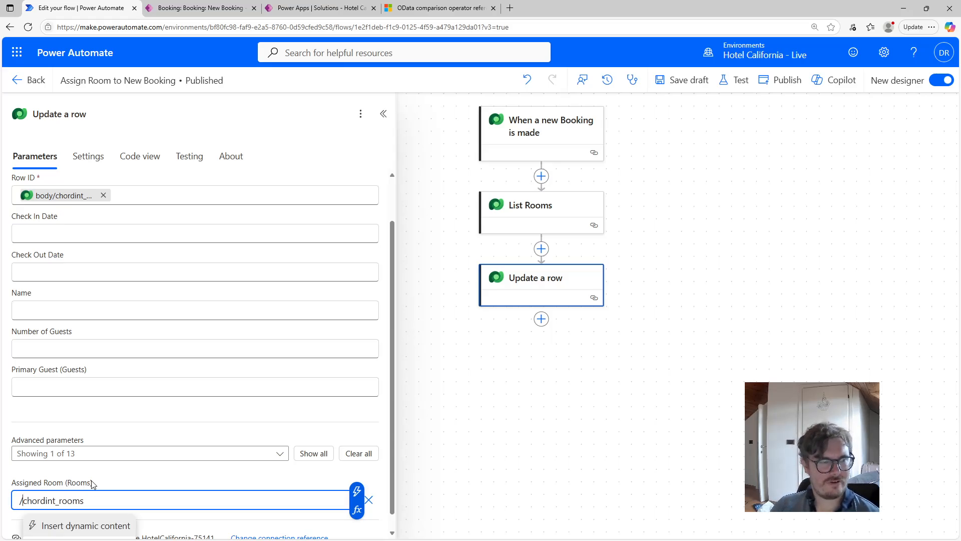
click(53, 477)
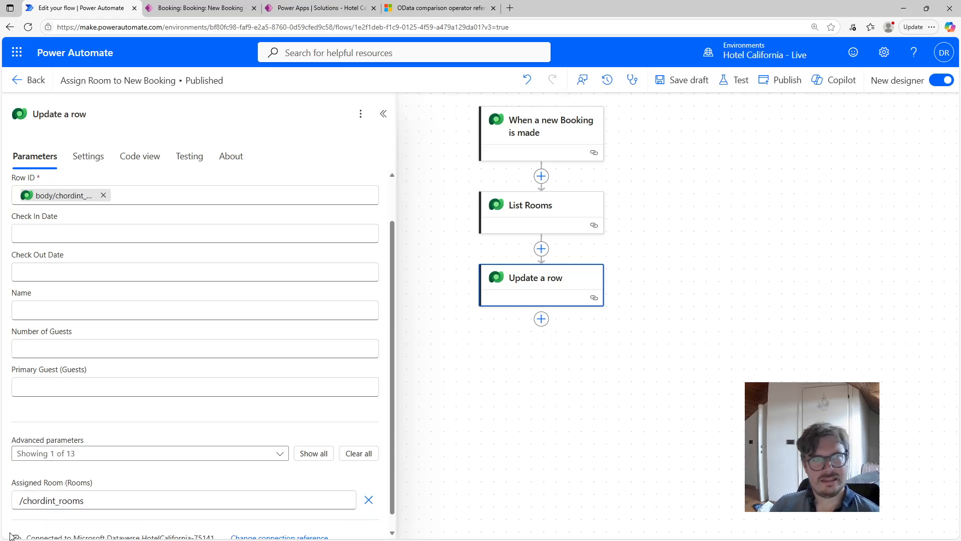
Step: Open the API link to the Room table's data and examine the web address for the table's set name
click(346, 6)
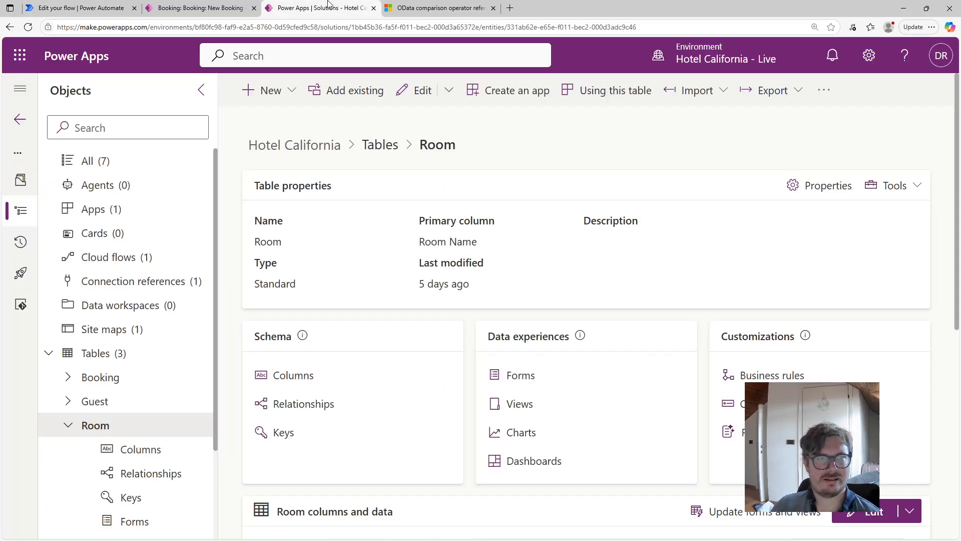
click(233, 8)
click(322, 6)
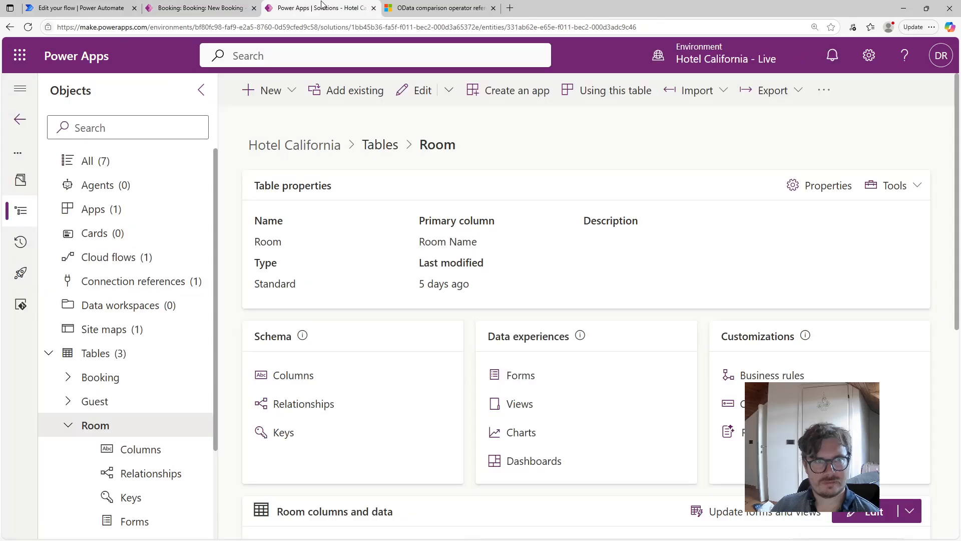
click(901, 187)
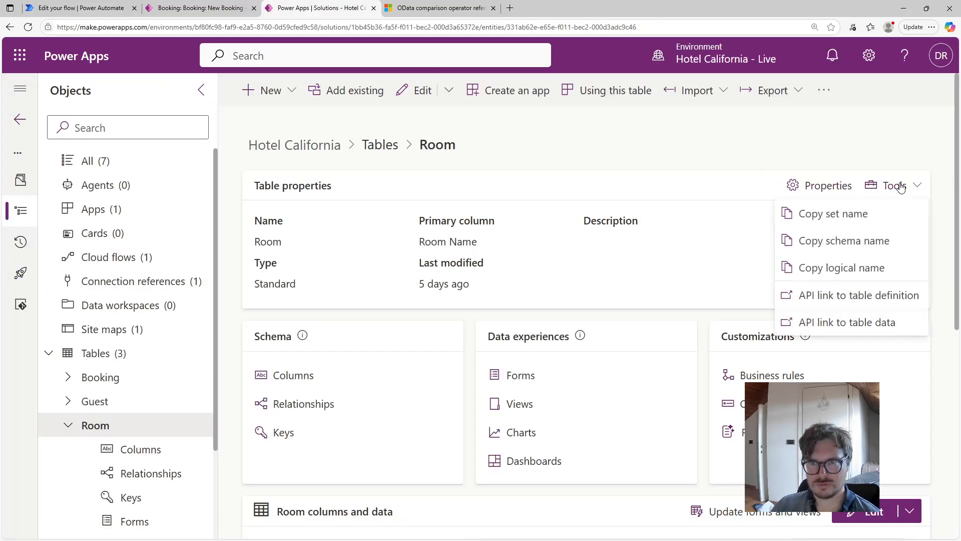
click(878, 324)
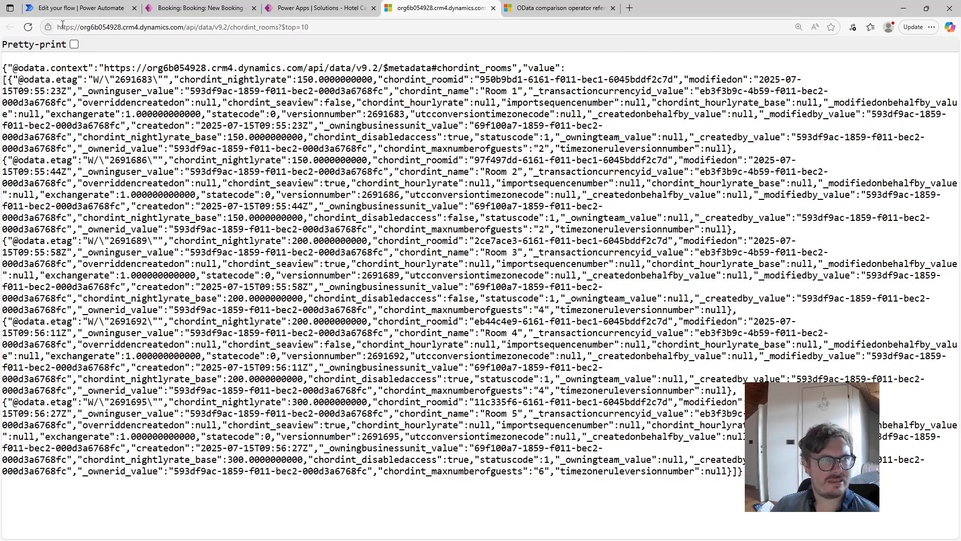
drag(67, 29, 273, 34)
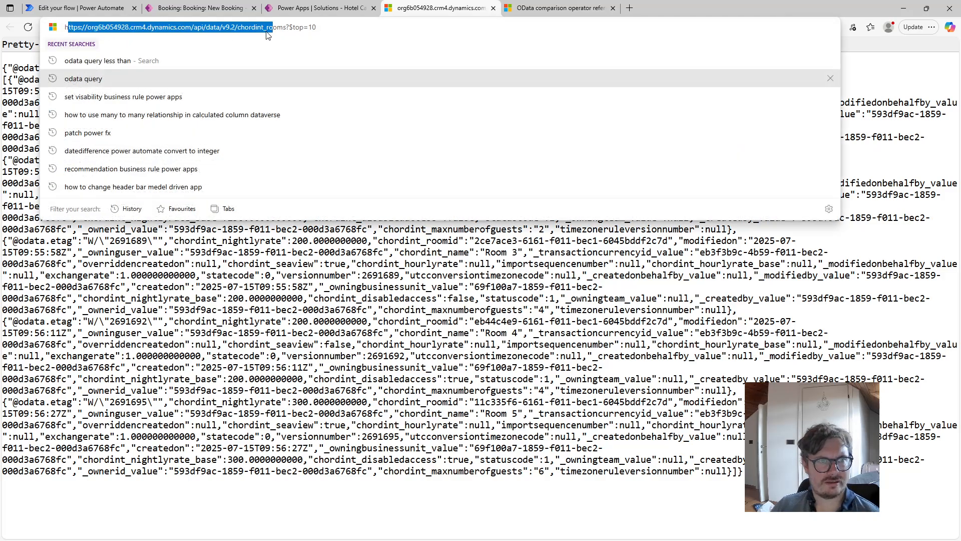
click(264, 29)
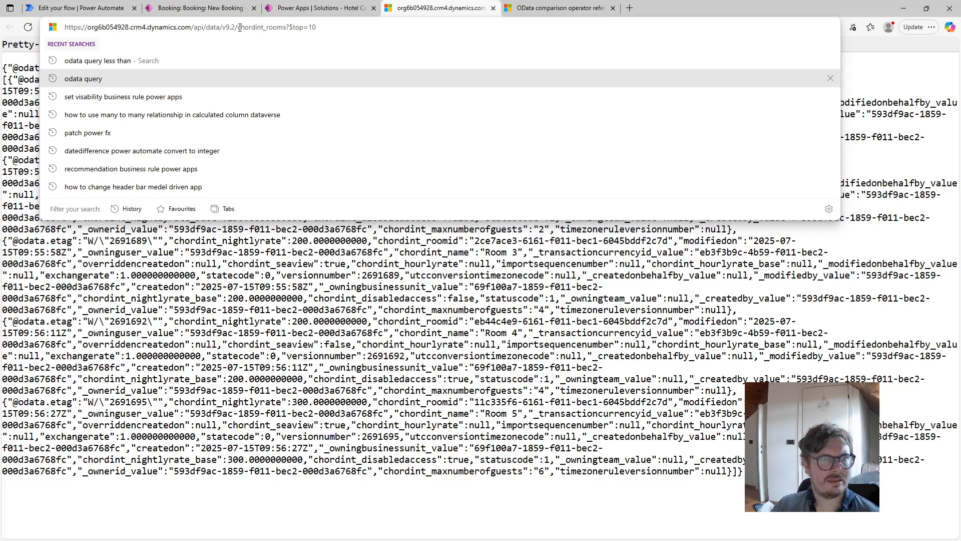
drag(238, 27, 287, 26)
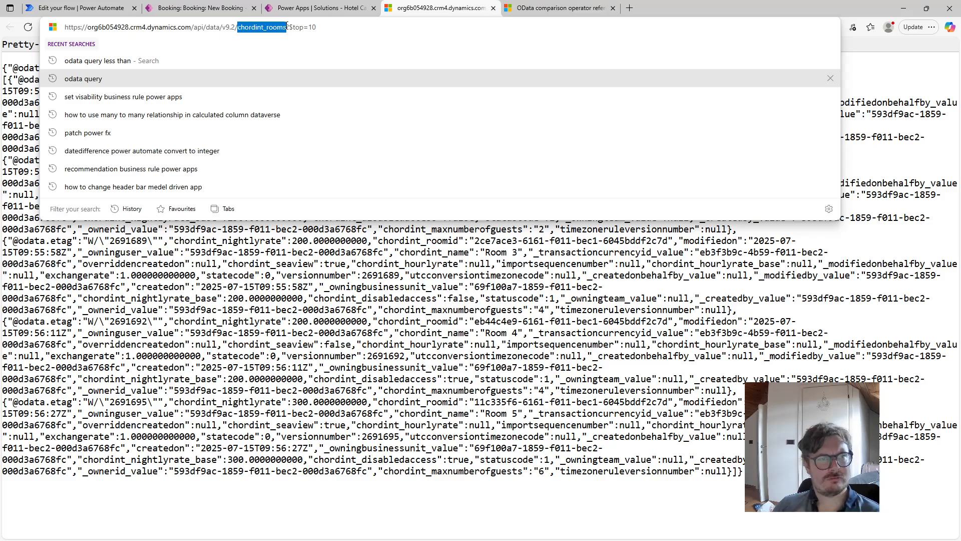
drag(239, 26, 288, 28)
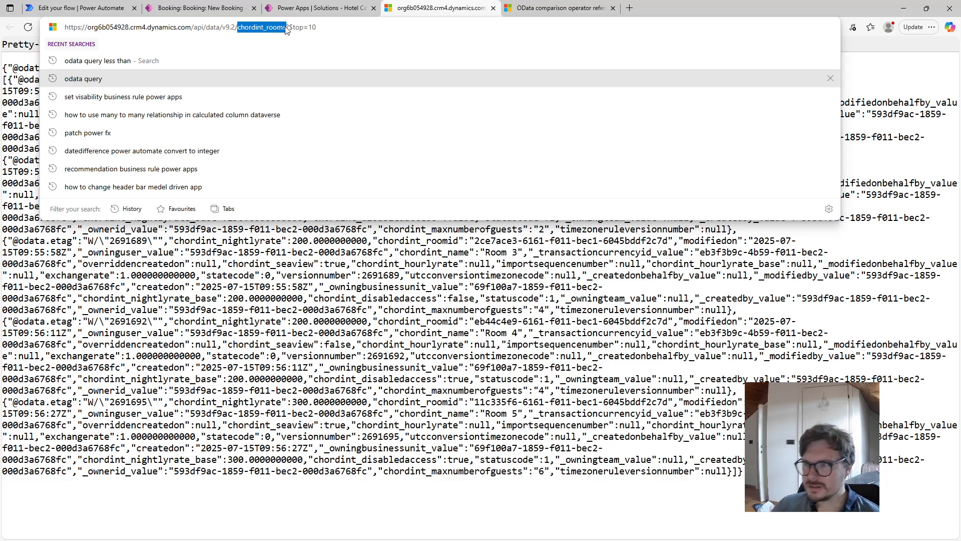
click(852, 114)
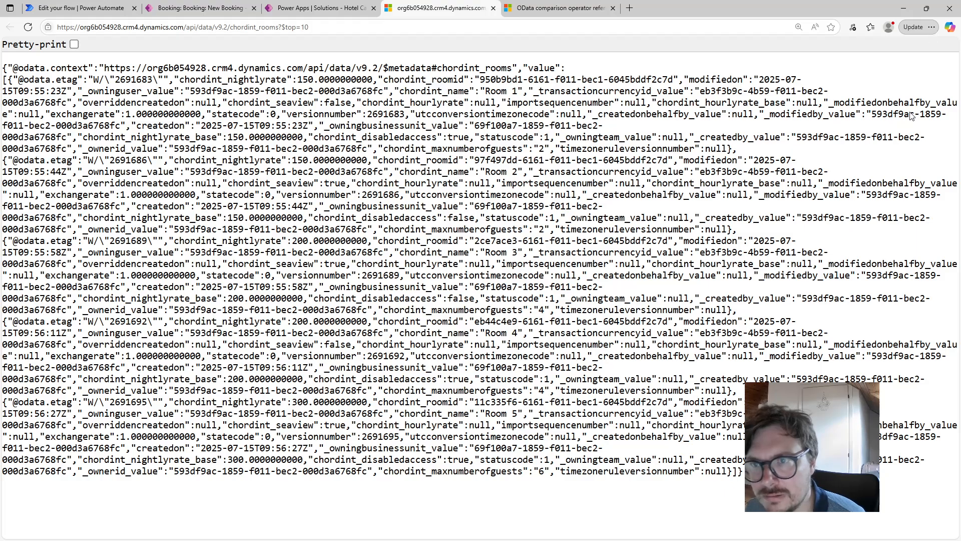
Step: Copy the set name chordint_rooms from the web address of the Room table's API data page
key(ctrl+plus)
key(ctrl+minus)
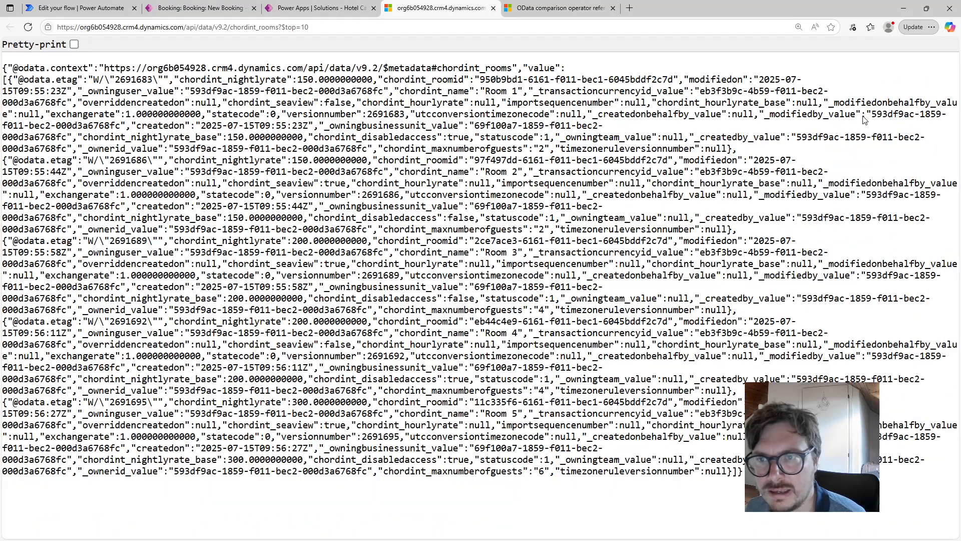
key(ctrl+0)
drag(257, 26, 239, 26)
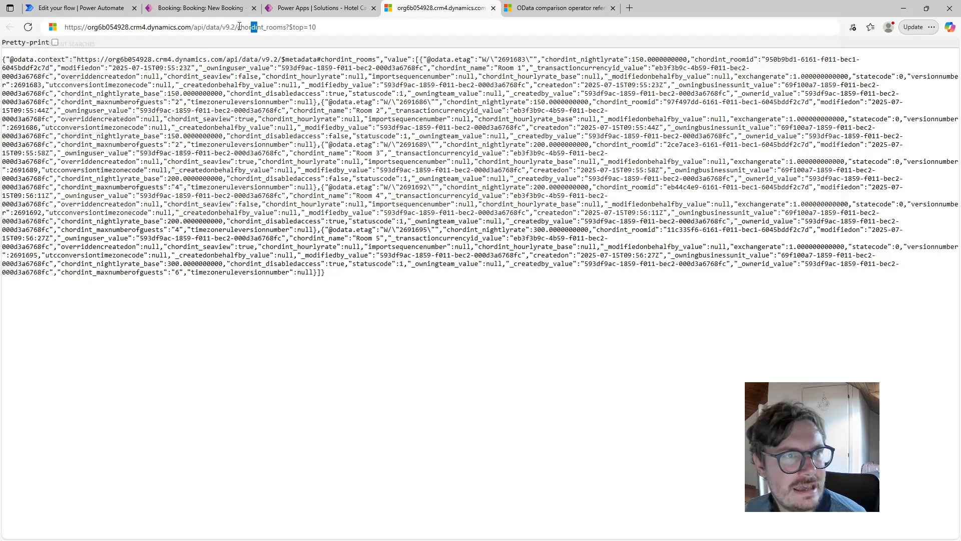
click(238, 27)
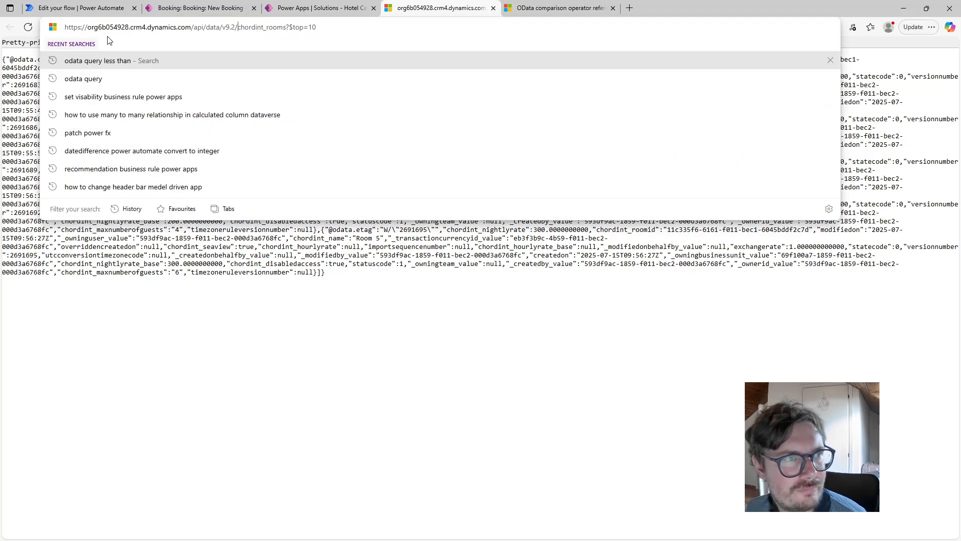
drag(239, 27, 288, 27)
key(ctrl+c)
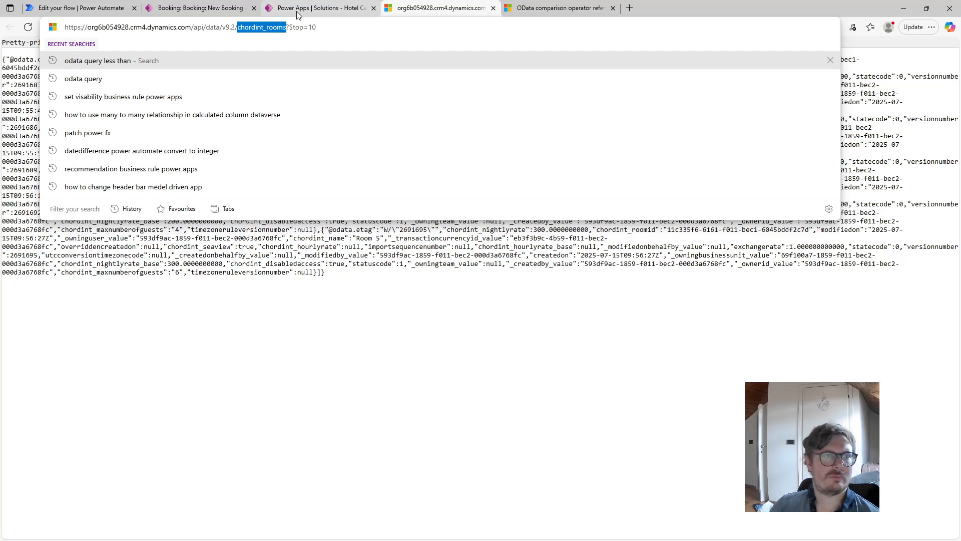
Step: Replace the name after the slash in the flow's Assigned Room field with the copied set name and append parentheses, giving /chordint_rooms()
click(297, 11)
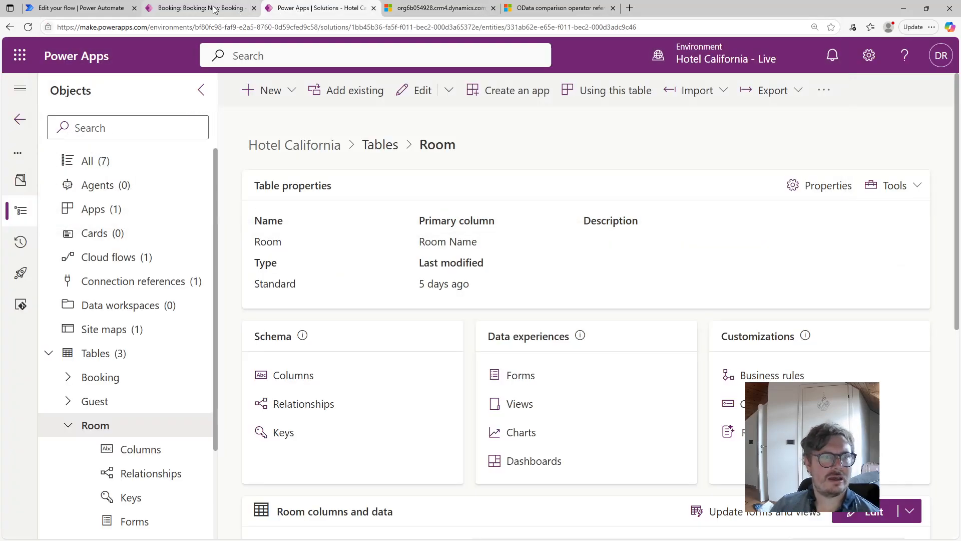
click(450, 11)
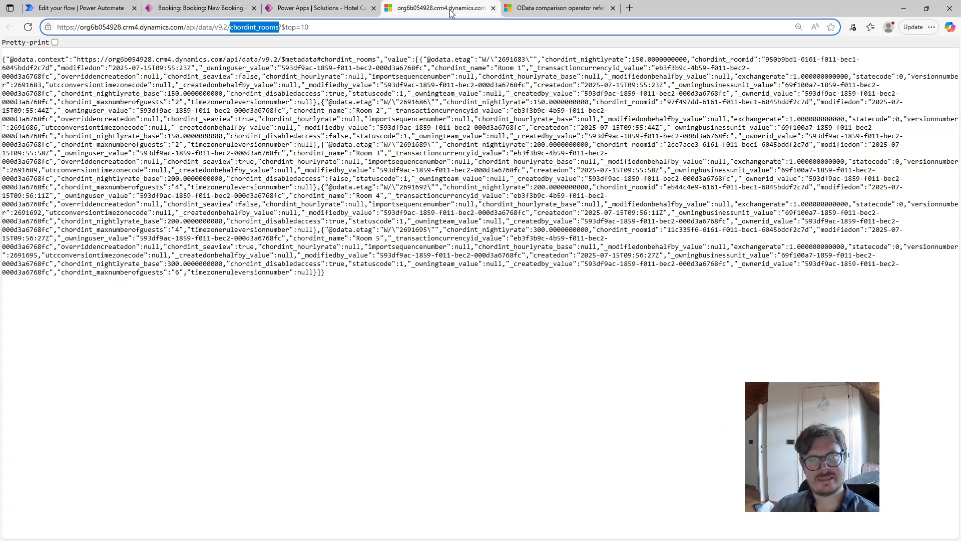
click(290, 6)
click(228, 4)
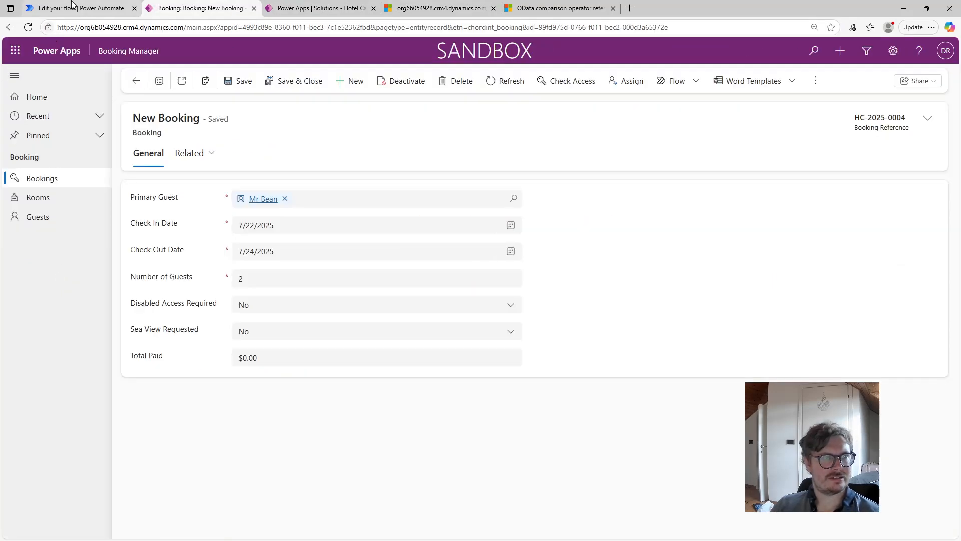
key(ctrl+shift+Tab)
drag(96, 507, 25, 500)
key(ctrl+v)
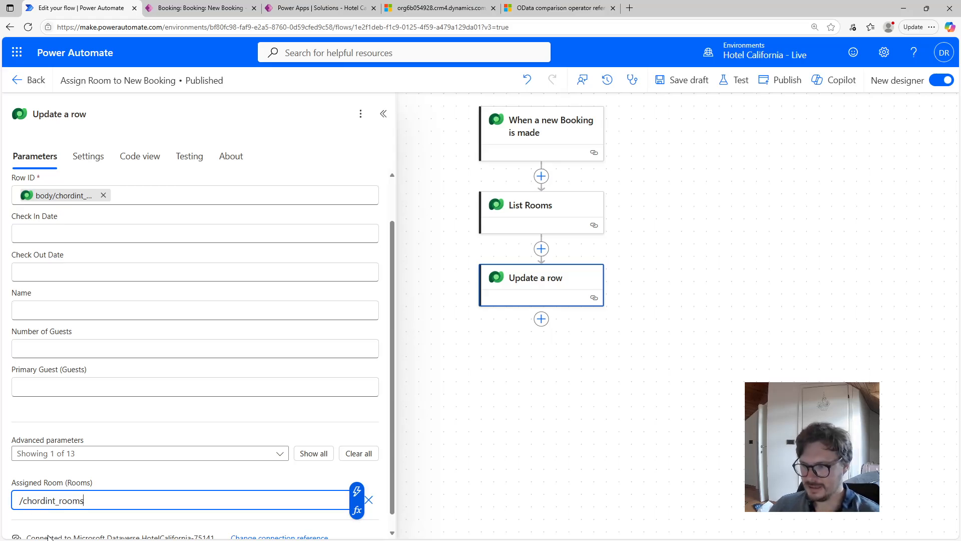
text(())
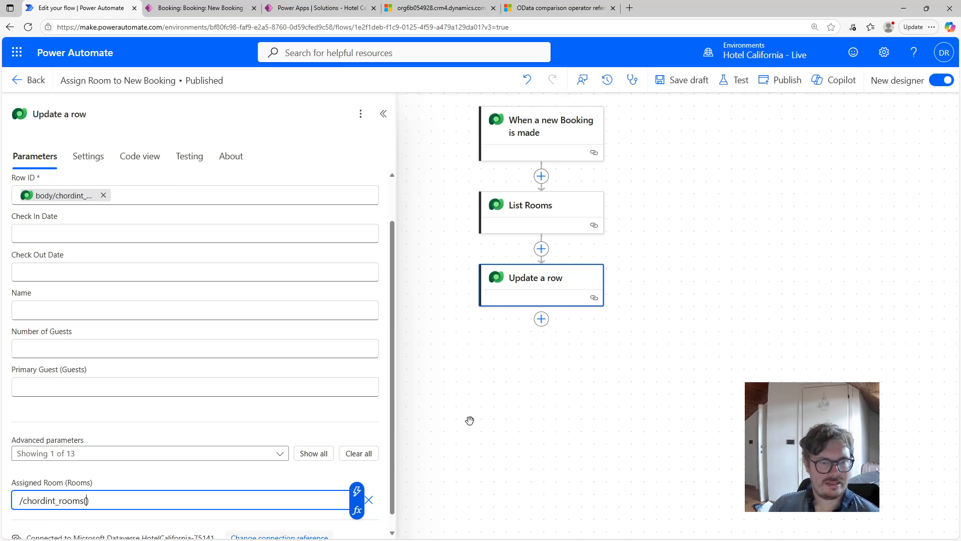
Step: Start an expression for the Assigned Room field with the first(collection) function
click(355, 495)
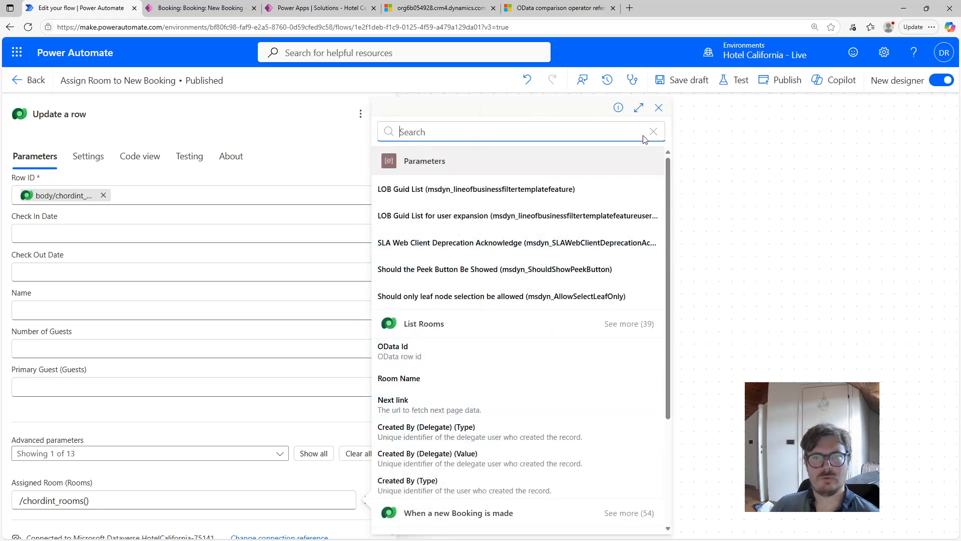
click(658, 108)
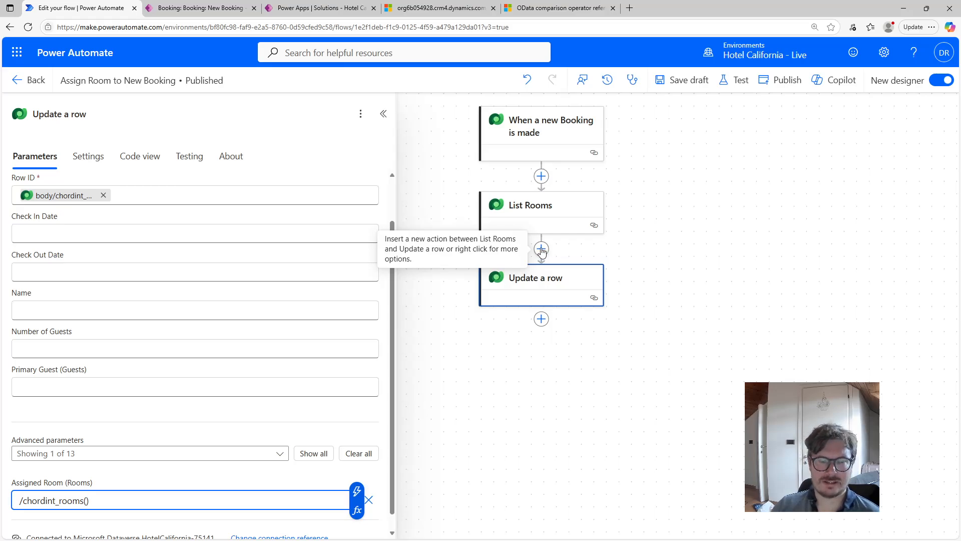
click(357, 511)
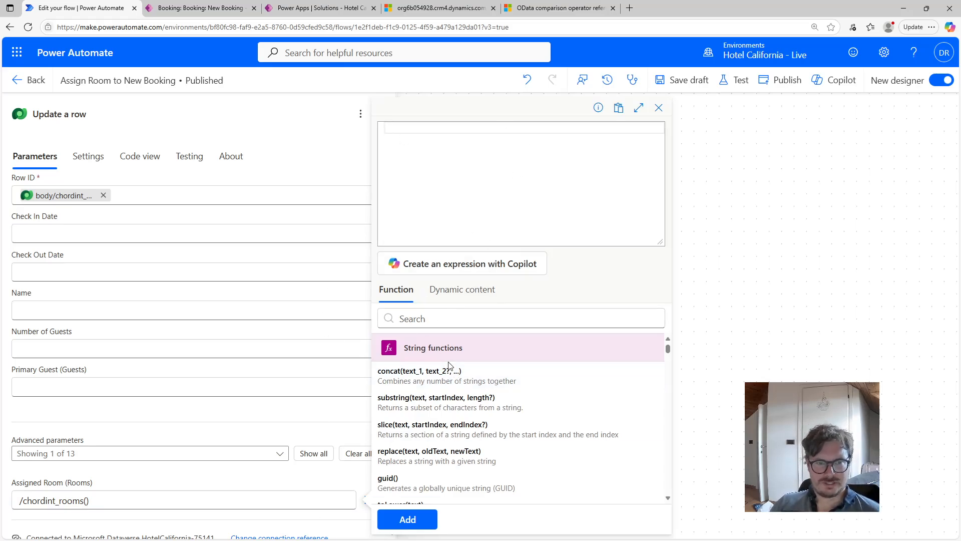
mouse_move(668, 348)
mouse_down()
mouse_move(669, 487)
mouse_move(651, 344)
mouse_up()
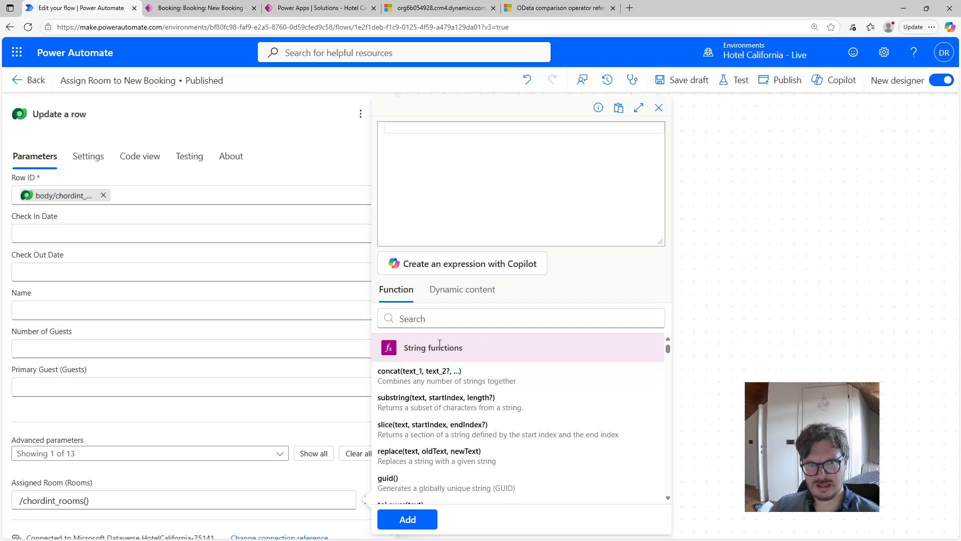
click(410, 321)
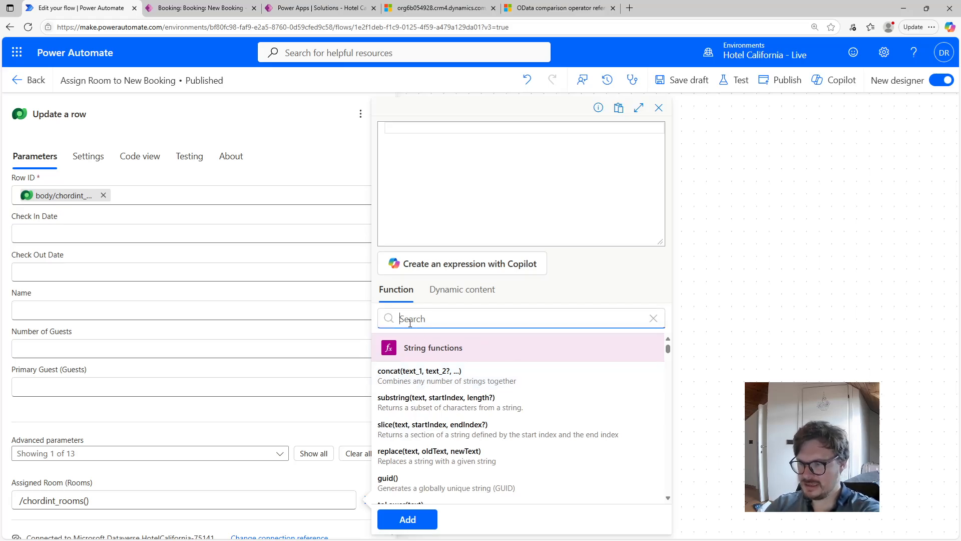
text(first)
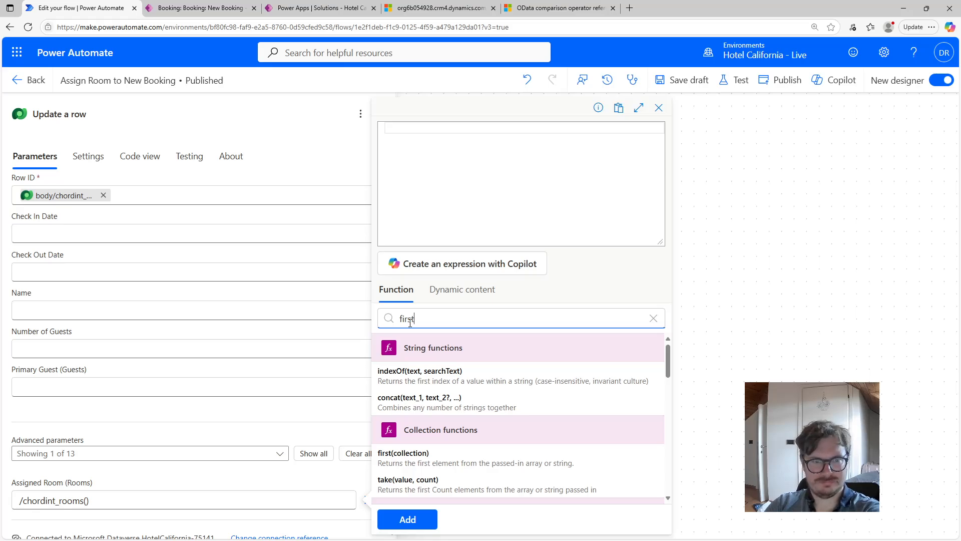
click(406, 469)
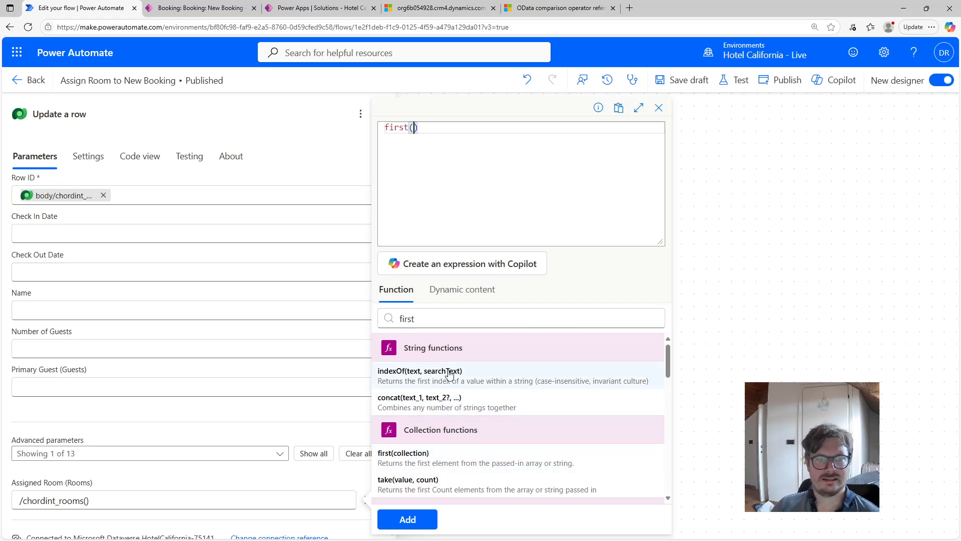
Step: Insert the List Rooms body/value dynamic content as the argument of first(), giving first(outputs('List_Rooms')?['body/value'])
click(453, 291)
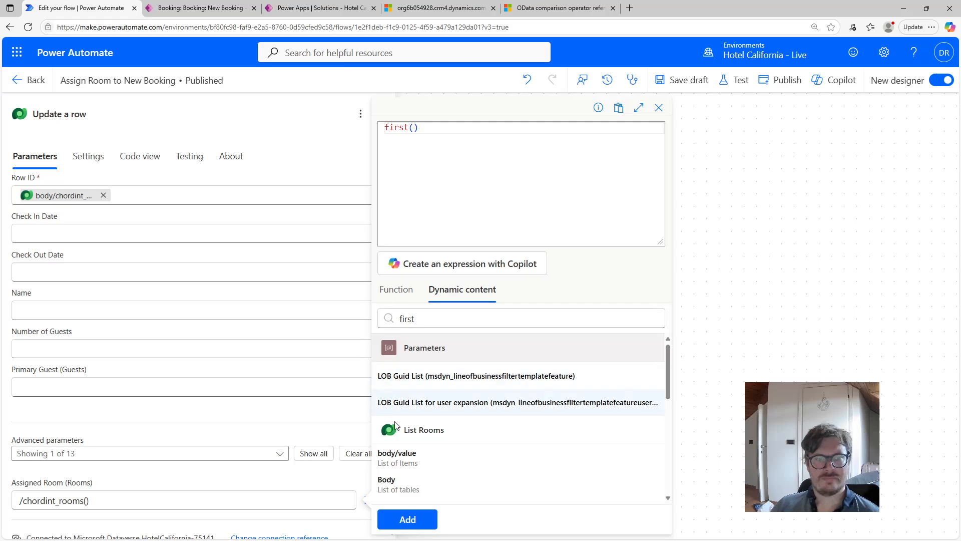
double_click(462, 313)
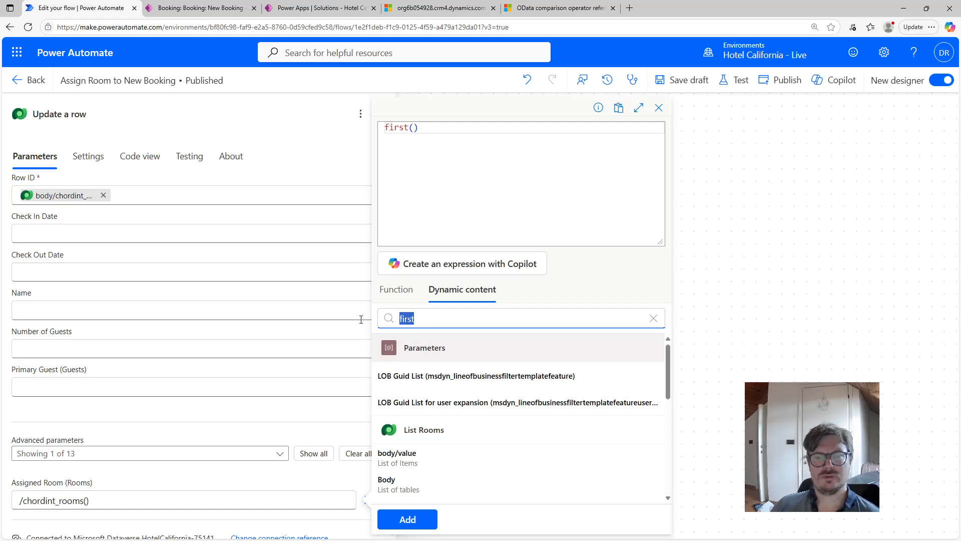
key(BackSpace)
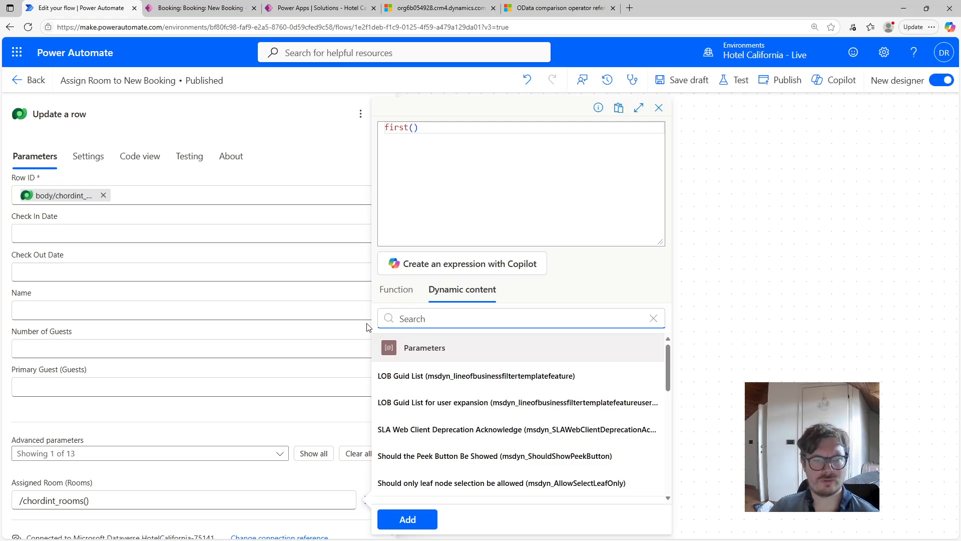
click(396, 291)
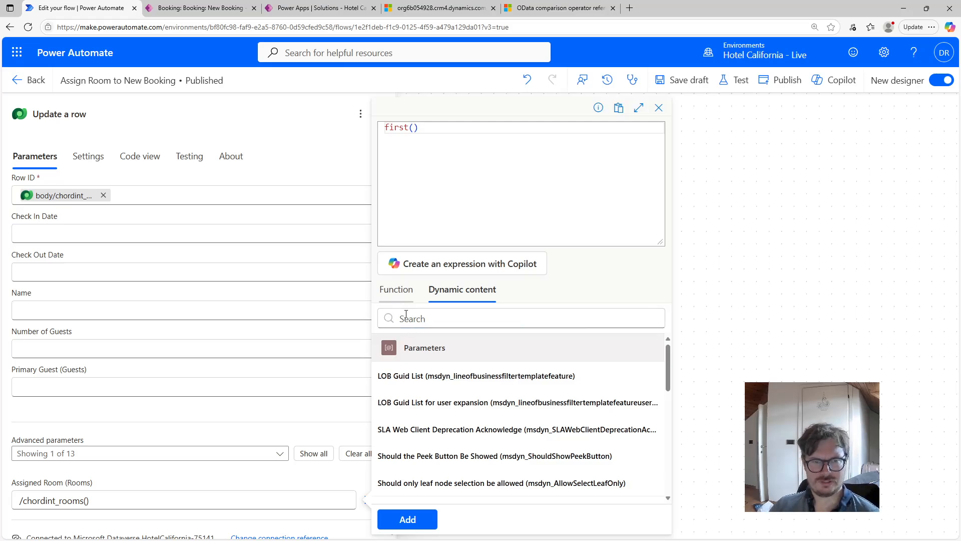
click(459, 290)
click(399, 293)
click(417, 322)
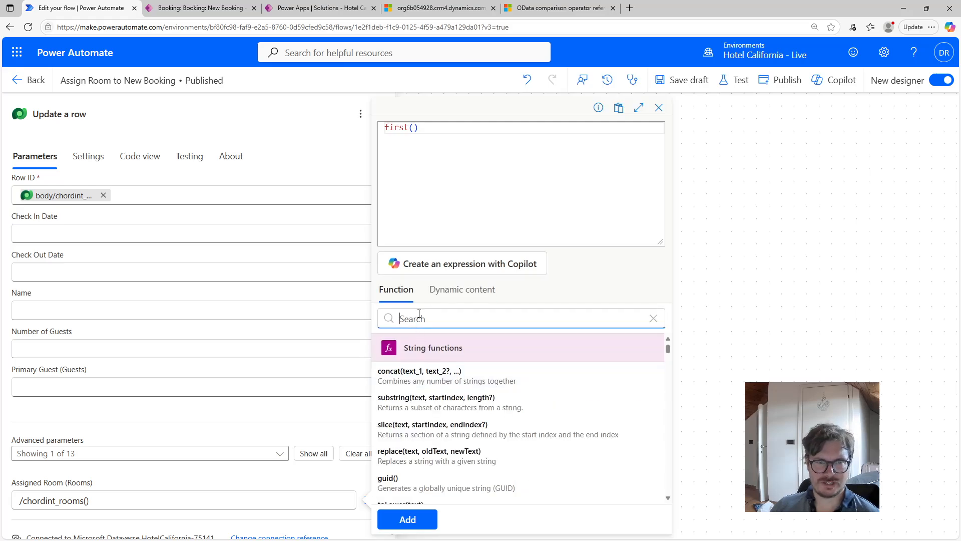
text(first)
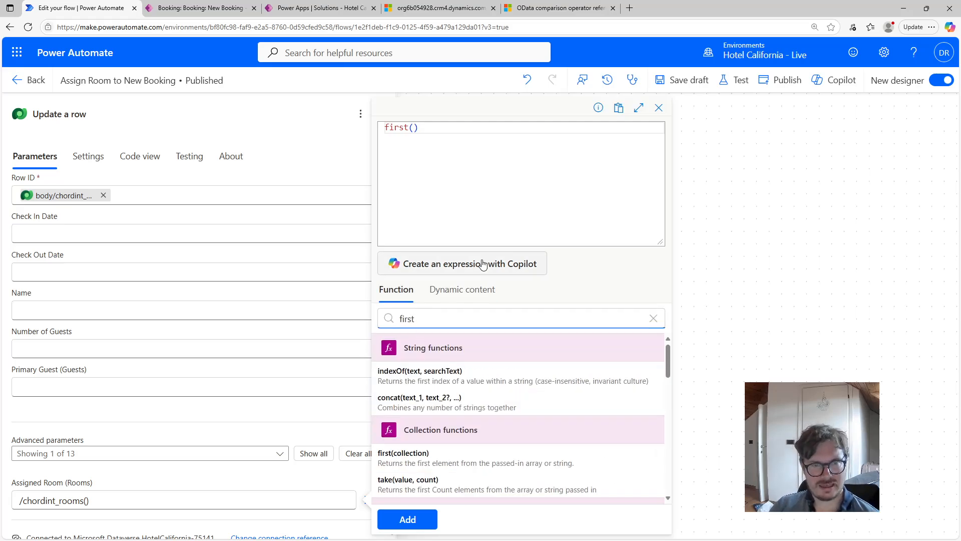
click(463, 298)
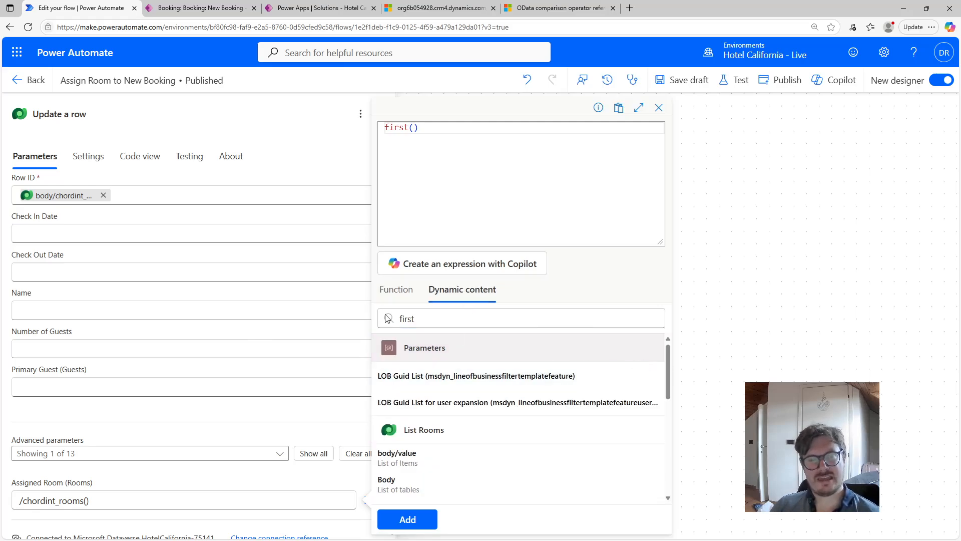
double_click(416, 319)
key(BackSpace)
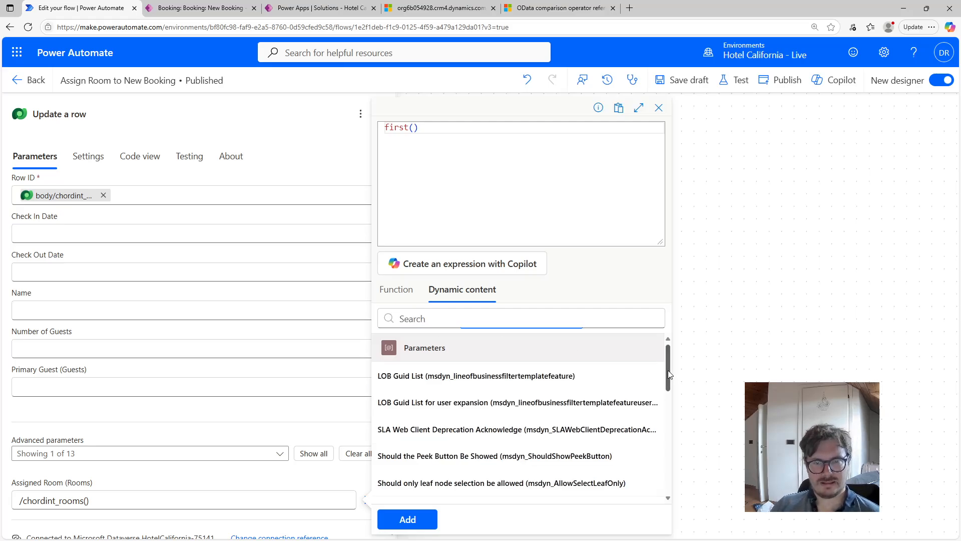
drag(667, 374, 662, 412)
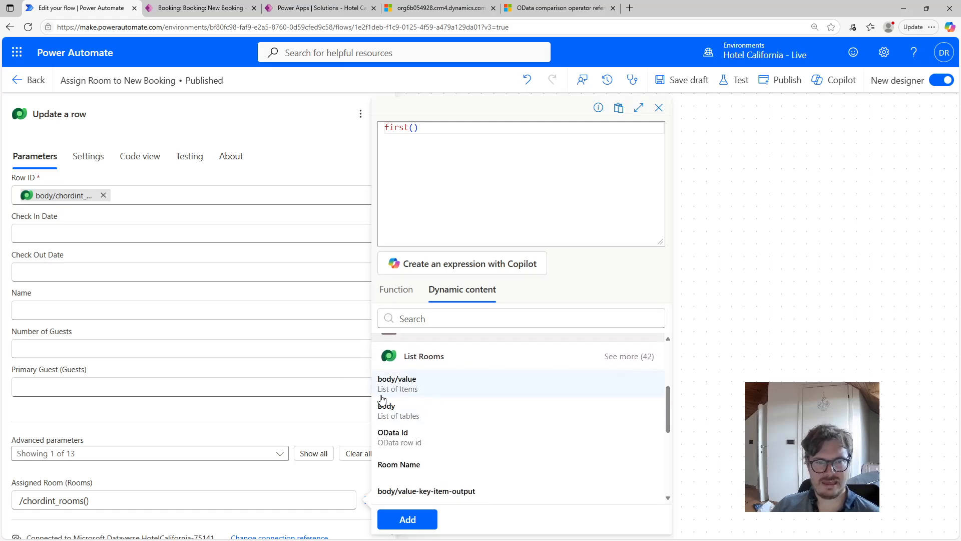
click(419, 395)
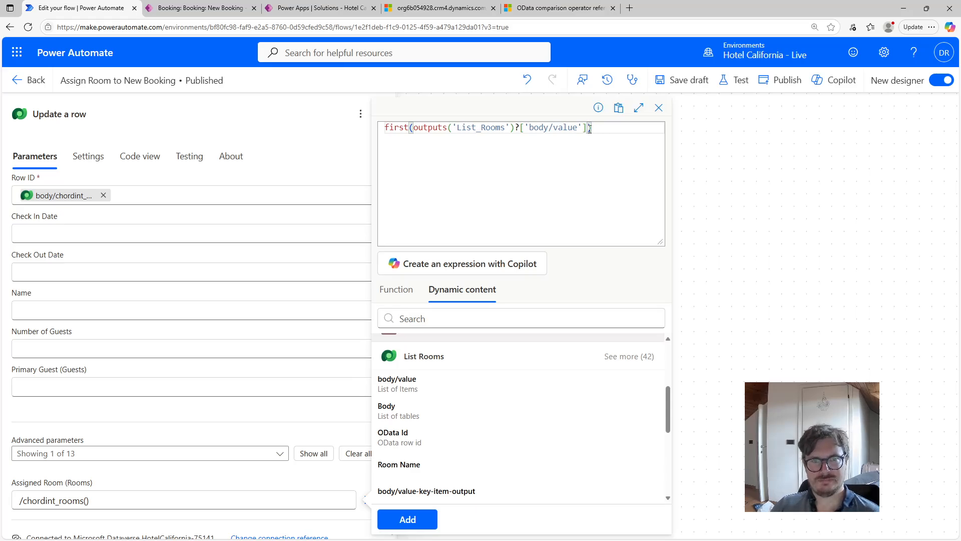
Step: Examine the List Rooms argument inside the first() function and the expression as a whole
drag(587, 129, 415, 130)
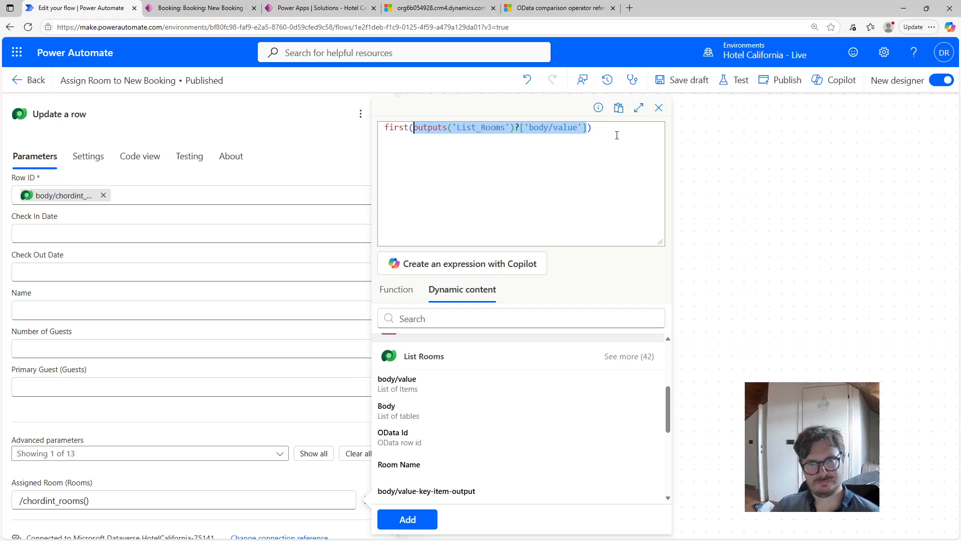
click(593, 129)
drag(592, 129, 381, 129)
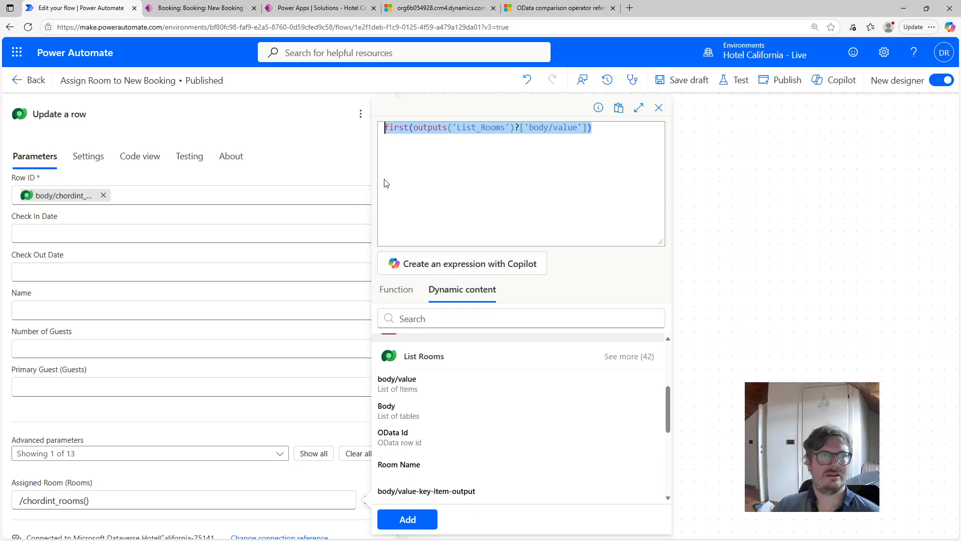
Step: Return to the Room table's API data page and examine the whole response and its first room record at an enlarged text size
click(407, 4)
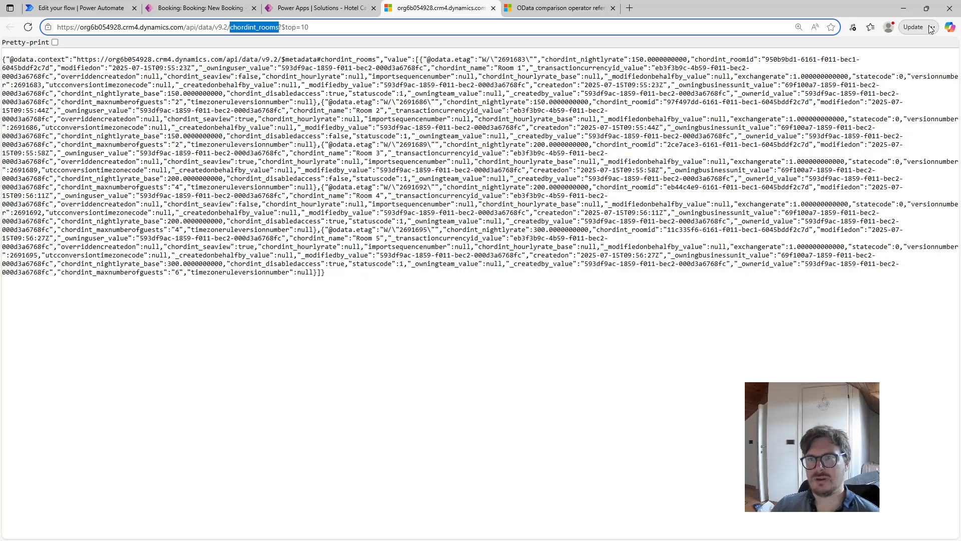
scroll(904, 120, up, 1)
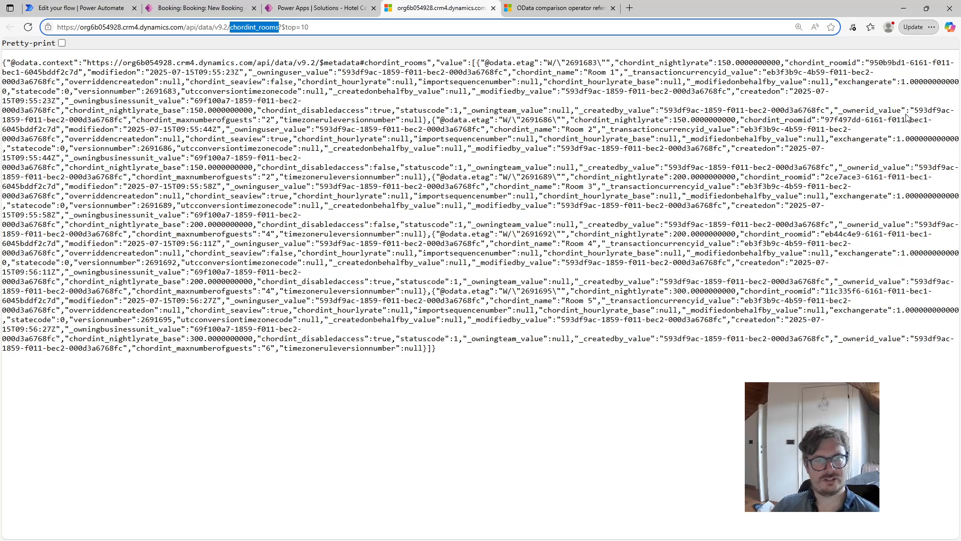
scroll(906, 118, up, 1)
scroll(868, 114, down, 1)
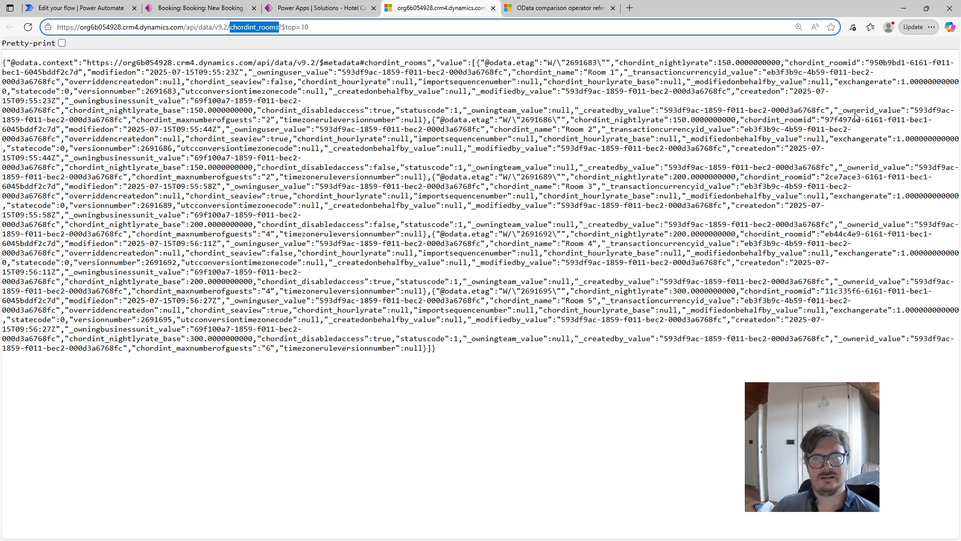
click(419, 178)
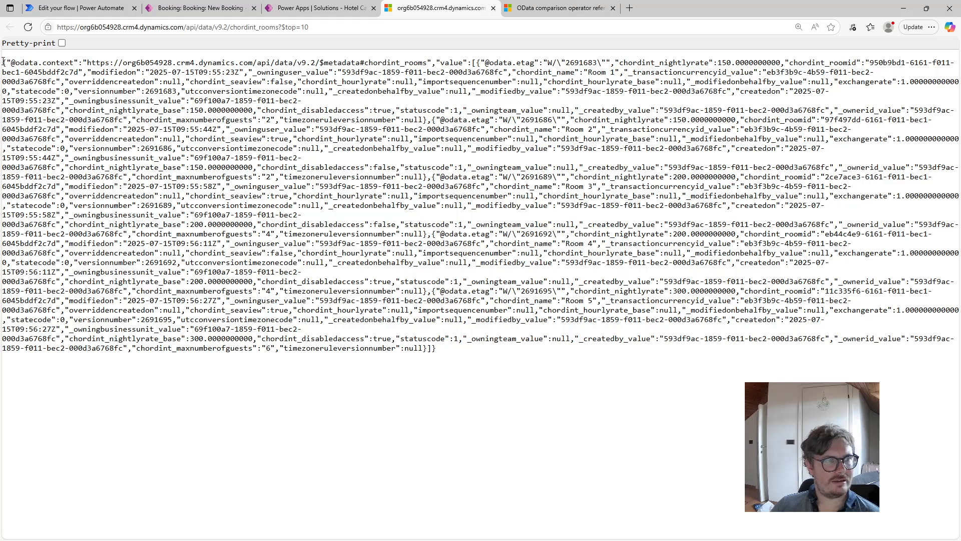
drag(4, 61, 437, 349)
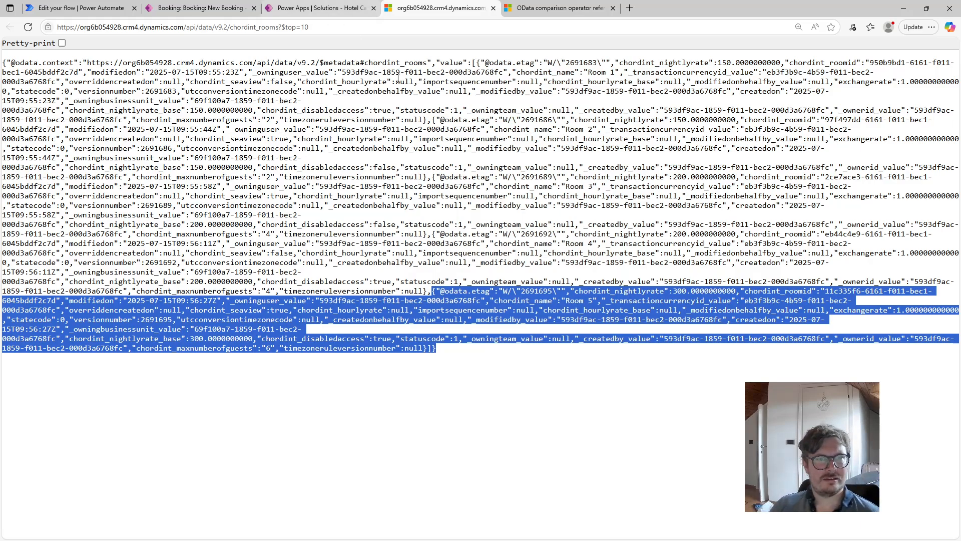
drag(426, 120, 2, 61)
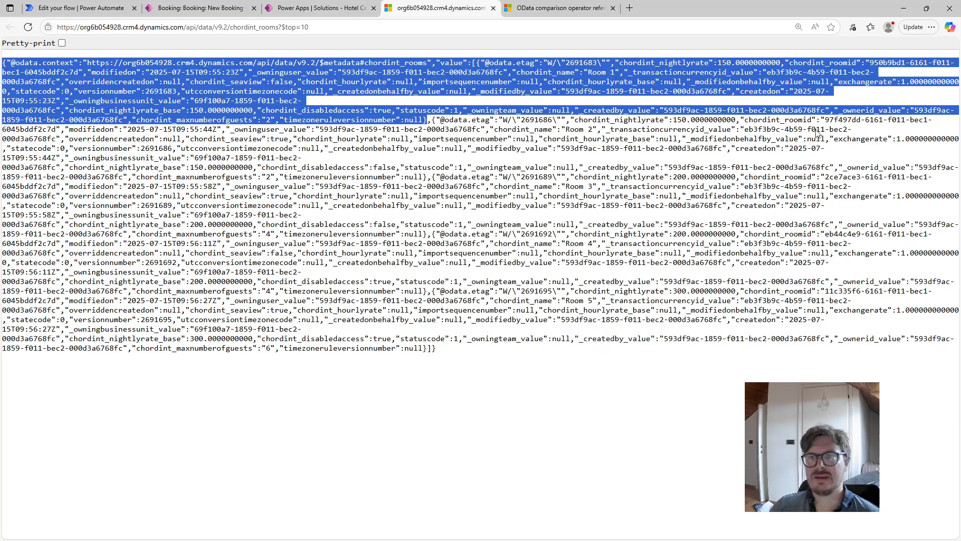
click(804, 106)
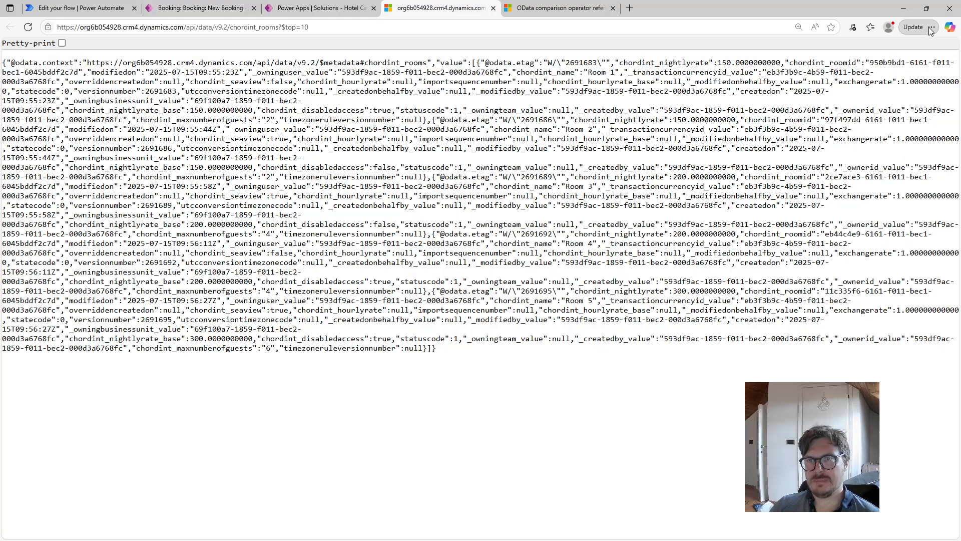
key(ctrl+plus)
key(ctrl+plus)
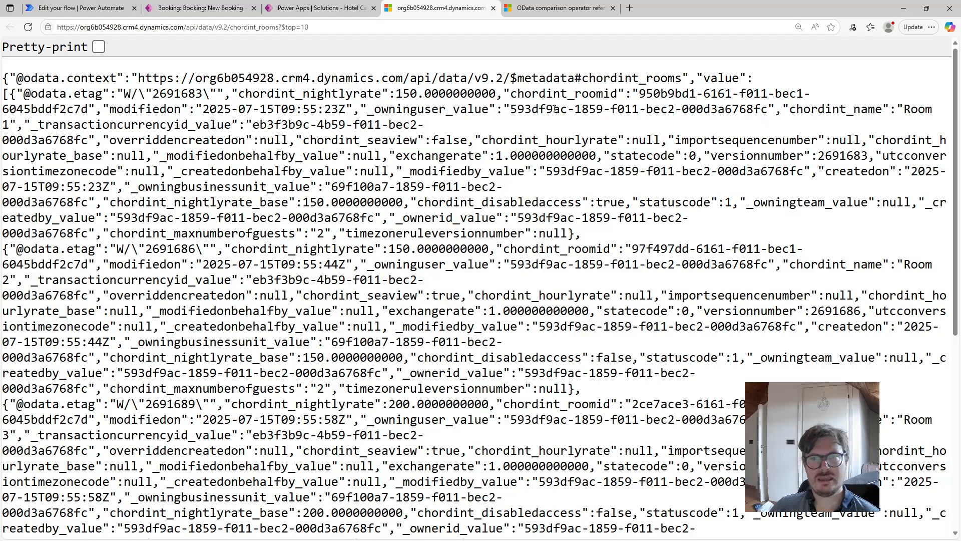
Step: Examine the chordint_roomid key and its identifier value in the first room record
drag(511, 92, 617, 92)
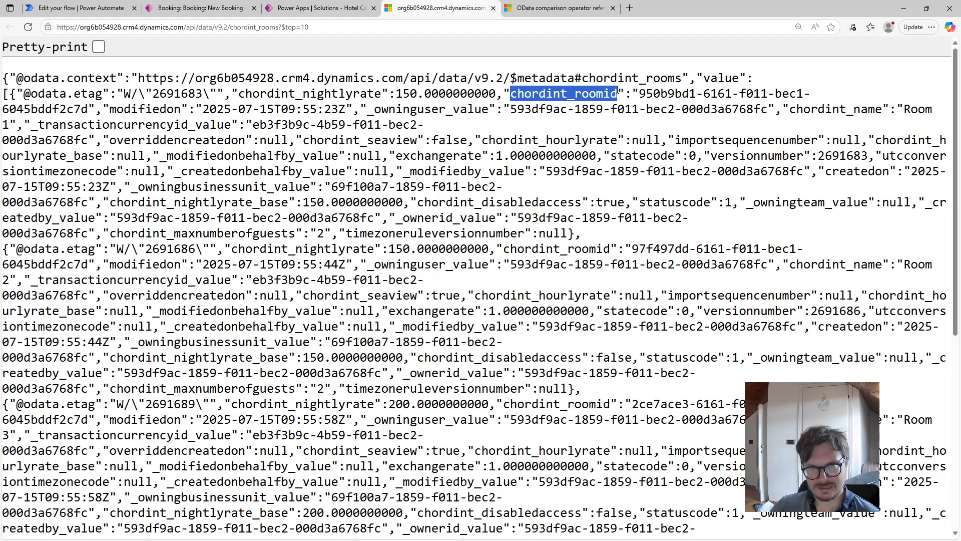
drag(619, 93, 501, 8)
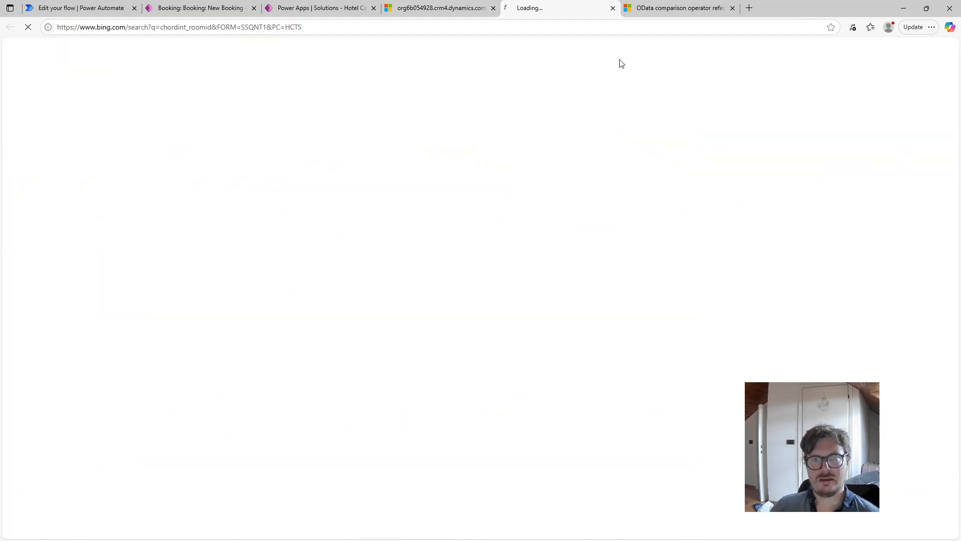
click(613, 8)
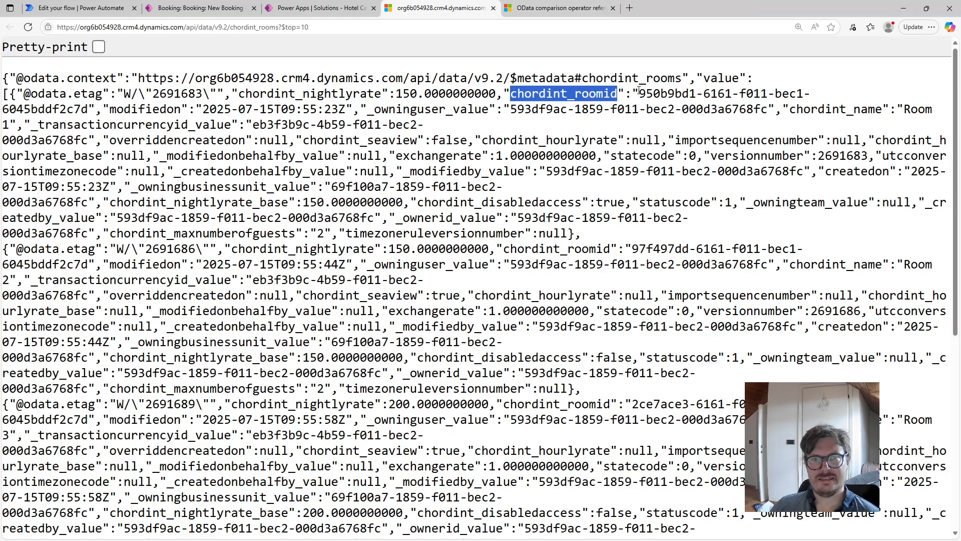
drag(639, 91, 89, 111)
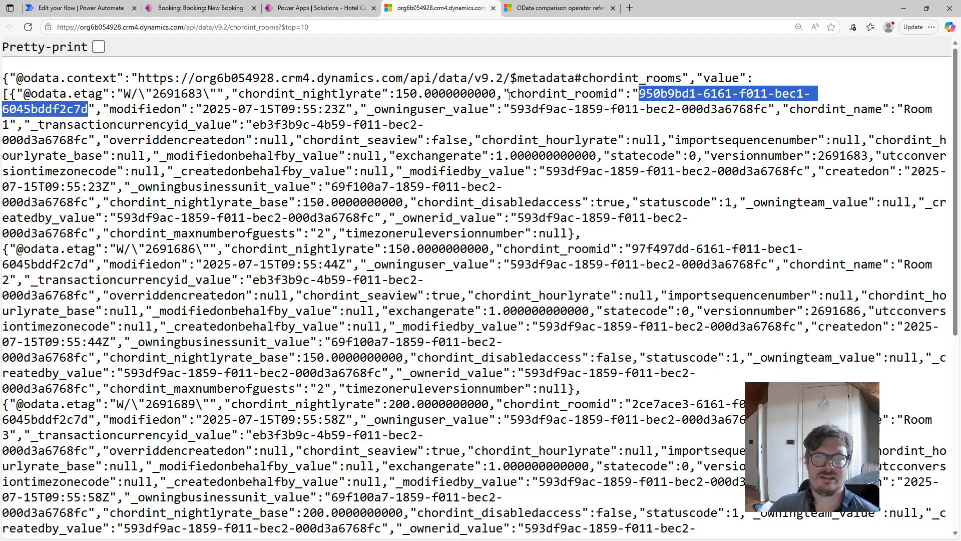
drag(510, 96, 575, 95)
click(549, 111)
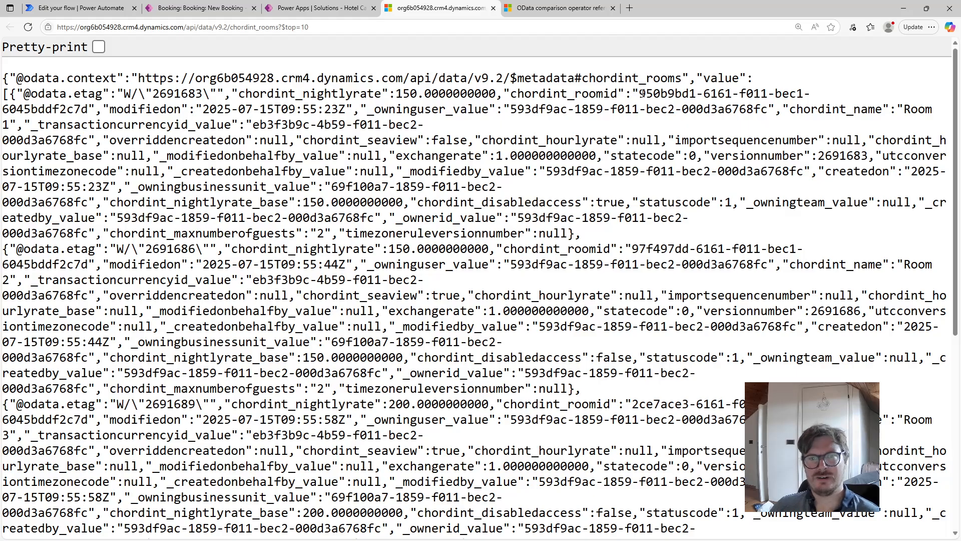
drag(639, 95, 90, 109)
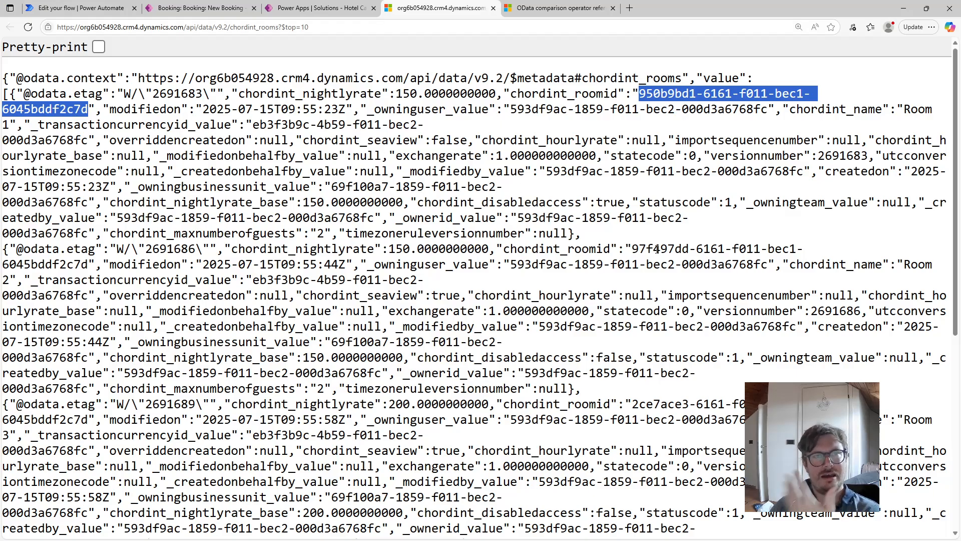
Step: Return to the Room table in Power Apps, list its columns, and sort them by data type from Z to A
click(328, 14)
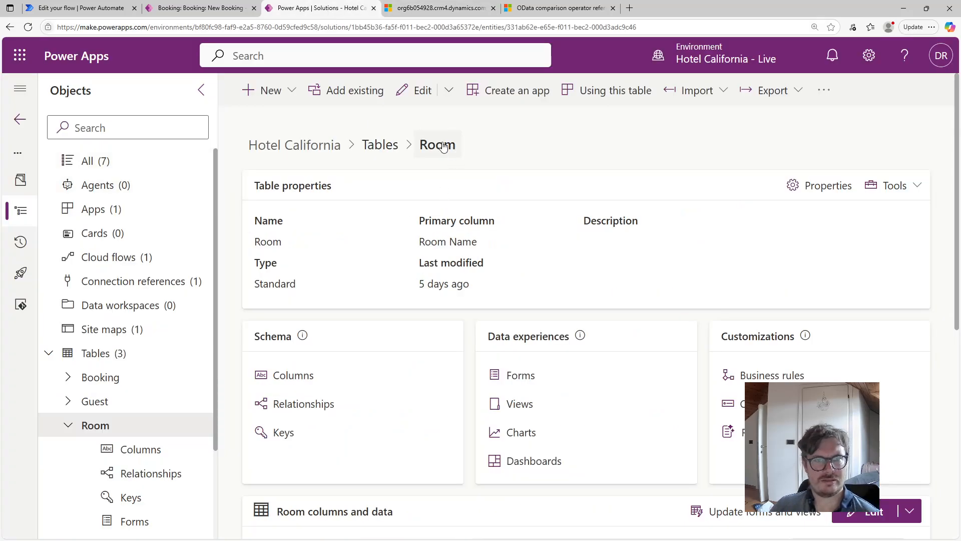
click(292, 378)
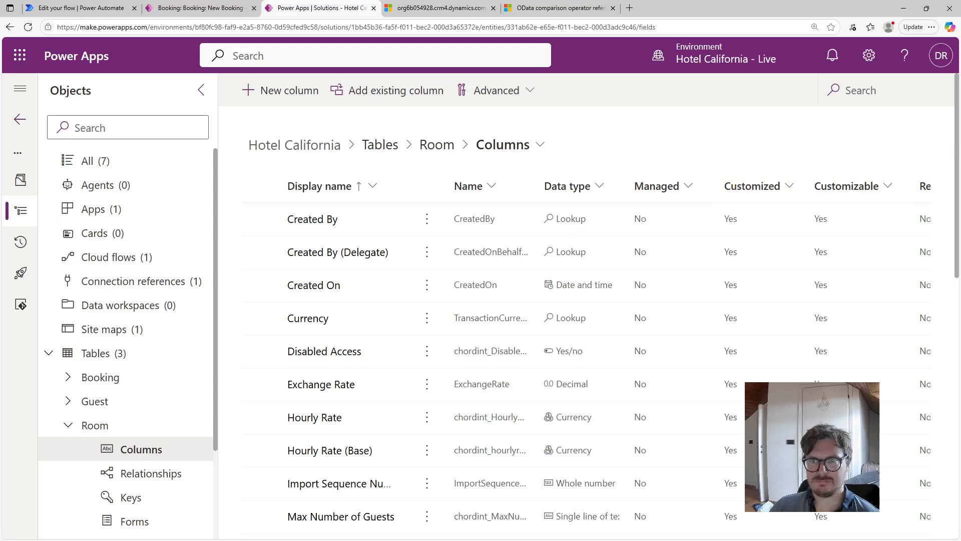
scroll(951, 150, down, 5)
scroll(576, 350, down, 6)
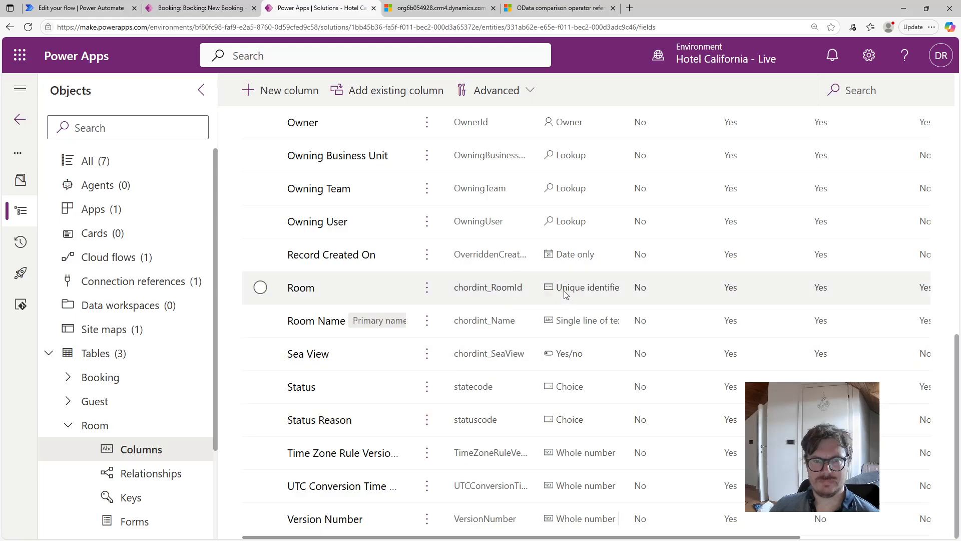
drag(956, 346, 946, 111)
scroll(947, 111, up, 1)
click(594, 165)
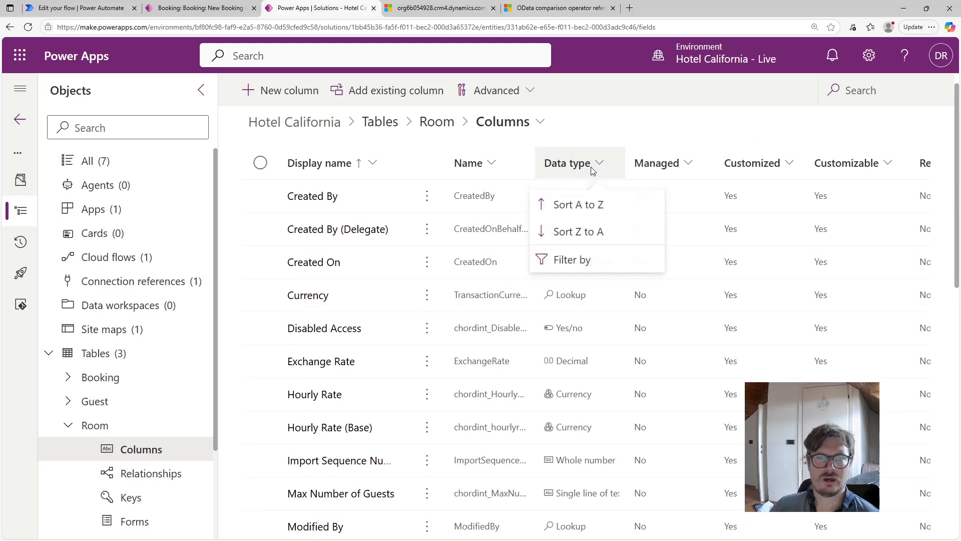
click(583, 233)
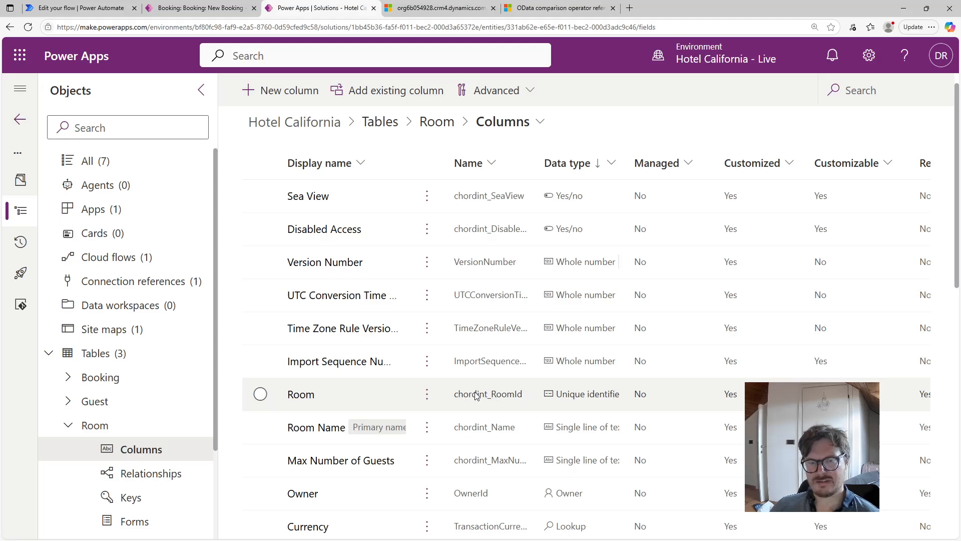
Step: Copy the logical name of the Room table's unique identifier column, Room
click(428, 395)
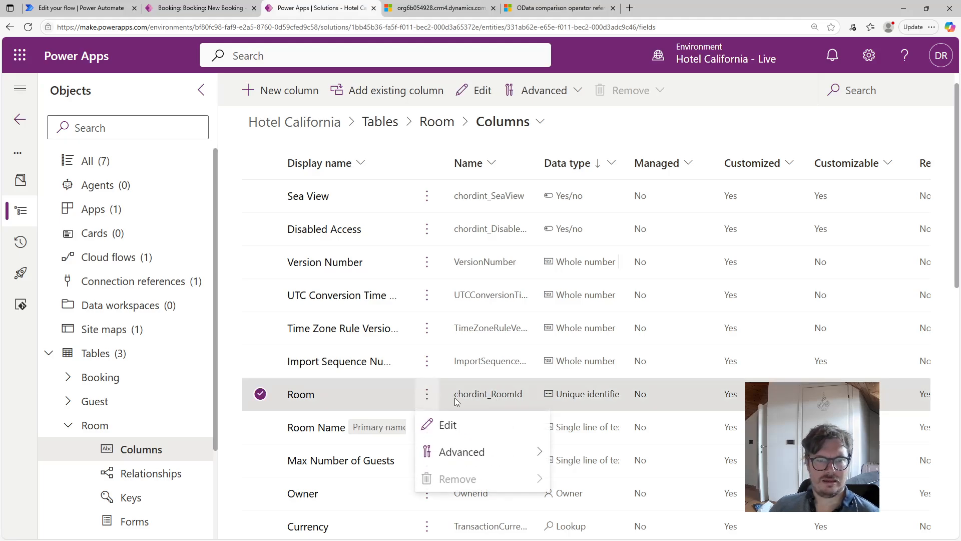
click(471, 398)
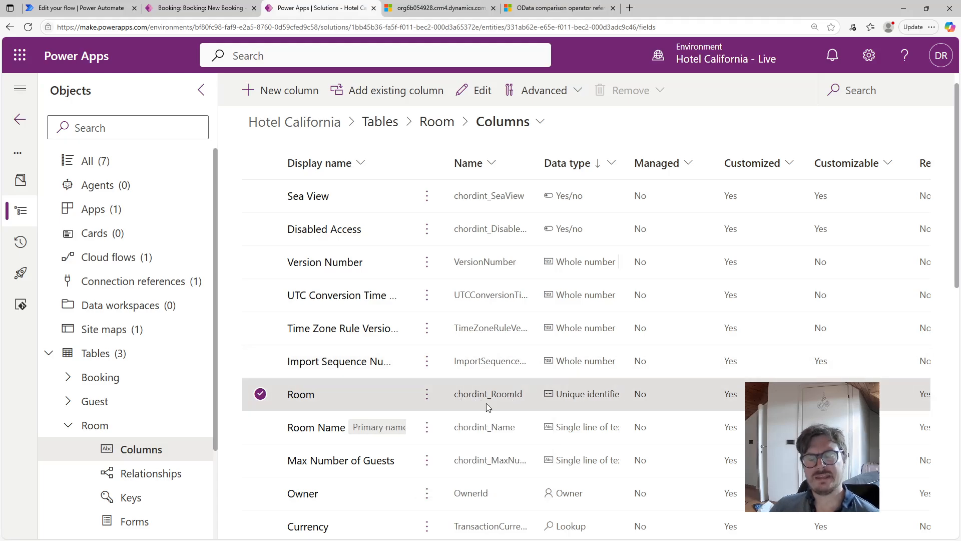
click(428, 396)
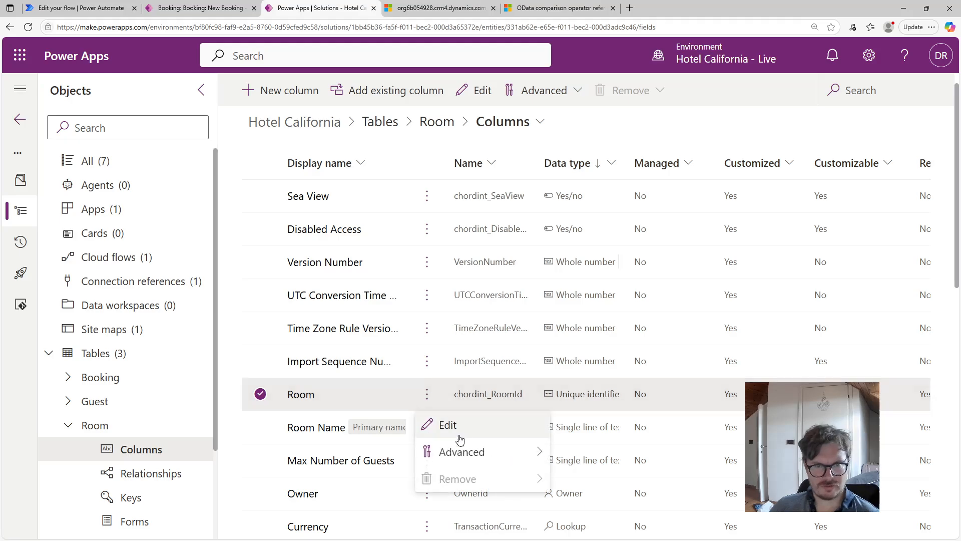
mouse_move(460, 449)
mouse_move(583, 519)
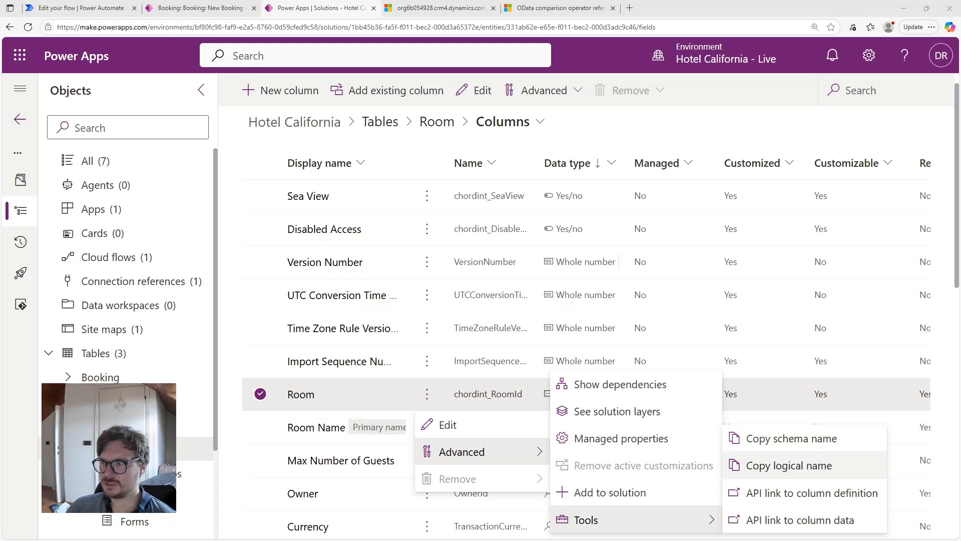
click(848, 465)
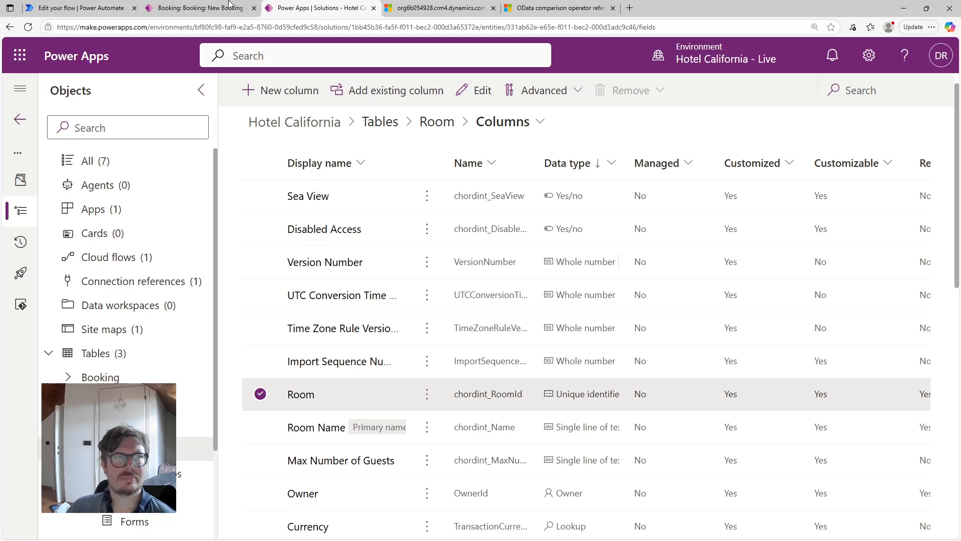
Step: Return to the flow in Power Automate and append ?['chordint_roomid'] after the first() call in the Assigned Room expression
click(209, 7)
click(109, 7)
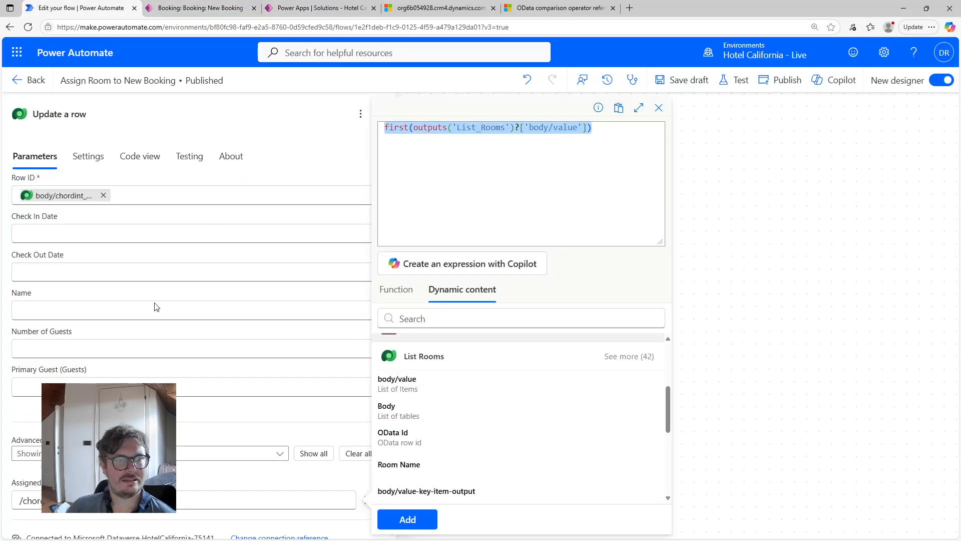
click(606, 134)
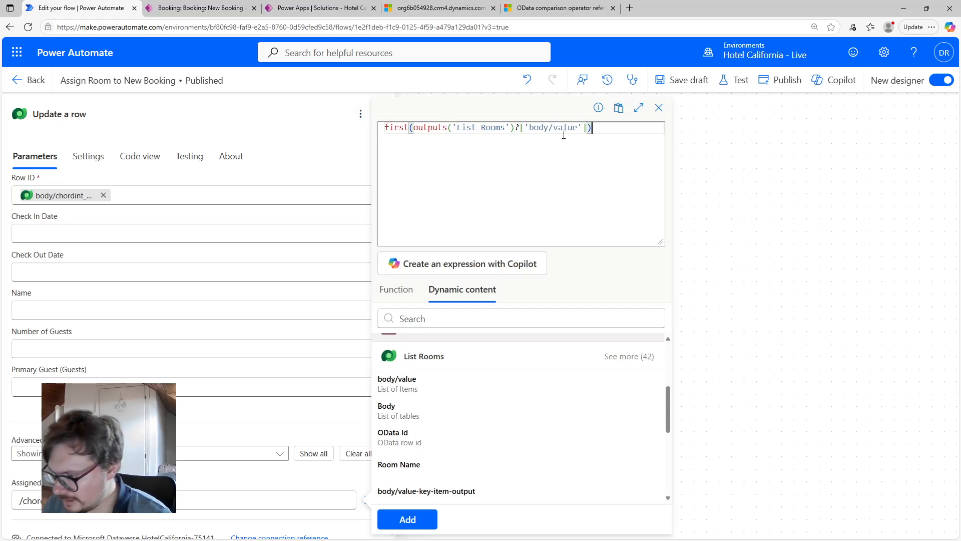
text(?)
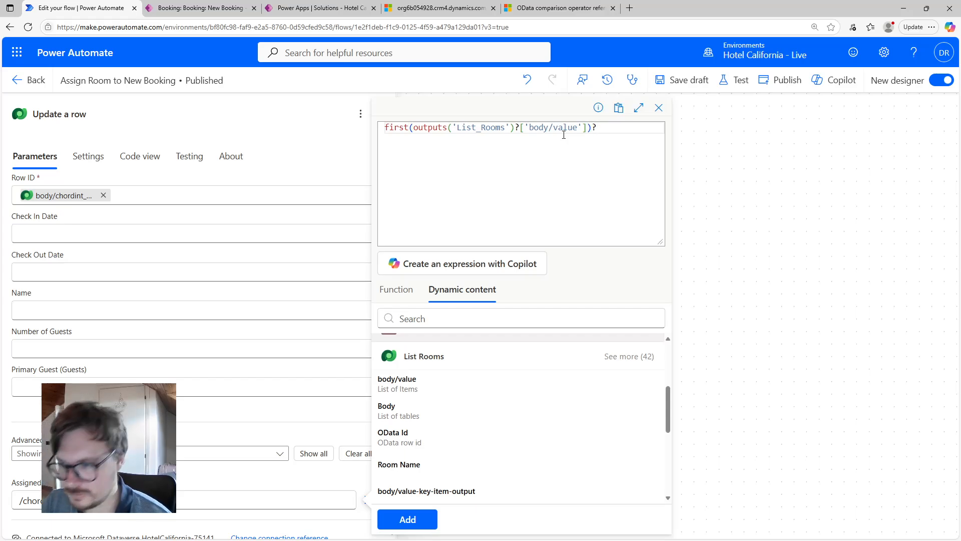
text([)
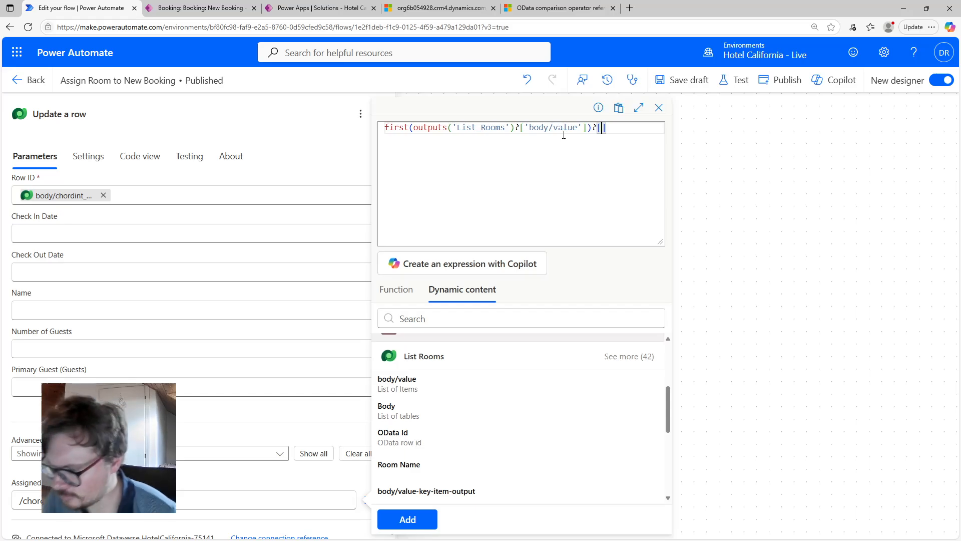
text(')
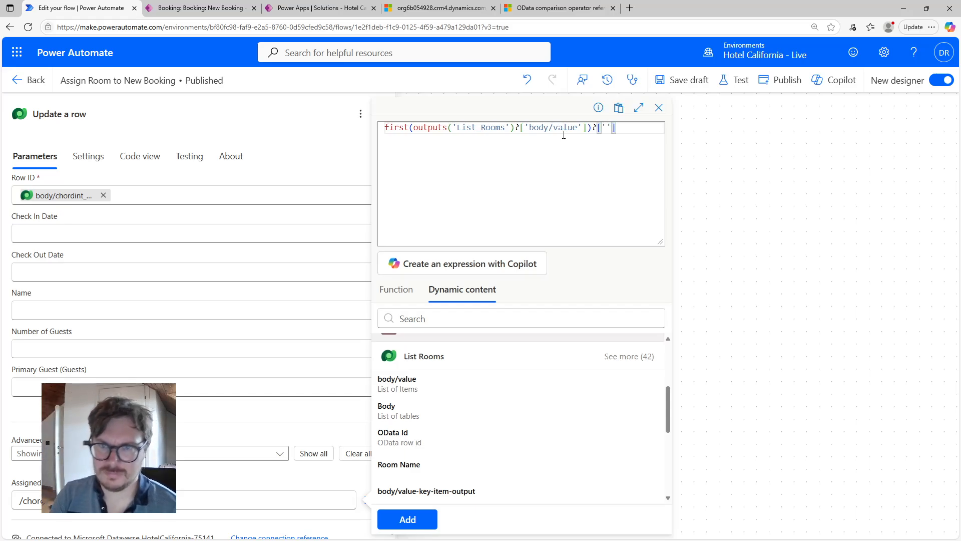
text(chordint_roomid)
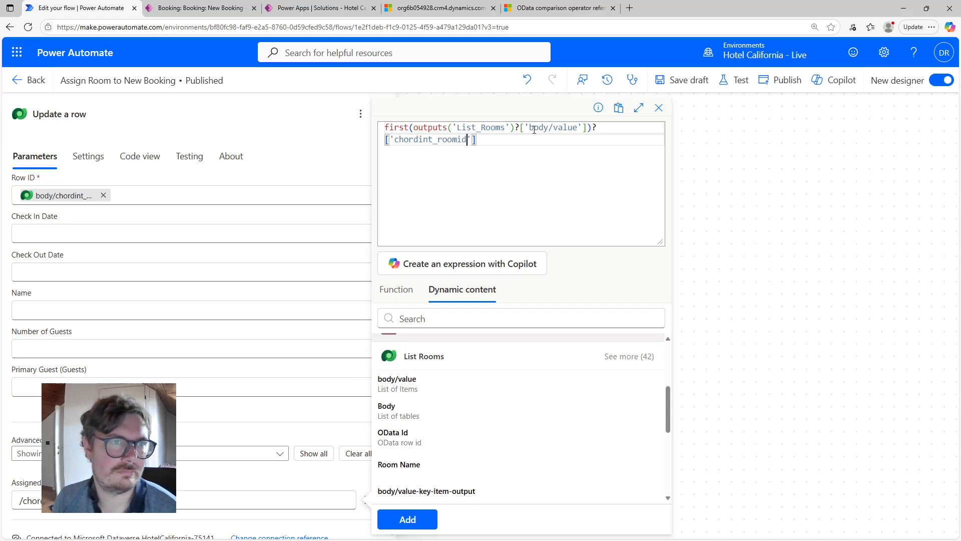
Step: Go back to the Room columns in Power Apps and review where the identifier column's logical name can be copied
click(291, 7)
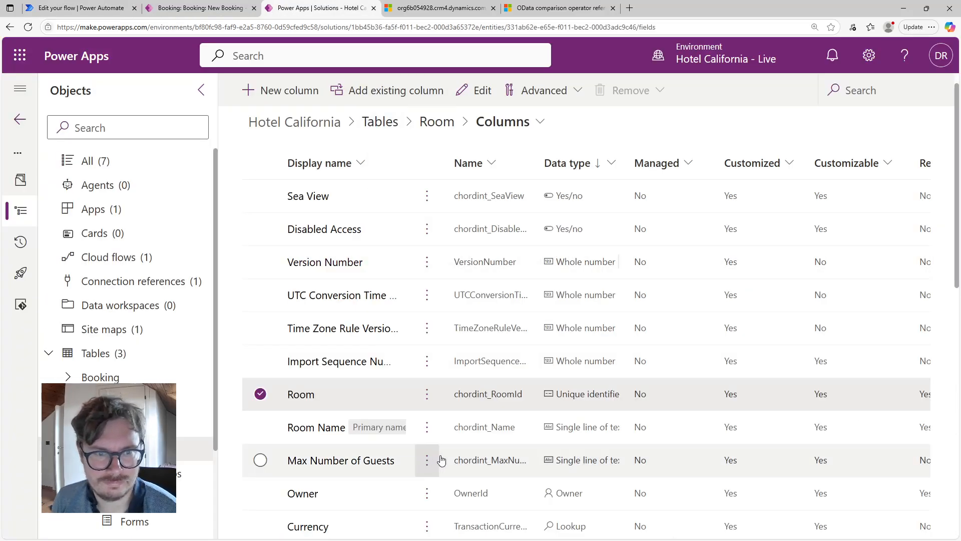
click(427, 394)
mouse_move(478, 451)
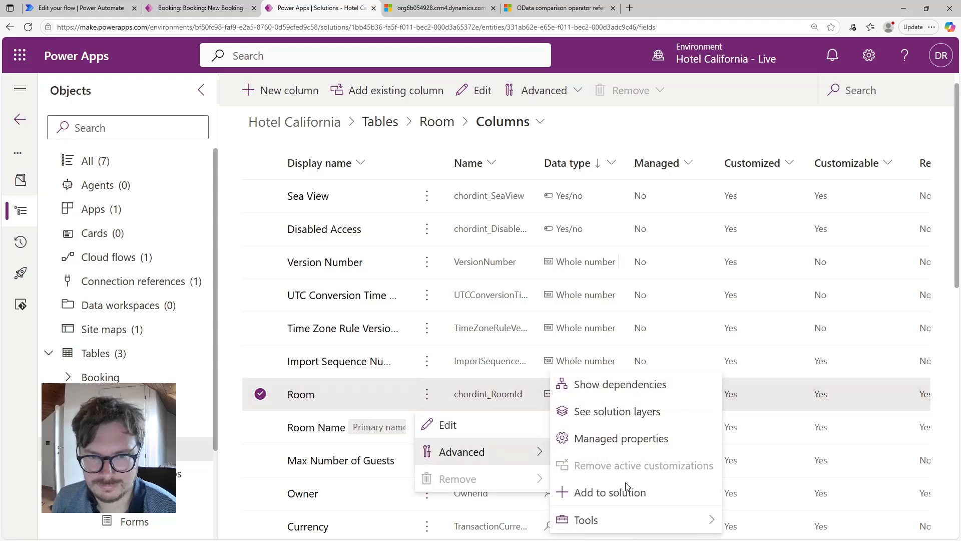
mouse_move(600, 520)
click(812, 468)
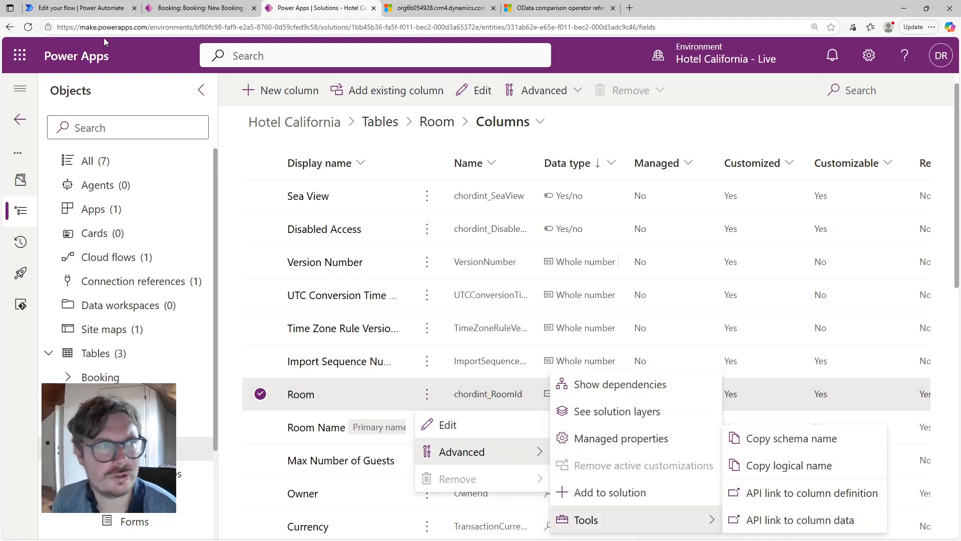
Step: Return to the flow and add the expression first(outputs('List_Rooms')?['body/value'])?['chordint_roomid'] to the Assigned Room field
click(129, 9)
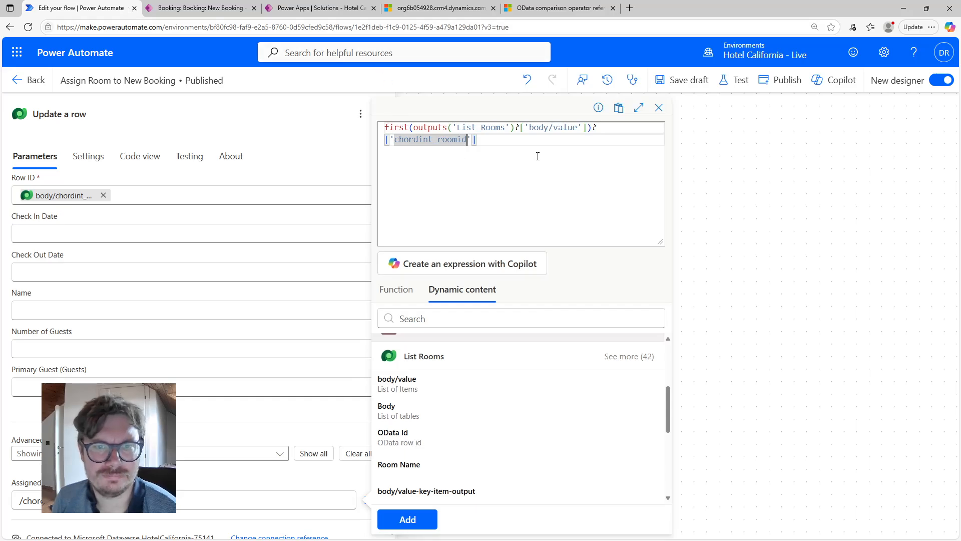
click(521, 146)
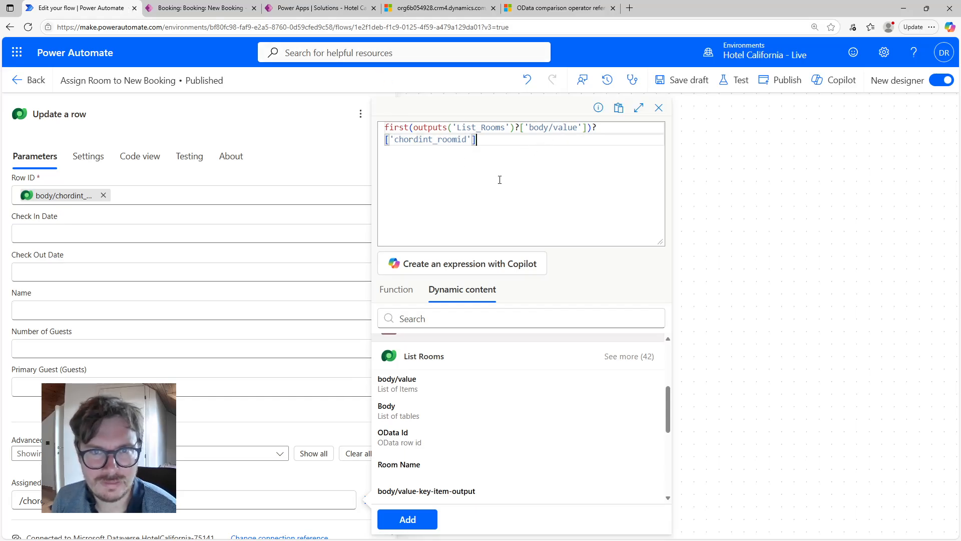
click(409, 518)
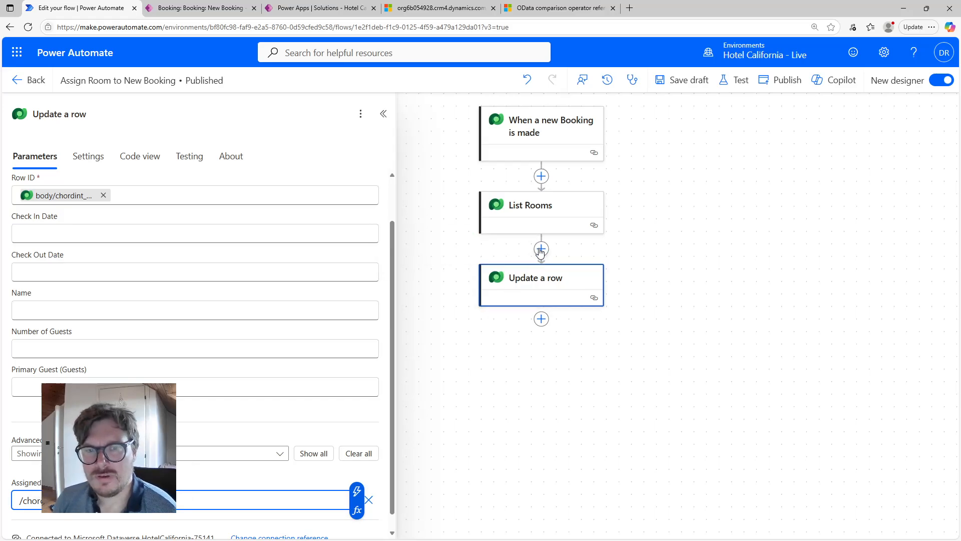
Step: Add a Compose action between List Rooms and Update a row
click(541, 249)
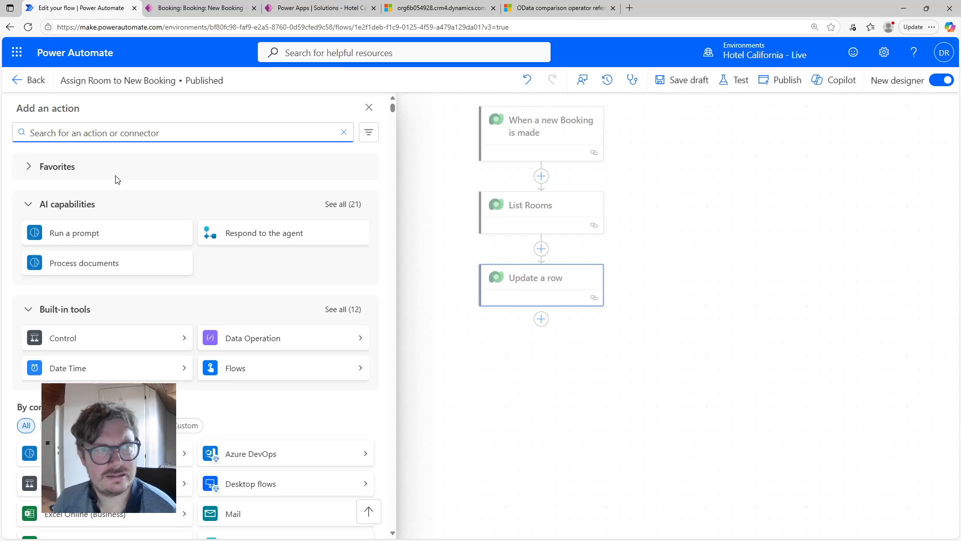
text(Seect)
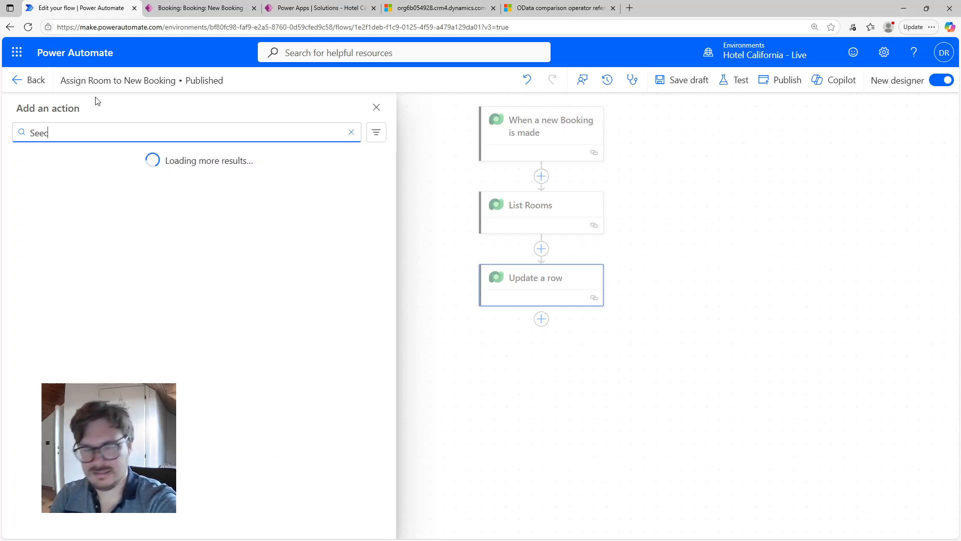
key(BackSpace)
key(BackSpace)
key(BackSpace)
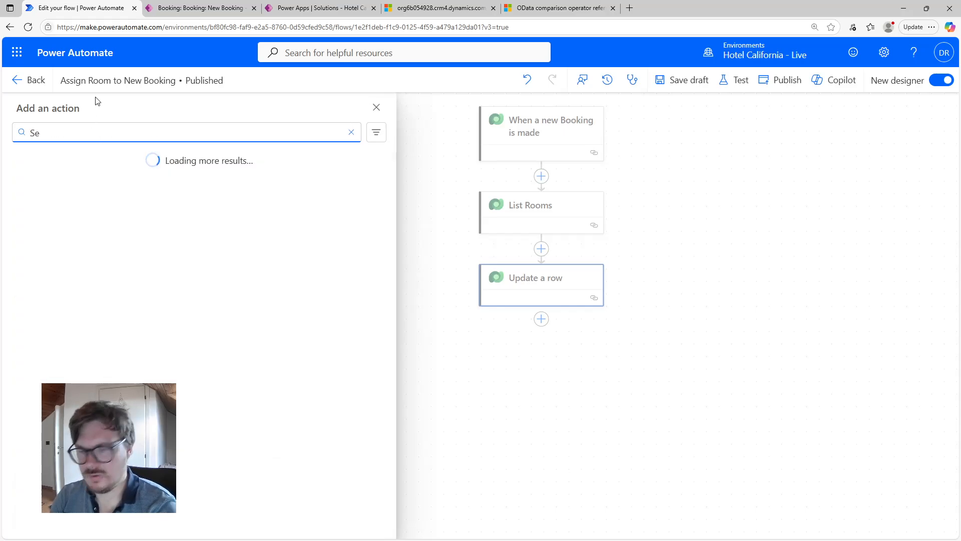
text(le)
key(BackSpace)
key(BackSpace)
key(BackSpace)
key(BackSpace)
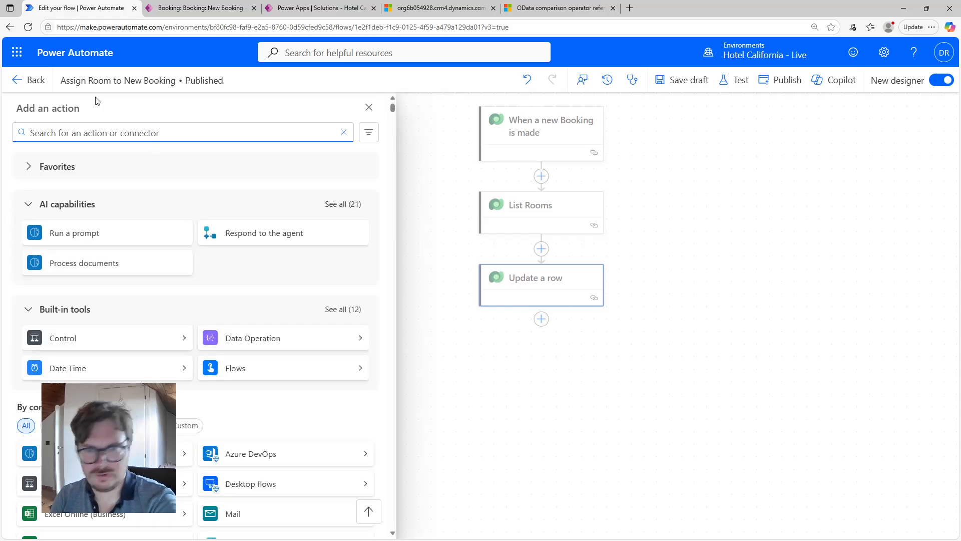
text(Compose)
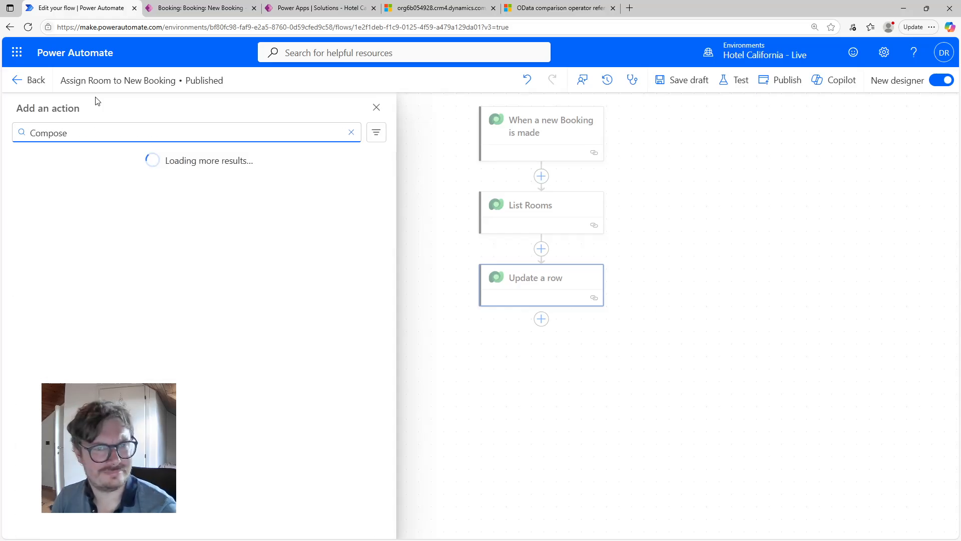
click(77, 223)
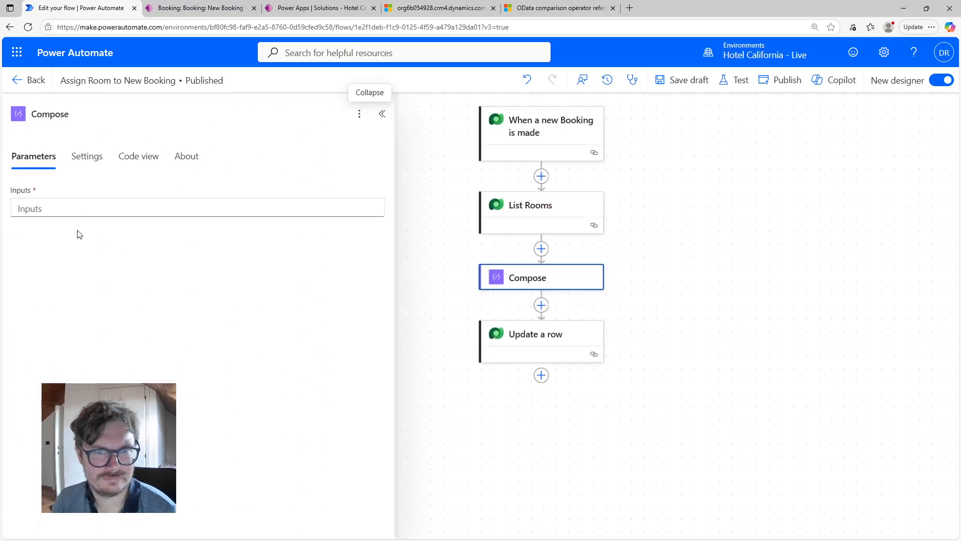
Step: Set the Compose action's Inputs to the expression first(outputs('List_Rooms')?['body/value']), using the List Rooms body/value dynamic content
click(96, 208)
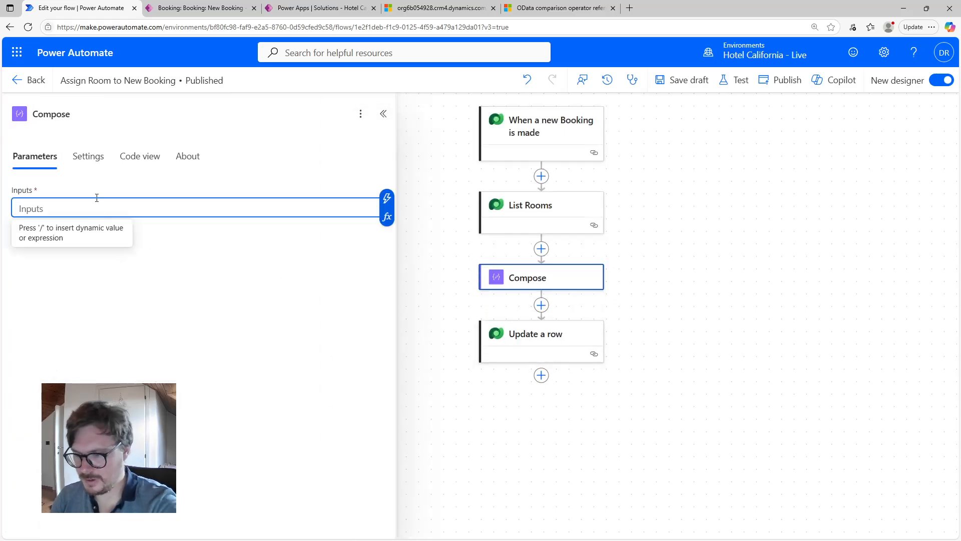
click(387, 217)
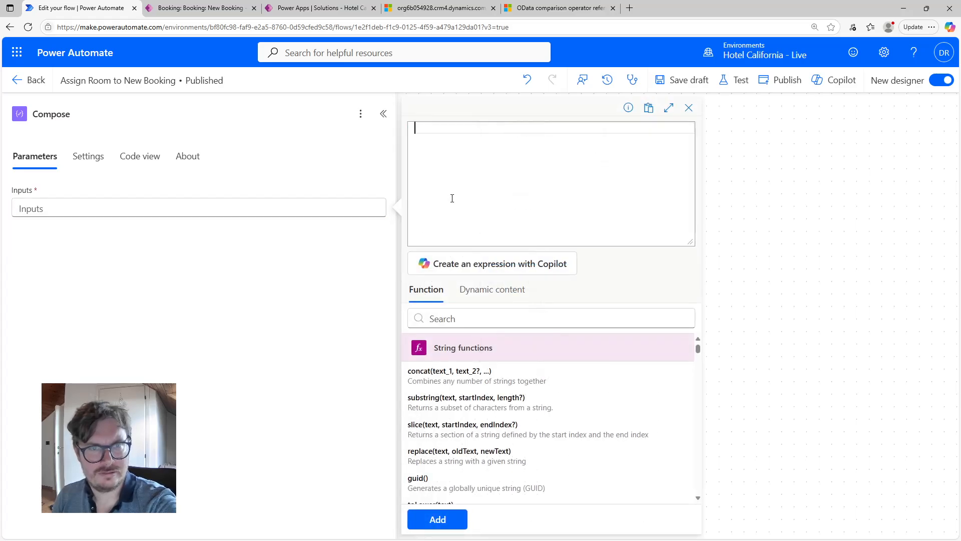
text(first()
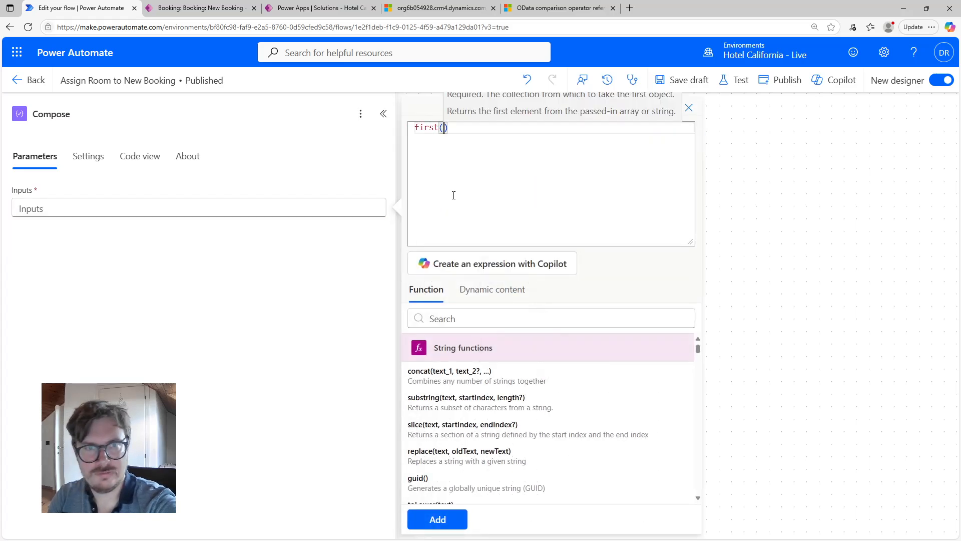
click(492, 289)
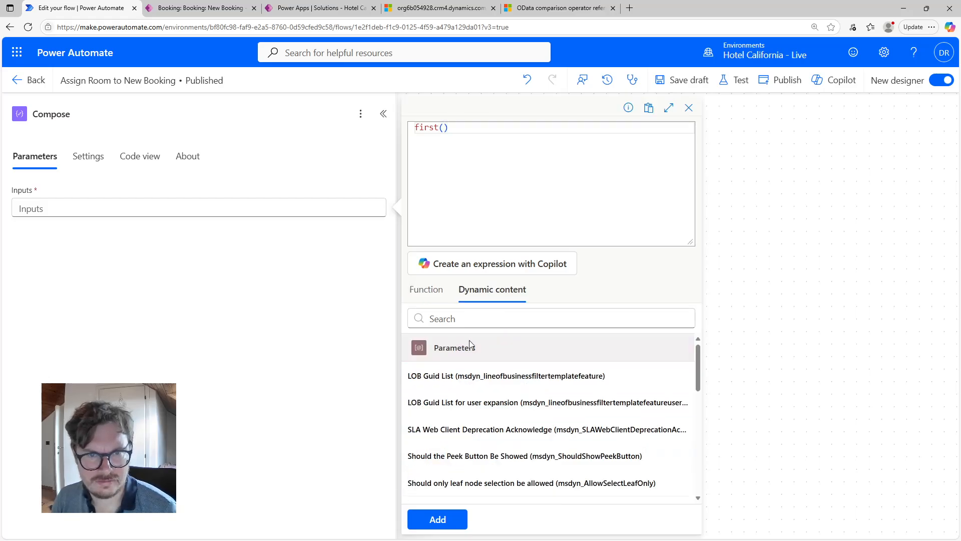
scroll(551, 438, down, 2)
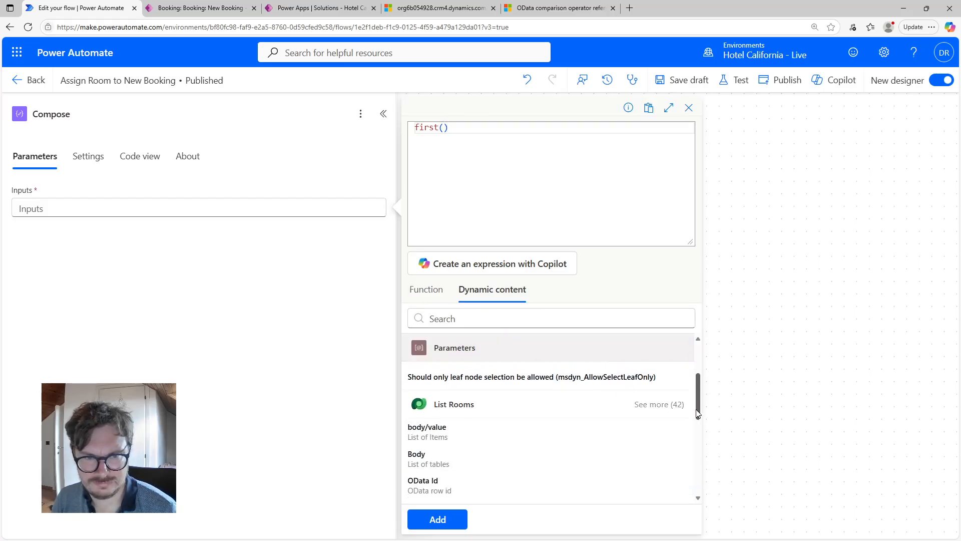
click(447, 434)
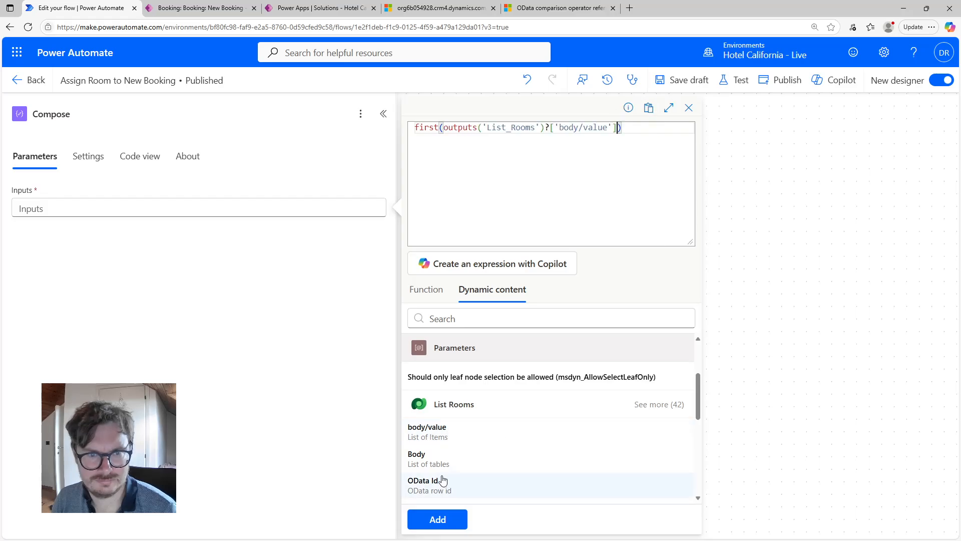
click(447, 523)
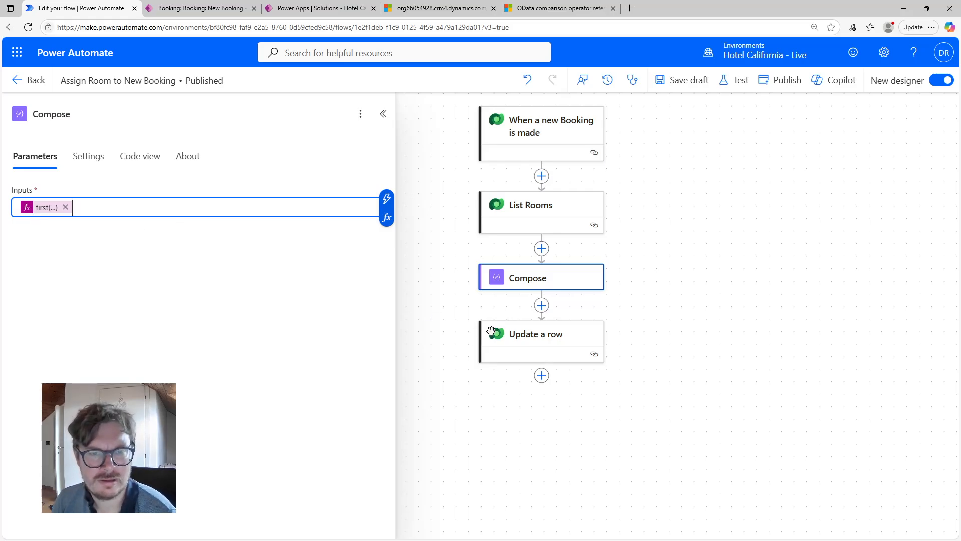
Step: Review the Update a row action's Assigned Room field, its available dynamic content including the Compose outputs, and the expression already in it
click(521, 344)
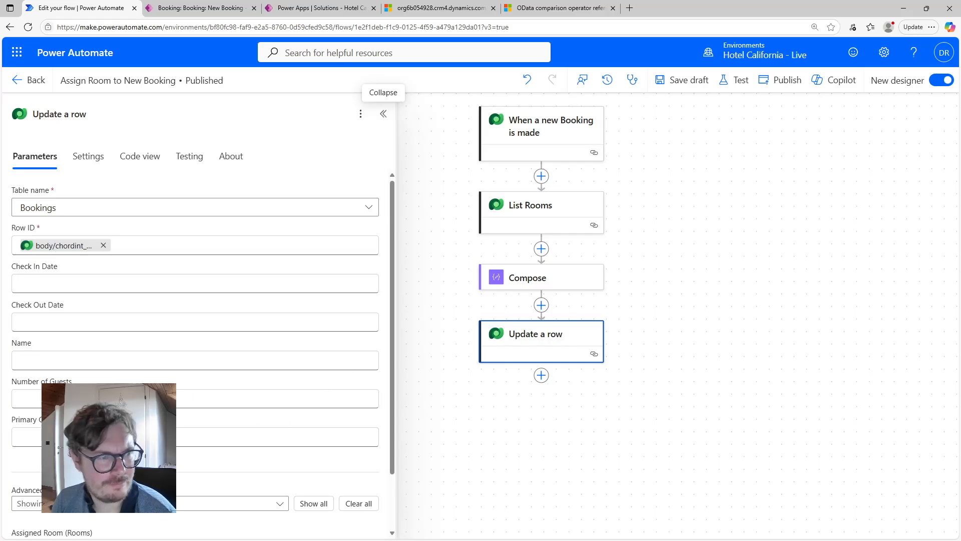
scroll(179, 515, down, 2)
scroll(180, 515, up, 2)
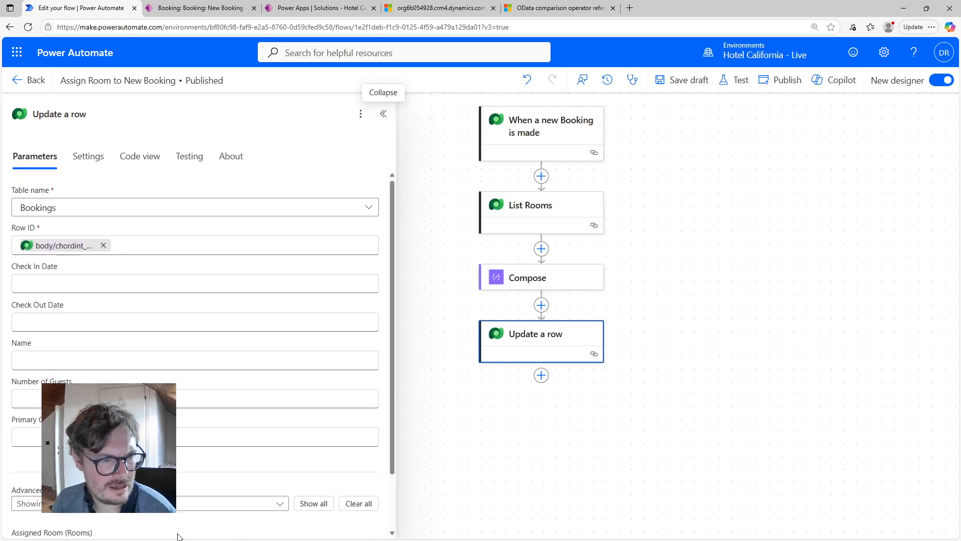
scroll(177, 534, down, 2)
click(170, 502)
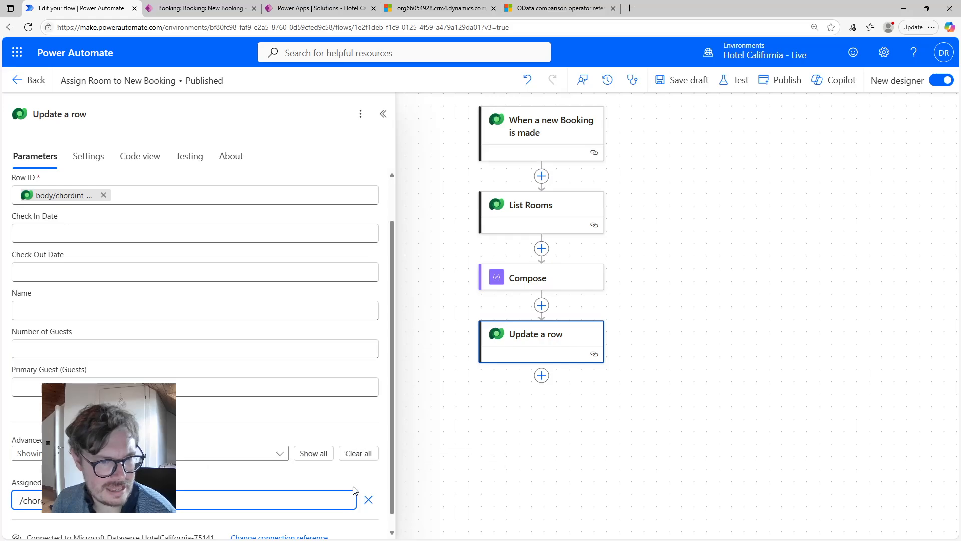
click(356, 490)
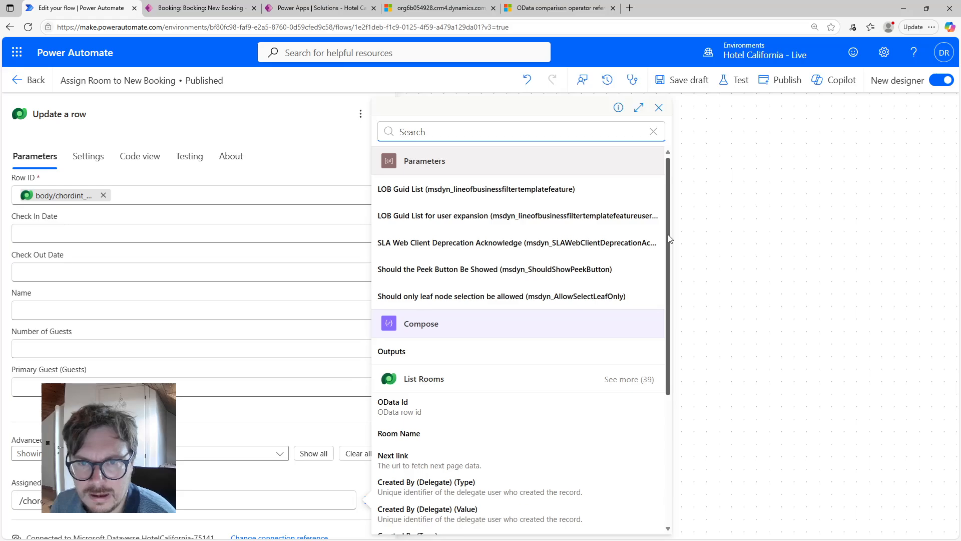
drag(667, 242, 665, 369)
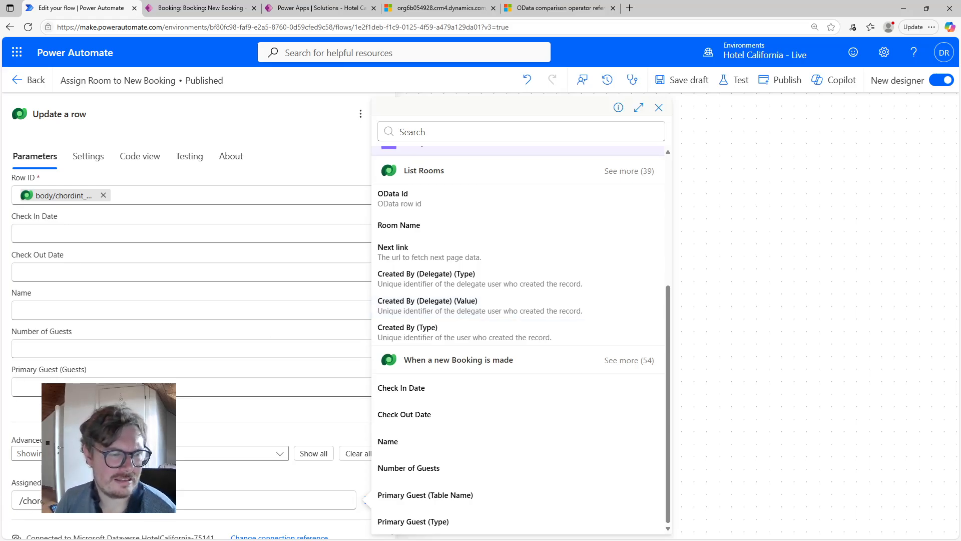
click(123, 500)
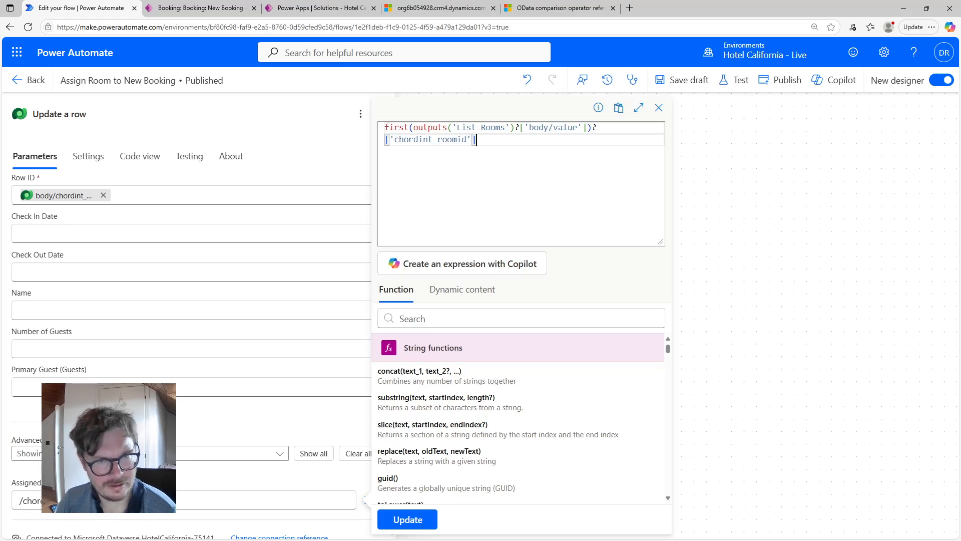
click(659, 107)
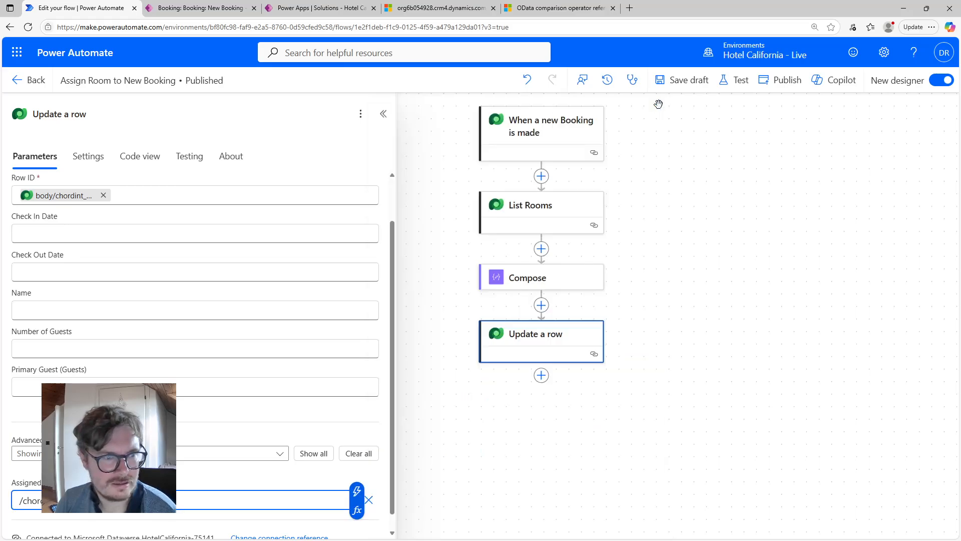
Step: Delete the Compose action between List Rooms and Update a row
right_click(513, 287)
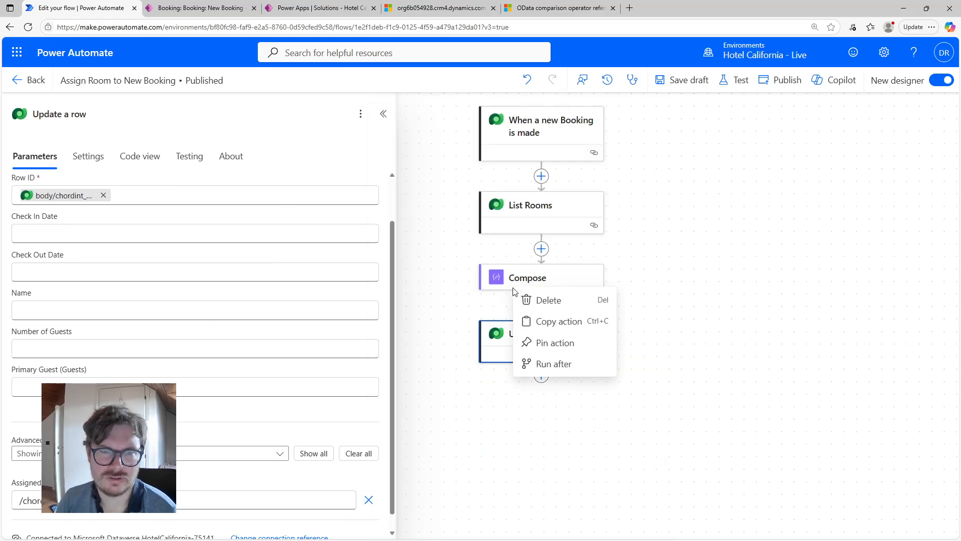
click(532, 300)
click(614, 320)
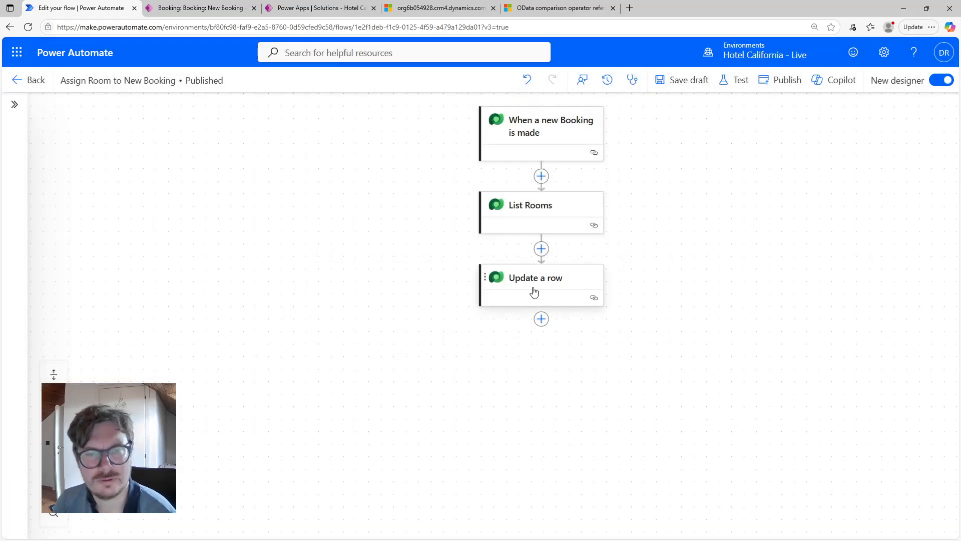
Step: Rename the Update a row action as "Assign room to record"
click(556, 285)
scroll(274, 337, down, 1)
scroll(274, 337, down, 1)
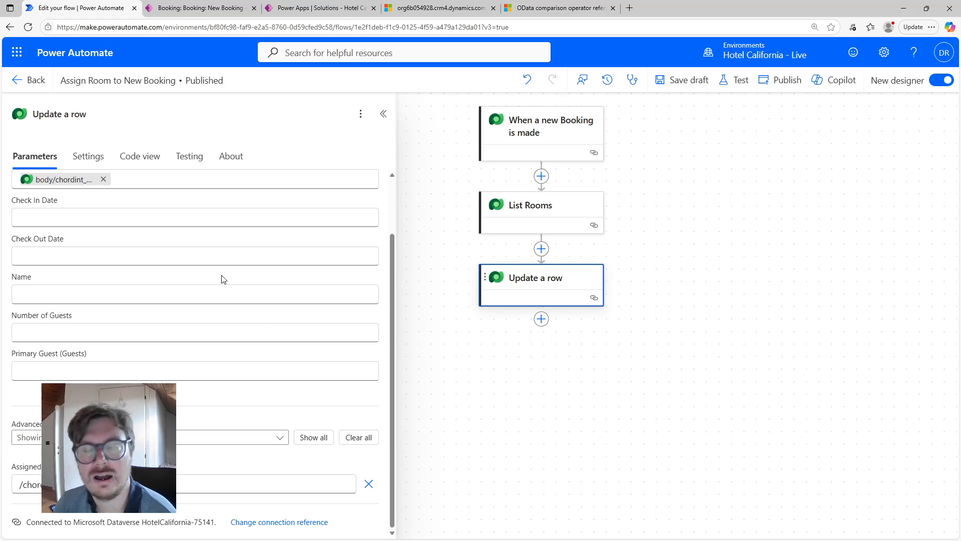
triple_click(48, 114)
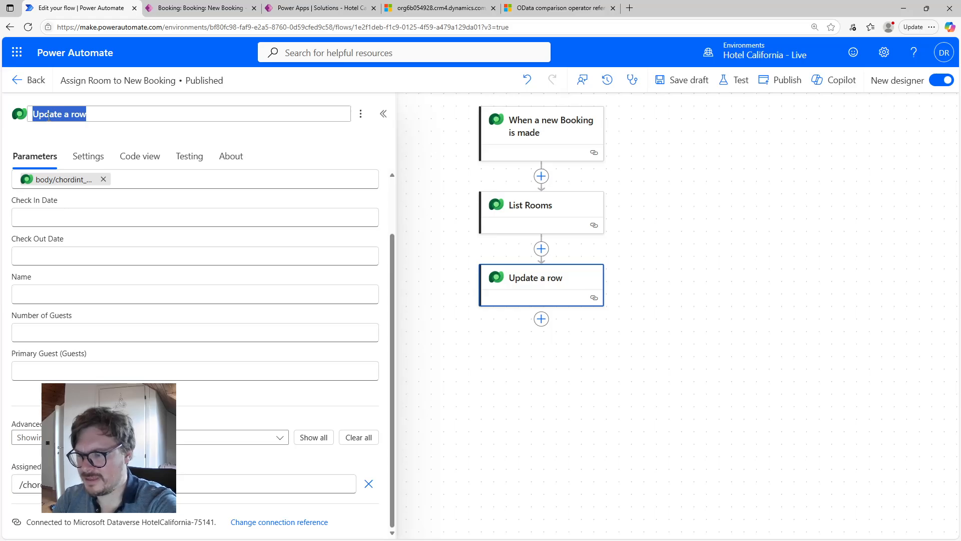
text(Assign r)
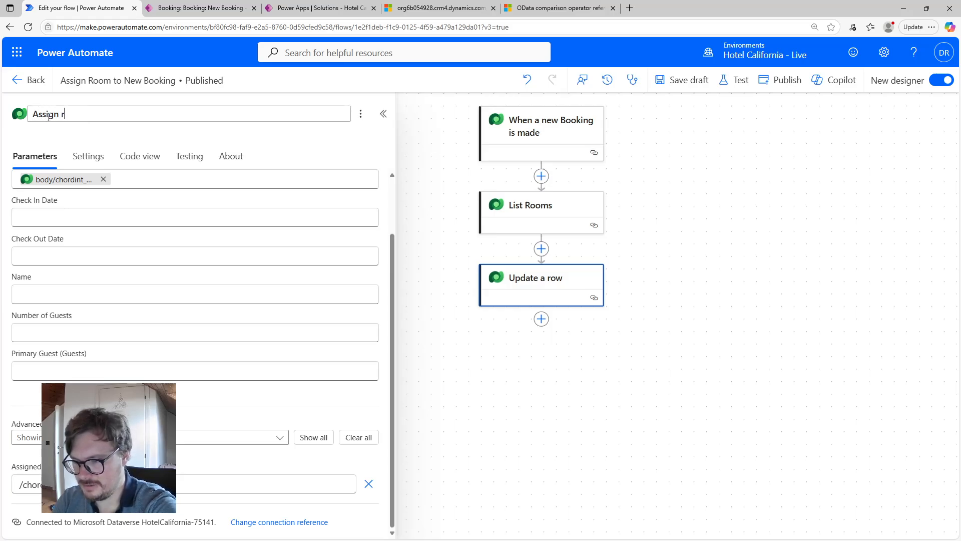
text(oom to record)
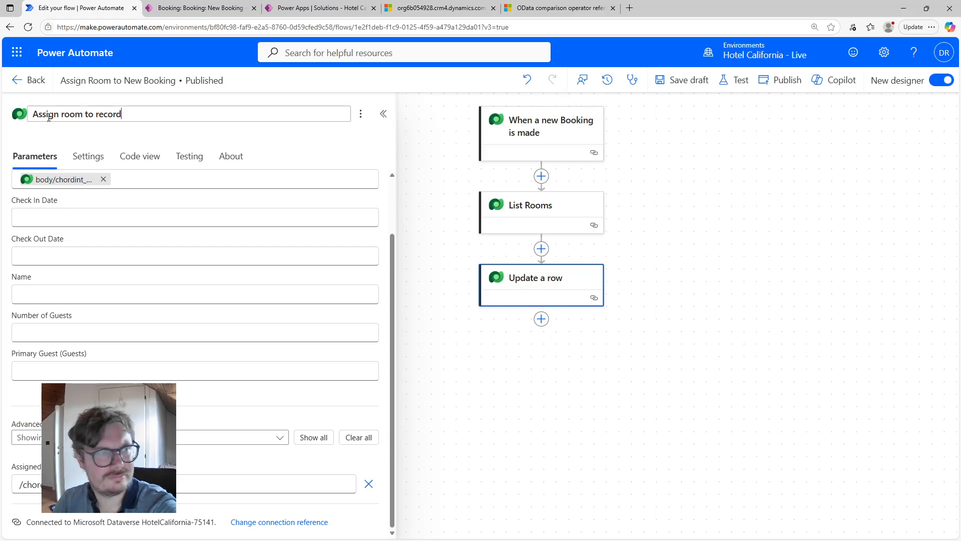
click(578, 430)
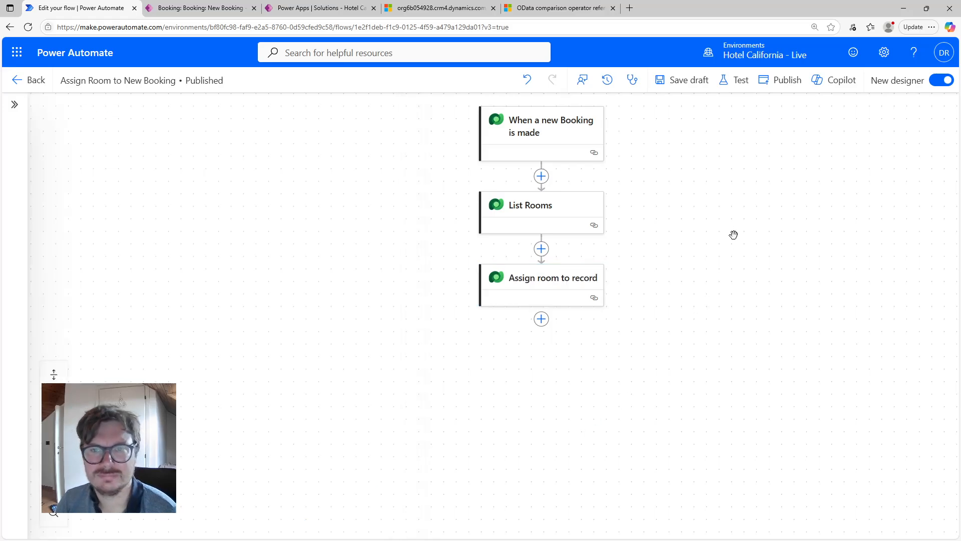
Step: Save the flow as a draft, then publish it and start a manual test
click(681, 89)
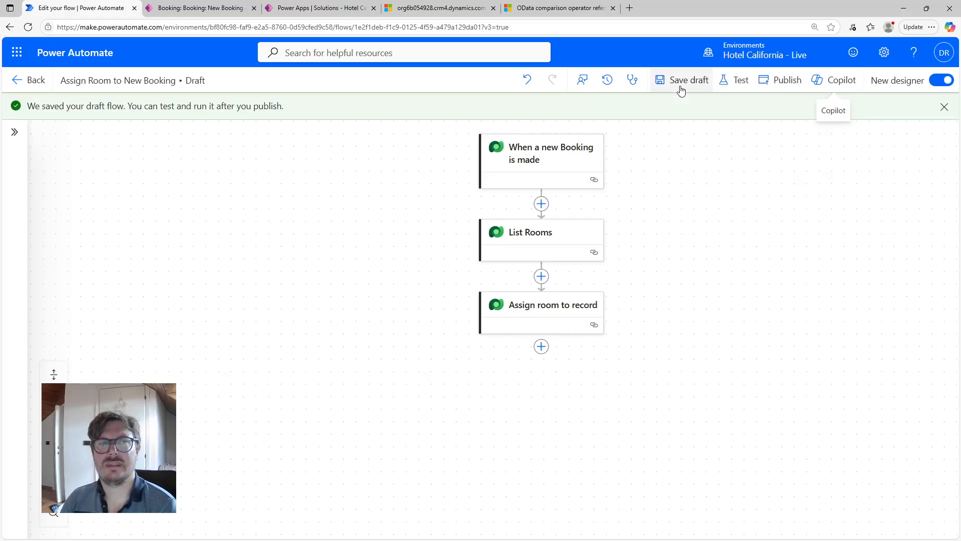
click(726, 86)
click(731, 115)
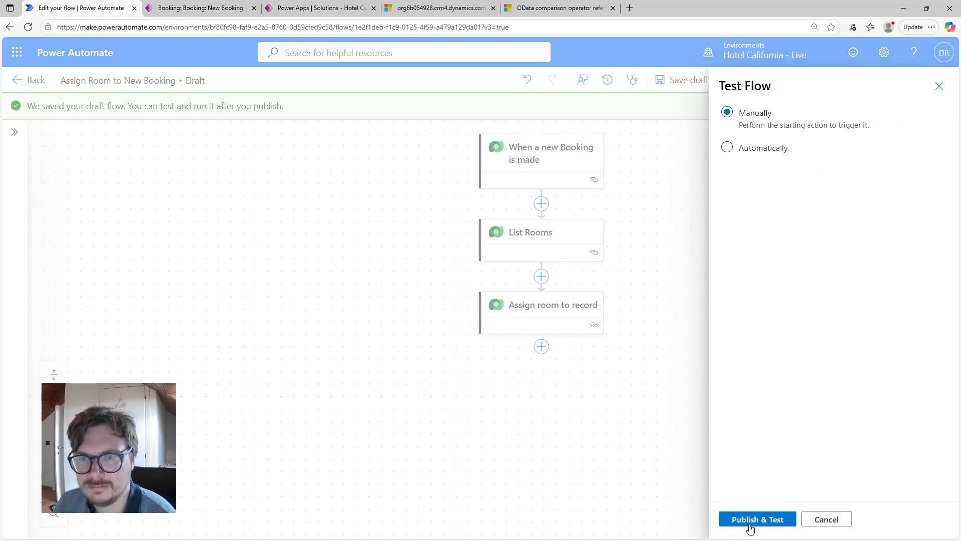
click(749, 527)
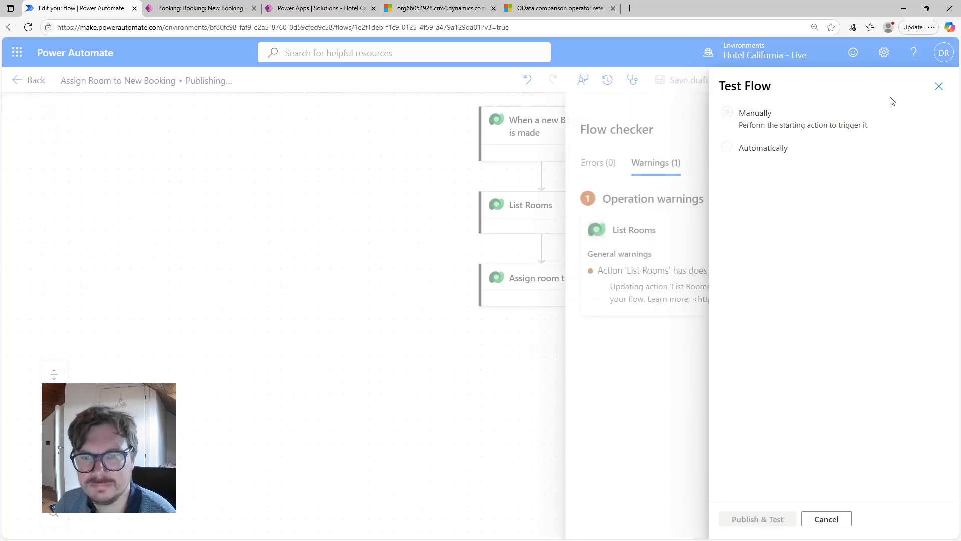
click(939, 86)
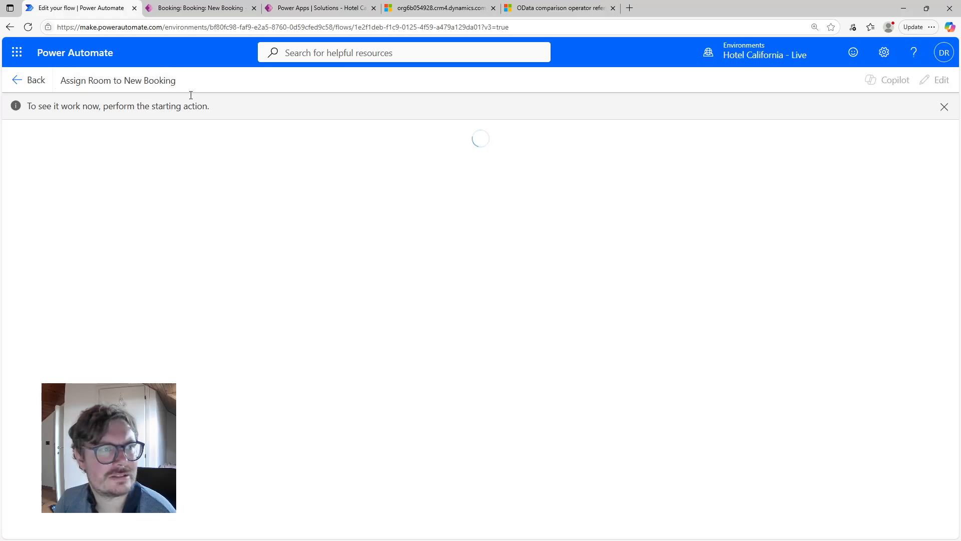
Step: Switch to Booking Manager, start a new booking from the bookings list and set its Primary Guest to the recent guest
click(172, 12)
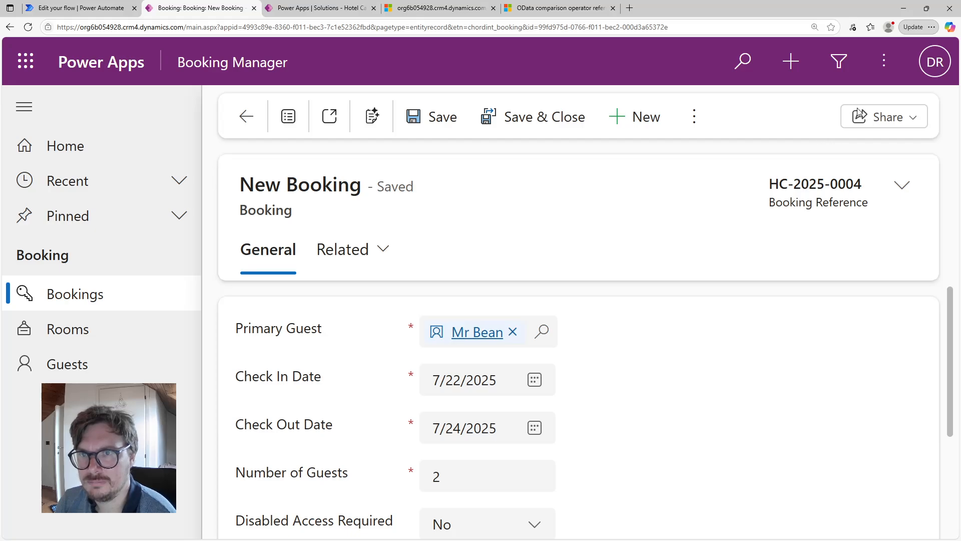
scroll(860, 111, down, 4)
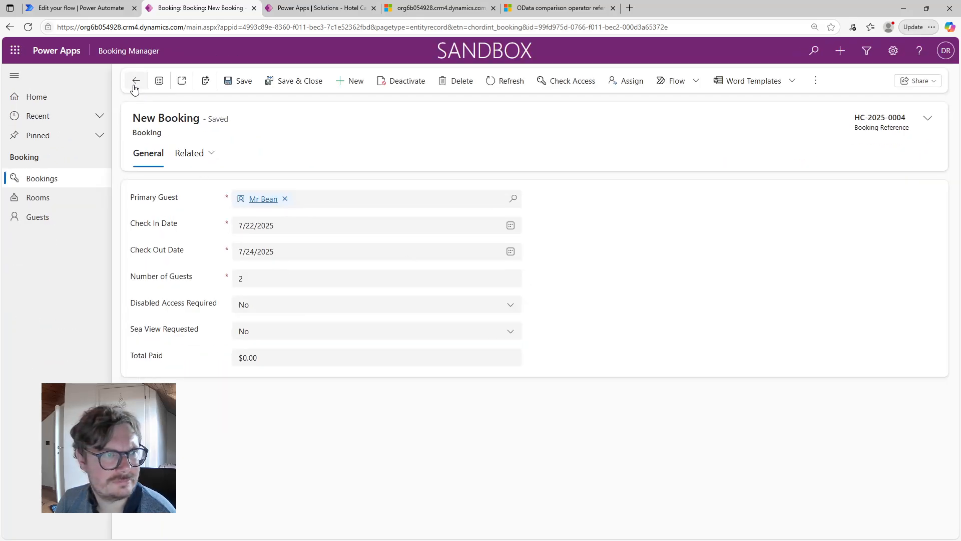
click(134, 86)
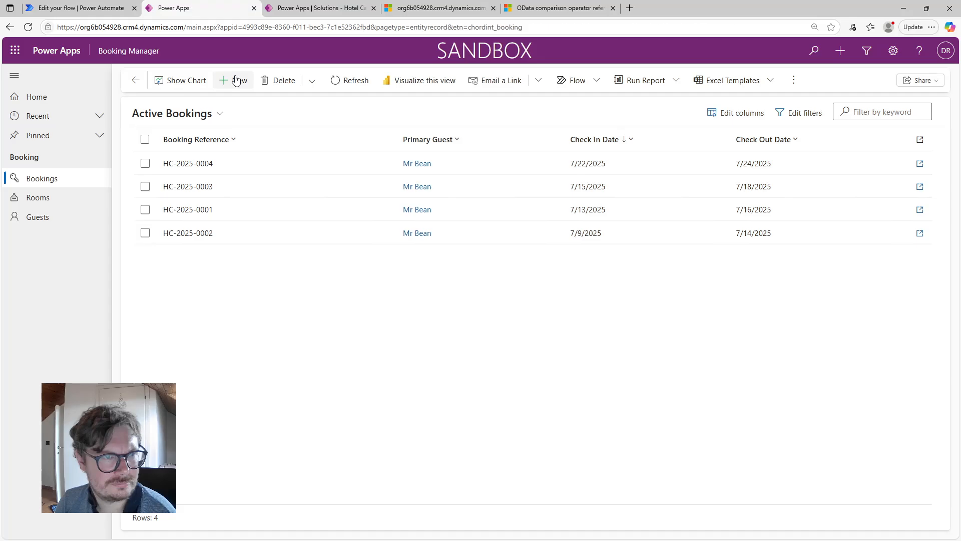
click(236, 80)
click(239, 198)
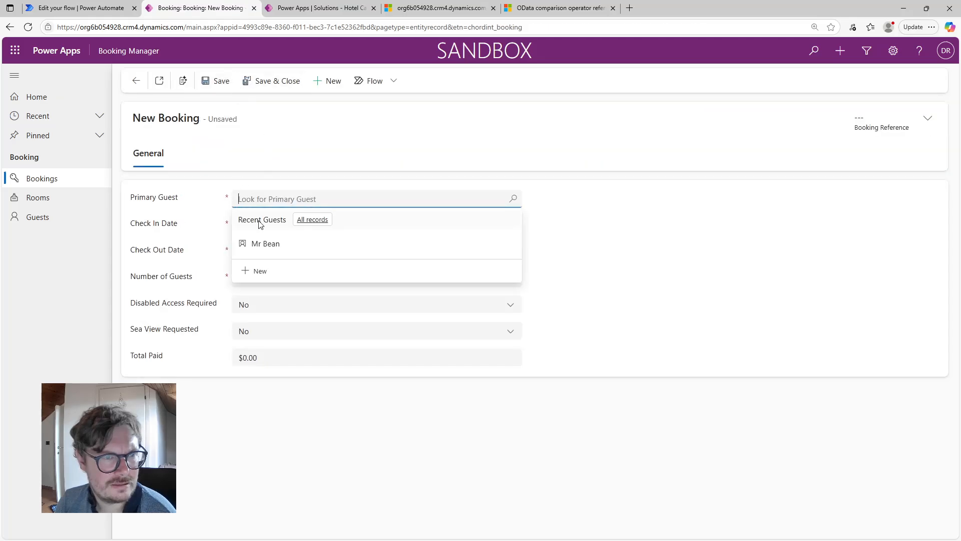
click(265, 245)
Step: Set the new booking's Check In Date to 7/21/2025 and Check Out Date to 7/23/2025
click(253, 224)
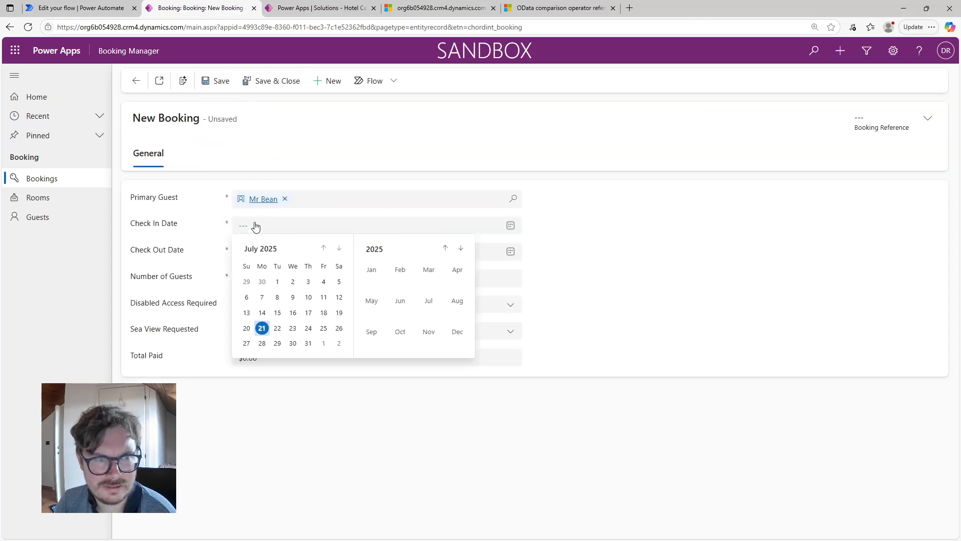
click(263, 329)
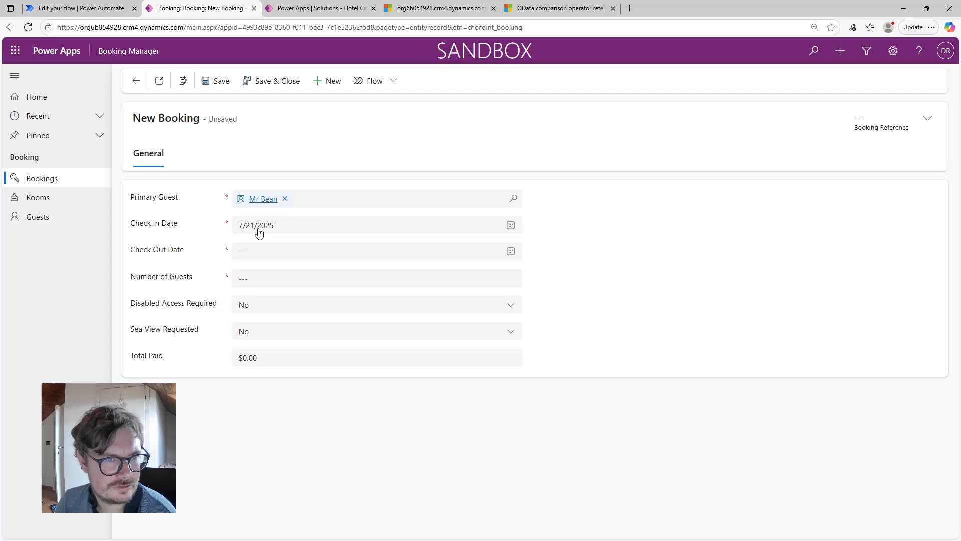
click(259, 231)
click(245, 327)
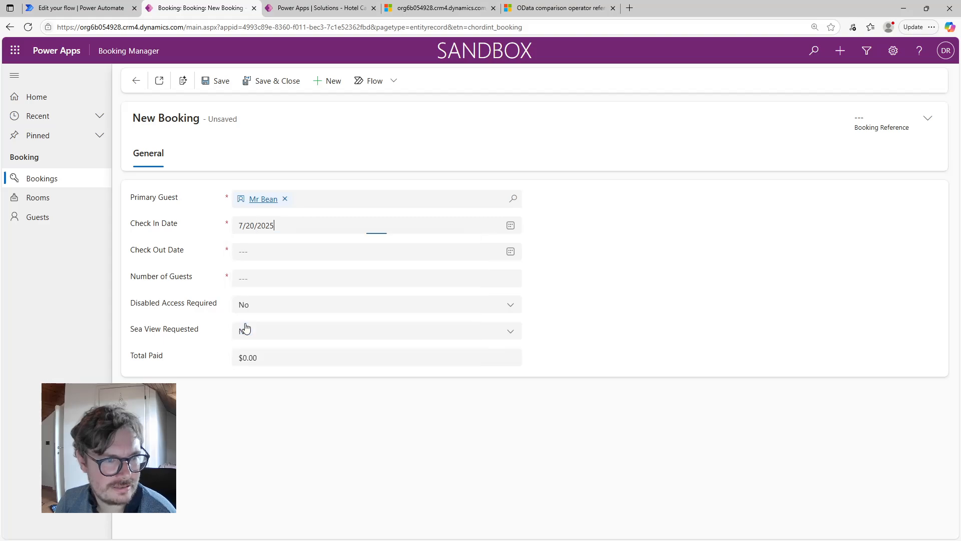
click(258, 230)
click(261, 326)
click(257, 249)
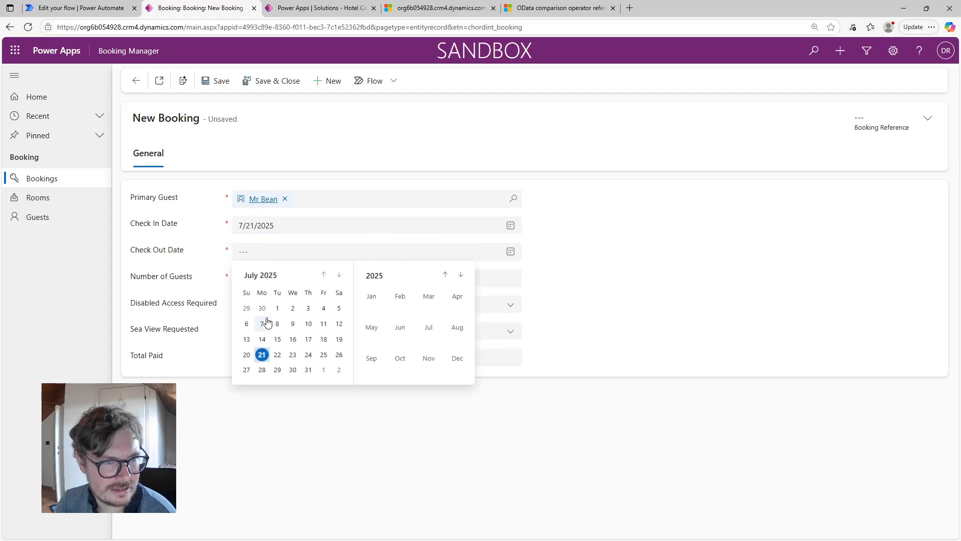
click(293, 354)
Step: Set the Number of Guests to 1 and save the booking
click(259, 279)
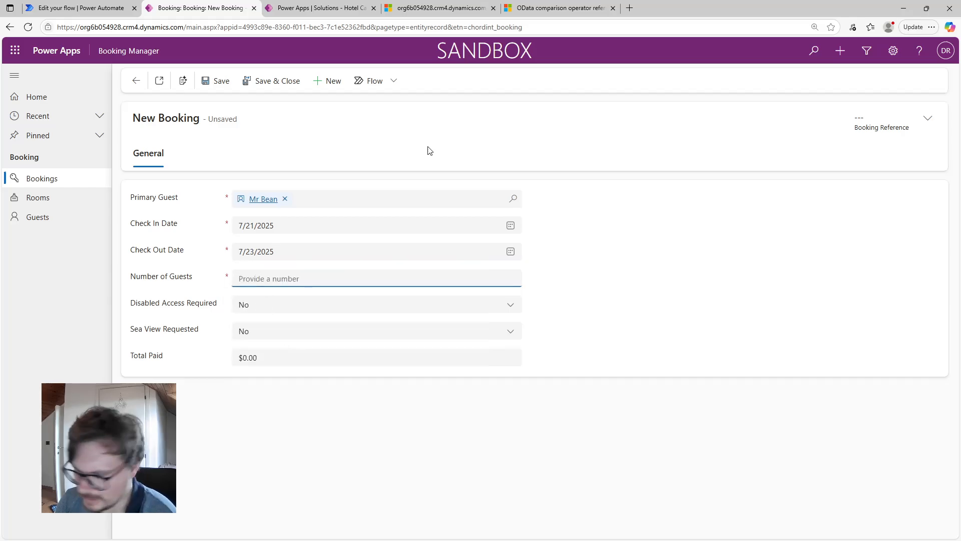
text(1)
click(749, 275)
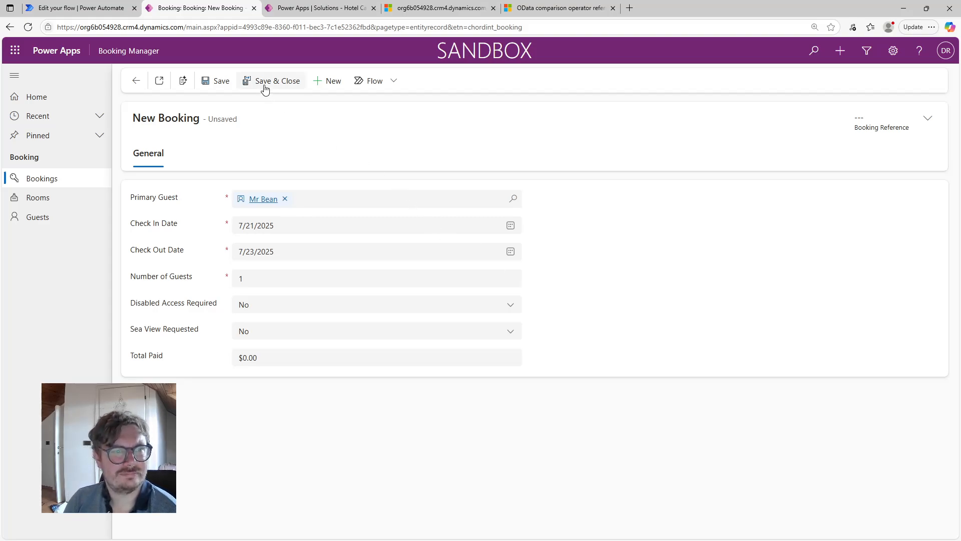
click(229, 83)
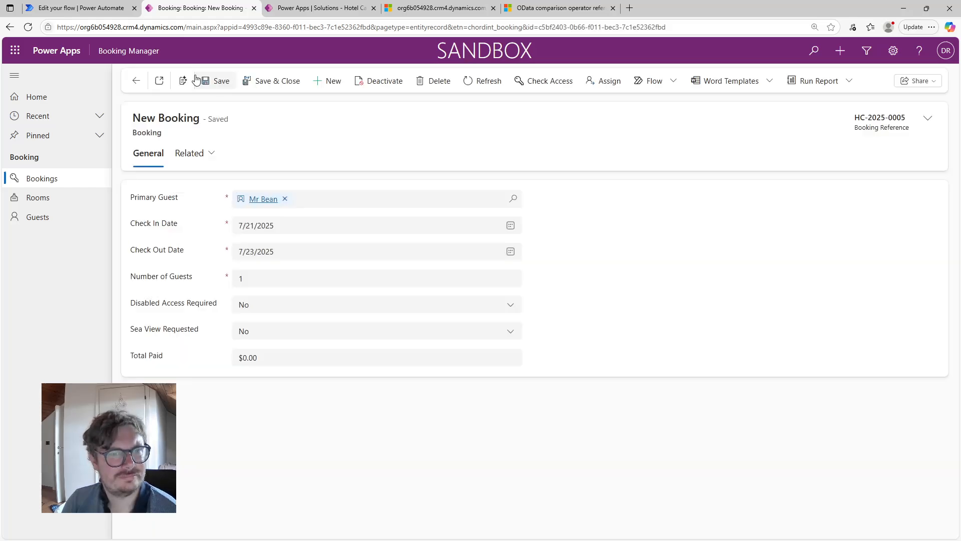
Step: Check the flow's test run in Power Automate, inspect the inputs of Assign room to record, and return to the saved booking
click(96, 7)
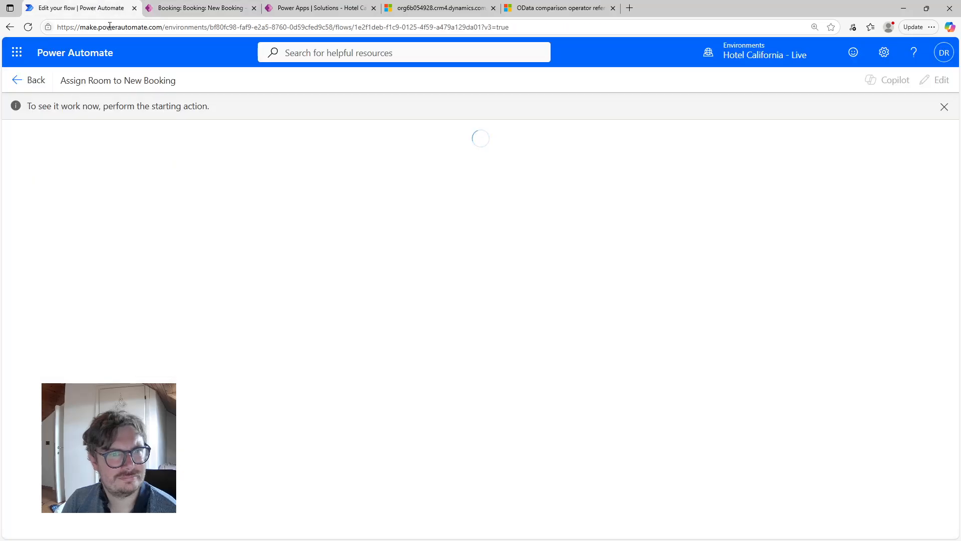
click(228, 9)
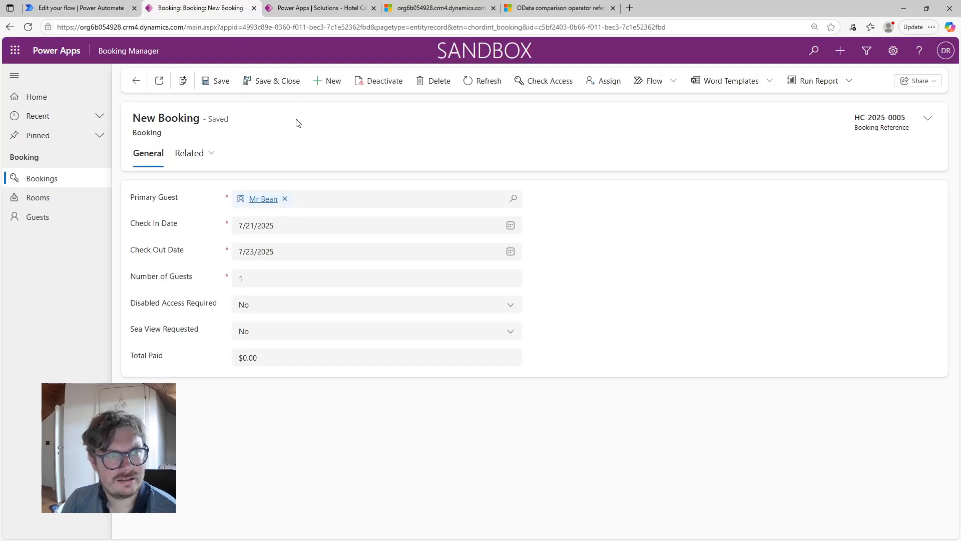
click(100, 8)
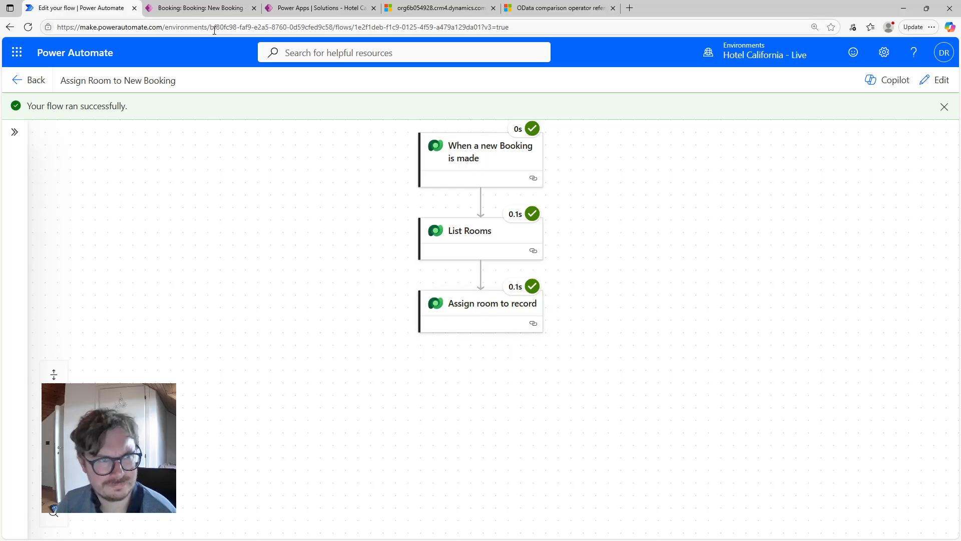
click(447, 323)
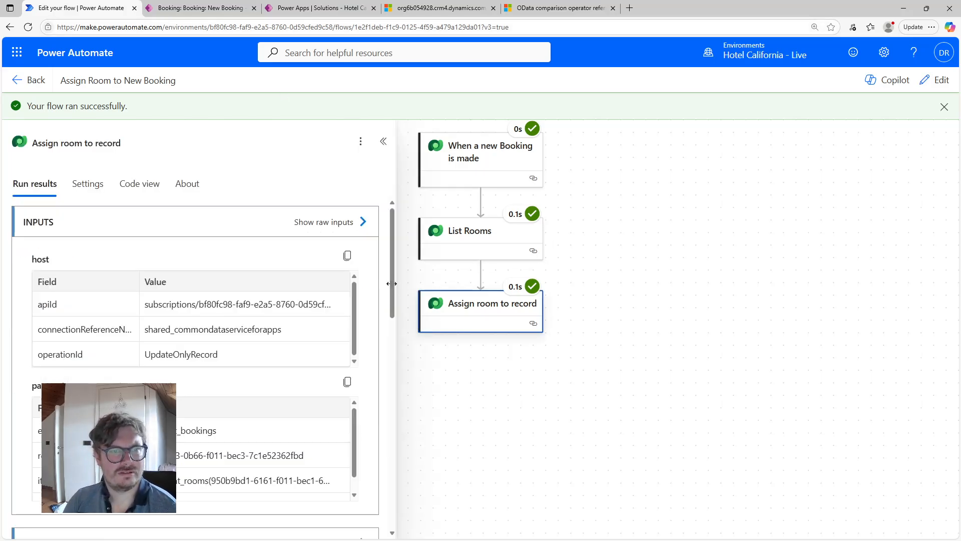
drag(391, 253, 392, 253)
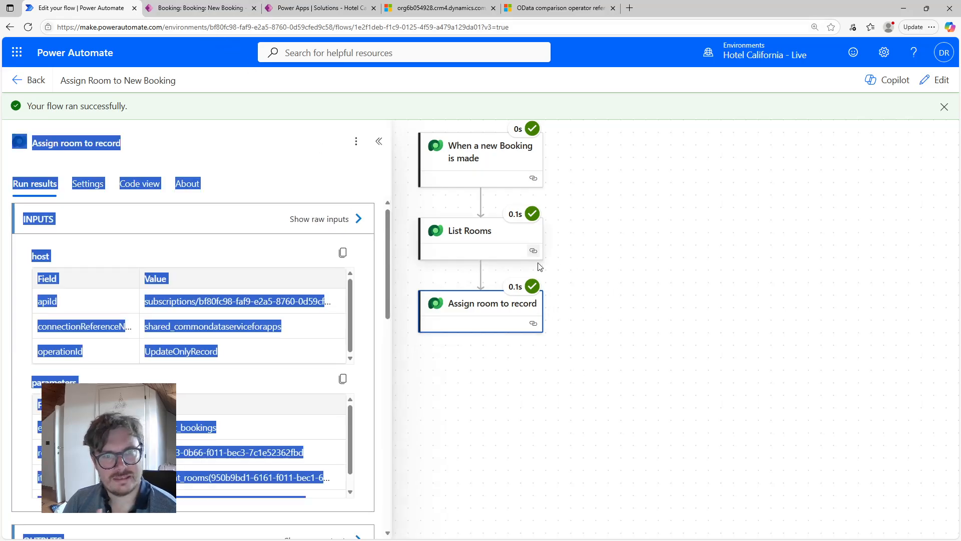
click(225, 12)
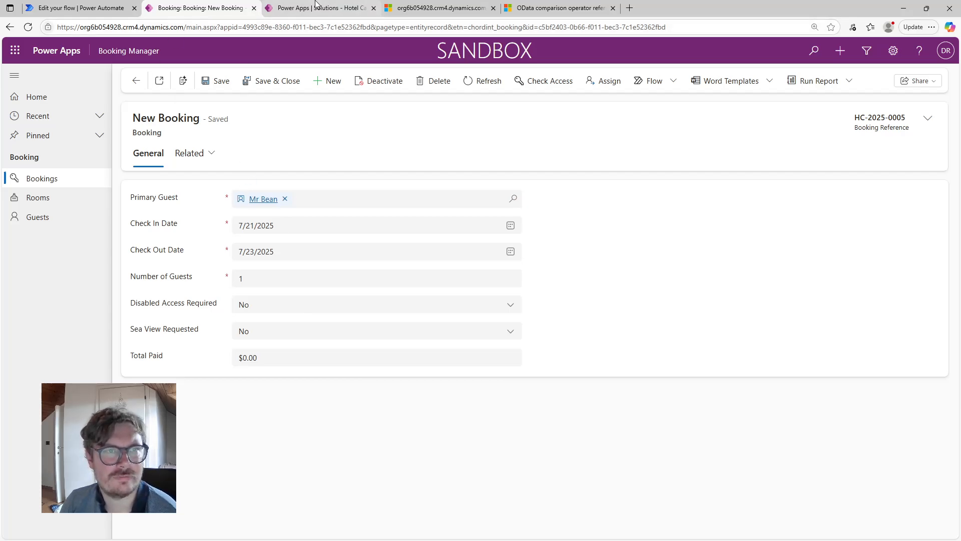
Step: Close the booking app and open the Booking table's main form for editing from the Hotel California solution in Power Apps
click(254, 8)
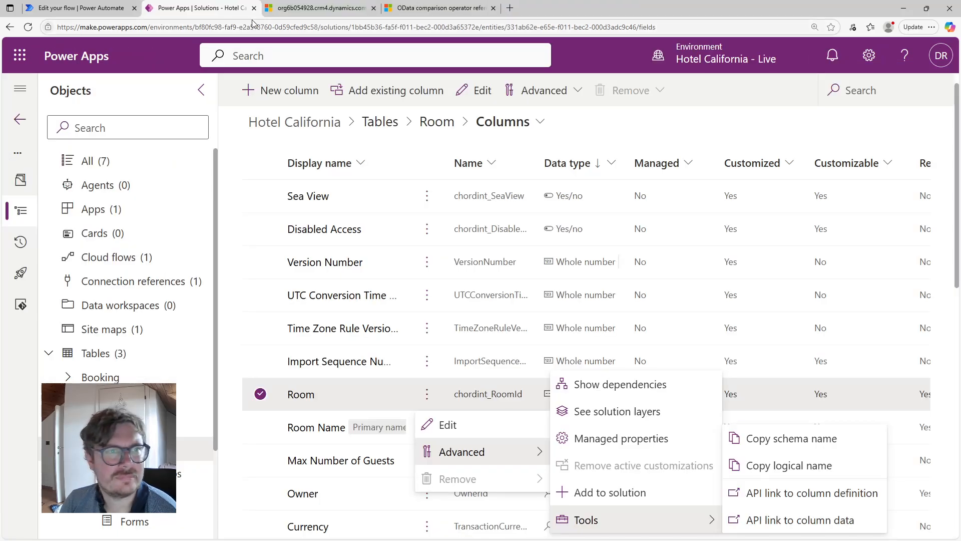
click(106, 377)
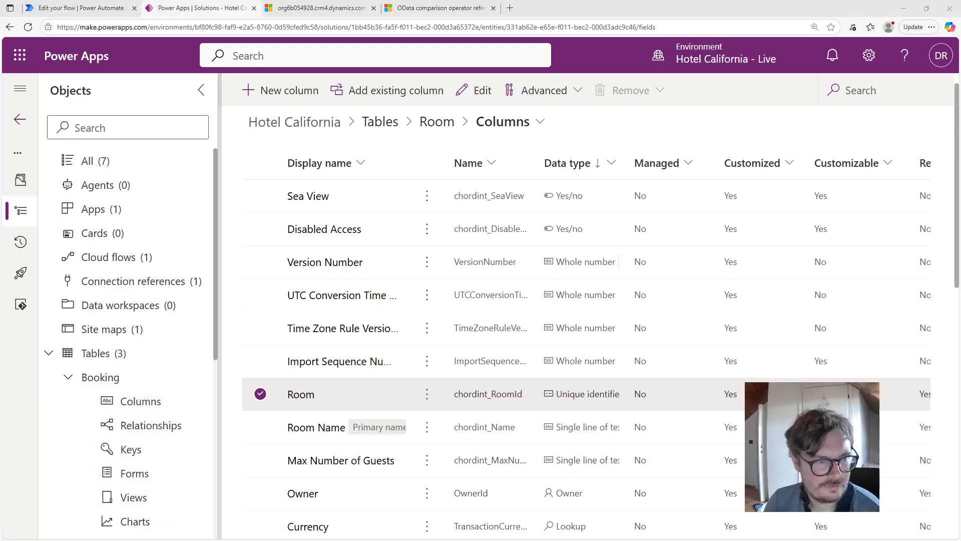
click(134, 473)
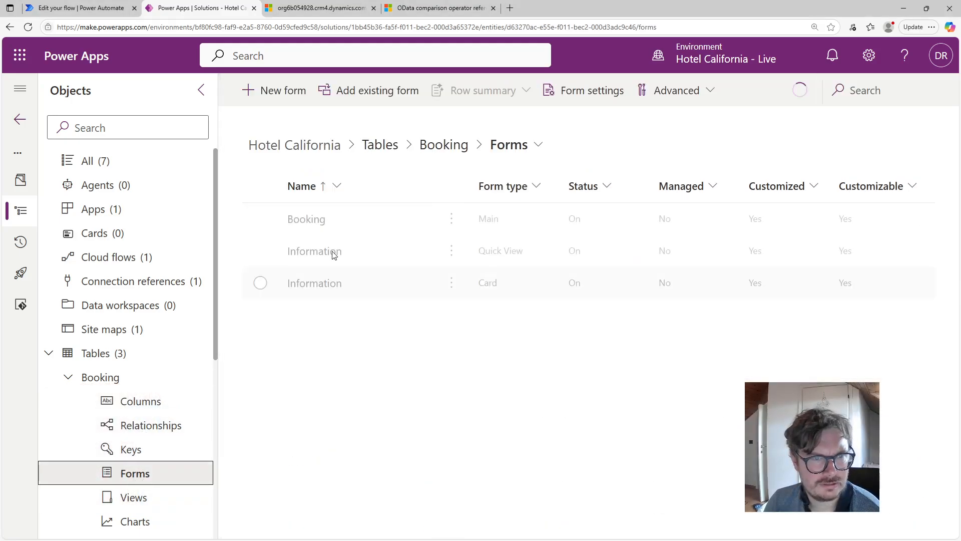
click(259, 219)
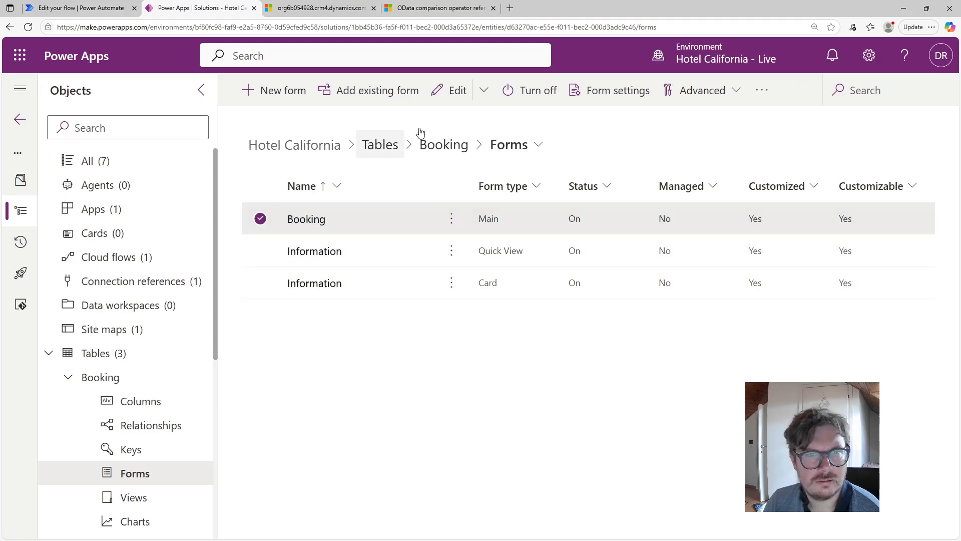
click(486, 100)
click(495, 152)
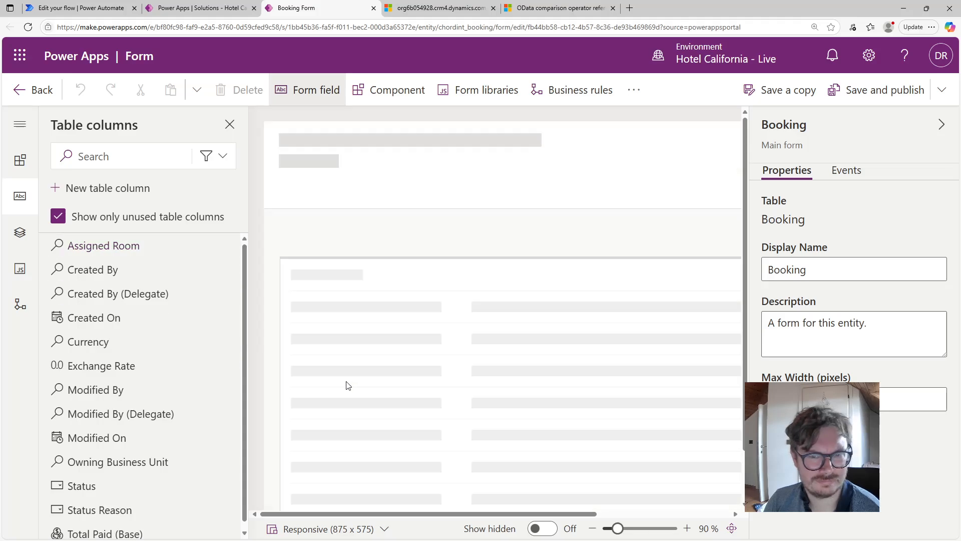
Step: Add the Assigned Room column below Total Paid on the form, make it read-only, and save and publish the form
scroll(379, 305, down, 1)
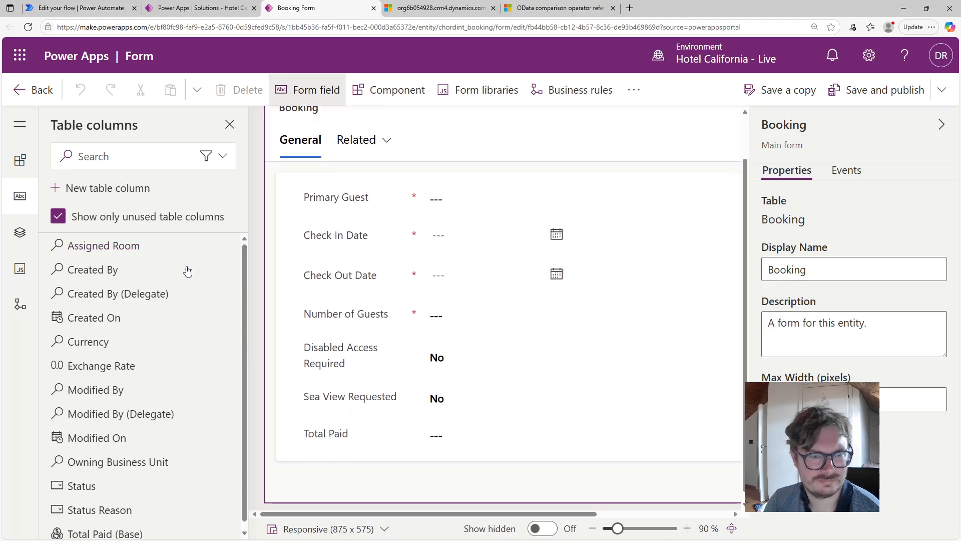
drag(95, 245, 356, 450)
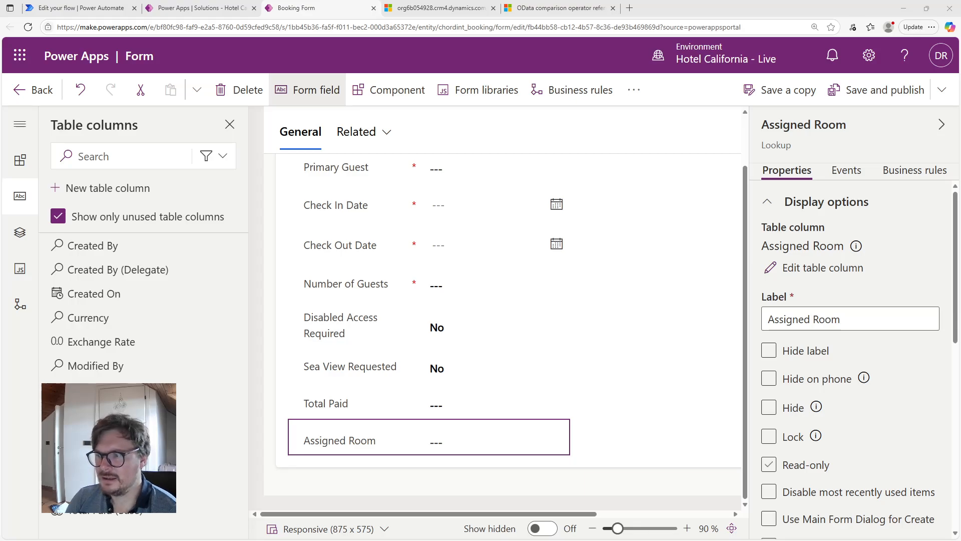
click(769, 464)
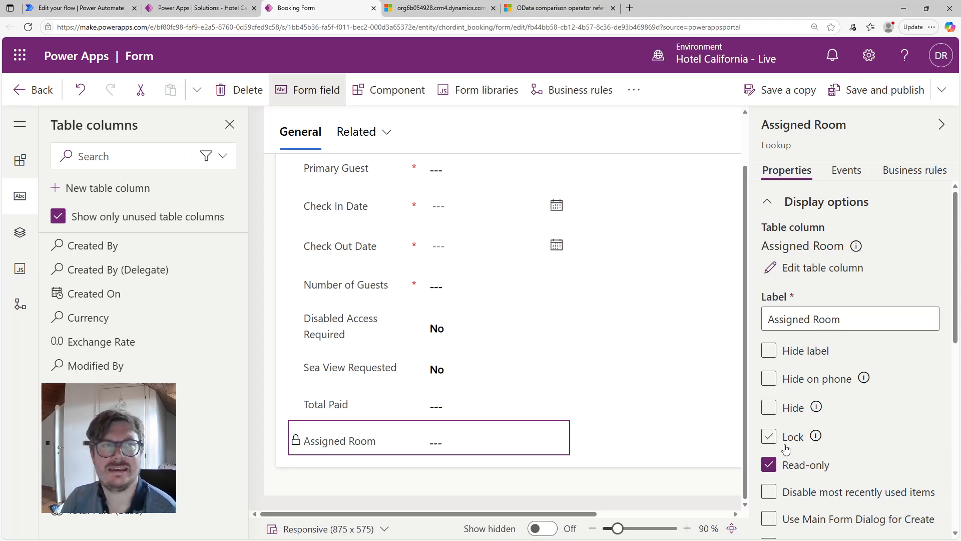
click(850, 96)
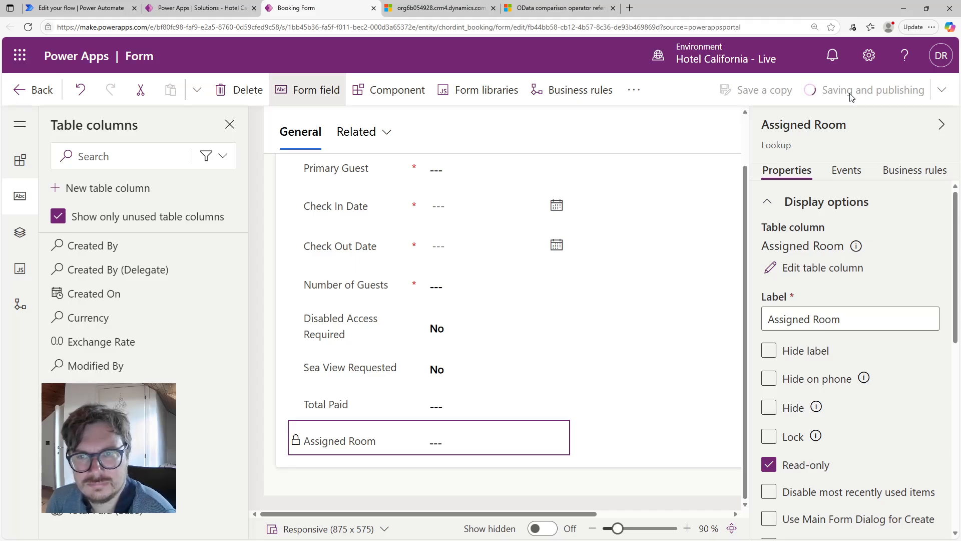
Step: Finish the form editing session in the solution, launch the Booking Manager app and open the 7/21/2025 booking
click(200, 8)
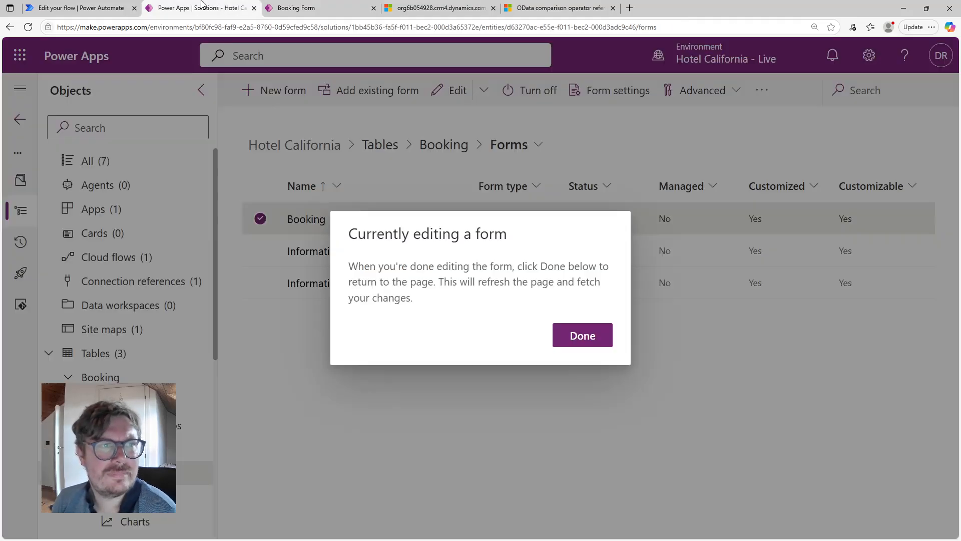
click(592, 338)
click(113, 211)
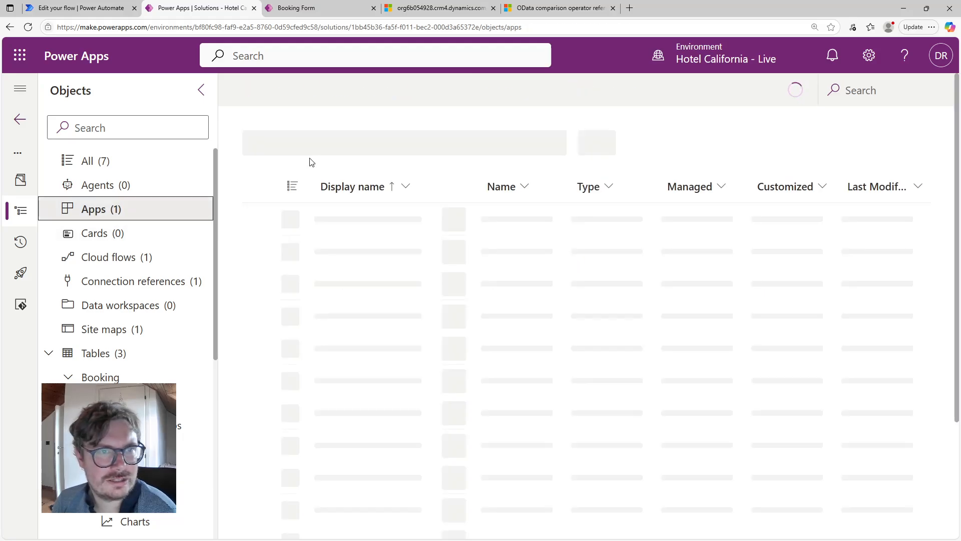
click(260, 219)
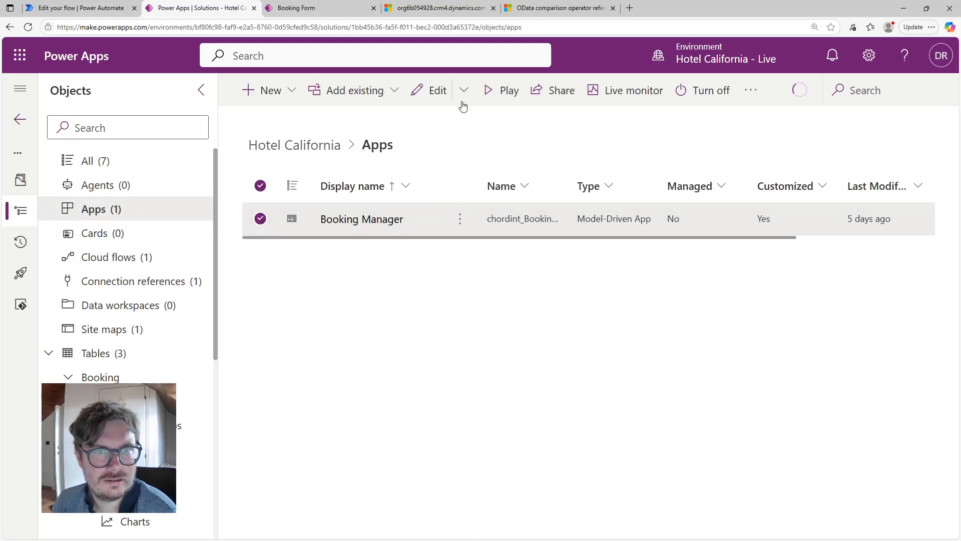
click(498, 94)
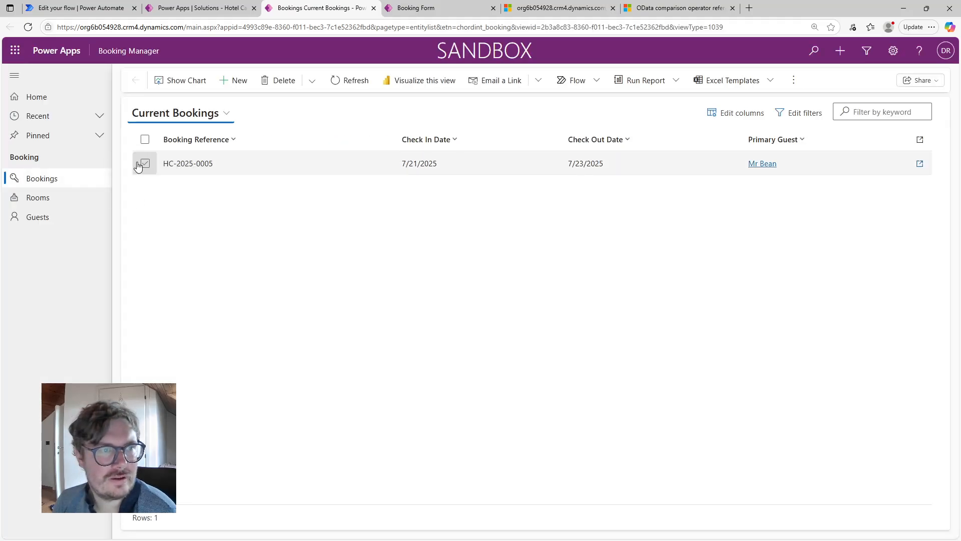
click(919, 164)
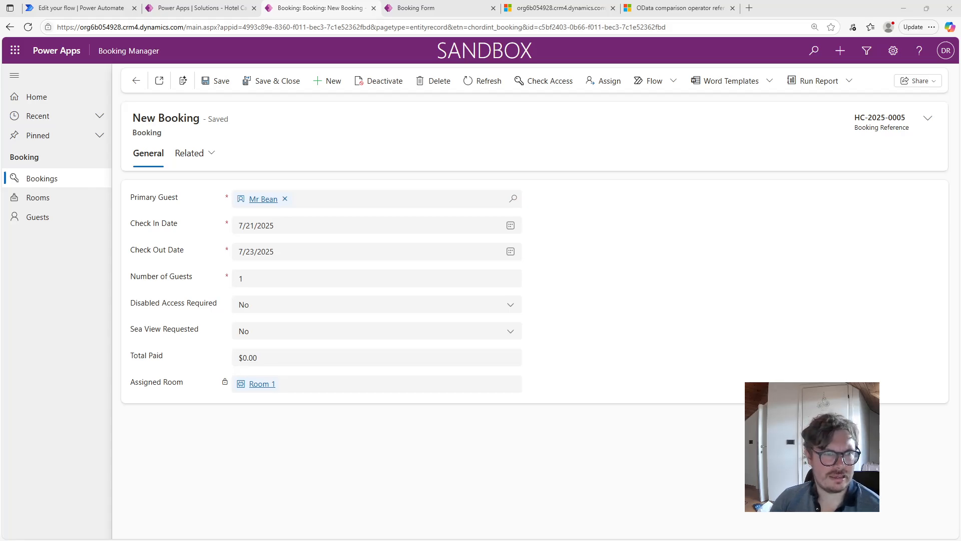
click(251, 305)
click(252, 315)
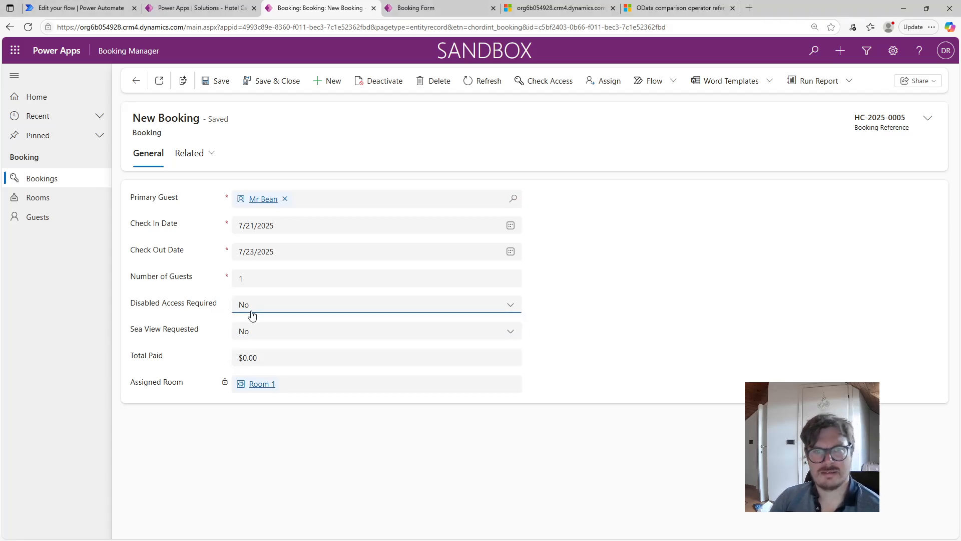